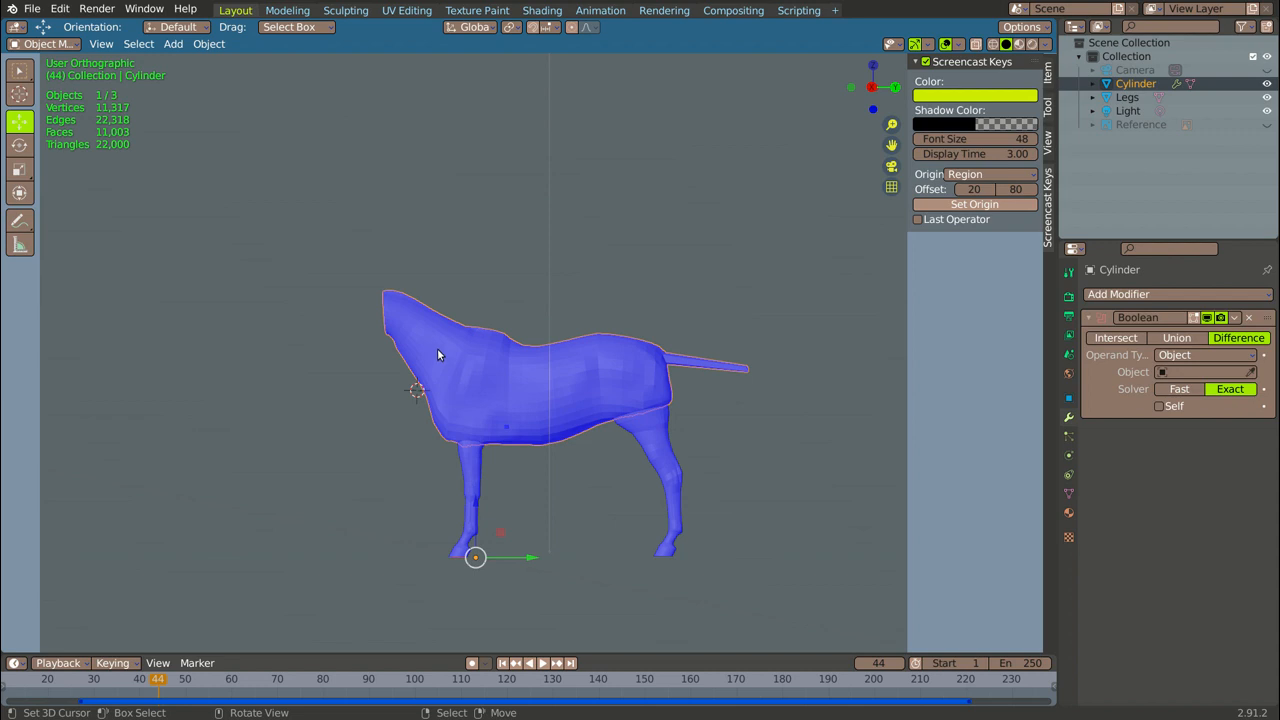
- Paste the copied horse head and eye objects into the horse body scene
scroll(450, 340, down, 1)
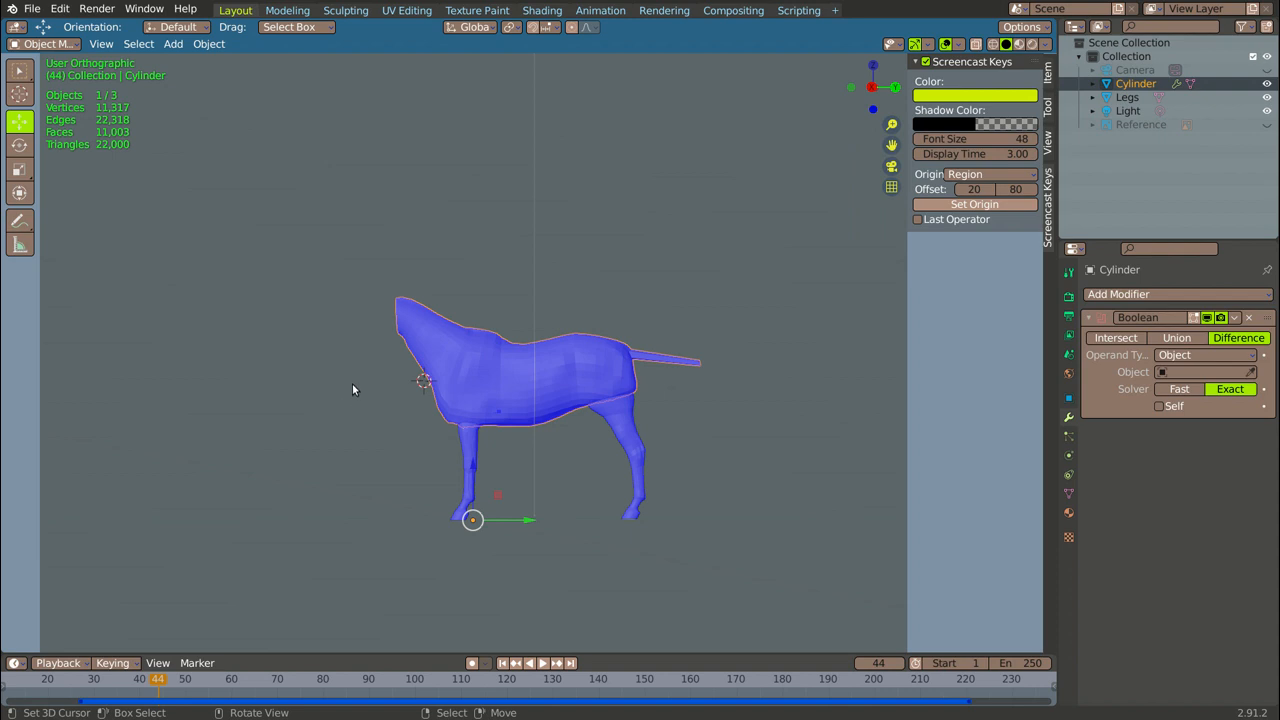
key(ctrl)
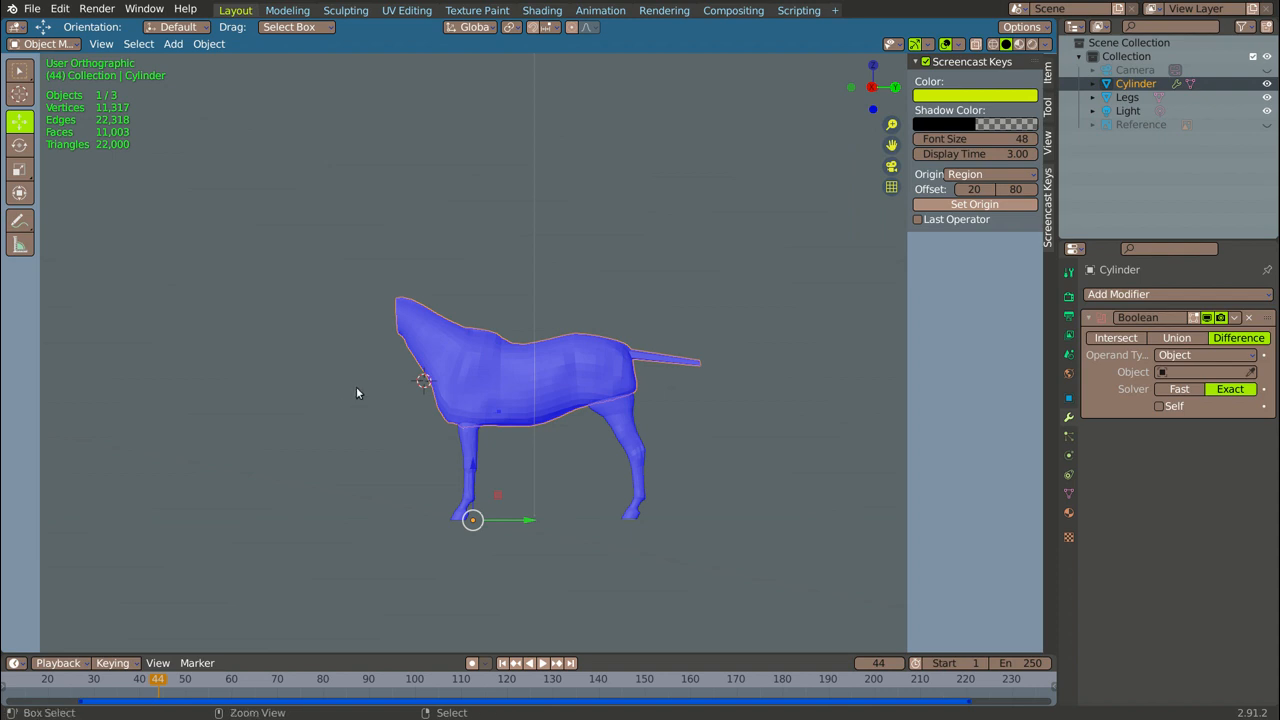
key(ctrl+v)
scroll(356, 386, down, 3)
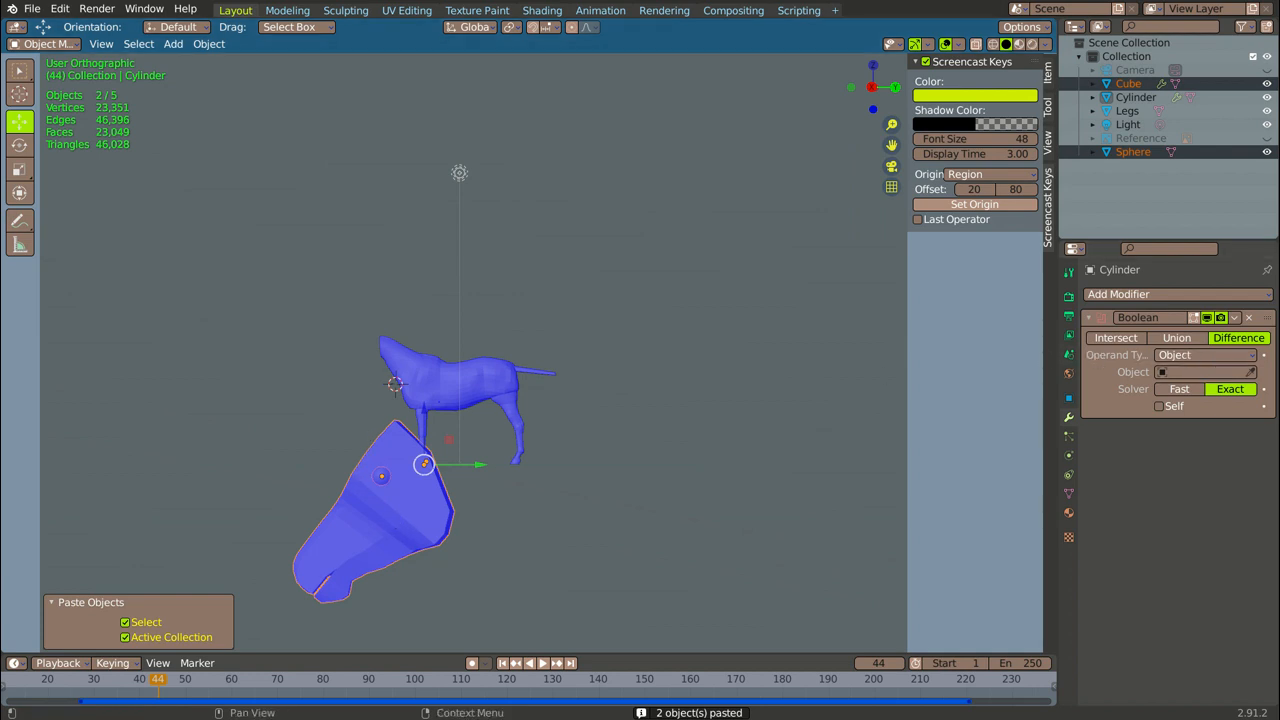
- Remove the Boolean modifier from the horse body and the Mirror modifier from the pasted head
click(1249, 318)
click(1250, 318)
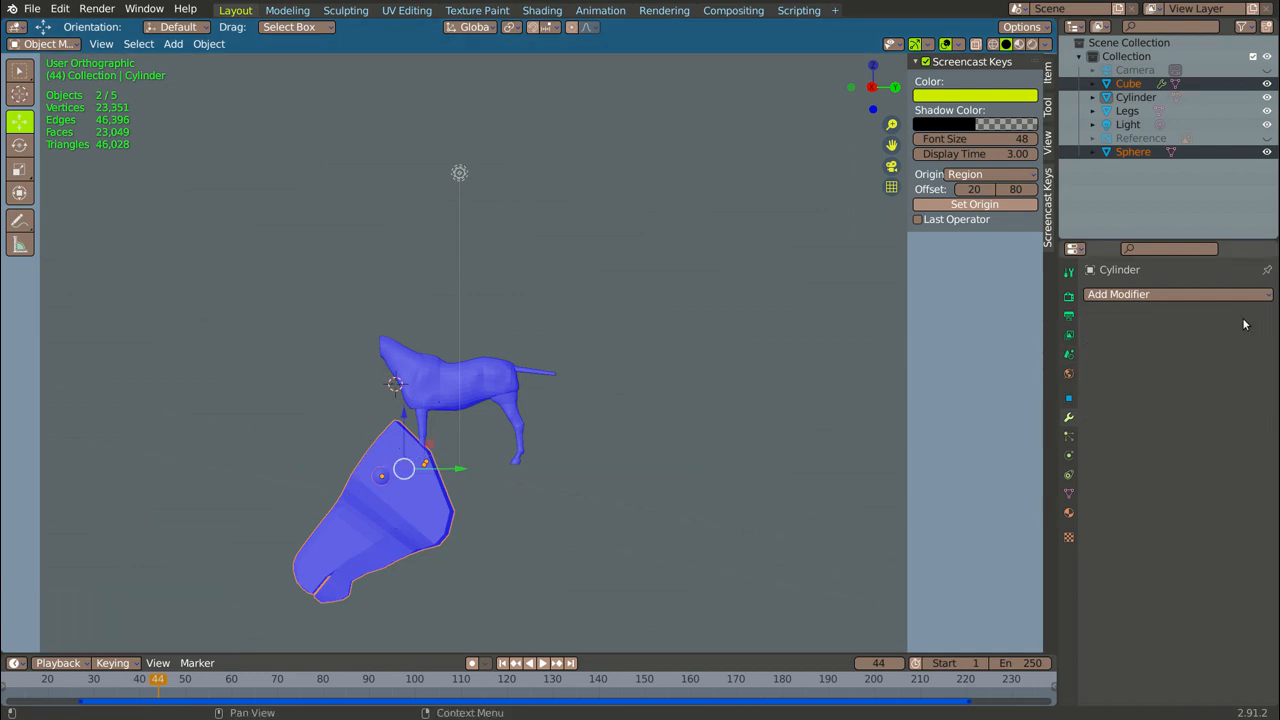
click(406, 501)
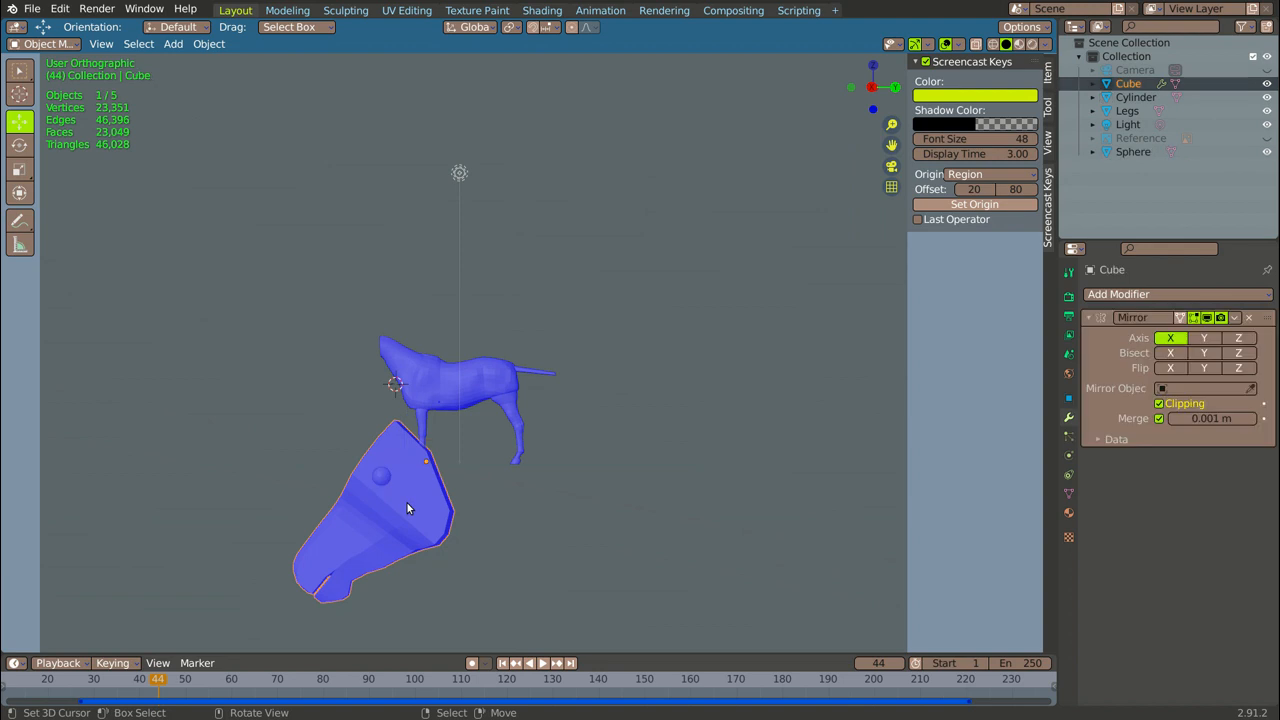
click(1247, 318)
scroll(655, 404, down, 3)
middle_drag(655, 404, 469, 466)
scroll(453, 447, up, 4)
middle_drag(440, 417, 321, 402)
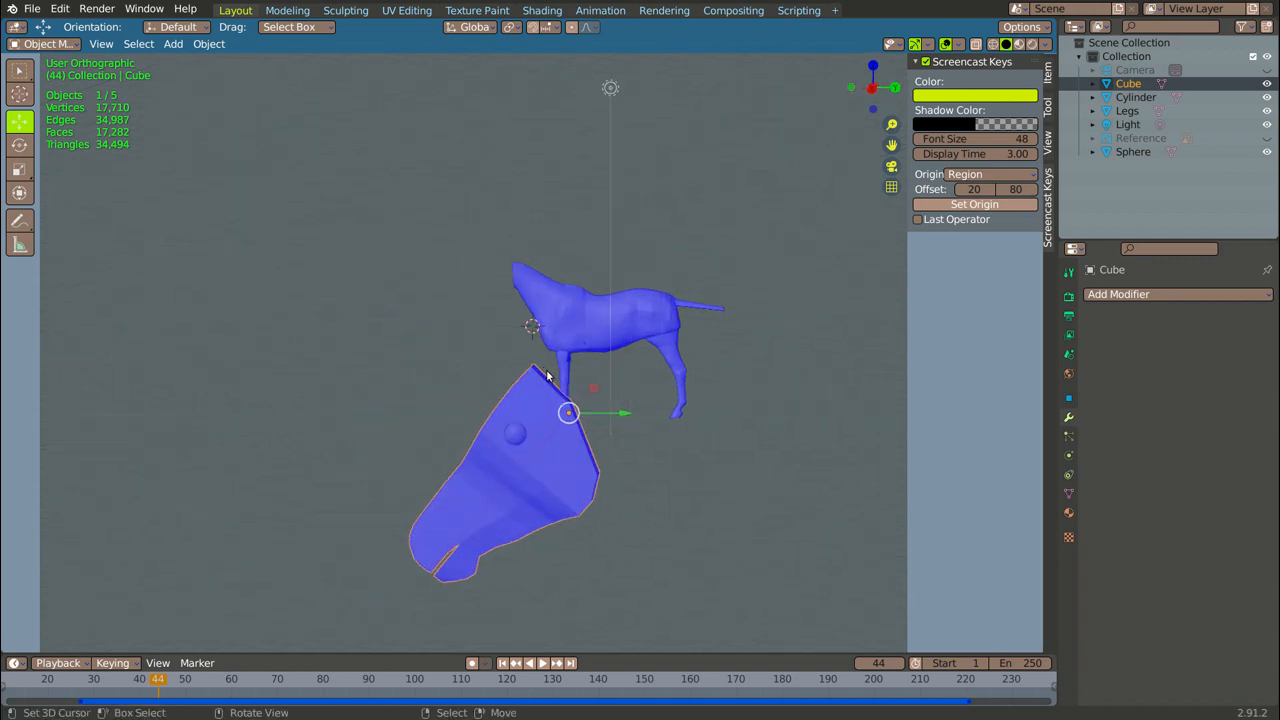
key(KP_3)
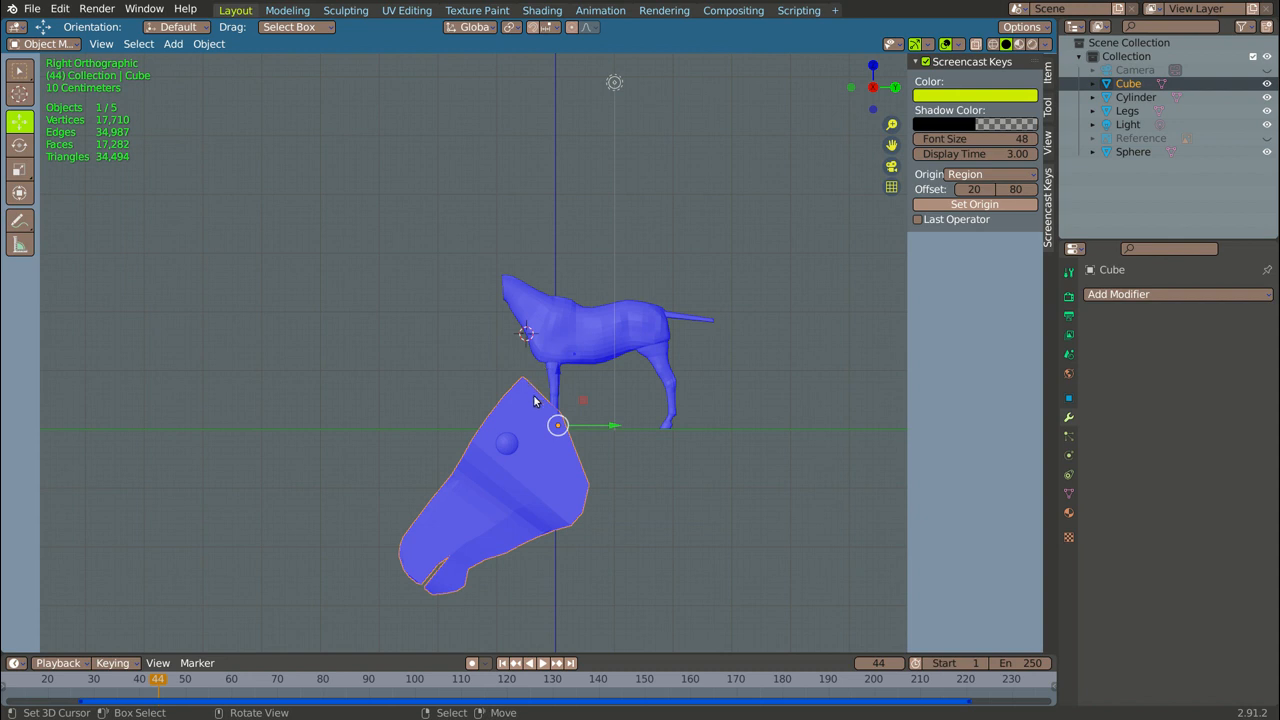
drag(560, 378, 562, 309)
scroll(500, 300, up, 1)
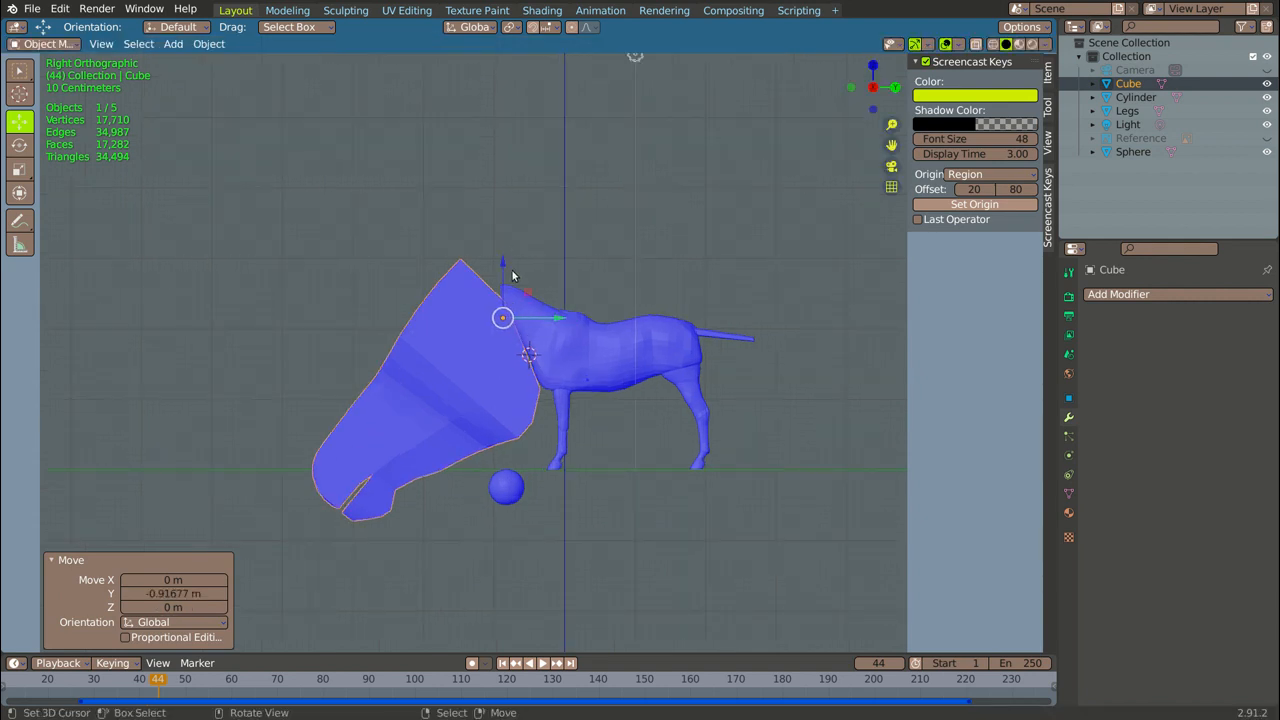
drag(501, 264, 502, 266)
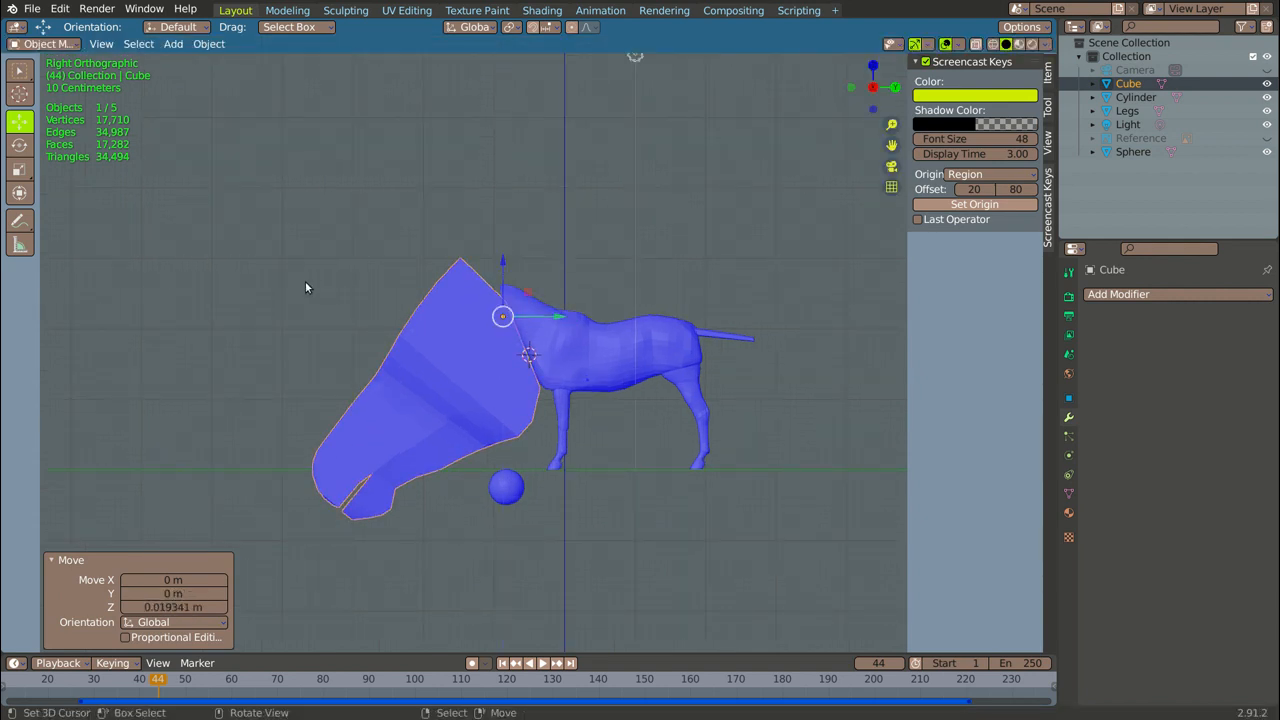
key(ctrl+z)
key(ctrl+z)
key(ctrl+z)
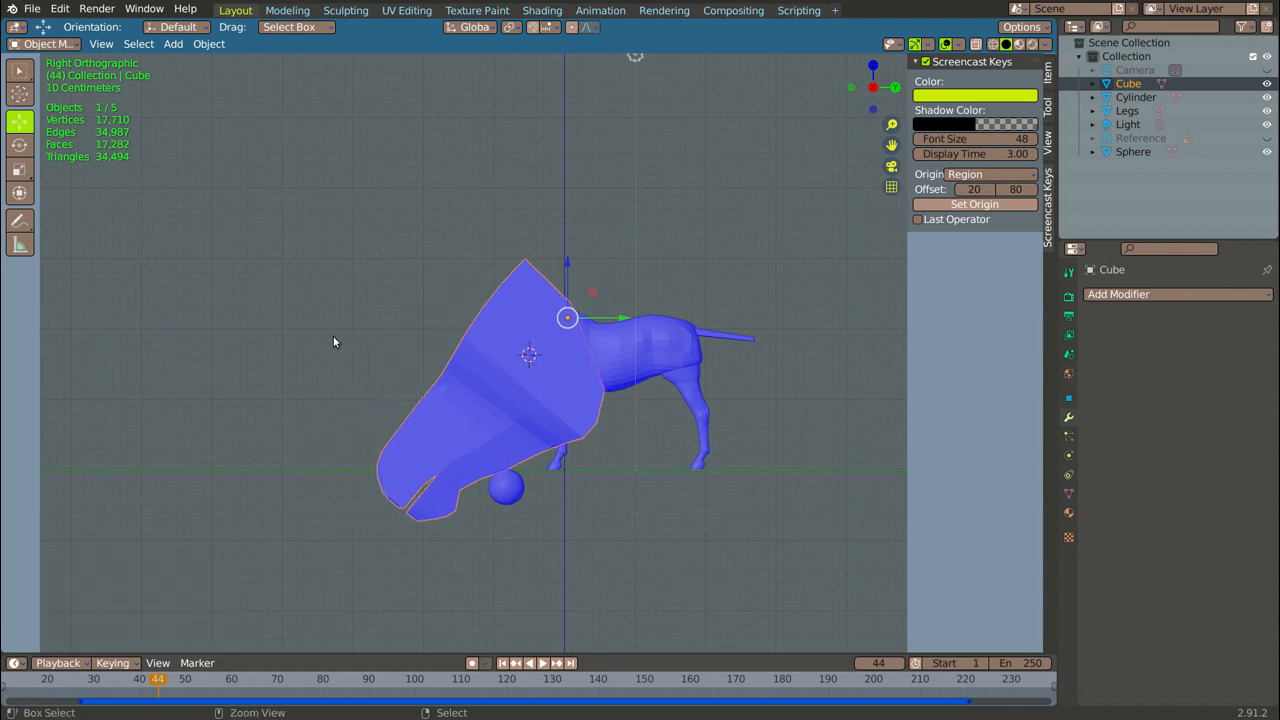
- Scale the horse head and its eye together by a factor of about 0.352
shift+click(507, 486)
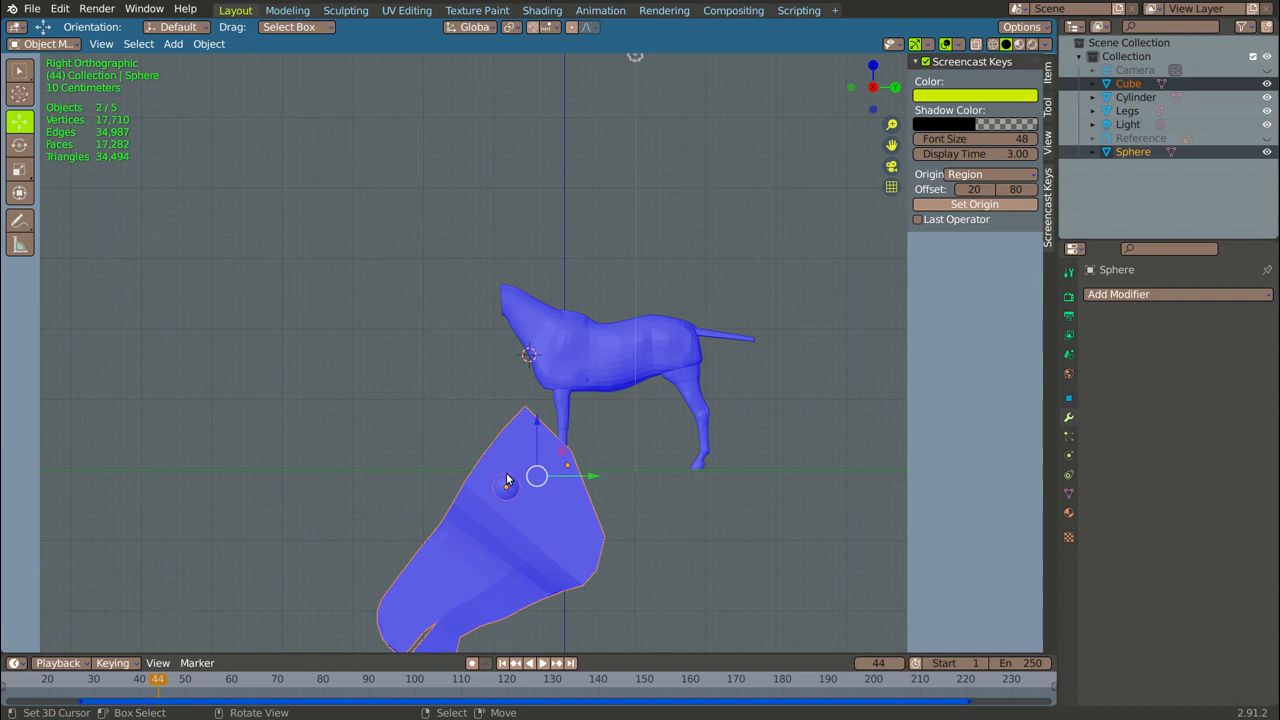
key(s)
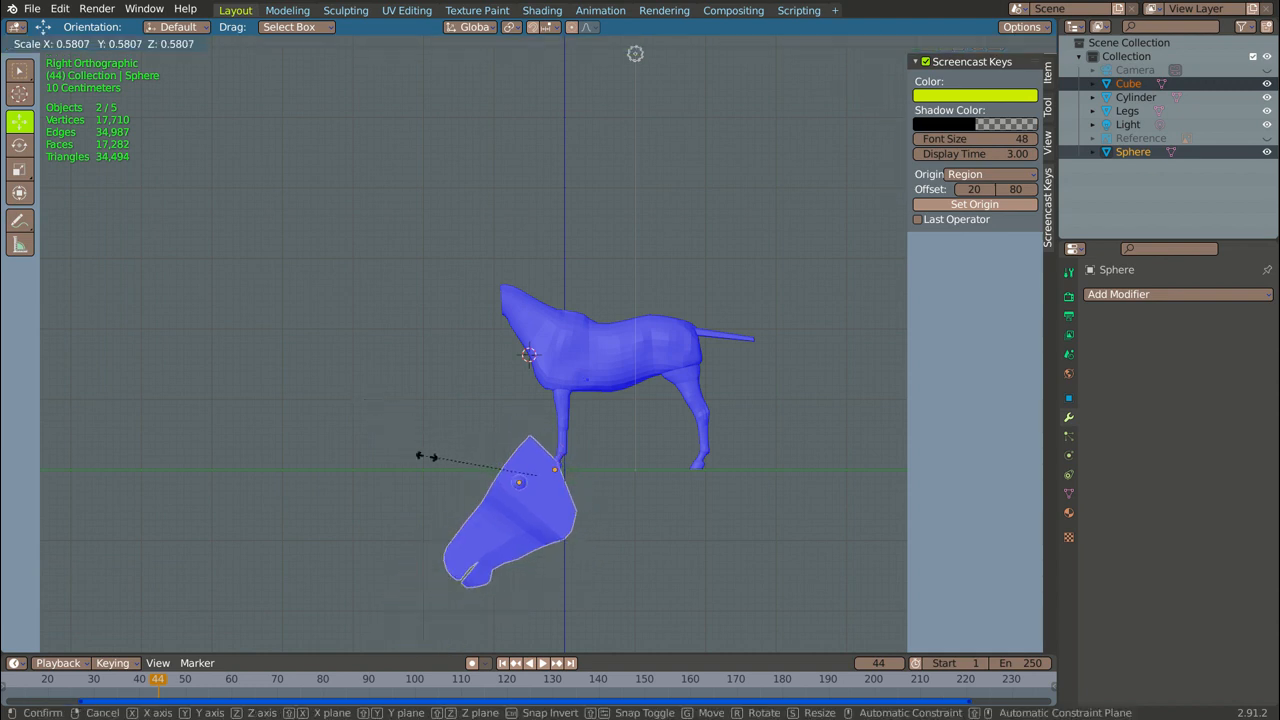
click(466, 480)
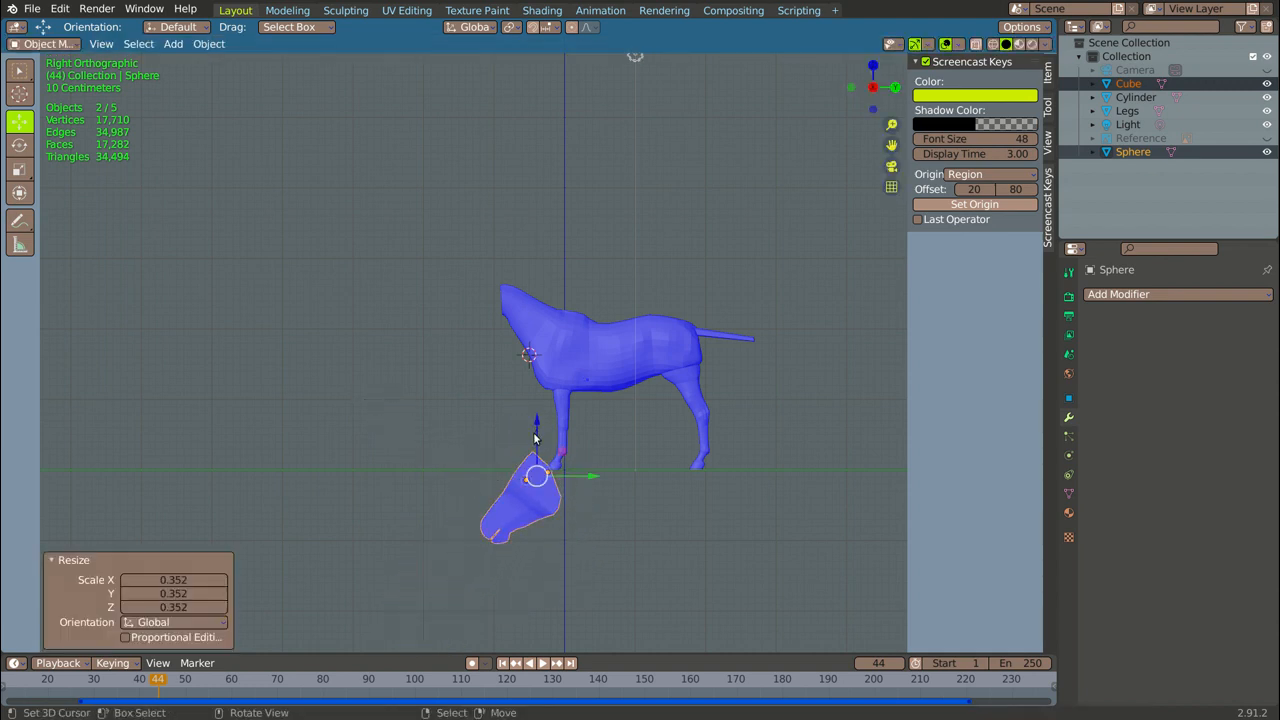
- Move the head and eye about 2.33 m along Z and about -0.6 m along Y, in front of the neck
key(g)
key(z)
click(565, 310)
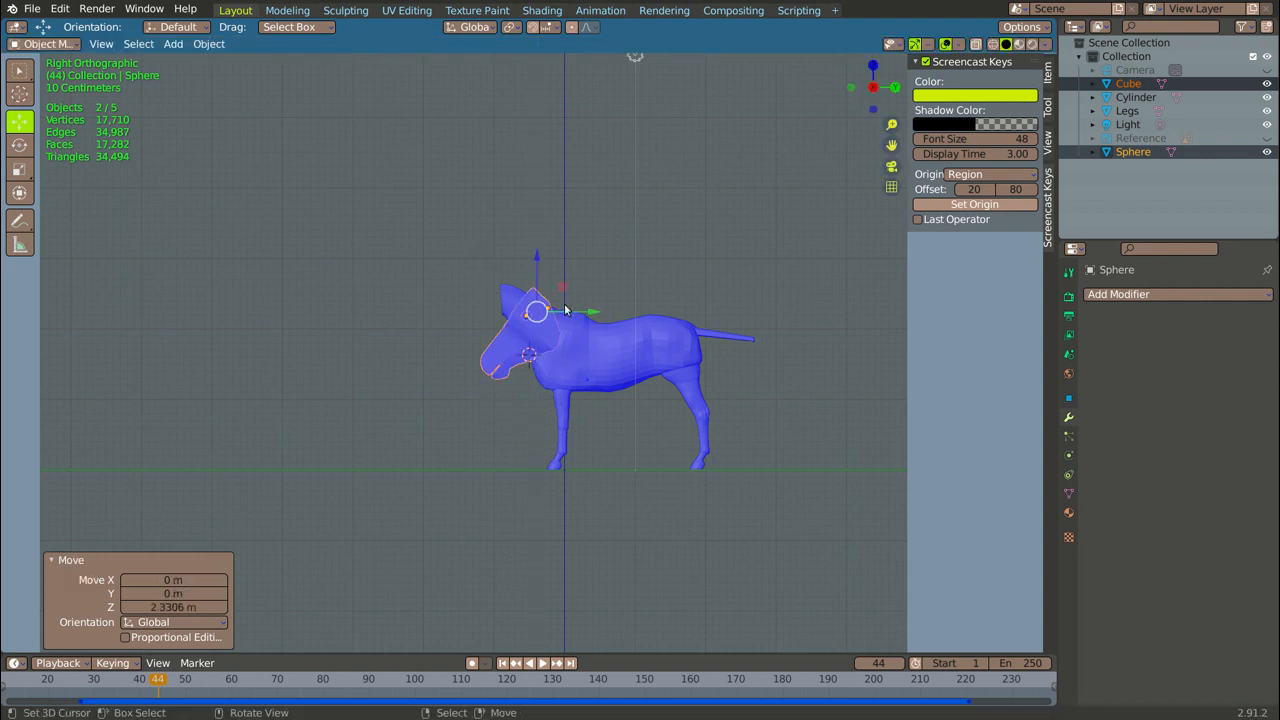
key(g)
key(y)
click(263, 275)
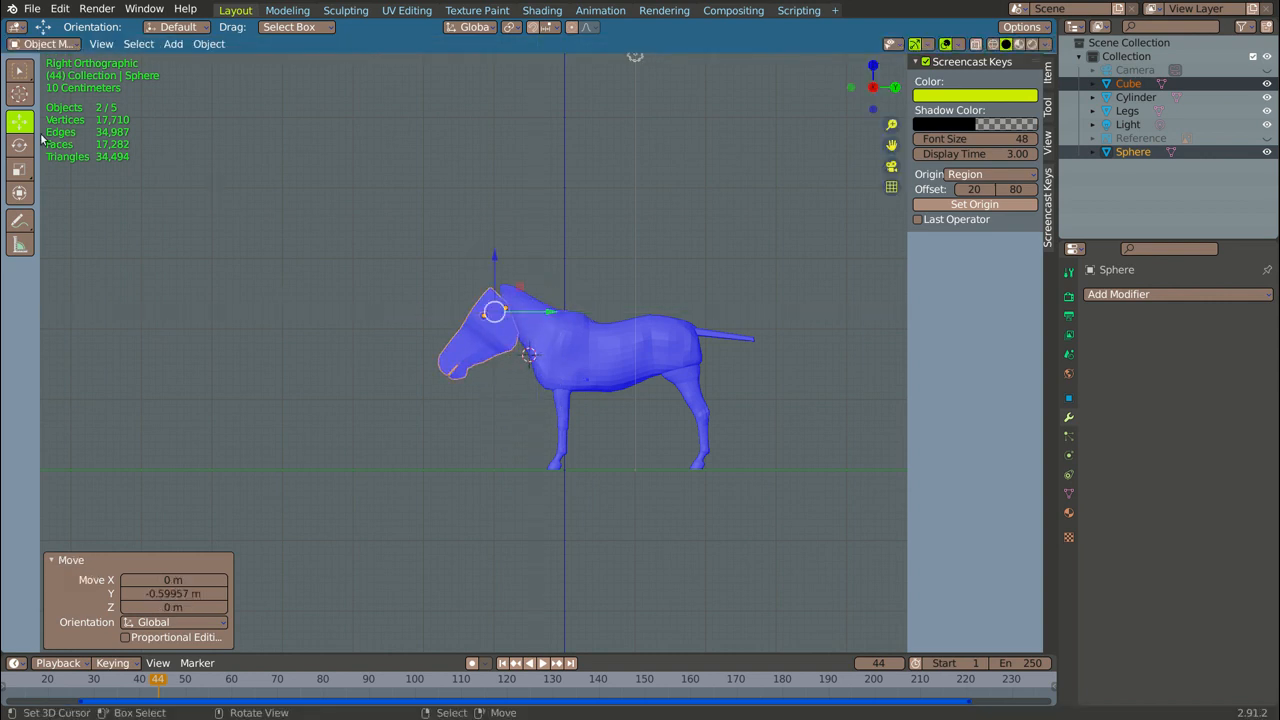
- Rotate the head and eye about -17.5° around the X axis and scale them by a factor of about 0.644
click(20, 145)
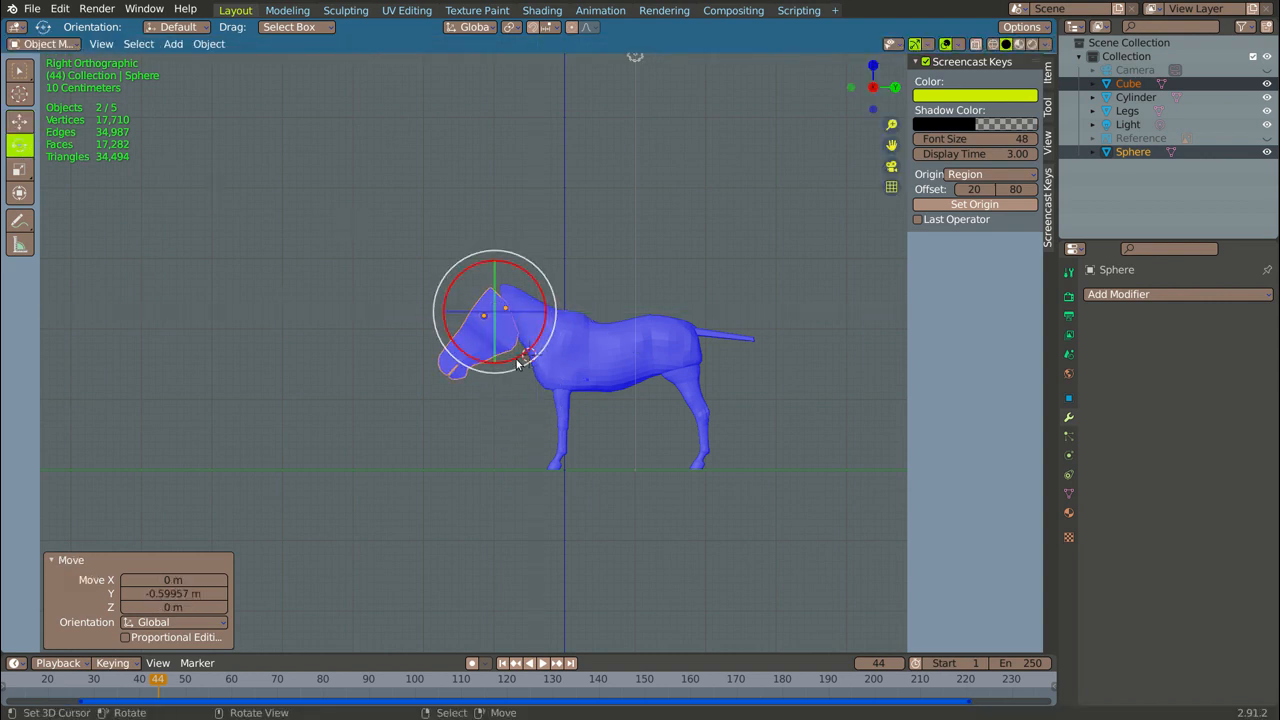
drag(519, 363, 500, 357)
scroll(523, 357, up, 2)
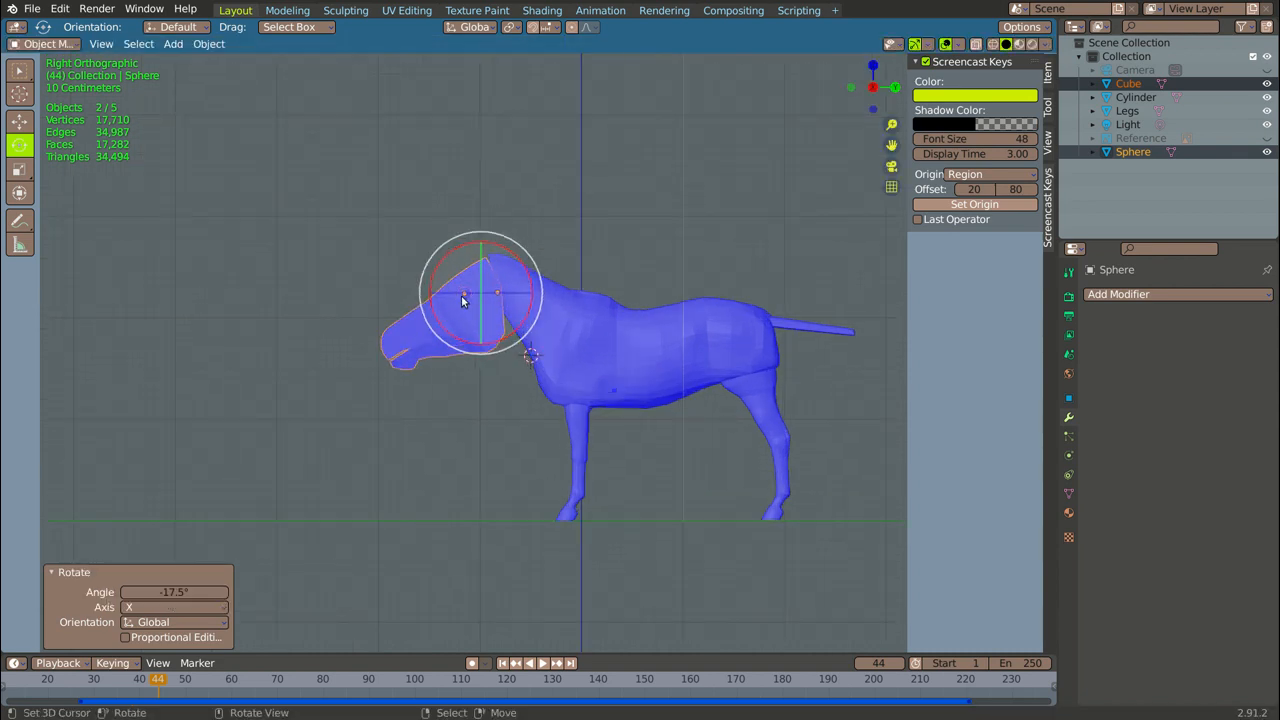
key(s)
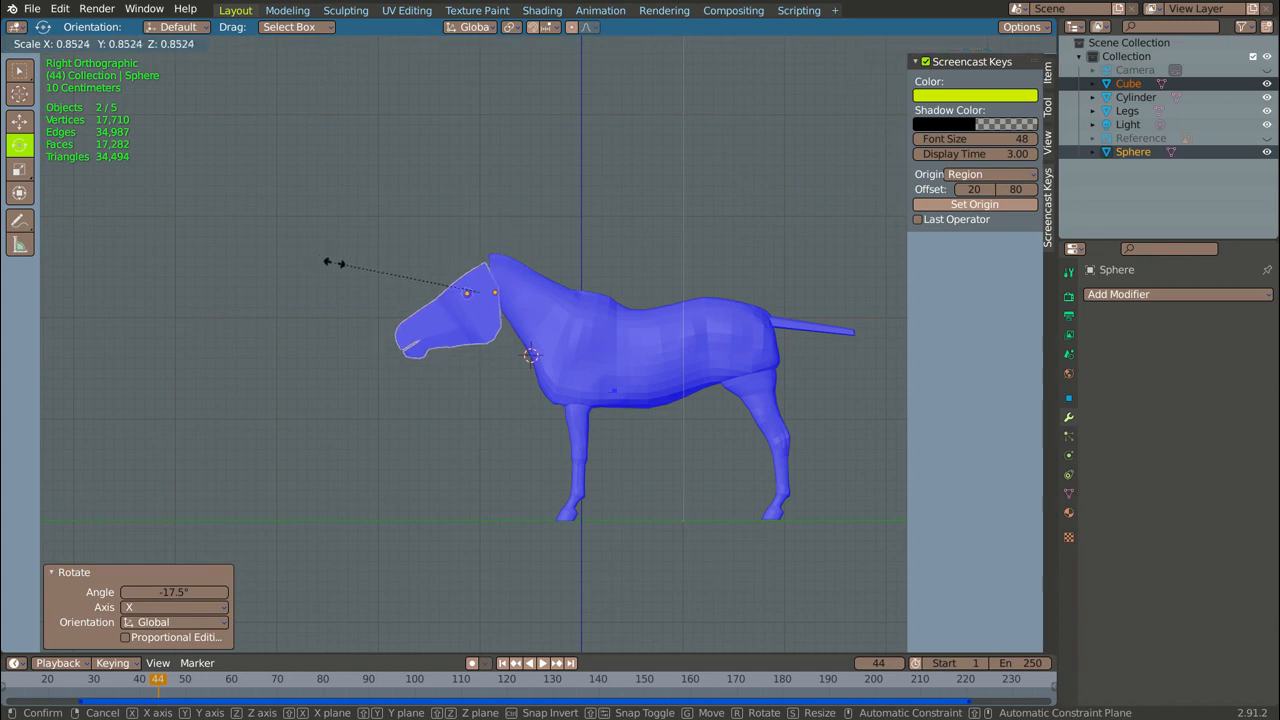
click(366, 282)
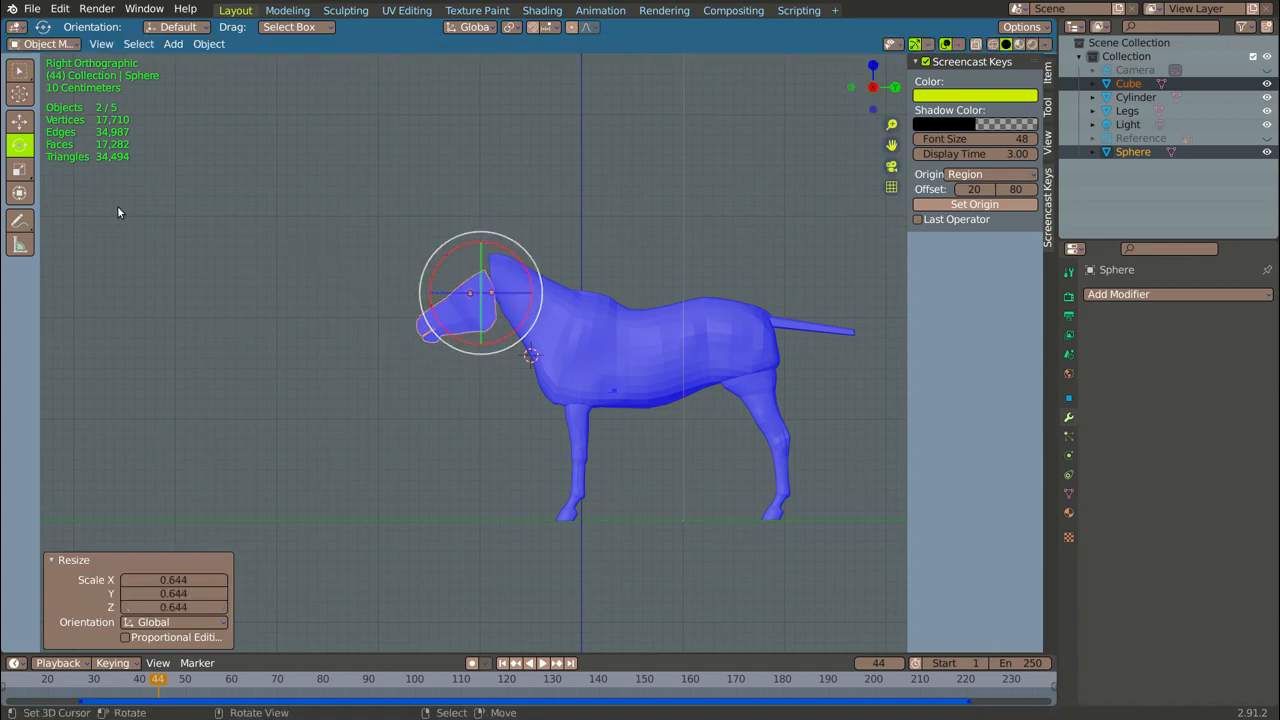
- Raise the head and eye about 0.21 m along Z to meet the top of the neck
click(19, 121)
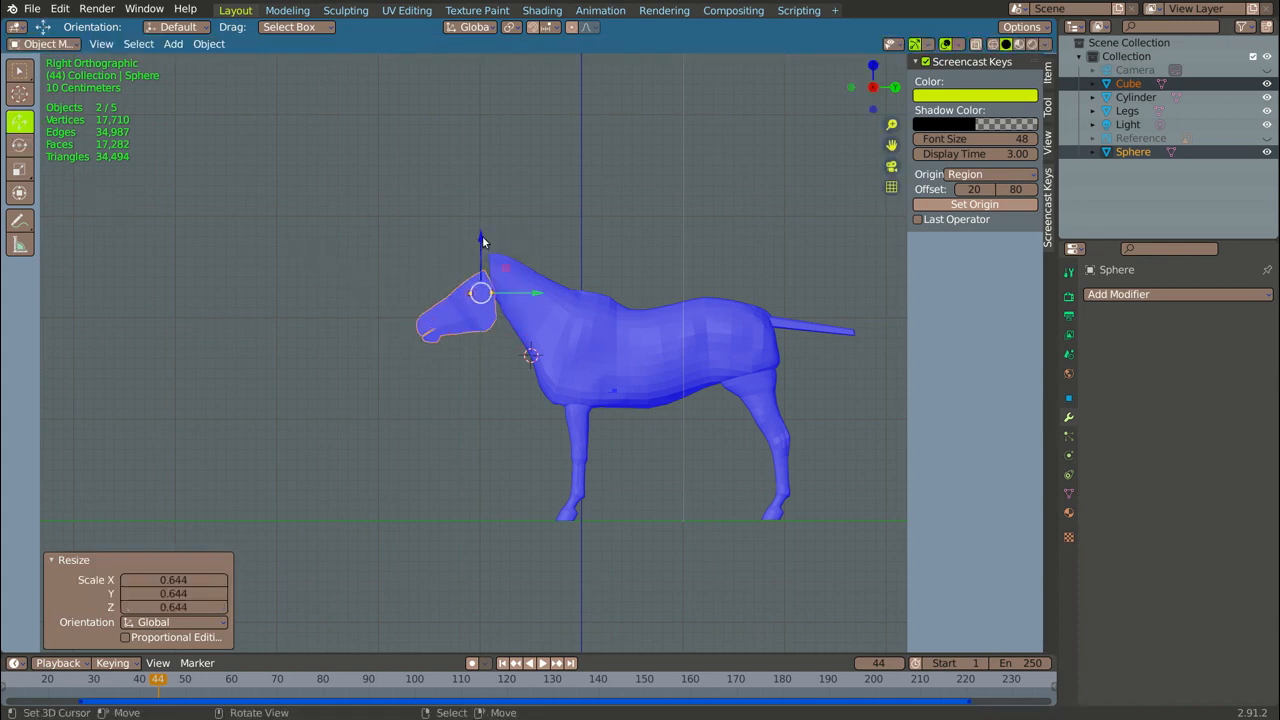
drag(483, 236, 481, 218)
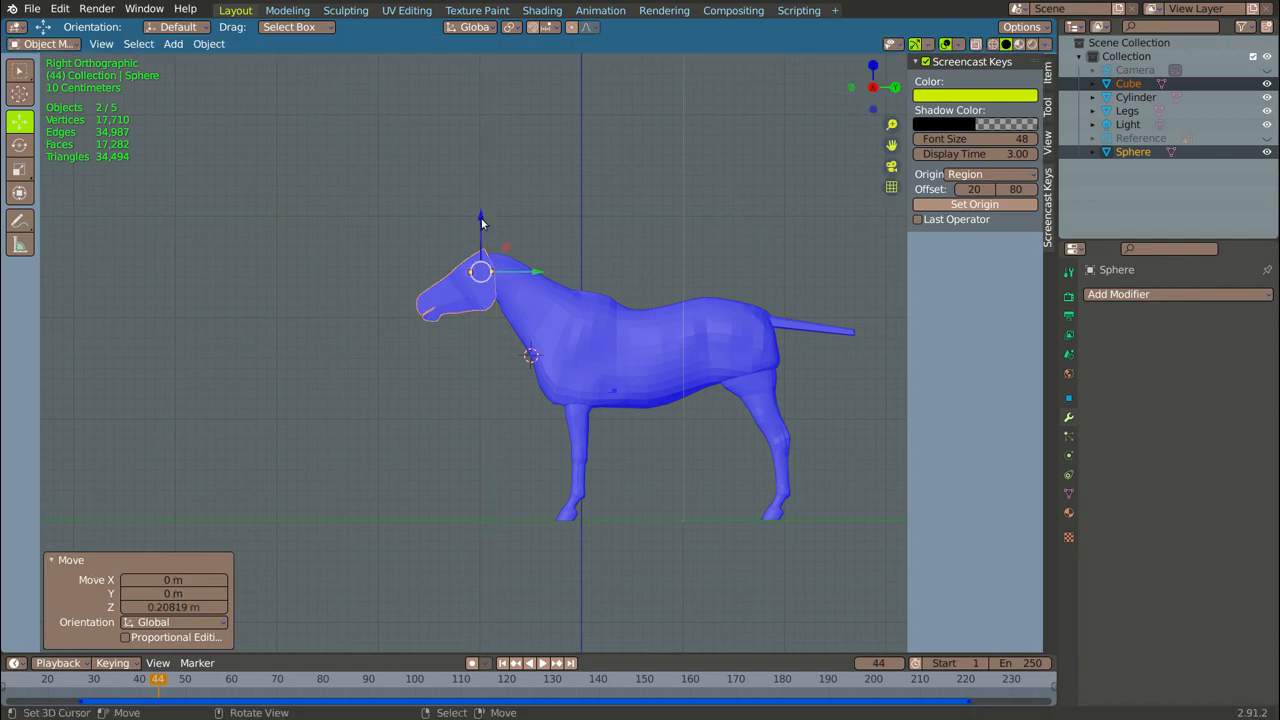
scroll(476, 233, up, 1)
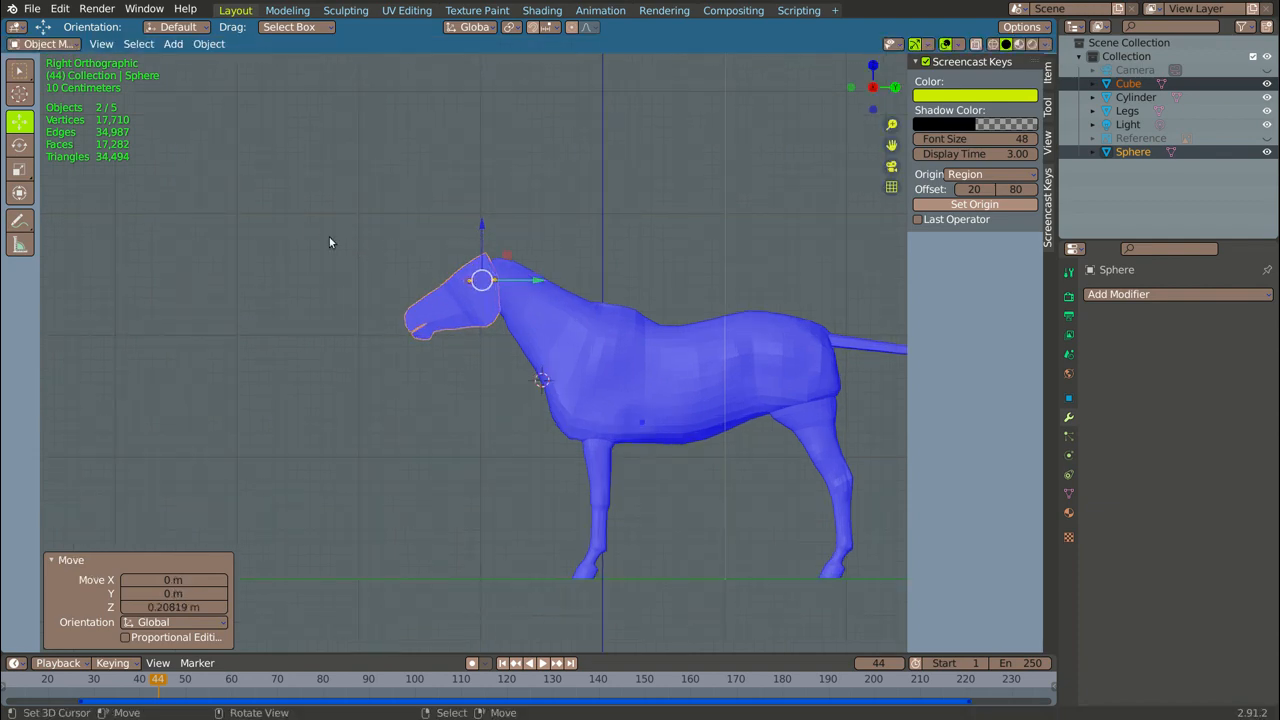
- Scale the head and eye by a factor of about 0.848 and shift them about 0.034 m along Y against the neck
key(s)
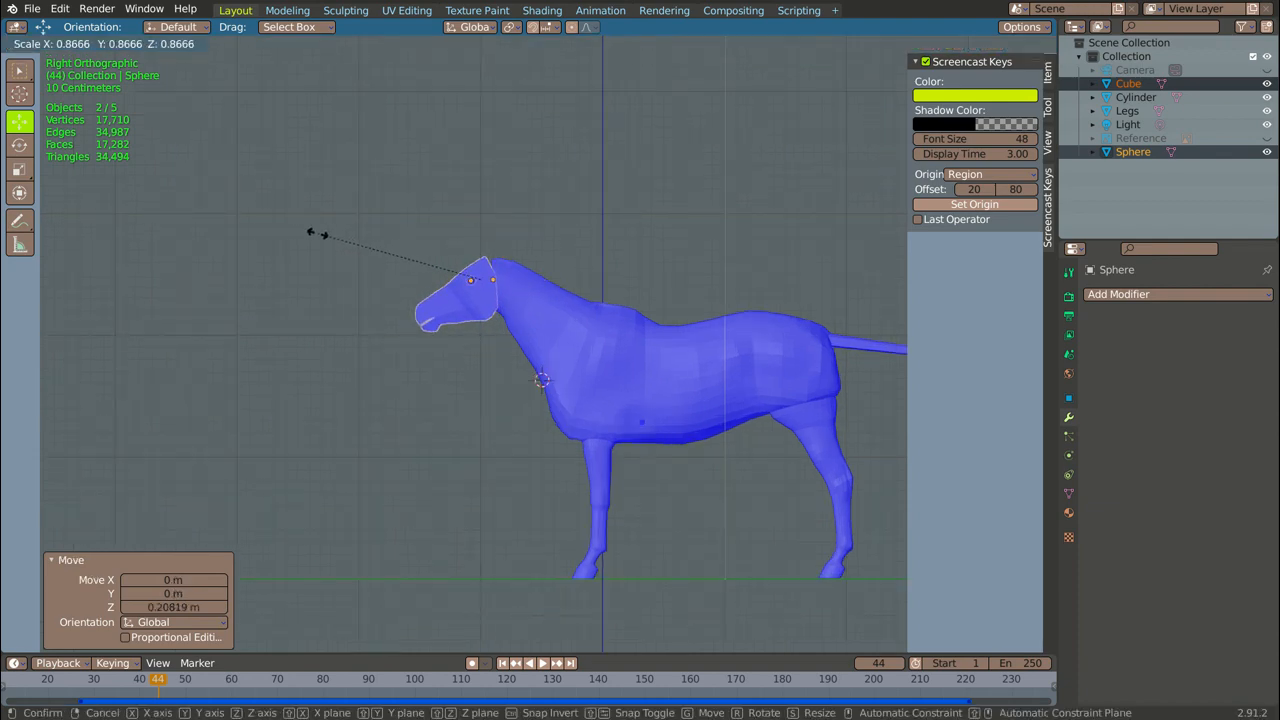
click(312, 234)
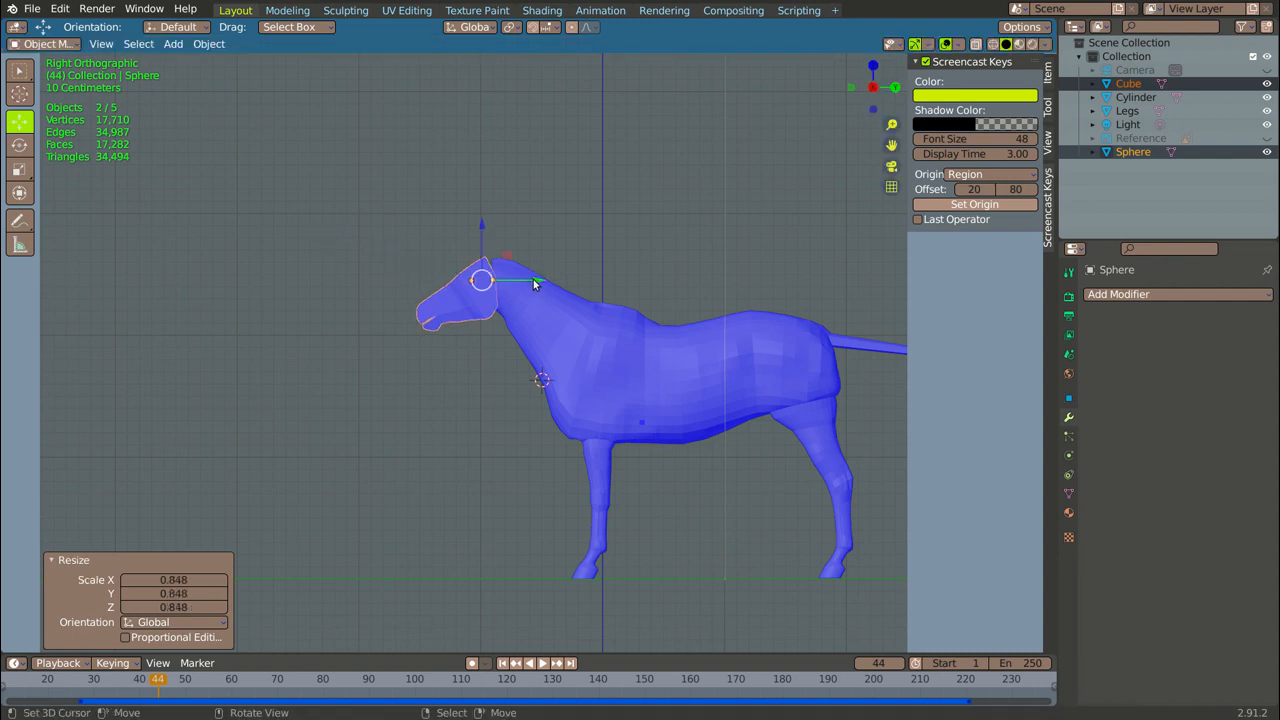
drag(533, 279, 538, 281)
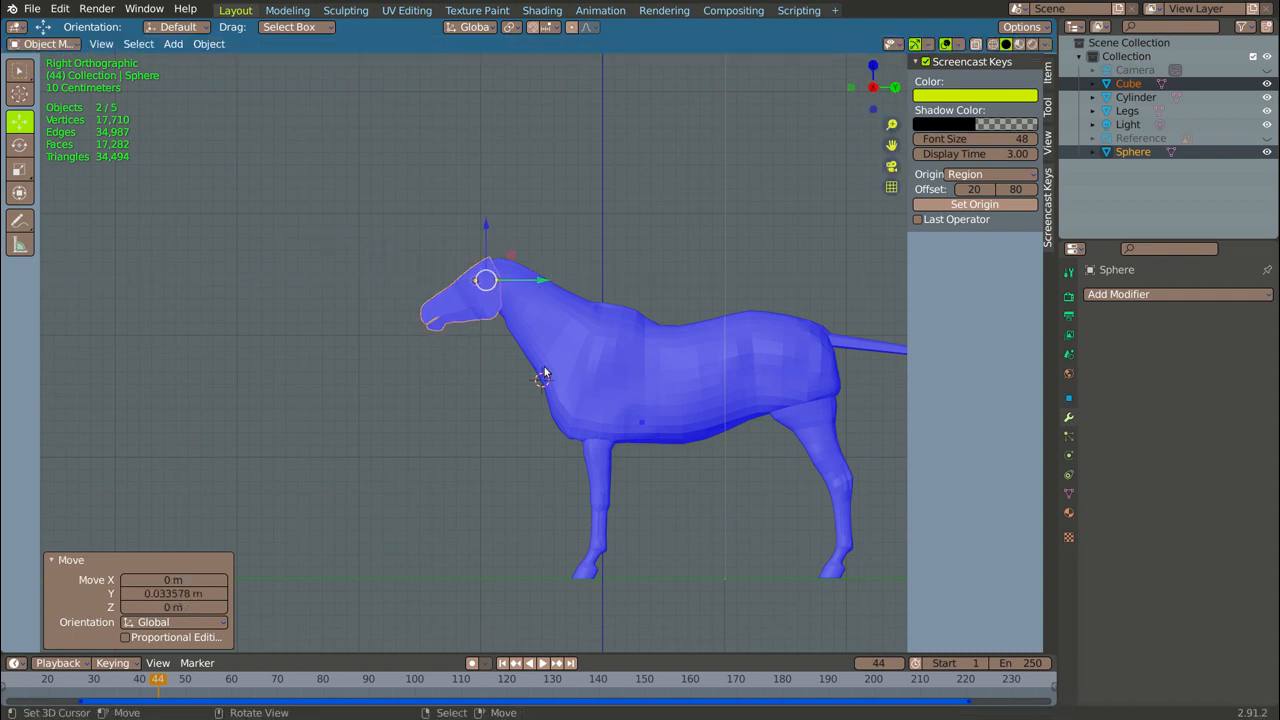
- Place the 3D cursor at the horse's mouth and scale the head and eye by a factor of about 0.946
shift+right_click(424, 322)
scroll(487, 287, up, 4)
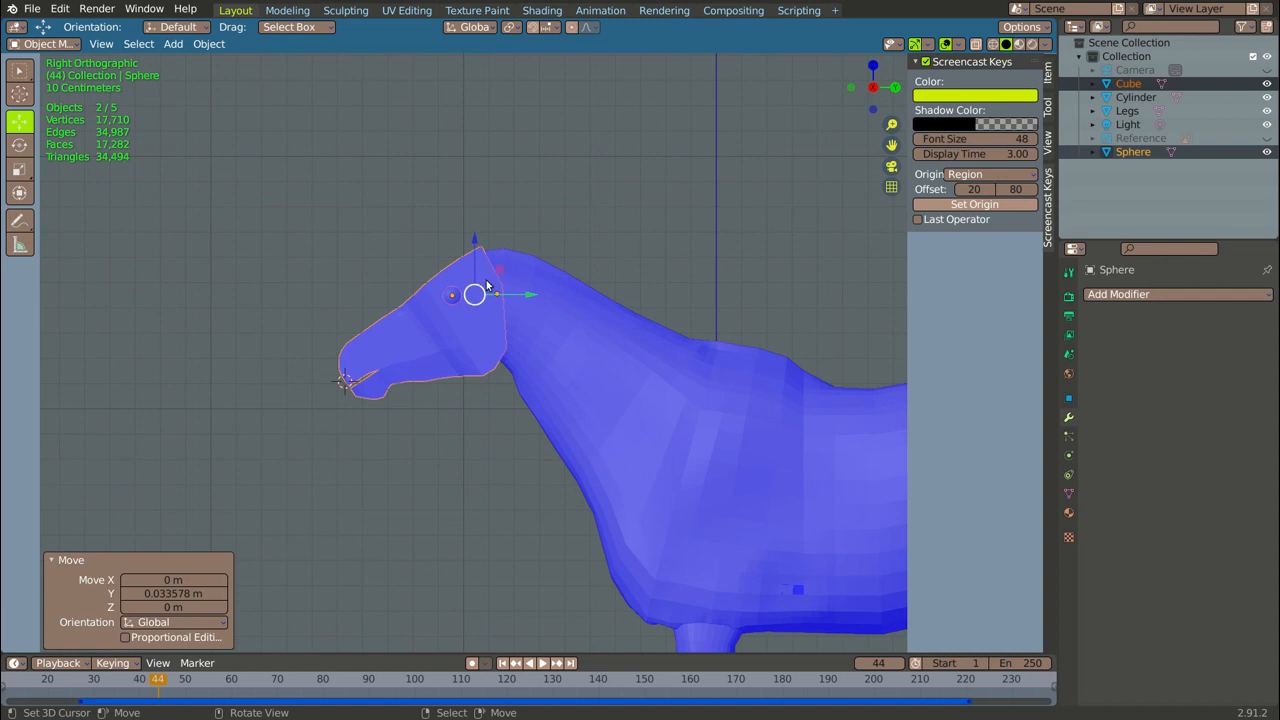
key(s)
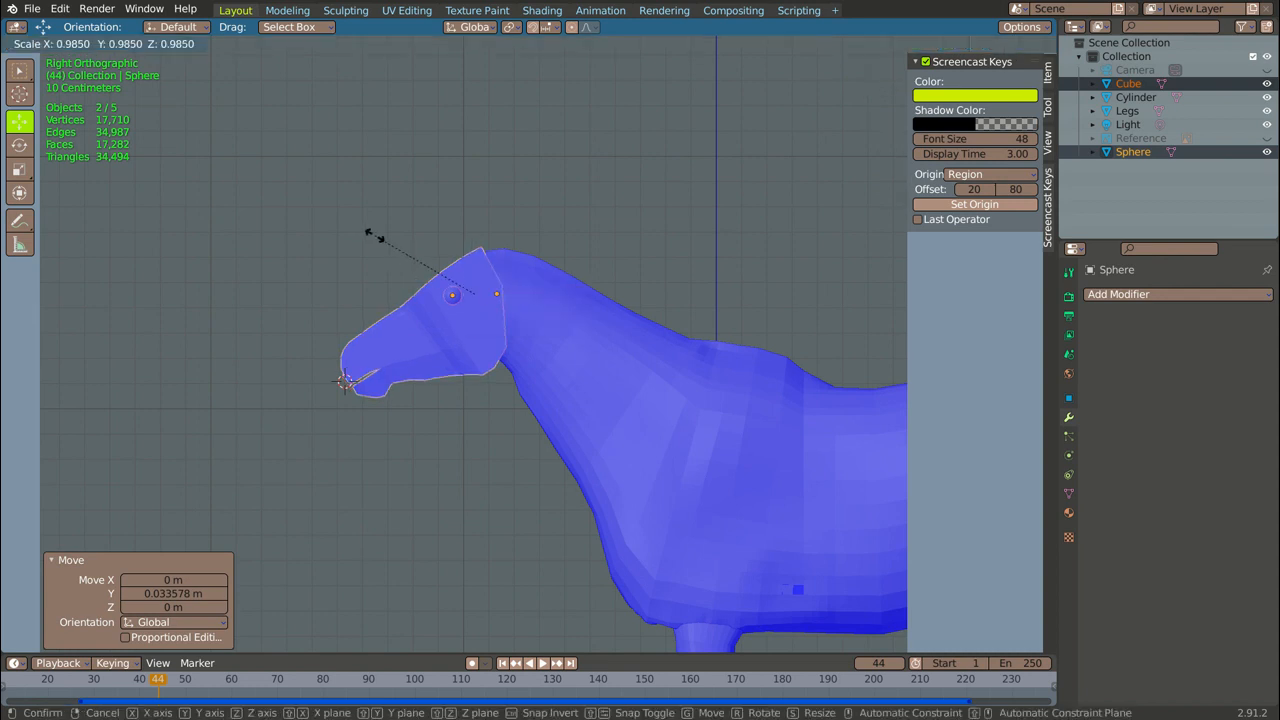
click(378, 240)
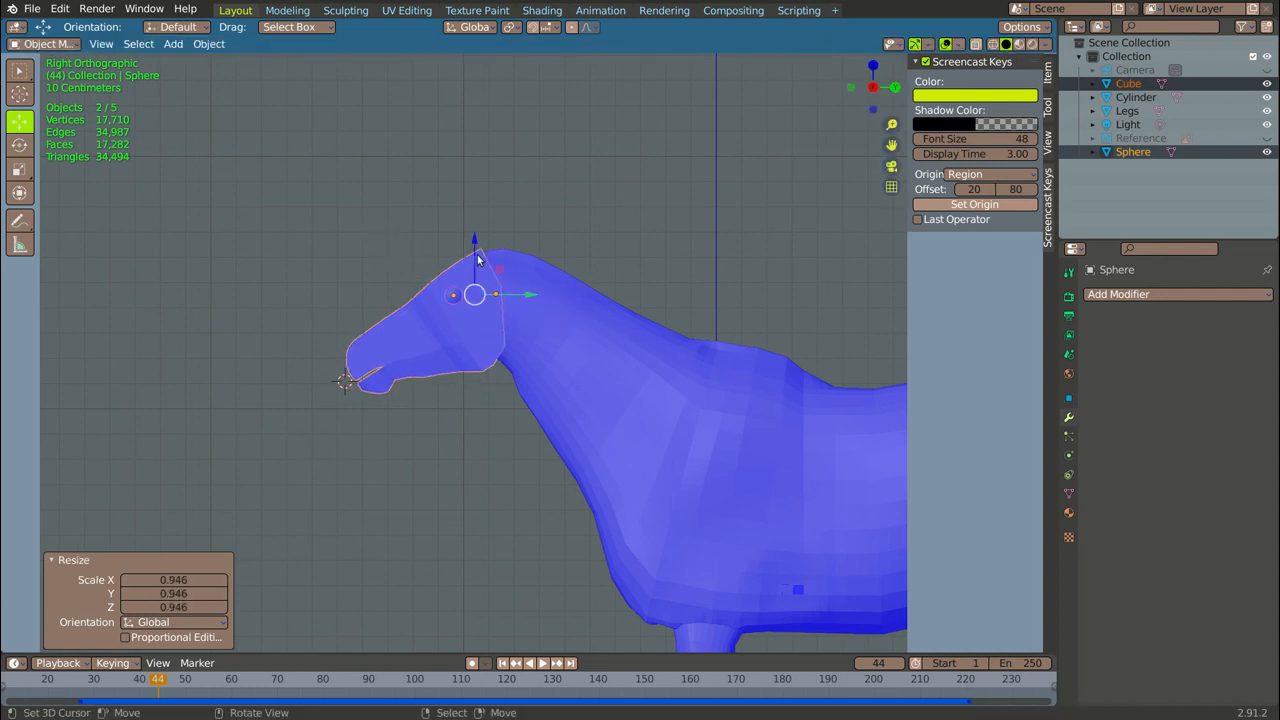
- In the front view, move the head and eye about -0.221 m along X to align their inner side with the body's centre line
scroll(525, 265, down, 6)
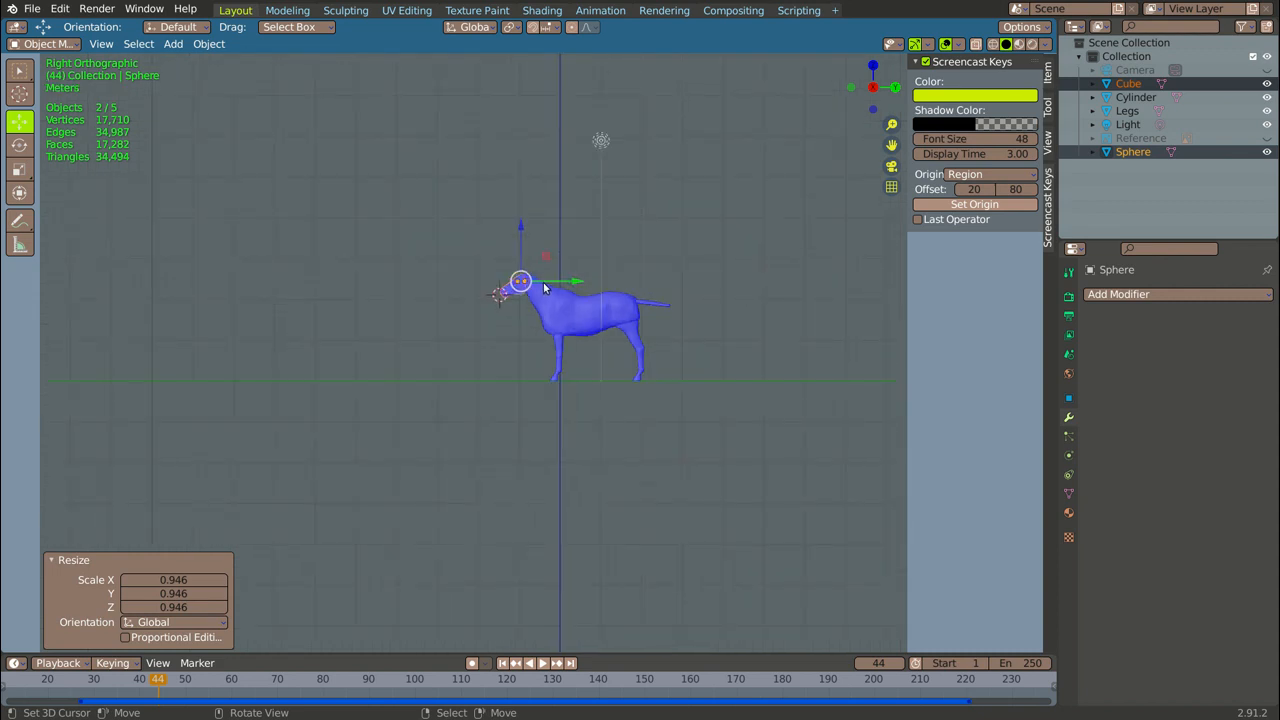
key(KP_1)
scroll(463, 299, up, 6)
scroll(138, 251, up, 4)
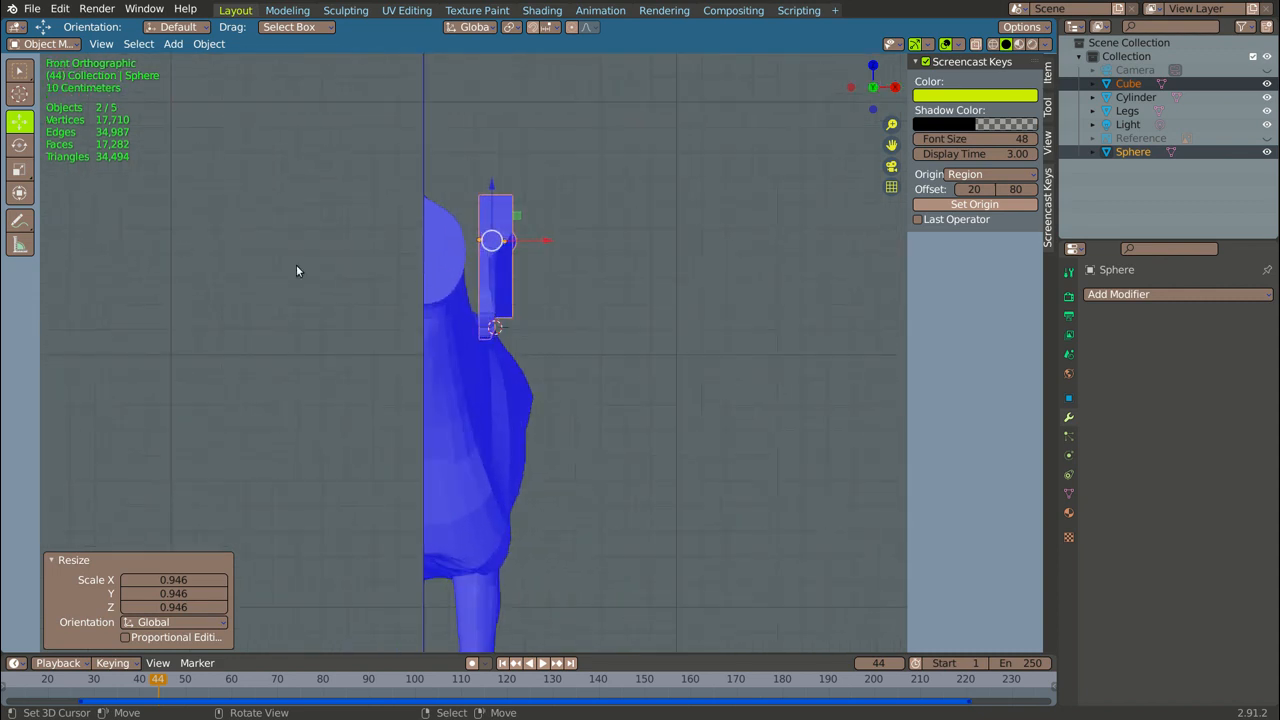
drag(543, 241, 492, 250)
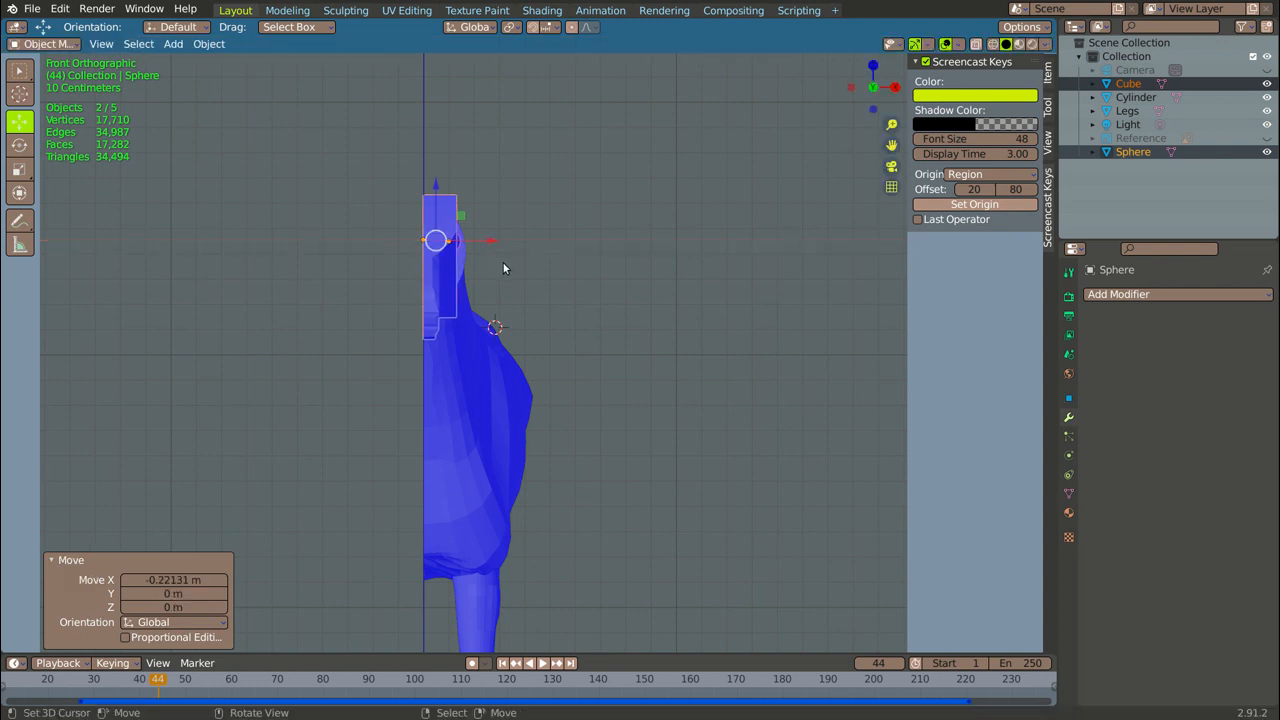
middle_drag(529, 261, 643, 334)
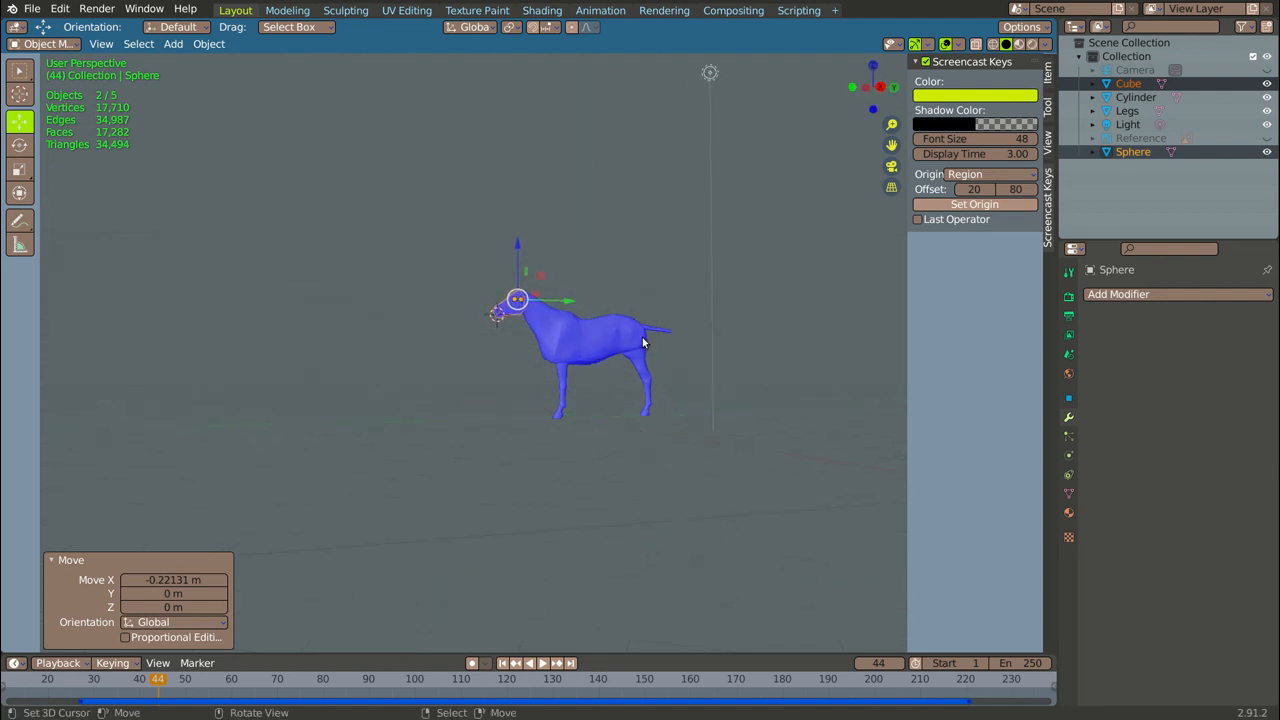
scroll(572, 306, up, 5)
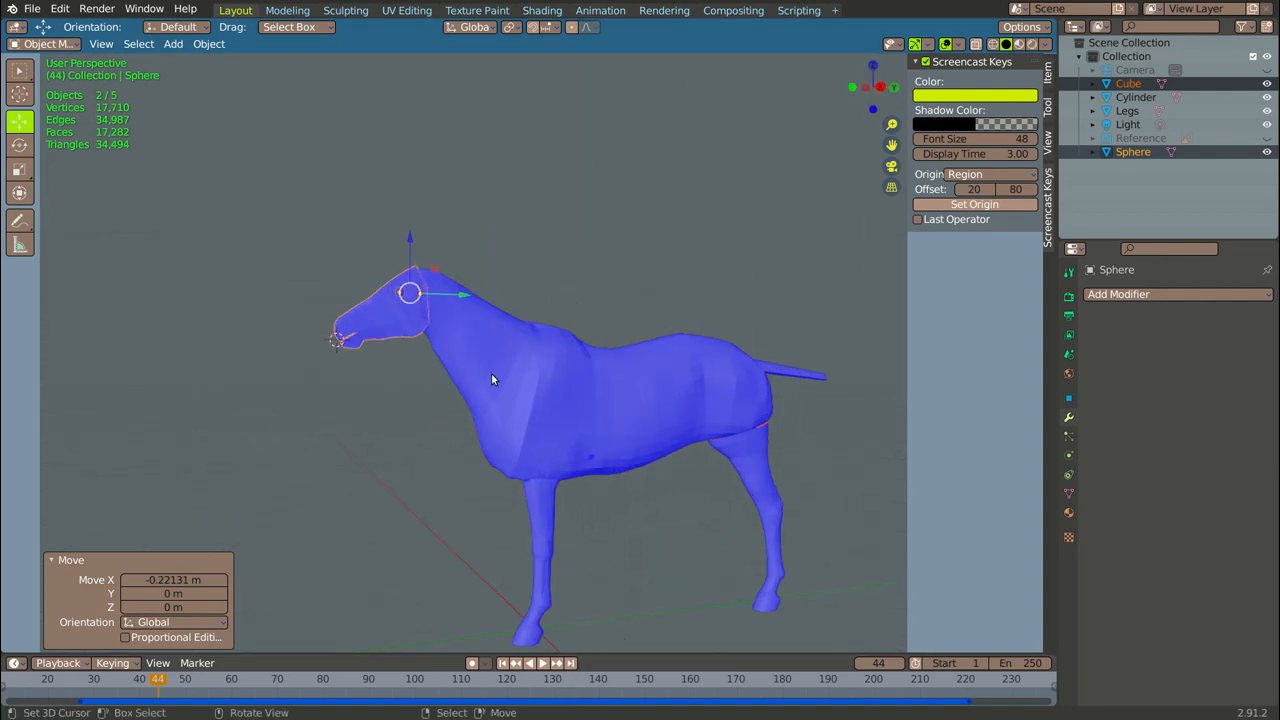
scroll(450, 345, down, 1)
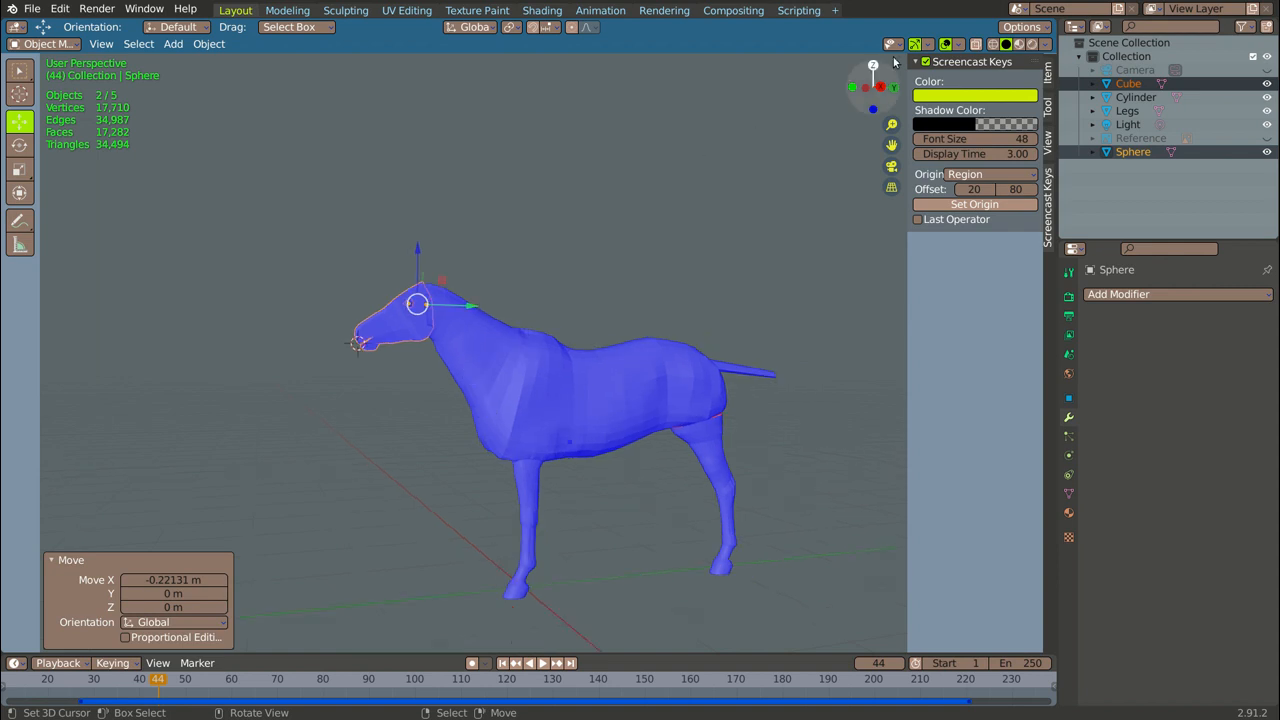
click(927, 44)
click(957, 44)
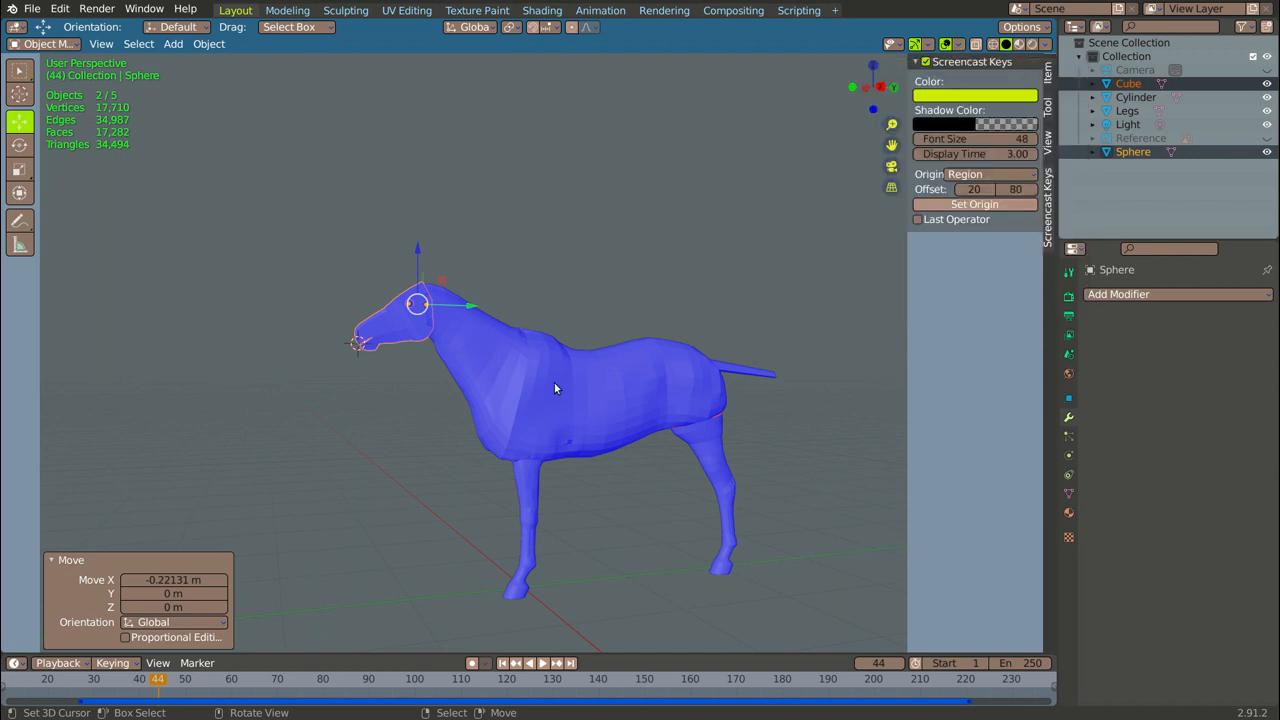
- Turn off the Face Orientation overlay so the horse model is displayed in plain grey shading
middle_drag(457, 403, 420, 297)
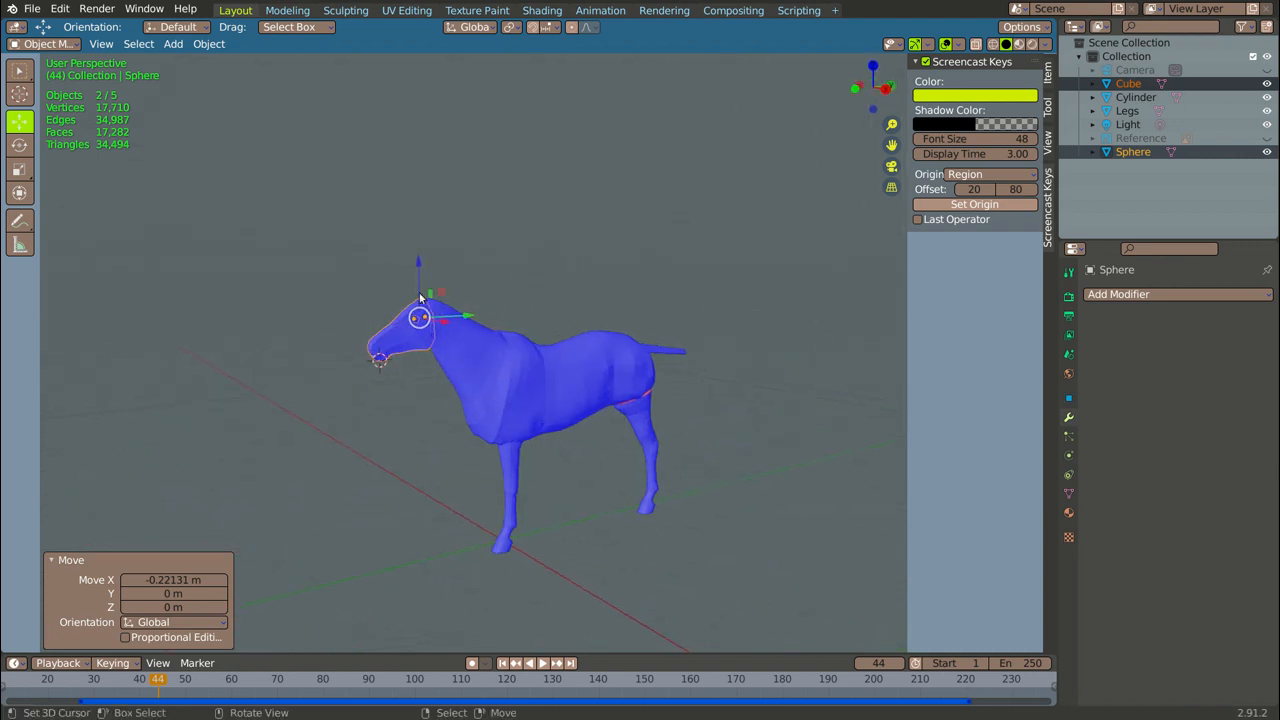
click(957, 44)
click(842, 303)
middle_drag(640, 299, 553, 331)
scroll(429, 276, up, 7)
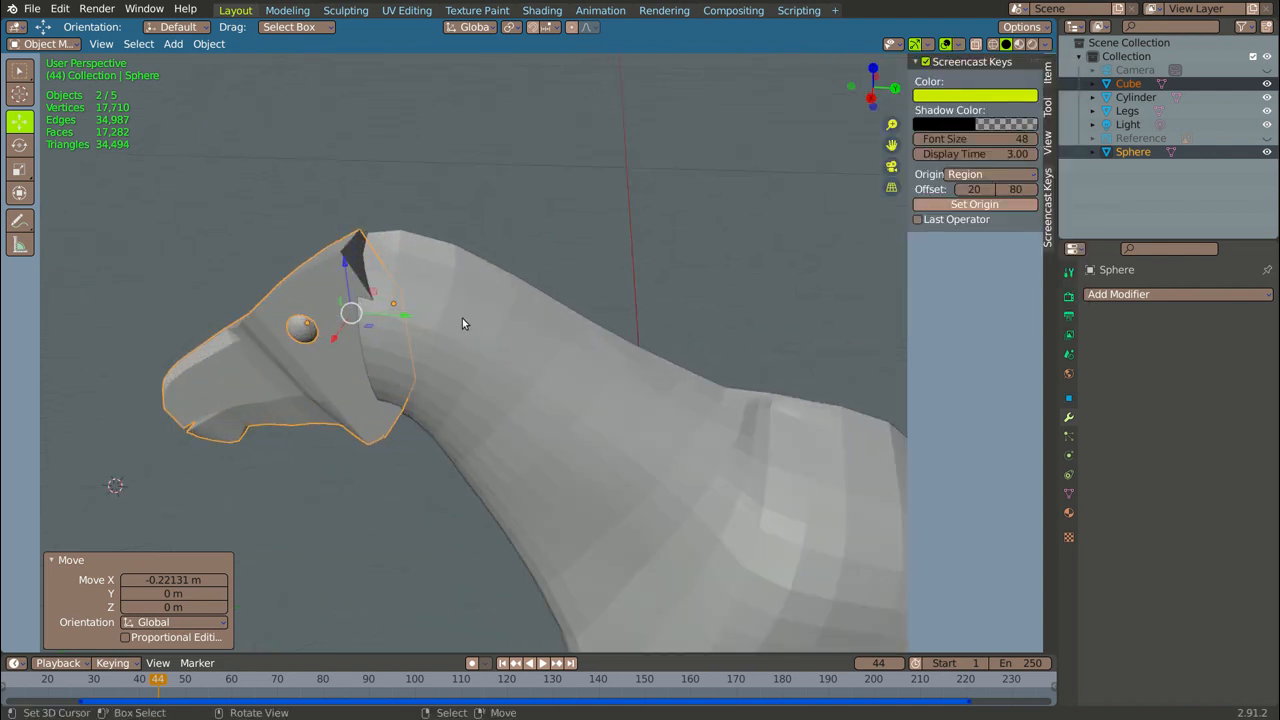
- Join the head, the body and the legs into a single object with the legs as the active object, leaving the eye separate
click(338, 363)
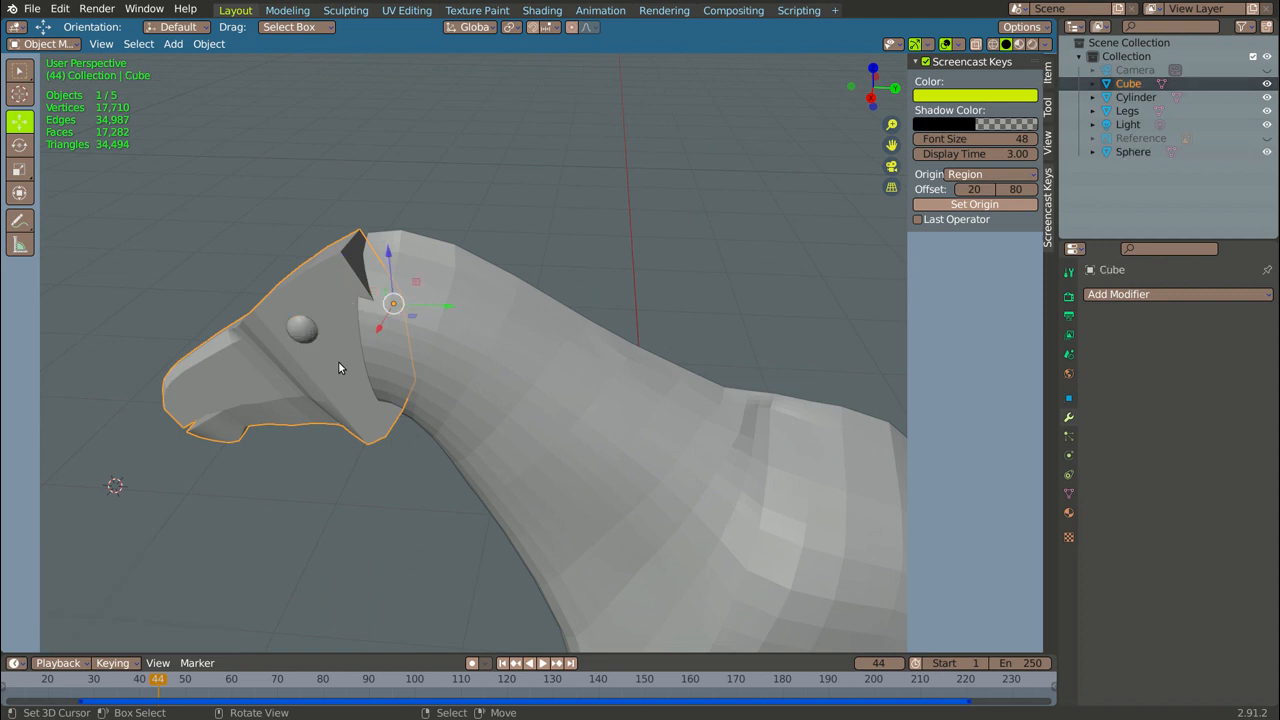
shift+click(510, 402)
middle_drag(510, 402, 372, 272)
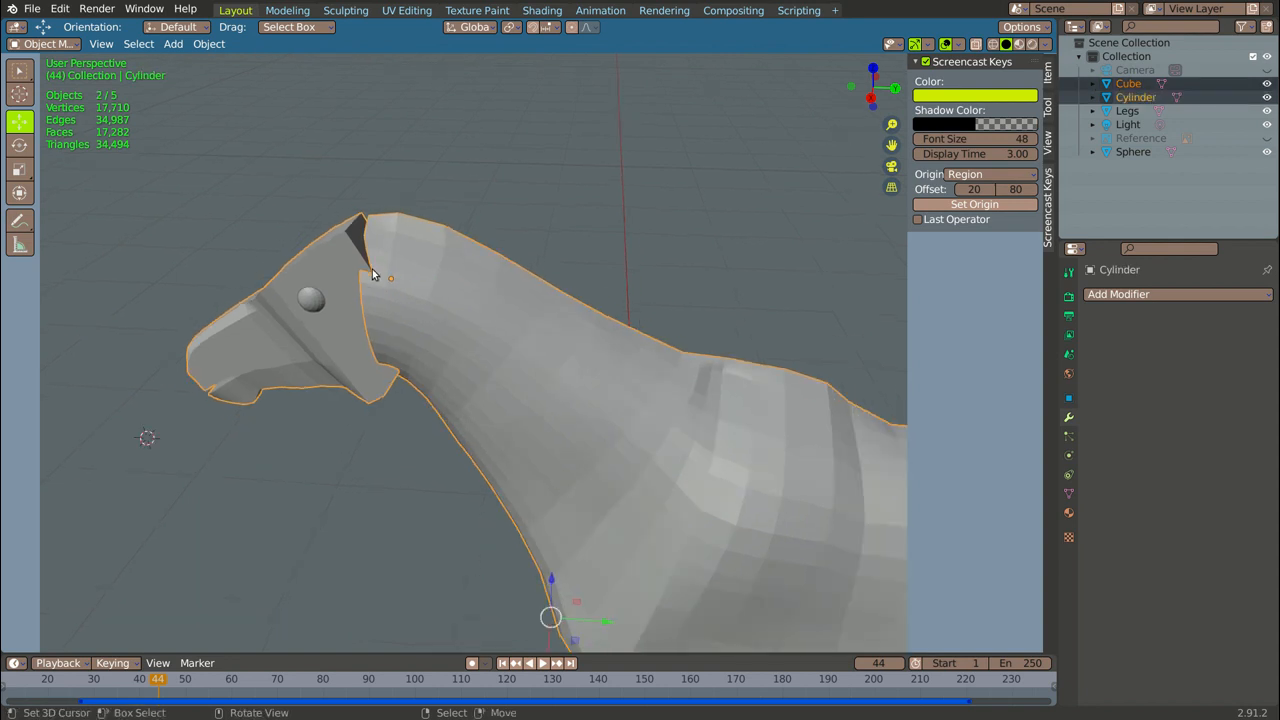
scroll(372, 272, down, 3)
scroll(323, 331, down, 4)
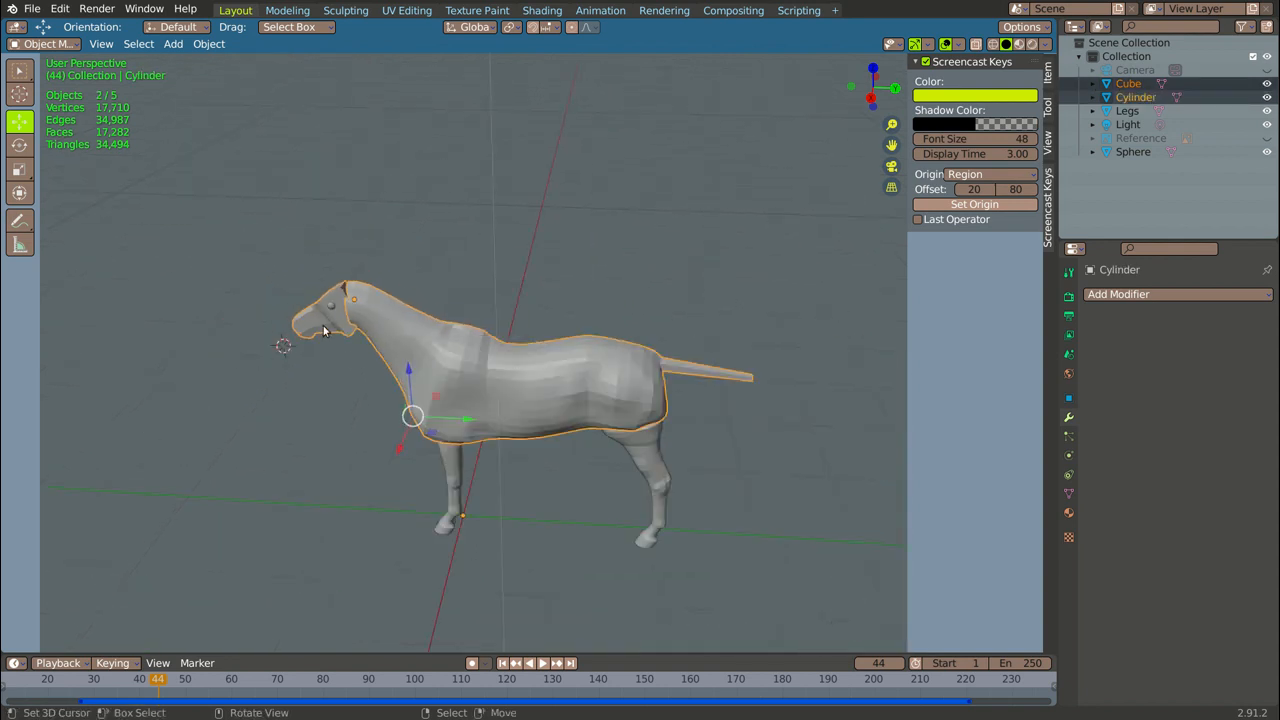
shift+click(449, 477)
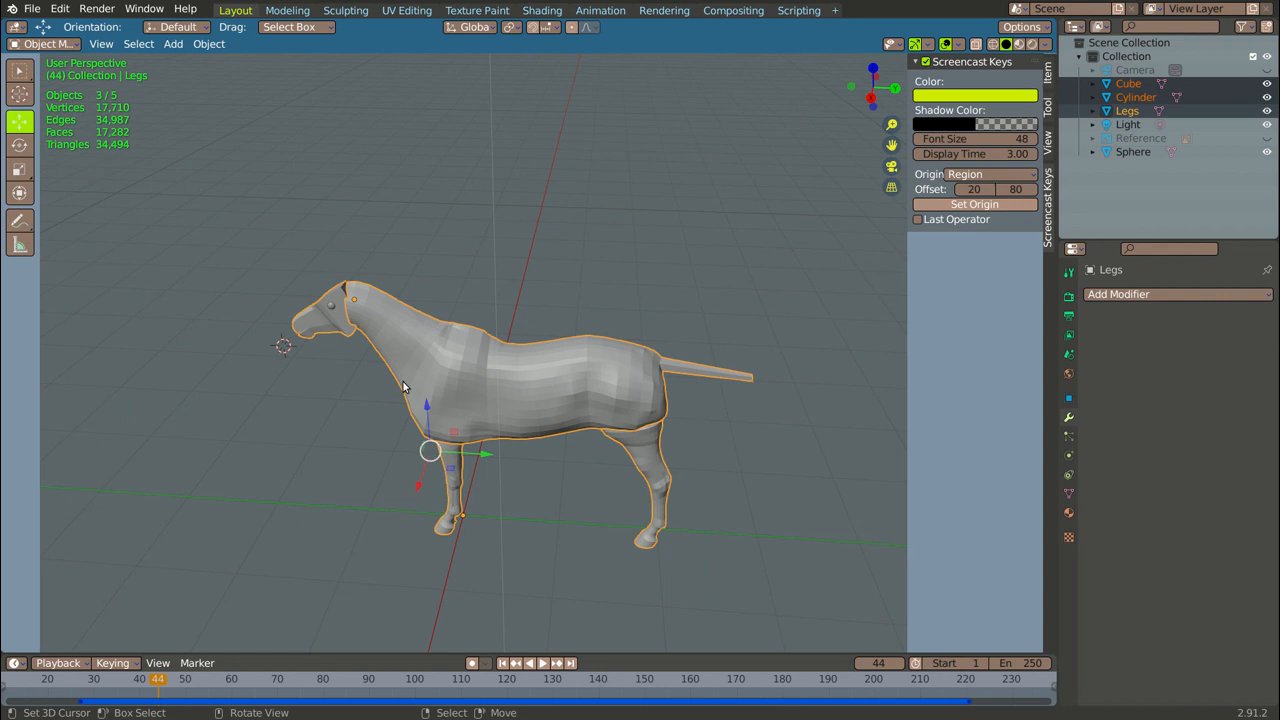
key(ctrl)
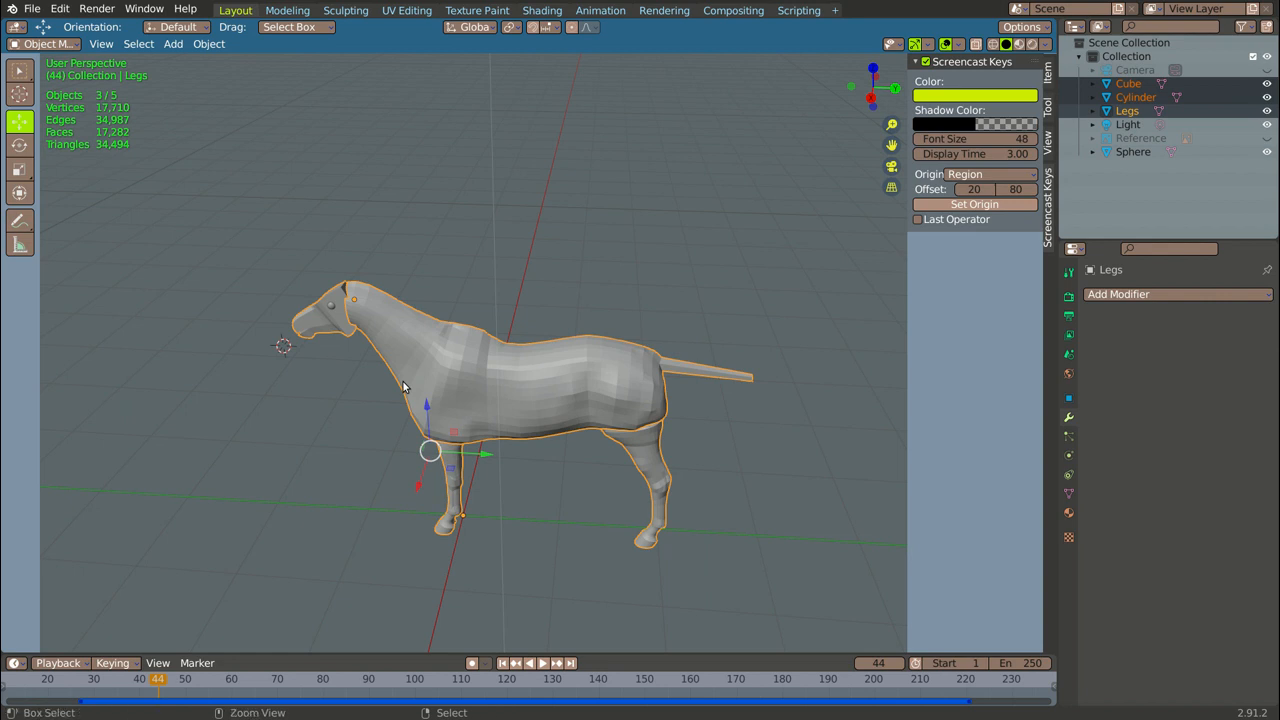
key(ctrl+j)
- Check the joined horse from both sides and save the file
middle_drag(402, 380, 320, 414)
scroll(455, 370, up, 3)
scroll(460, 385, up, 3)
scroll(454, 380, down, 8)
middle_drag(397, 392, 535, 399)
scroll(535, 399, up, 3)
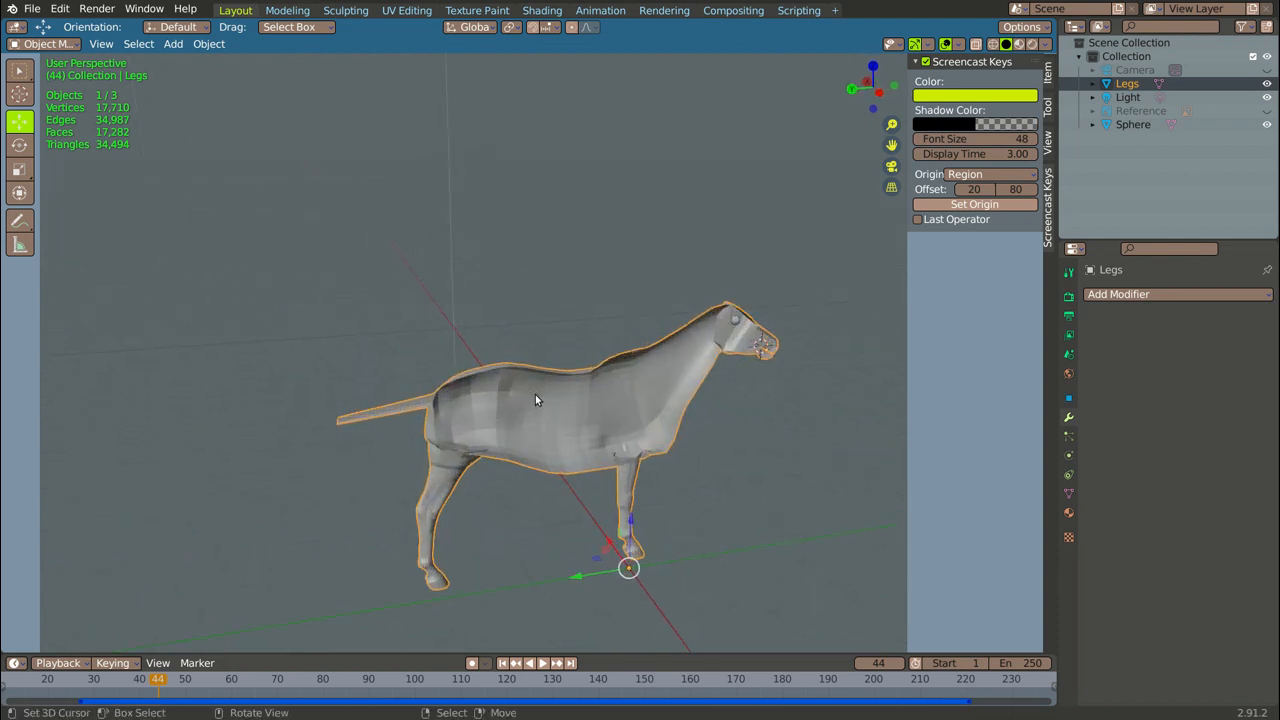
click(32, 9)
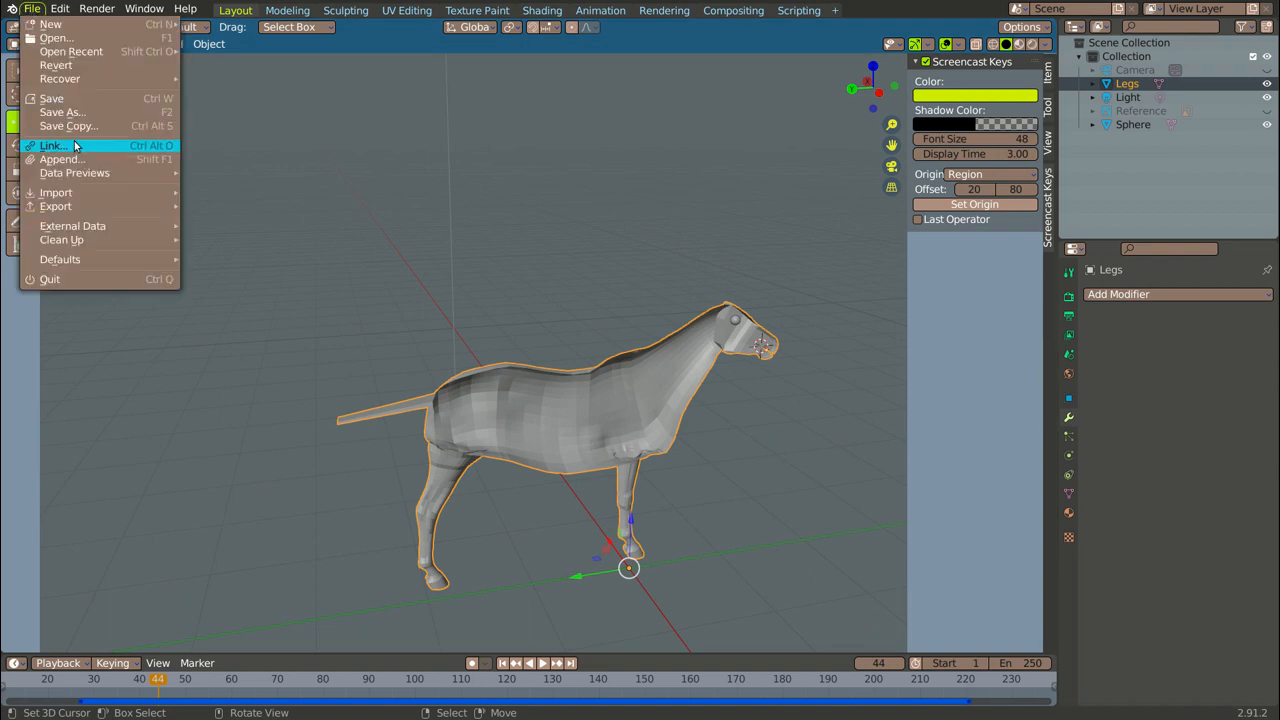
click(64, 101)
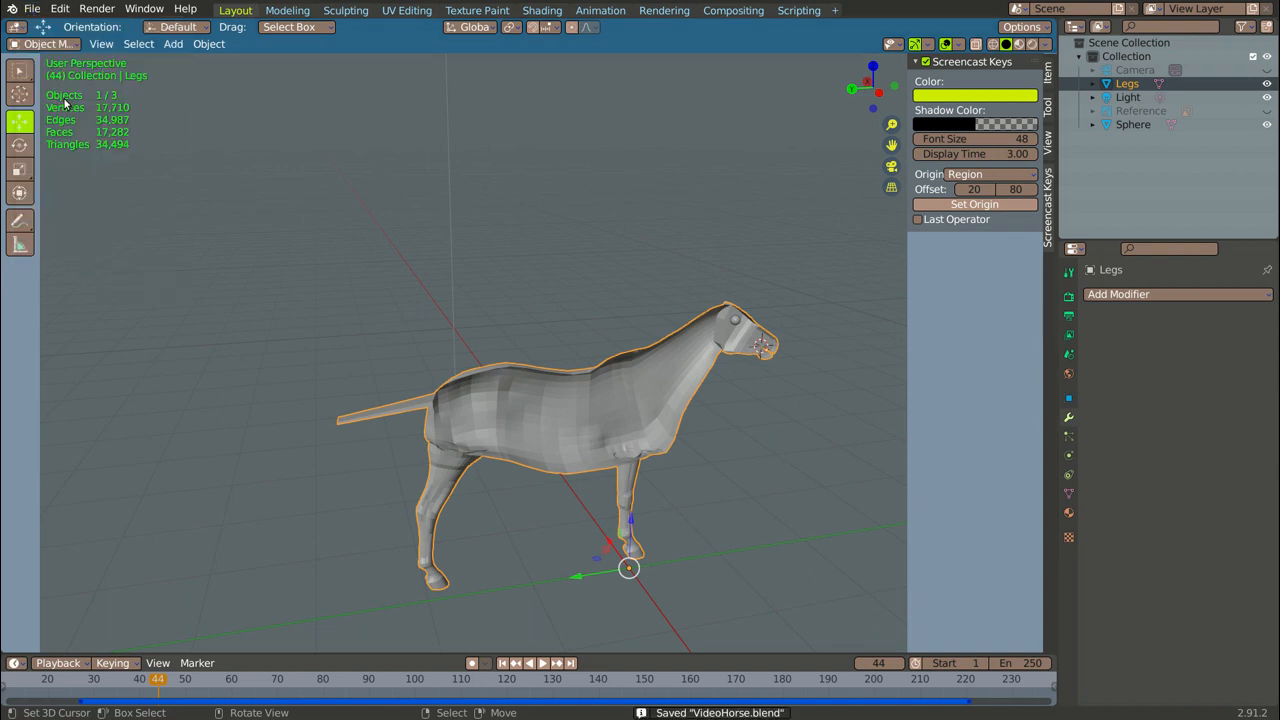
- Put the joined horse into Edit Mode and select all of its geometry
middle_drag(646, 423, 613, 472)
scroll(622, 409, up, 3)
scroll(589, 431, up, 7)
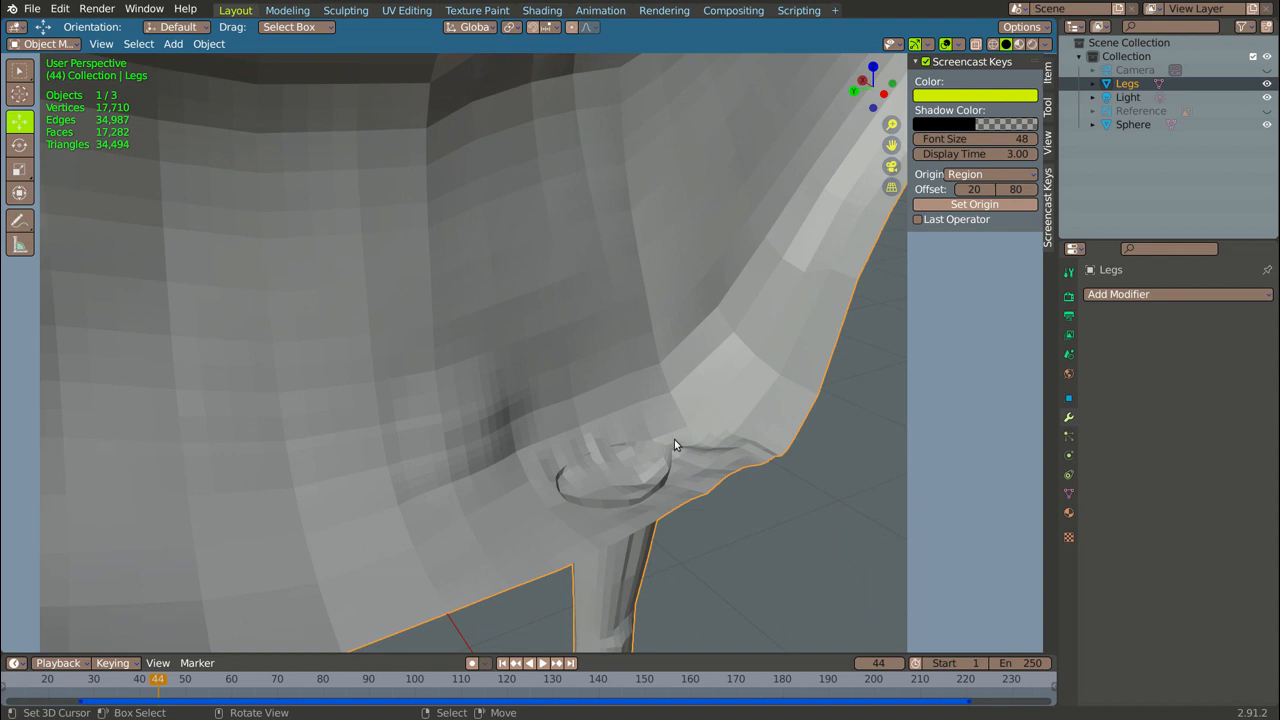
scroll(576, 370, down, 10)
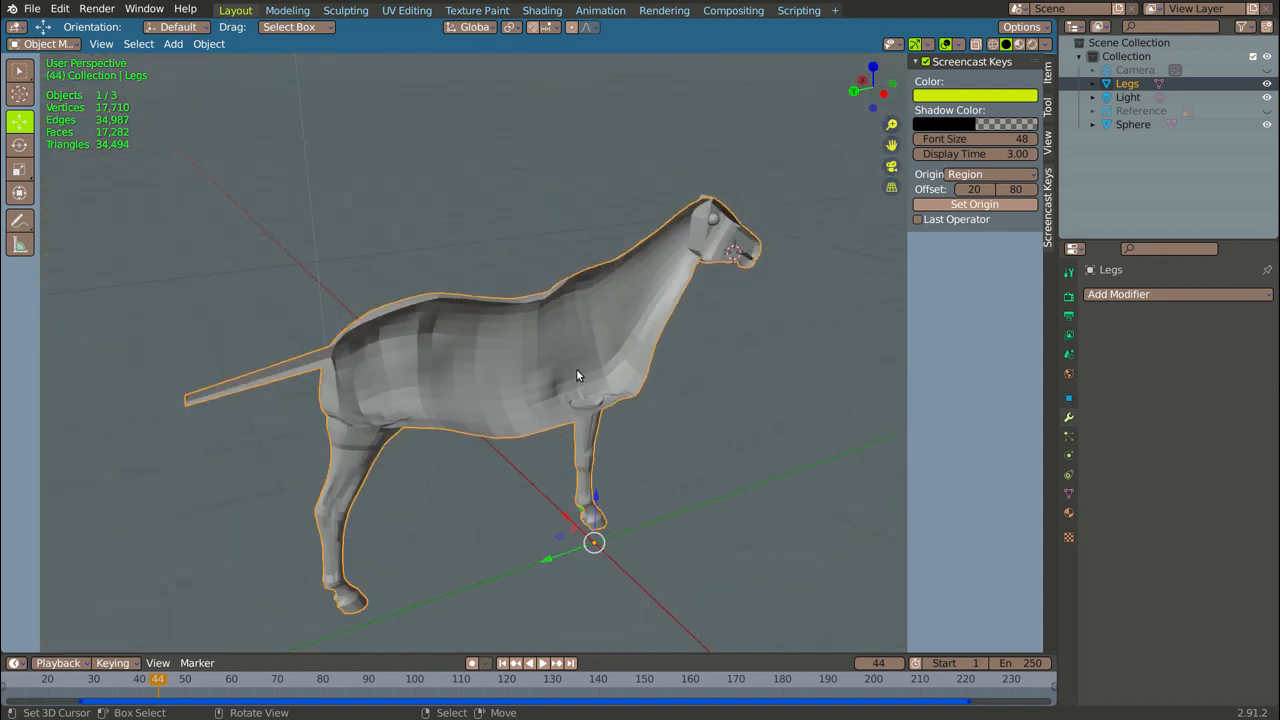
middle_drag(575, 369, 273, 339)
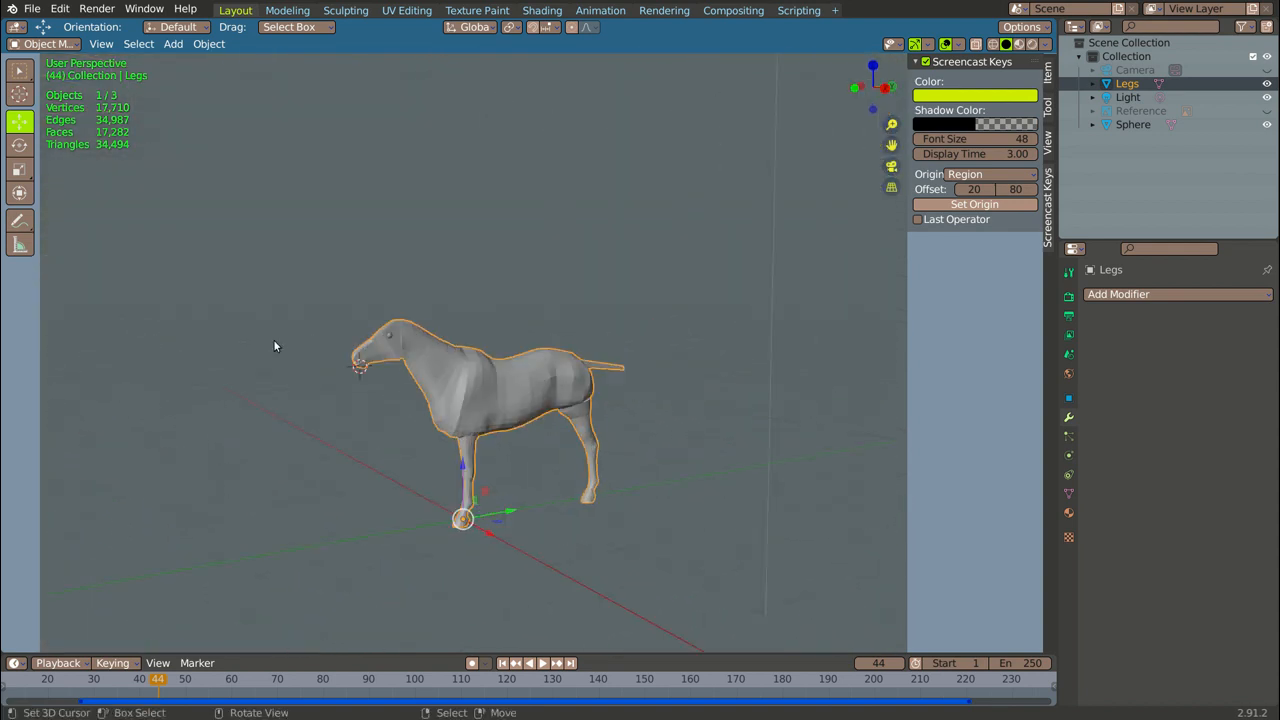
click(65, 44)
click(74, 77)
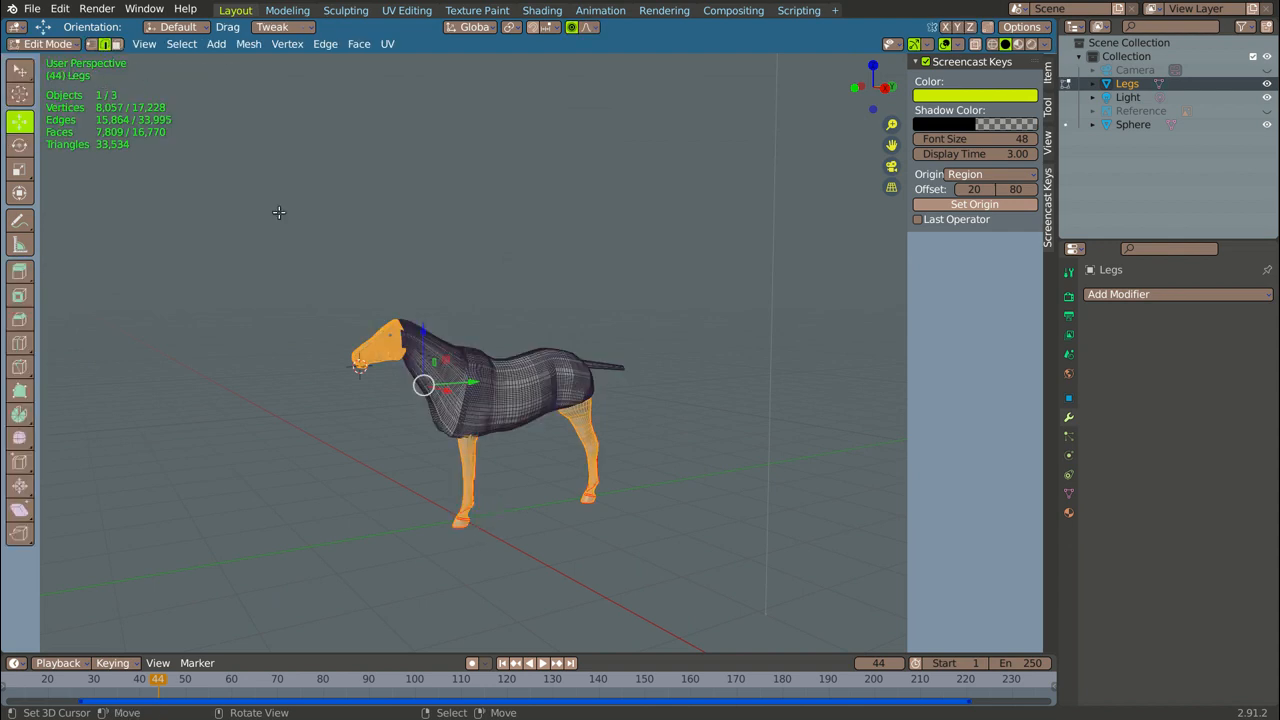
key(alt+a)
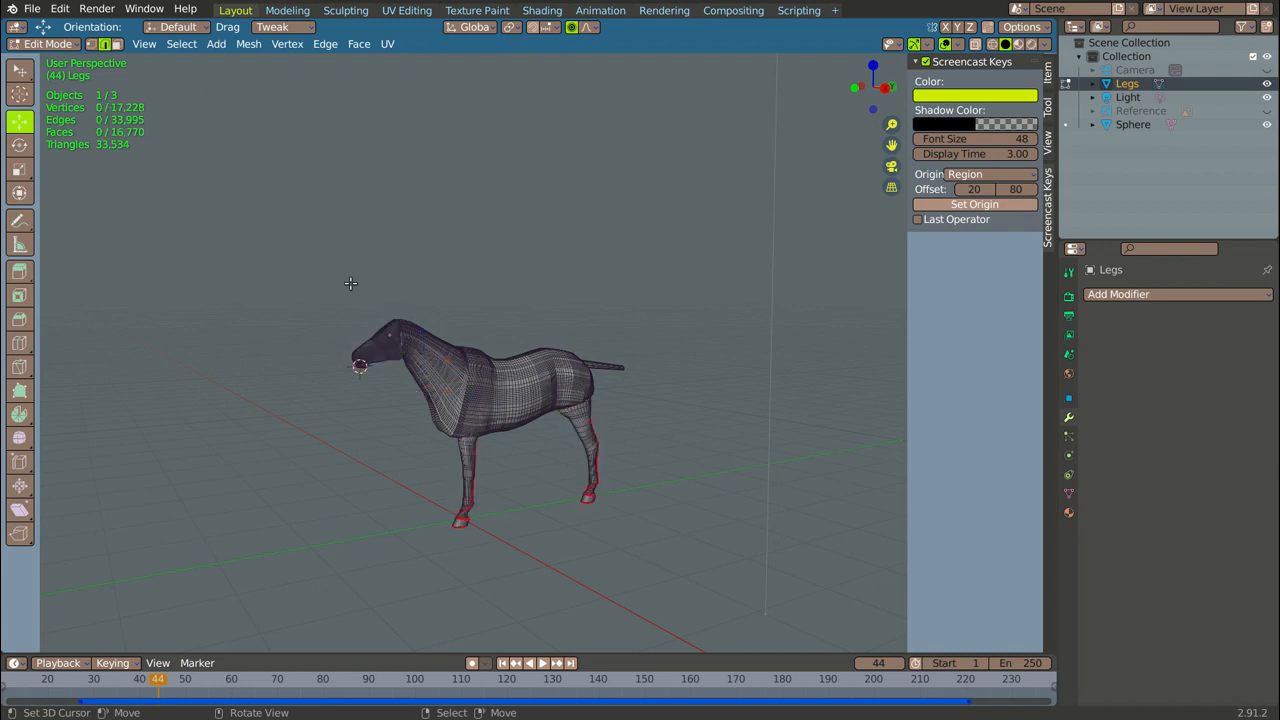
key(a)
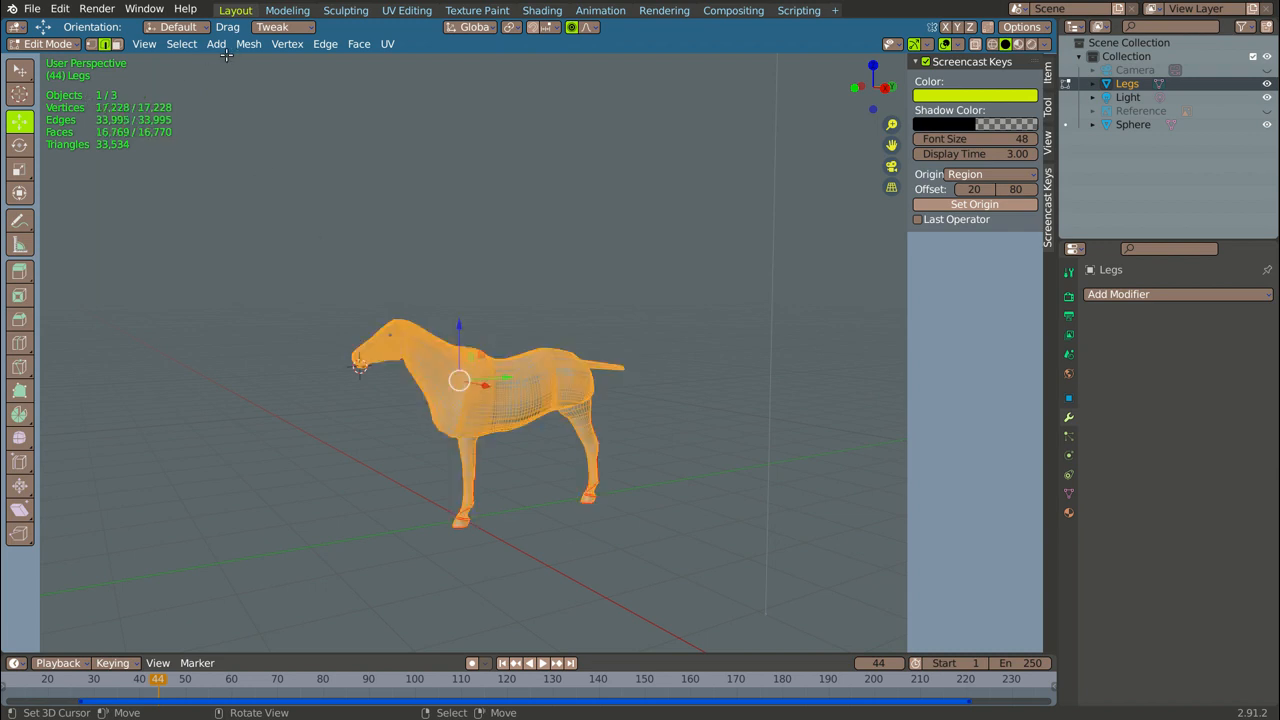
- Apply Intersect (Knife) to the whole horse mesh with the source set to Self Intersect
click(325, 44)
click(358, 44)
click(358, 44)
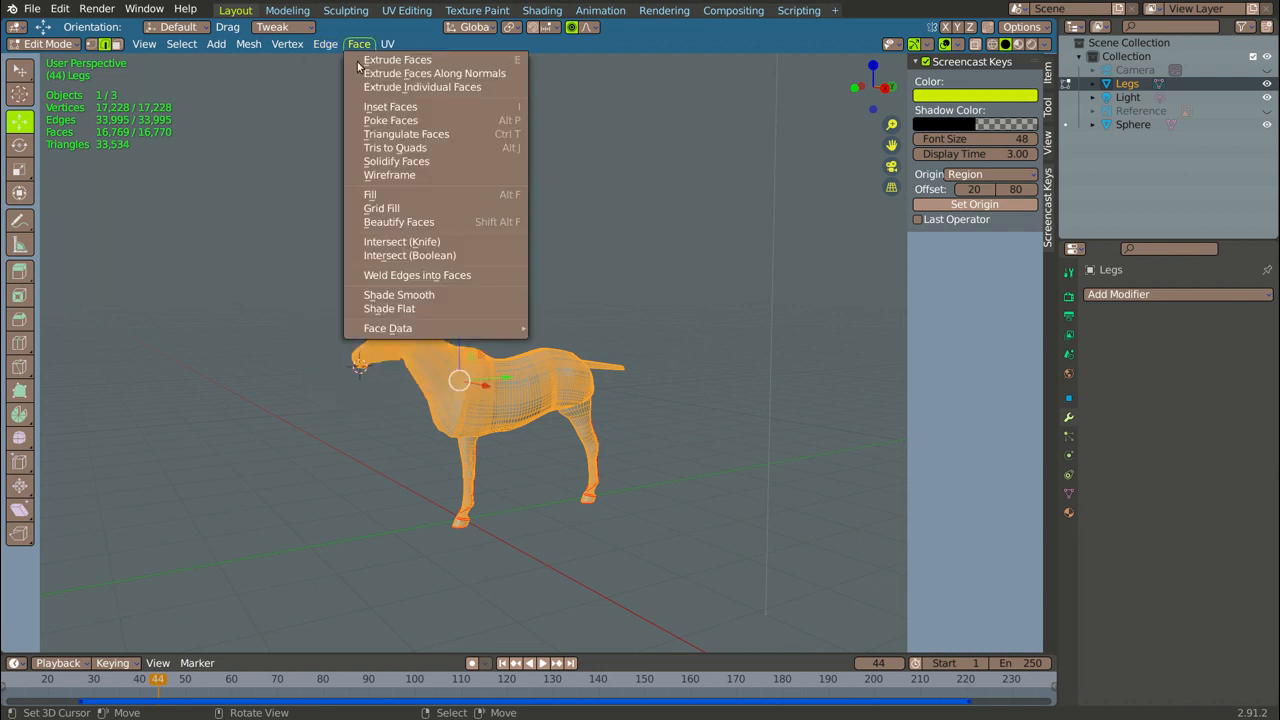
click(368, 243)
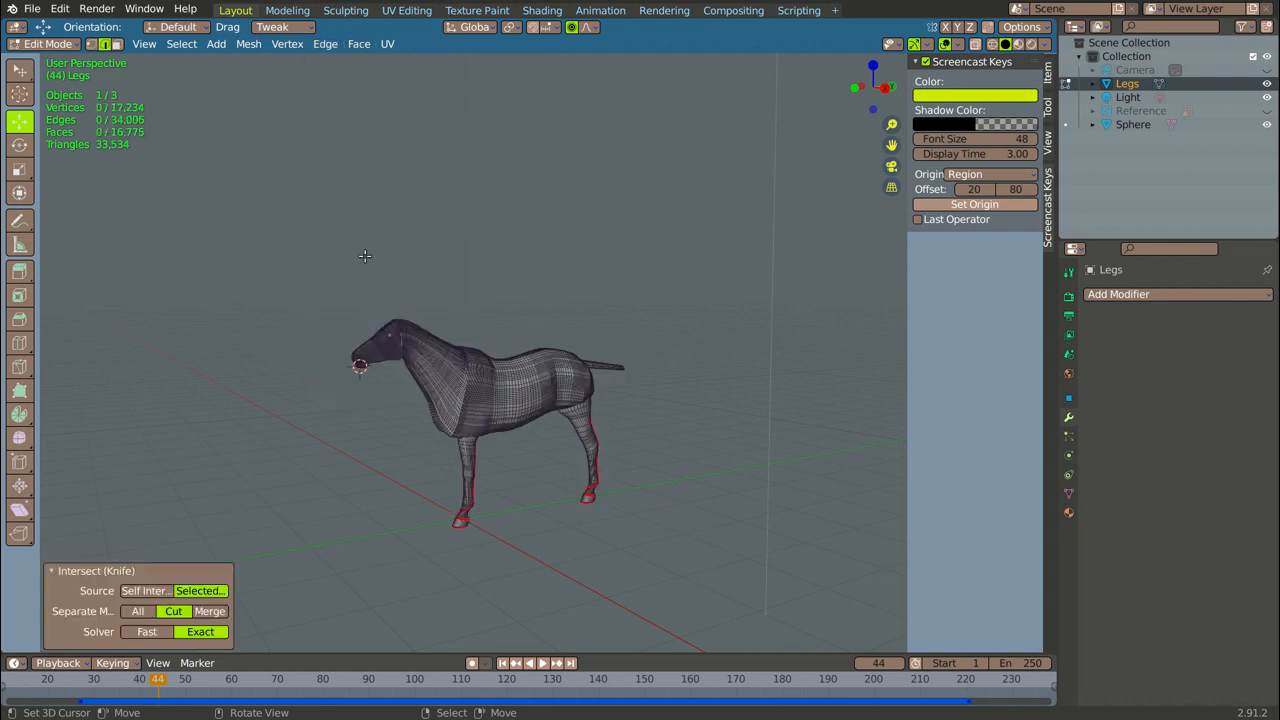
click(146, 591)
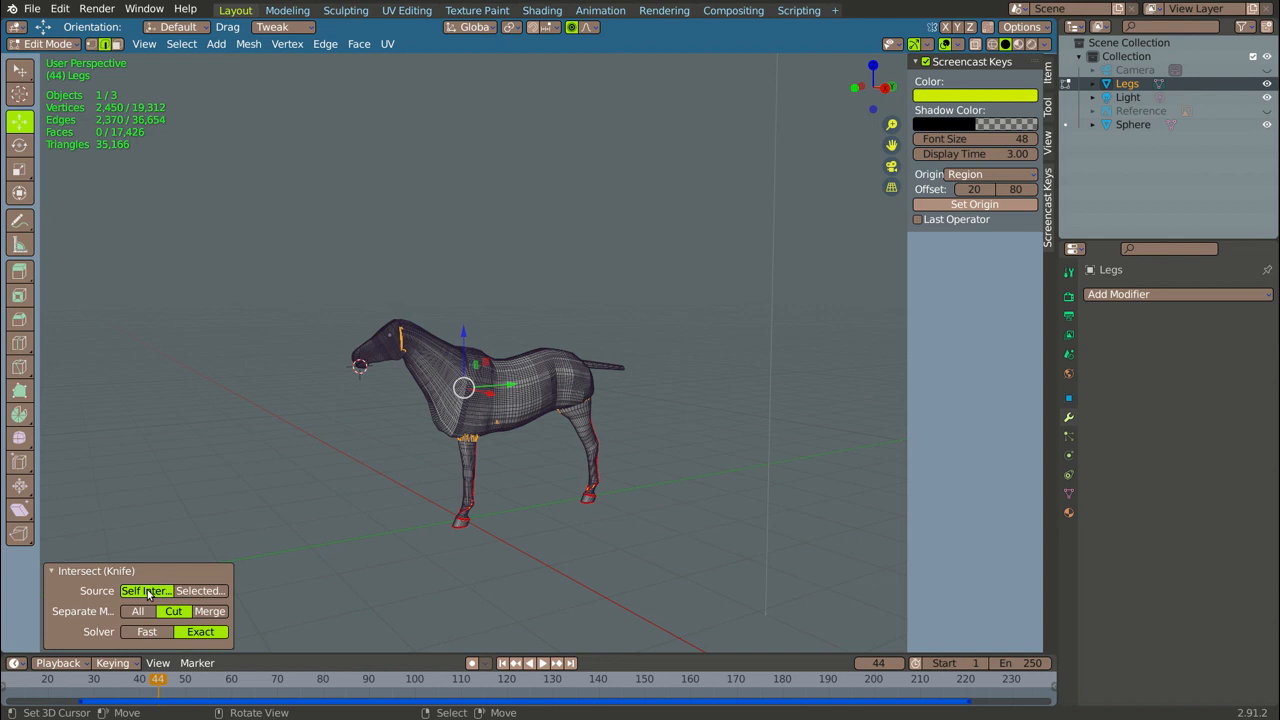
- Examine the intersection edges cut where the head meets the neck and where the legs meet the body, outside and inside
middle_drag(293, 489, 387, 412)
scroll(387, 412, up, 8)
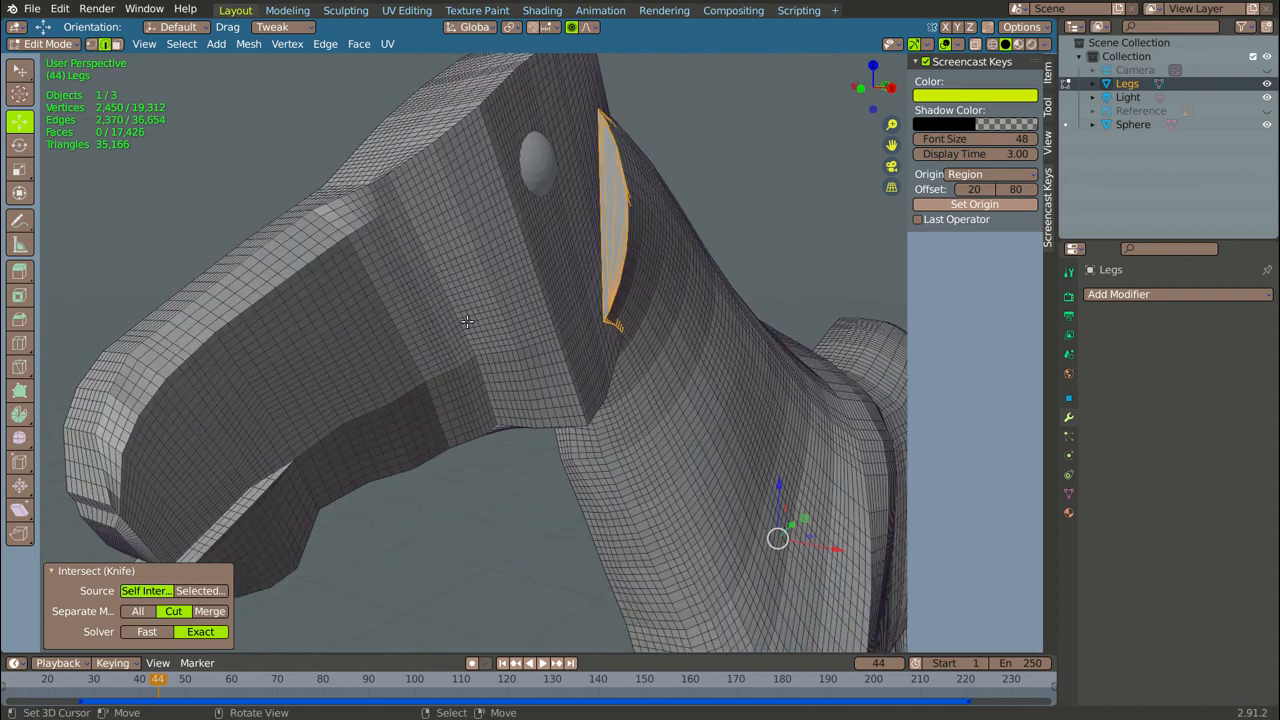
scroll(486, 319, down, 7)
middle_drag(489, 321, 302, 369)
scroll(302, 369, up, 1)
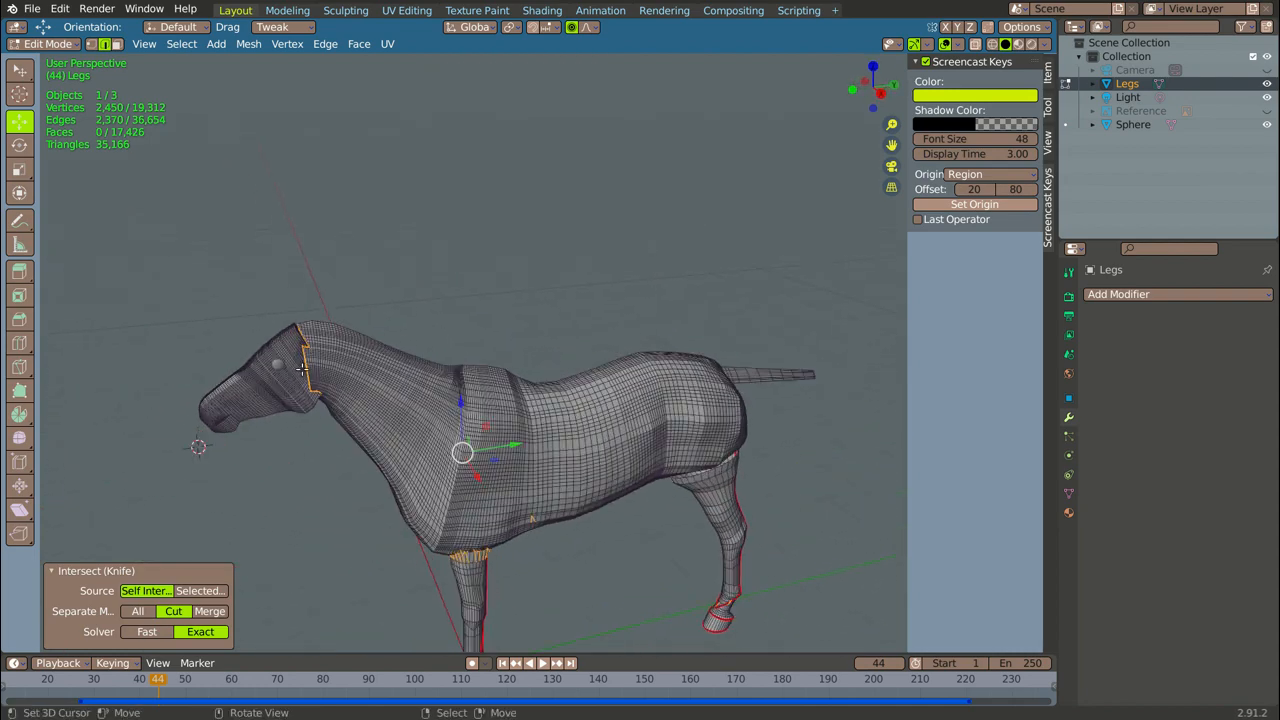
scroll(276, 433, up, 5)
scroll(276, 433, down, 6)
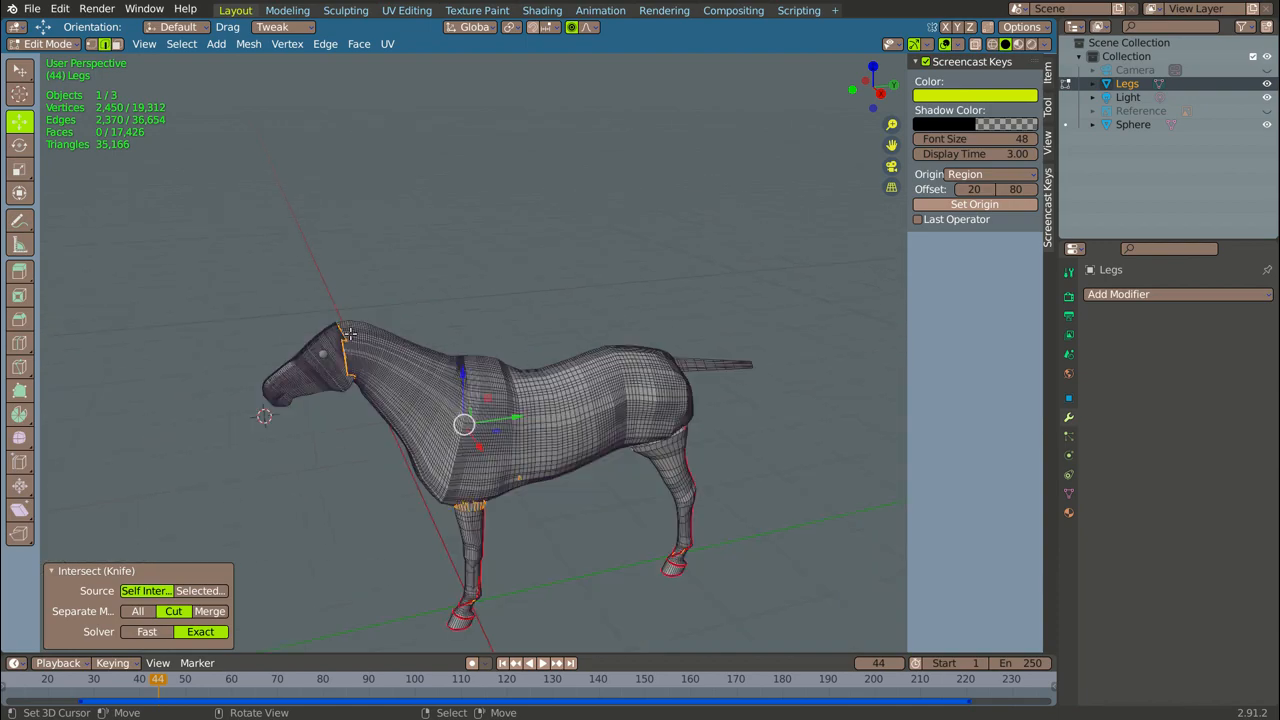
middle_drag(280, 430, 345, 420)
scroll(340, 428, up, 8)
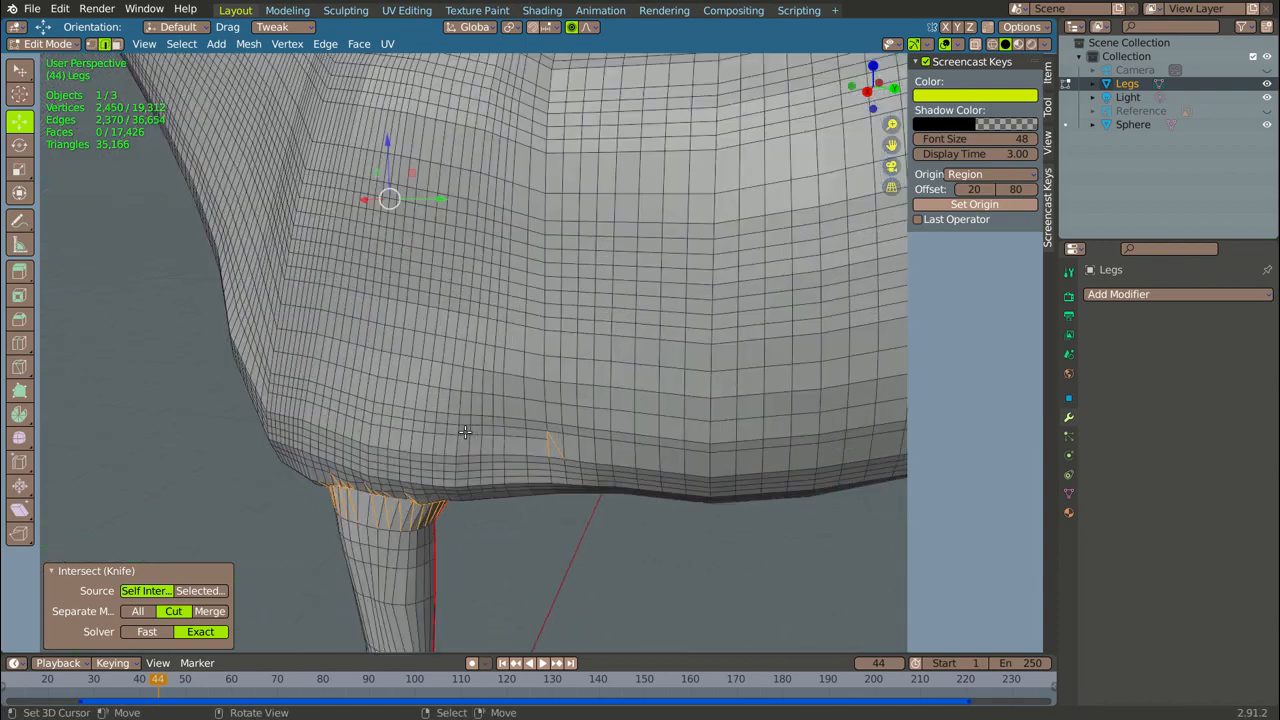
scroll(388, 487, down, 8)
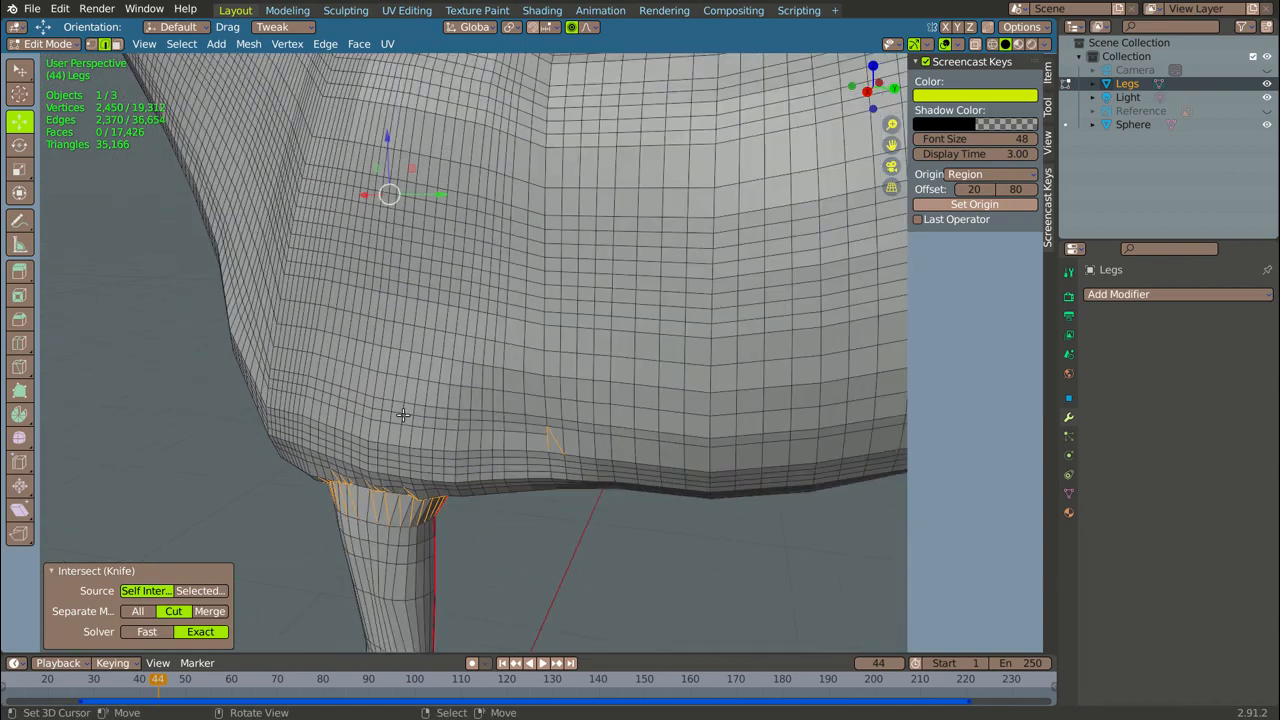
scroll(428, 418, up, 2)
scroll(428, 418, up, 5)
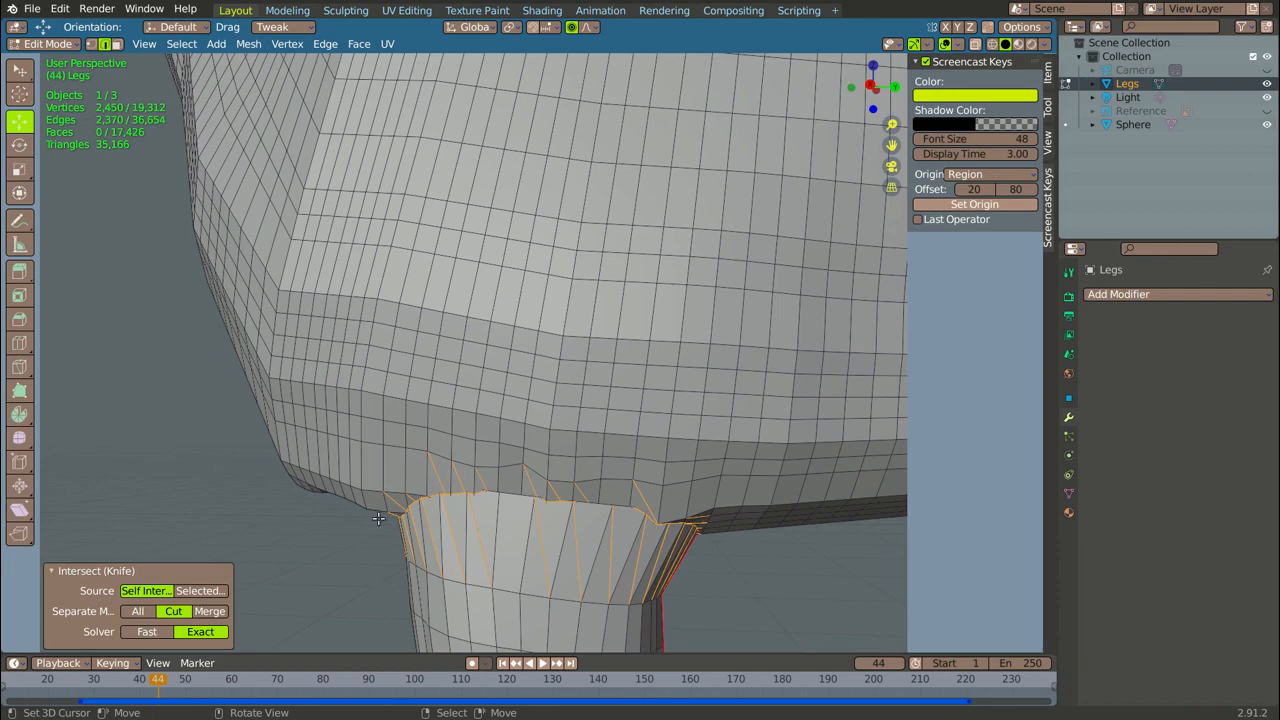
scroll(440, 436, down, 6)
scroll(560, 420, down, 2)
middle_drag(572, 420, 340, 440)
scroll(535, 372, up, 4)
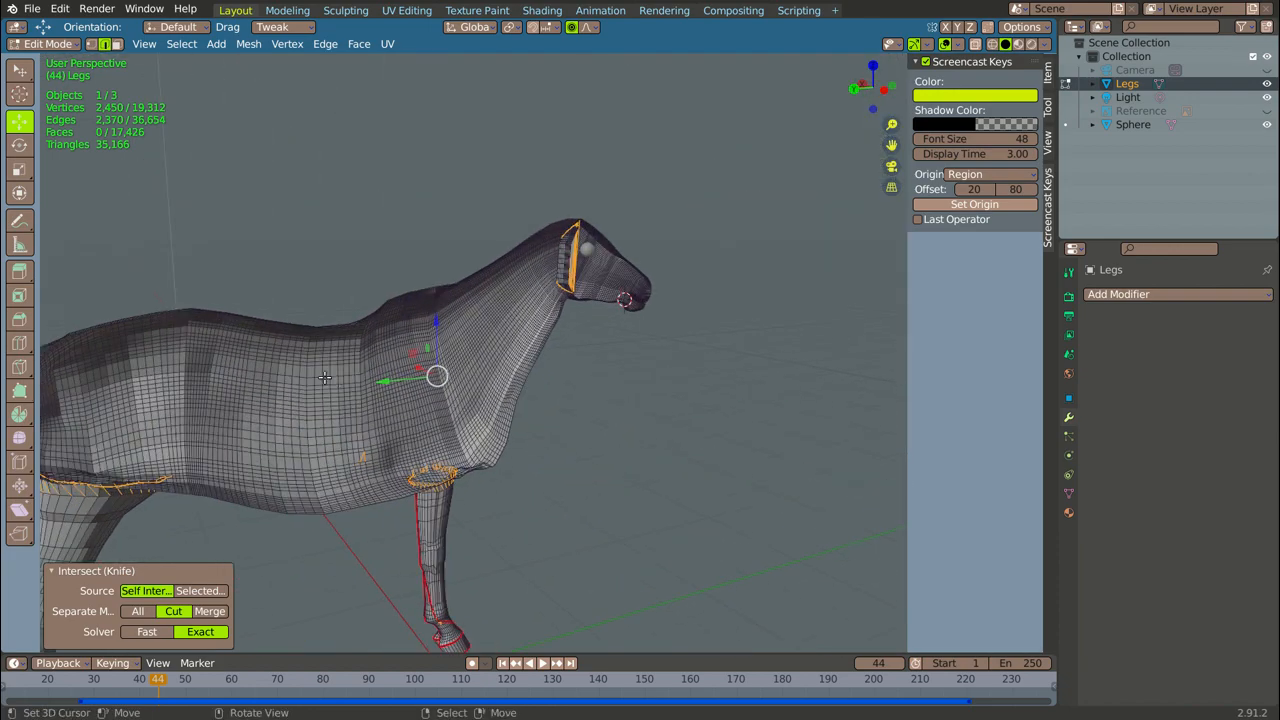
scroll(330, 377, up, 2)
scroll(383, 370, down, 2)
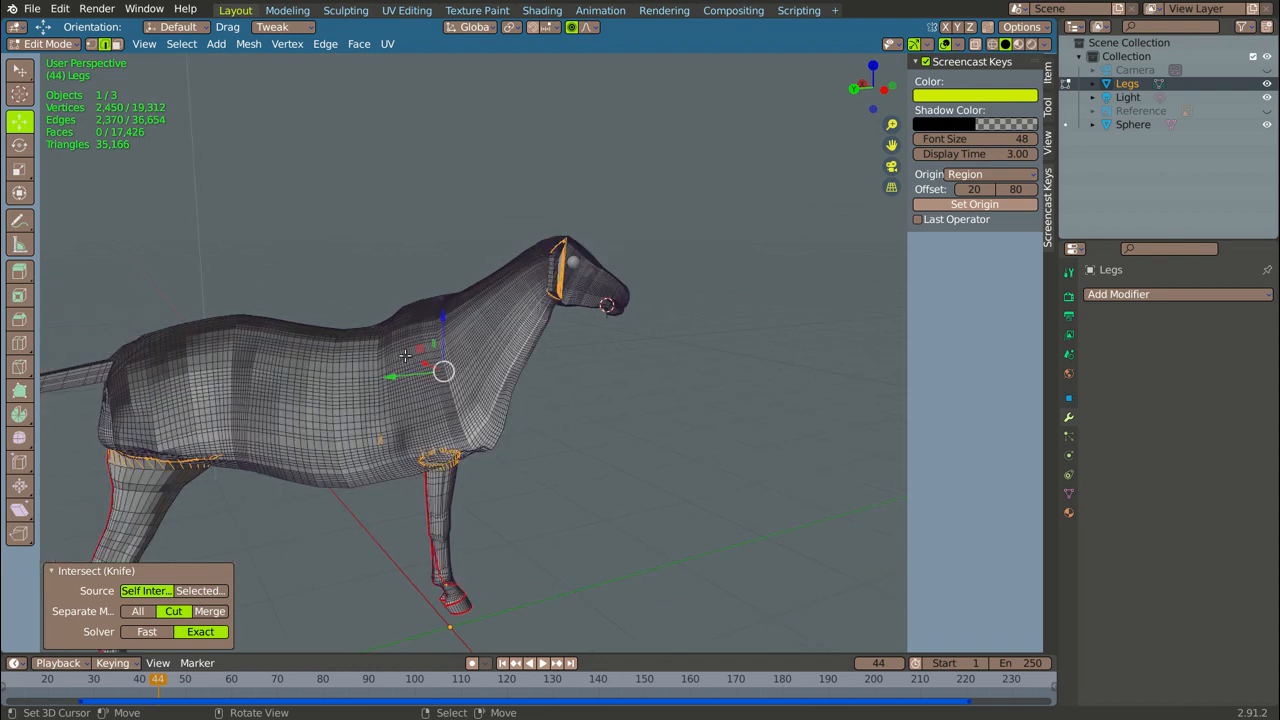
scroll(405, 355, down, 2)
middle_drag(408, 358, 286, 417)
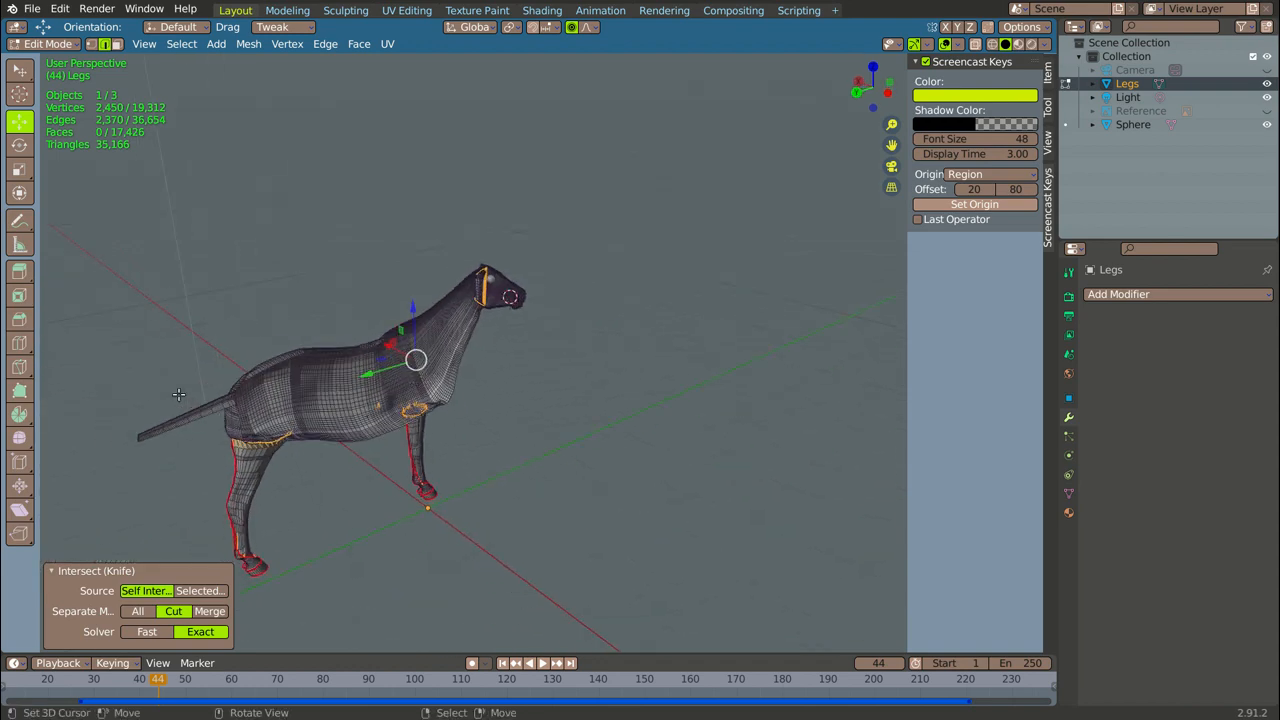
scroll(178, 394, up, 2)
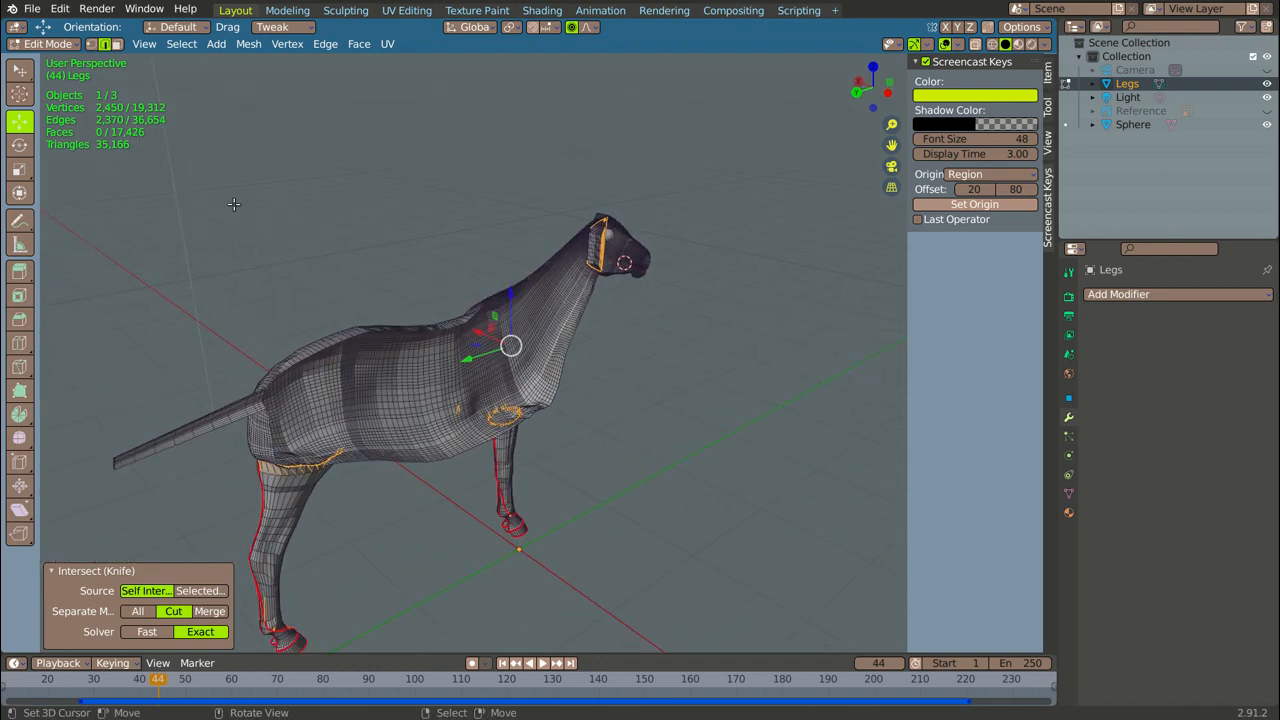
- Select the whole horse mesh and merge its duplicate vertices by a distance of 0.0001 m
key(alt+a)
key(a)
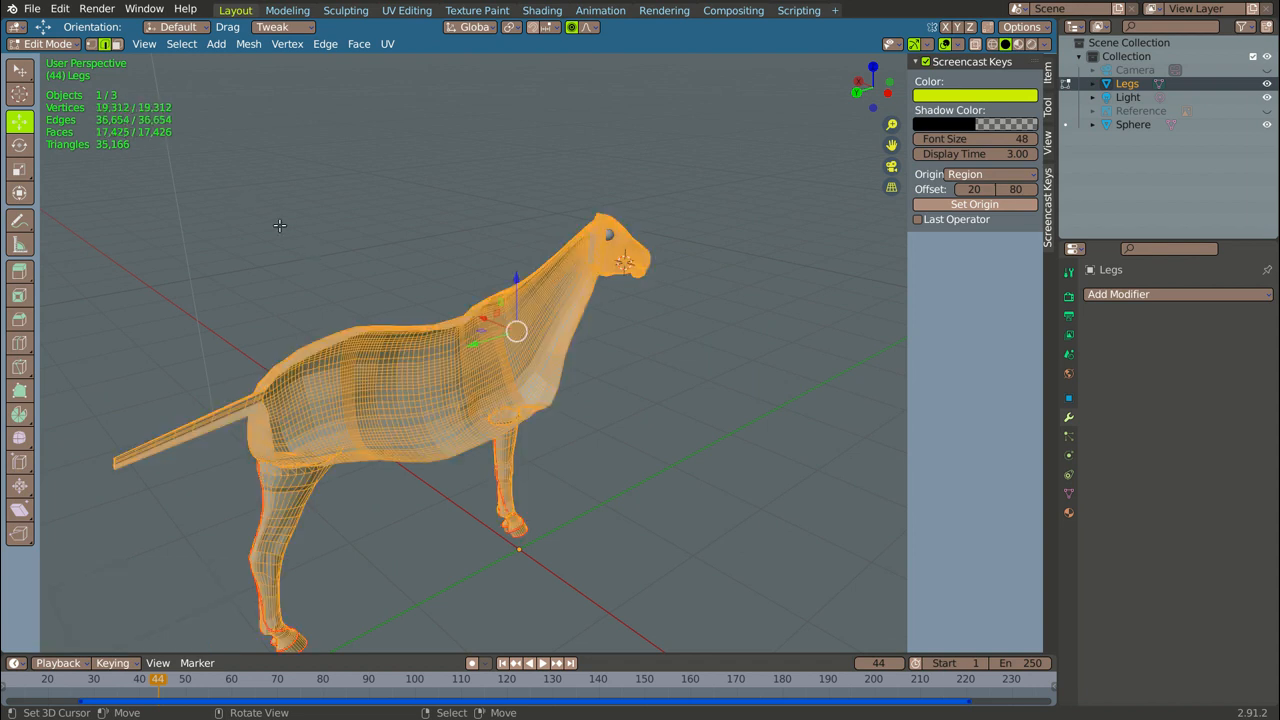
click(249, 44)
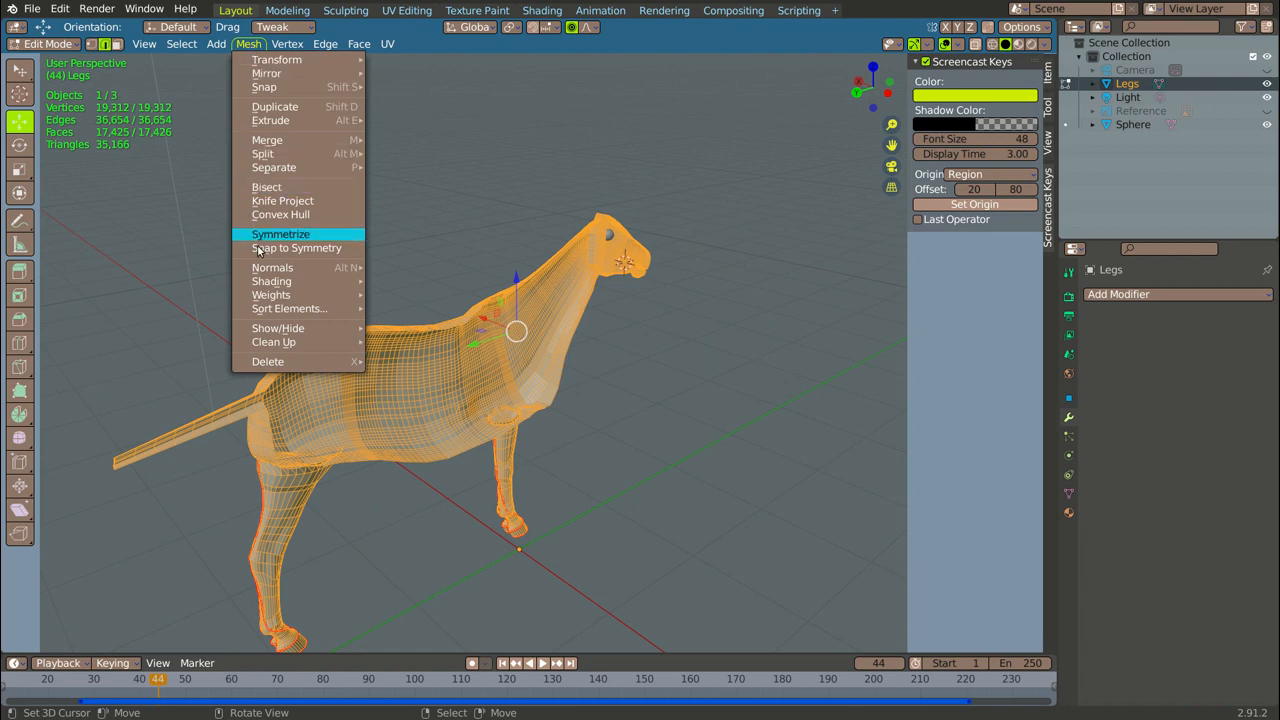
mouse_move(282, 346)
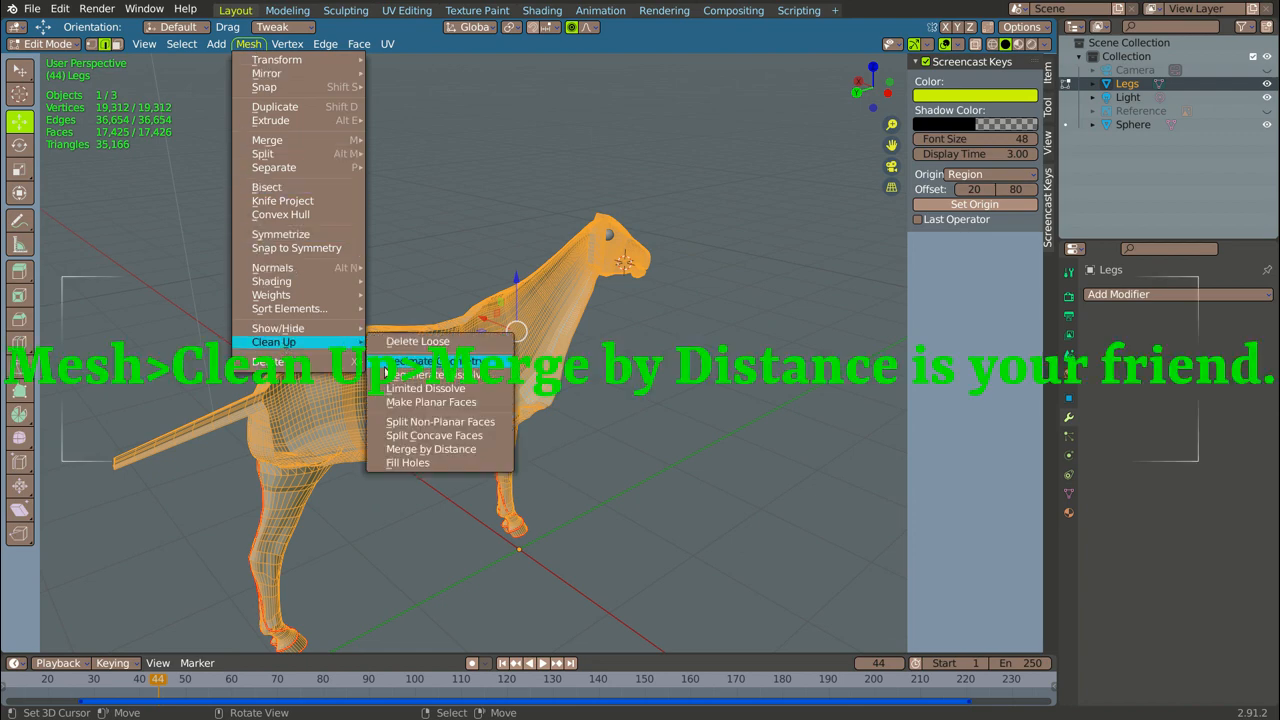
click(423, 449)
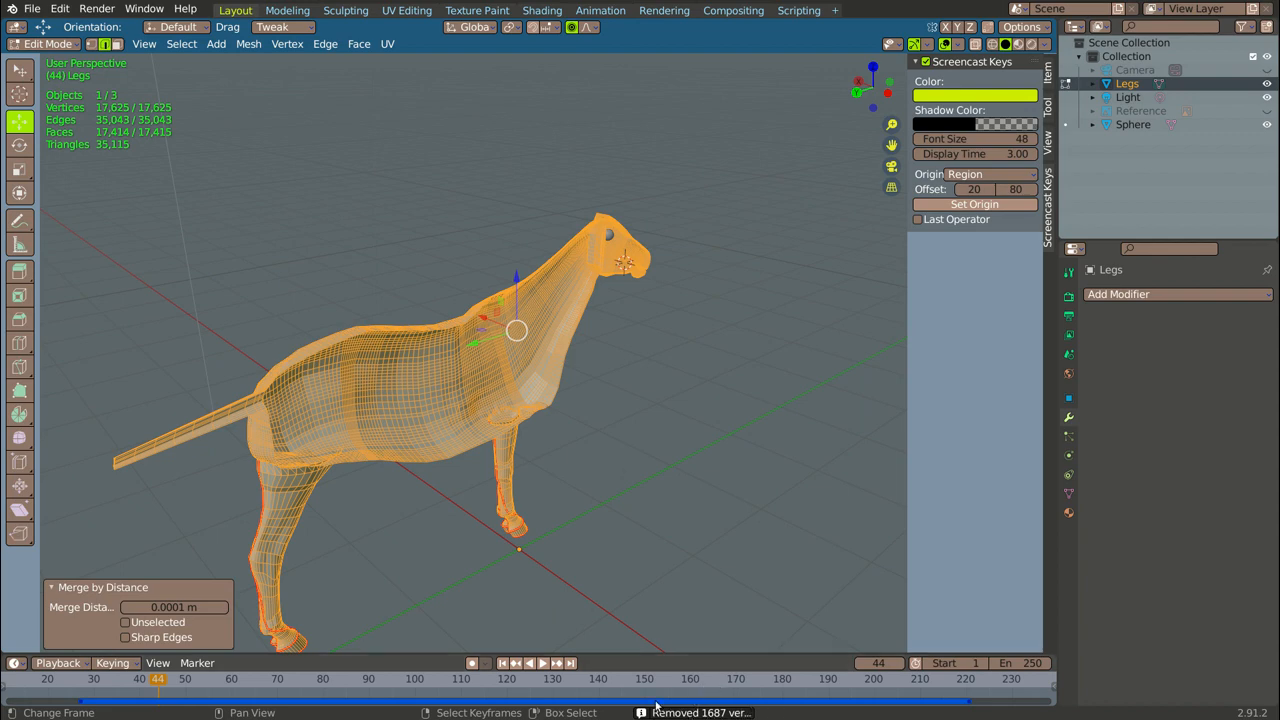
- Switch to orthographic view and face selection, circle-select the central body faces covering the front leg's opening inside the body, and delete them
scroll(528, 455, up, 6)
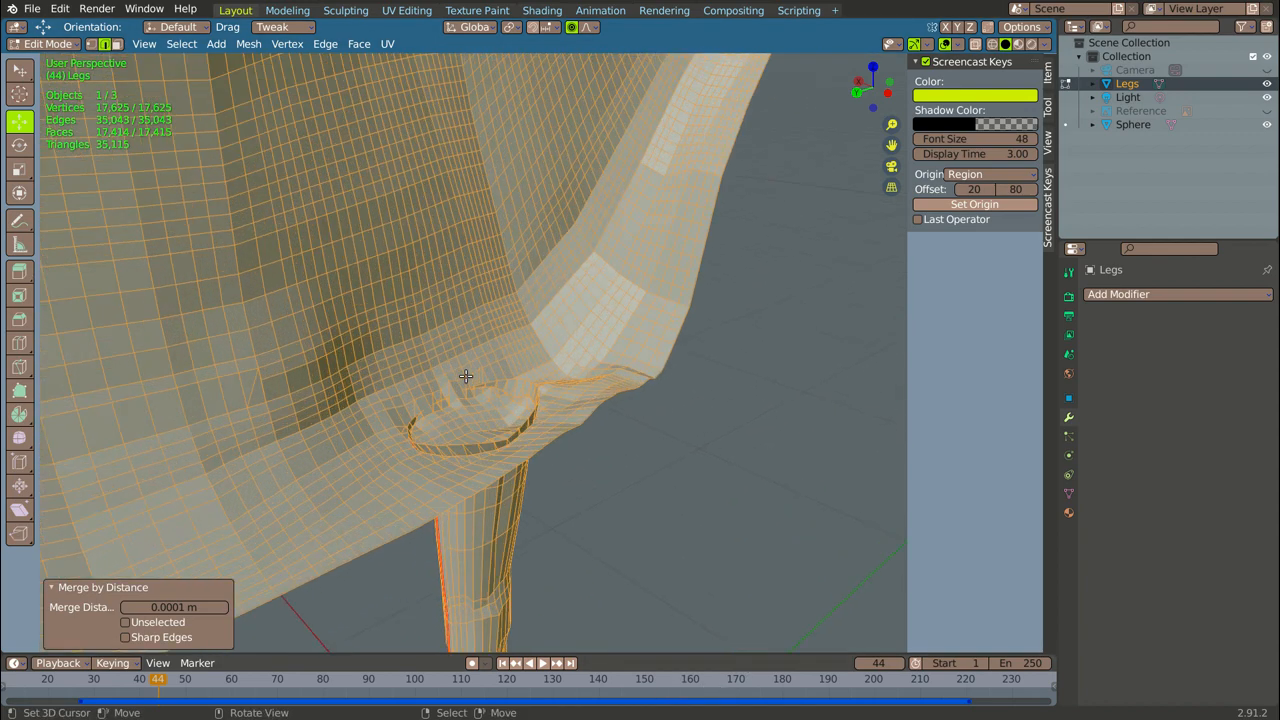
middle_drag(462, 333, 514, 380)
click(534, 358)
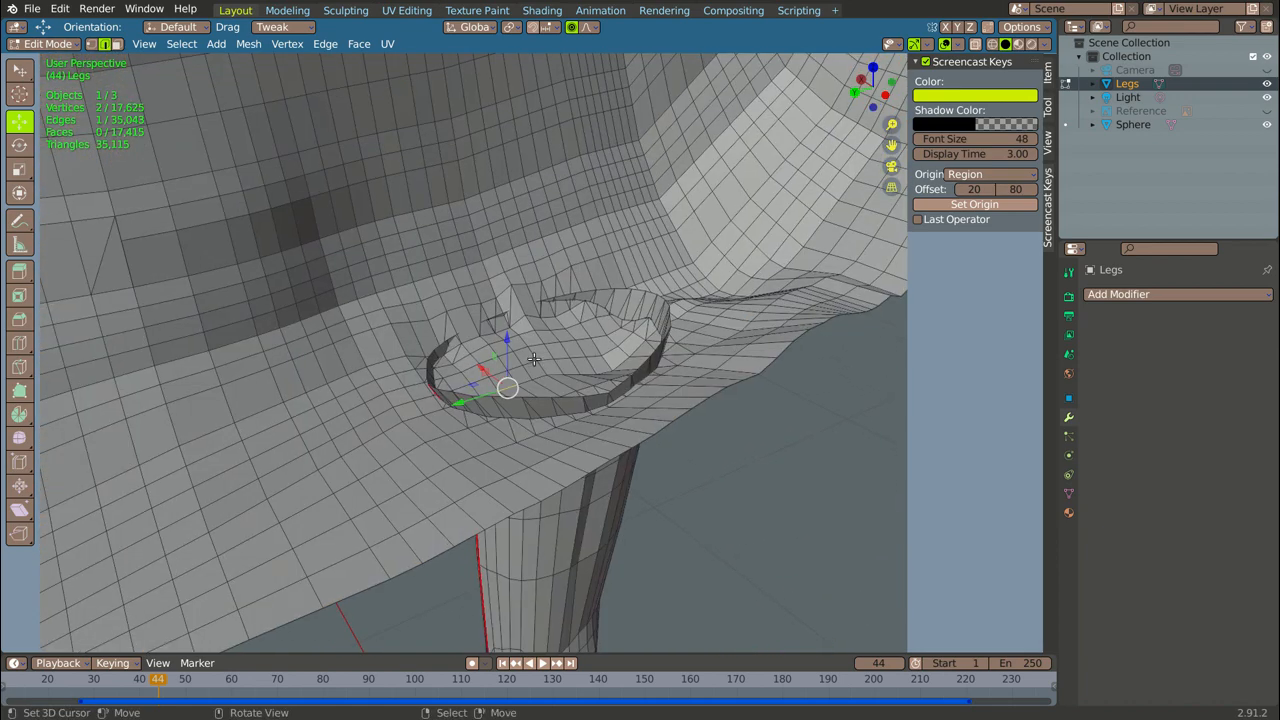
key(KP_5)
scroll(549, 375, down, 14)
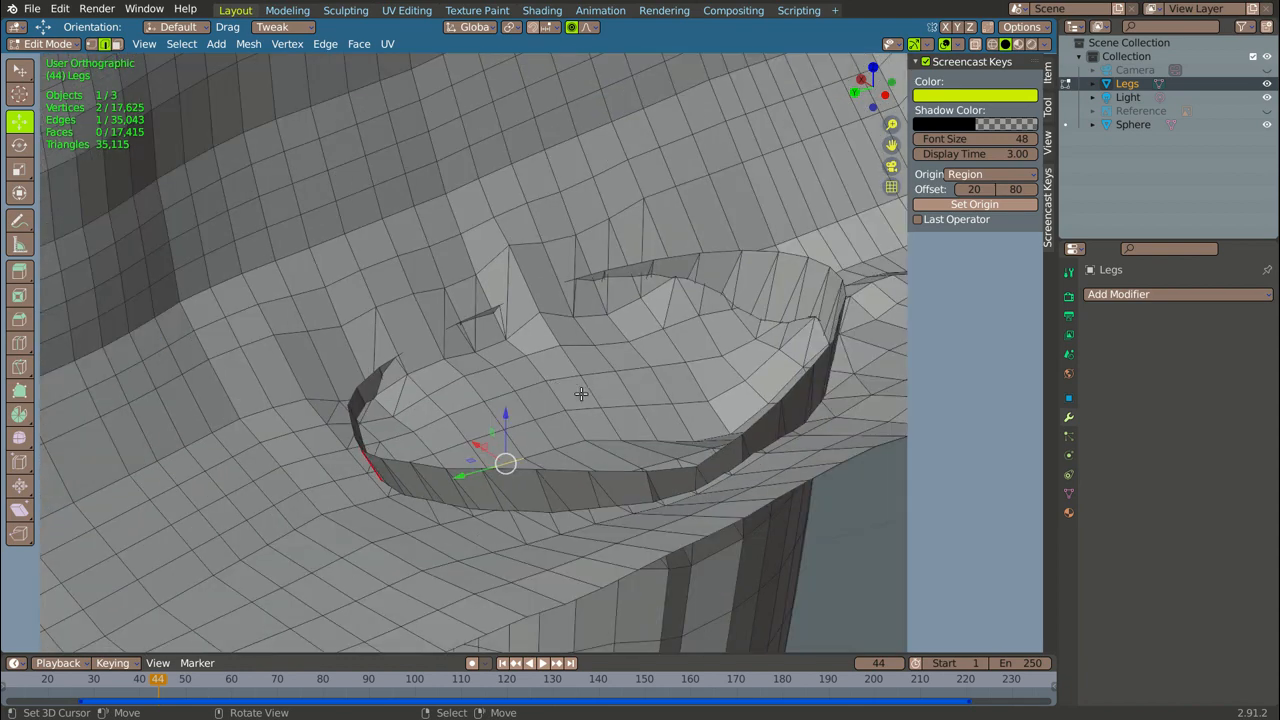
scroll(588, 472, up, 4)
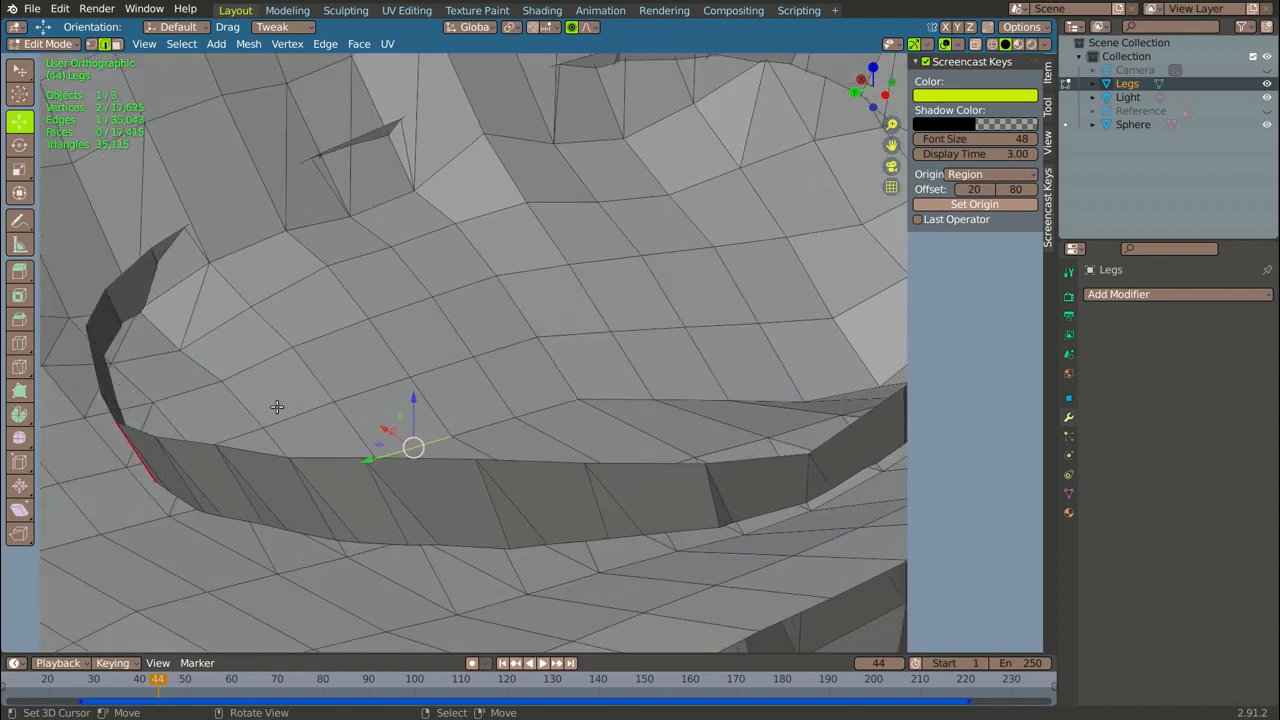
click(118, 44)
click(268, 344)
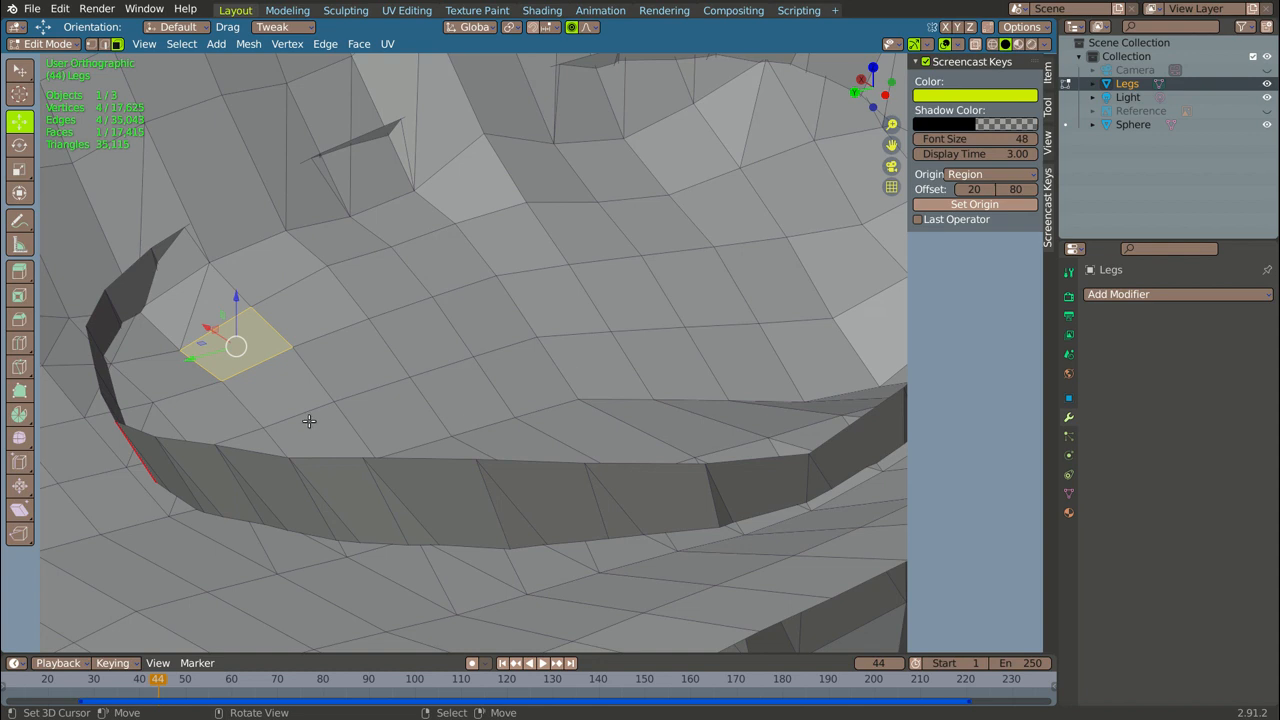
key(c)
mouse_move(284, 362)
mouse_down()
mouse_move(534, 277)
mouse_move(758, 282)
mouse_move(586, 406)
mouse_move(409, 423)
mouse_move(446, 427)
mouse_move(343, 409)
mouse_move(382, 388)
mouse_up()
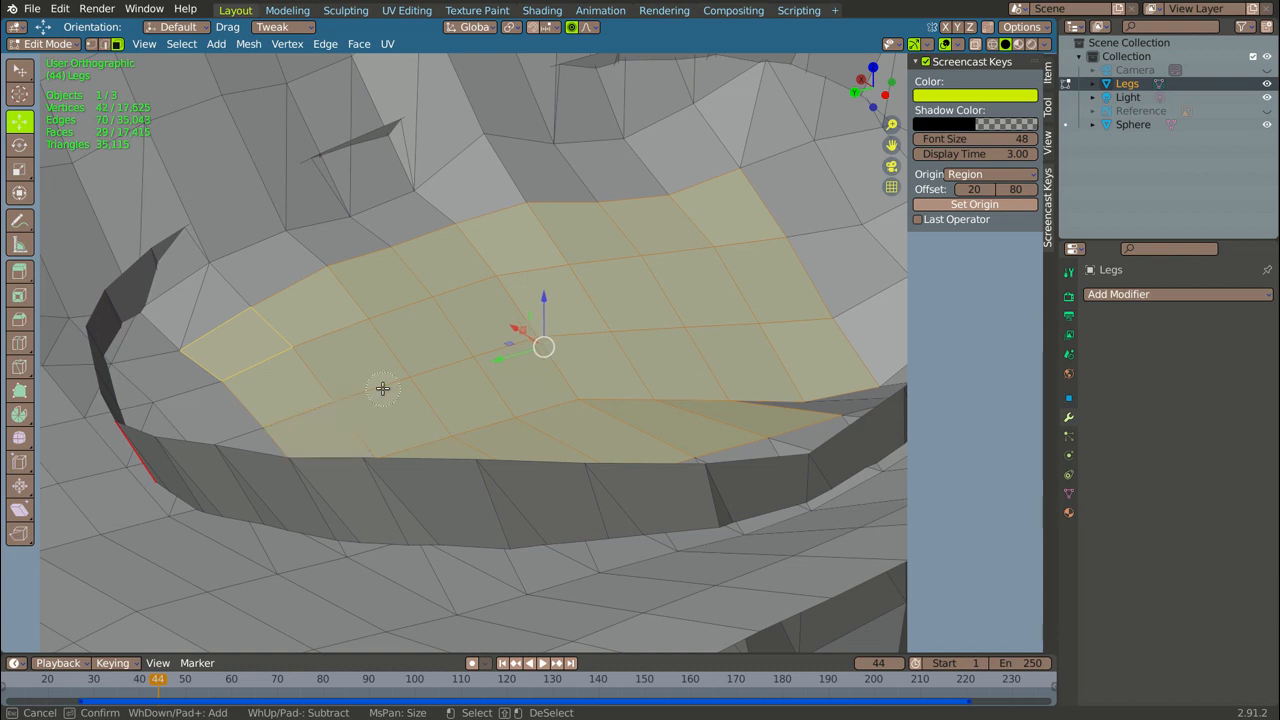
key(Escape)
key(x)
key(f)
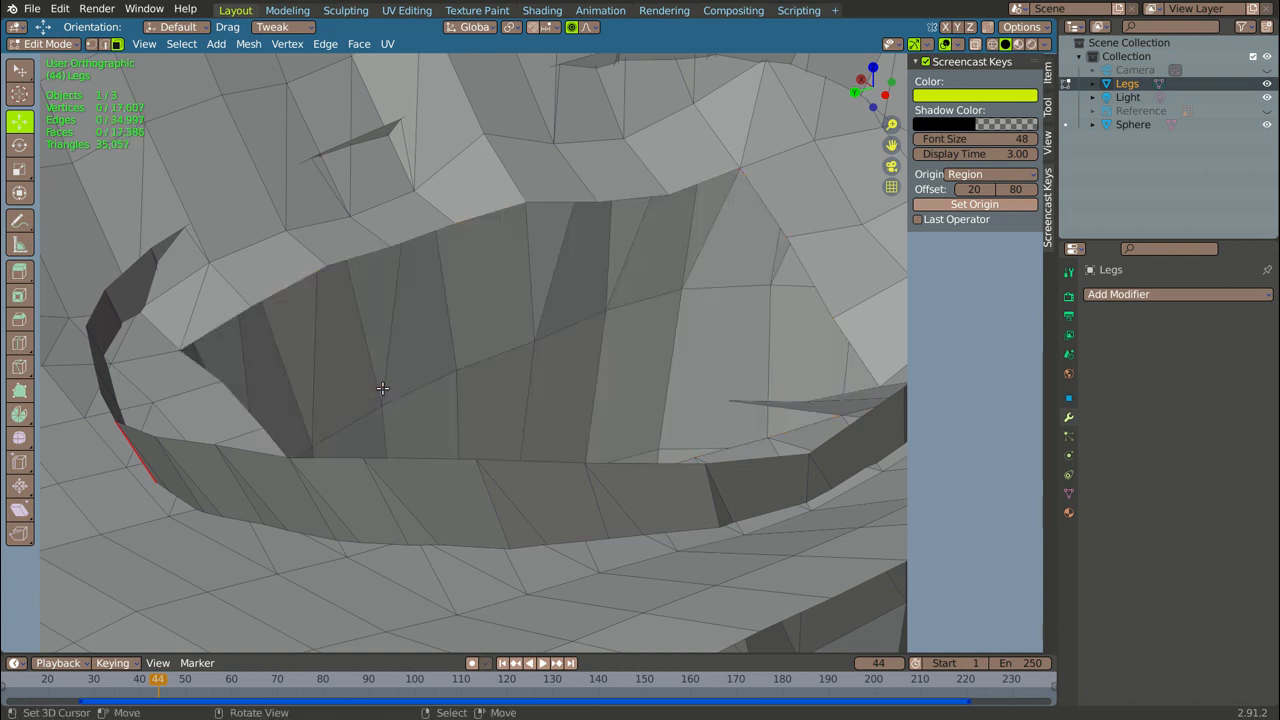
- Select the near-side strip of leg wall faces protruding inside the body with shortest-path picks and delete the faces
scroll(382, 388, down, 2)
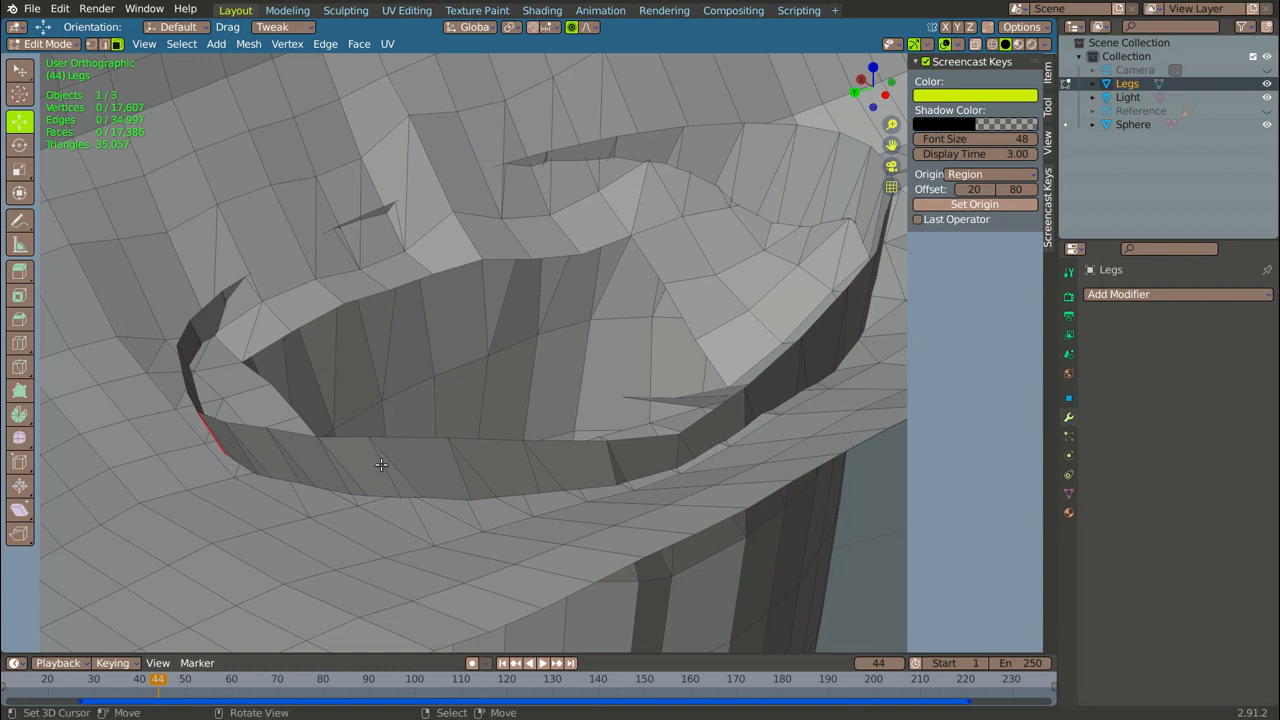
scroll(381, 465, up, 1)
click(185, 428)
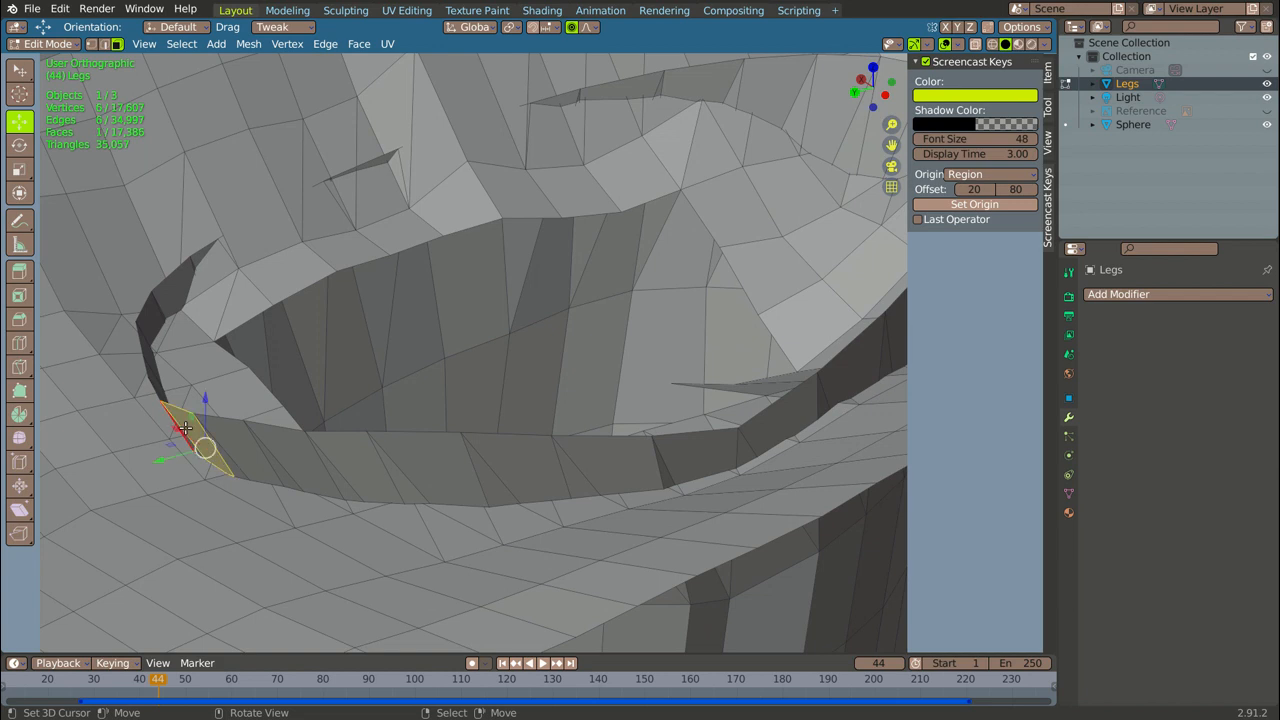
ctrl+click(368, 456)
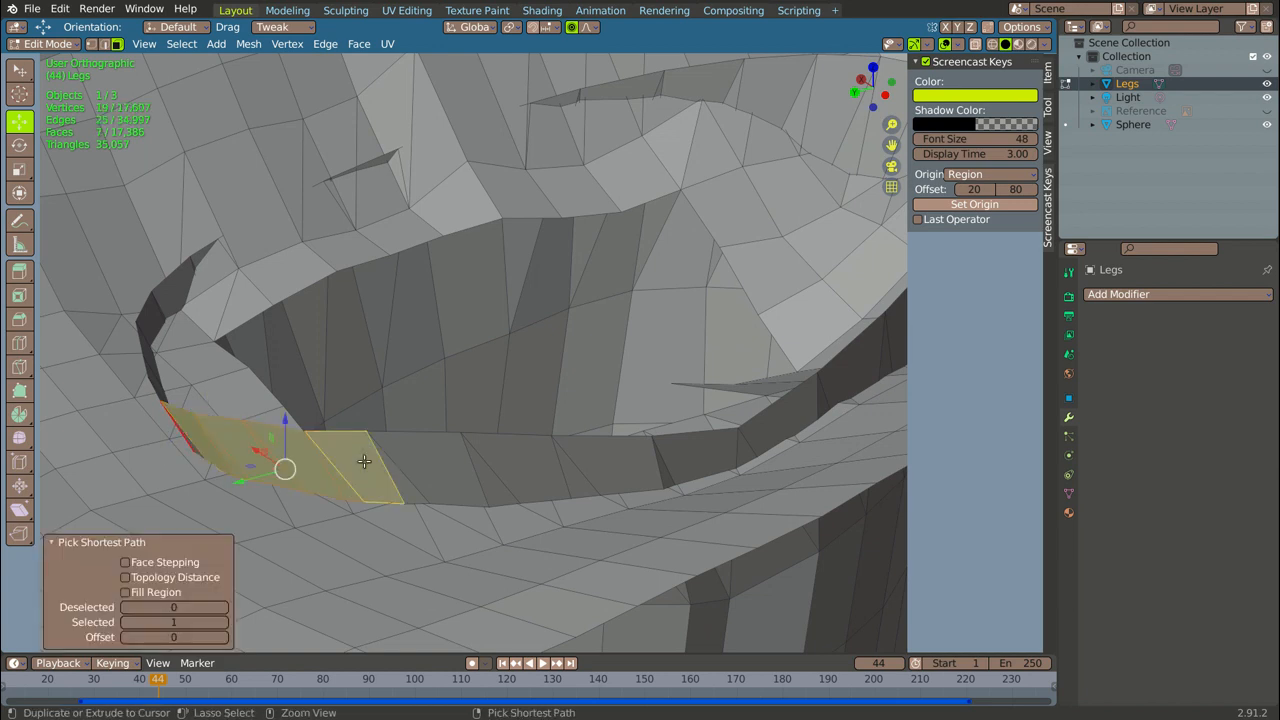
ctrl+click(679, 453)
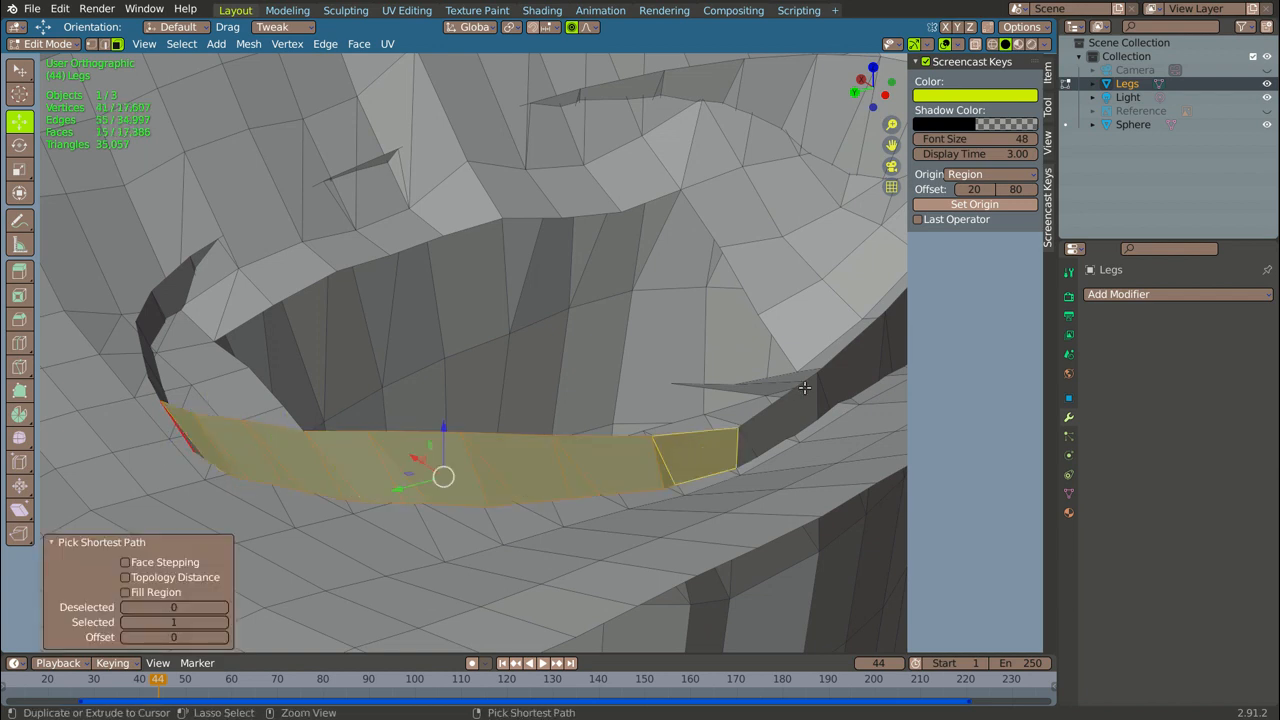
ctrl+click(835, 372)
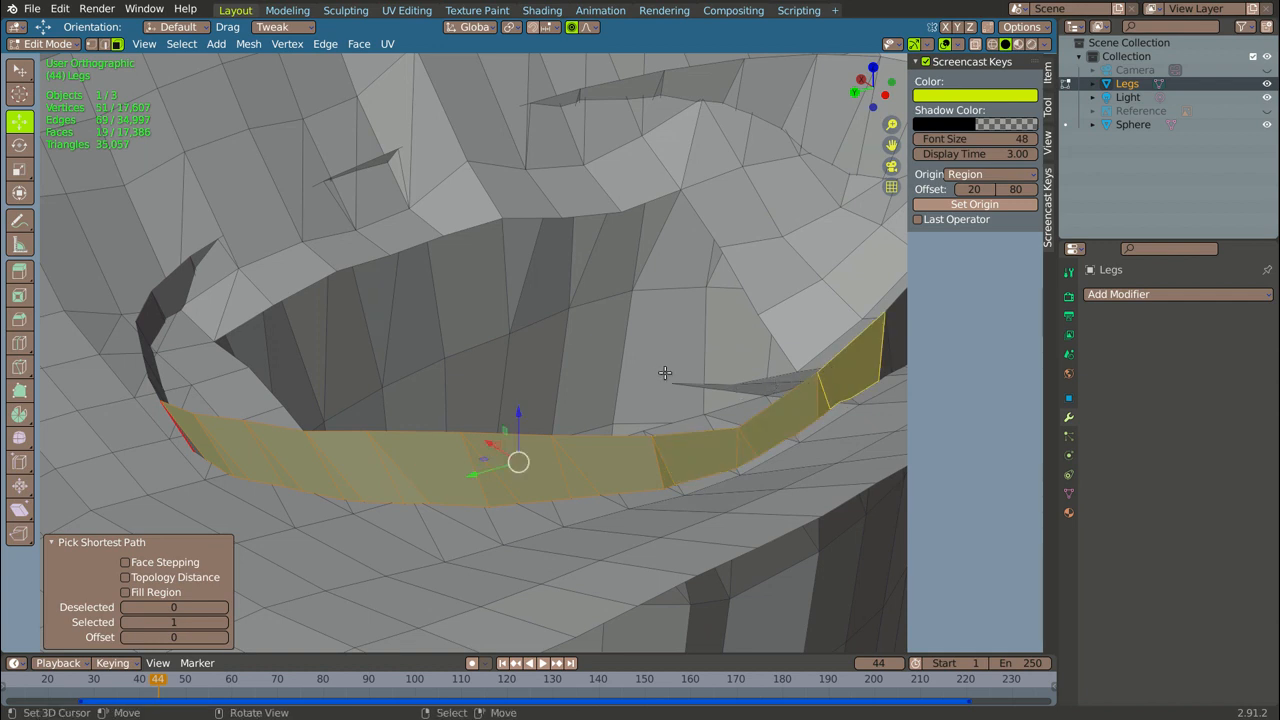
key(x)
key(f)
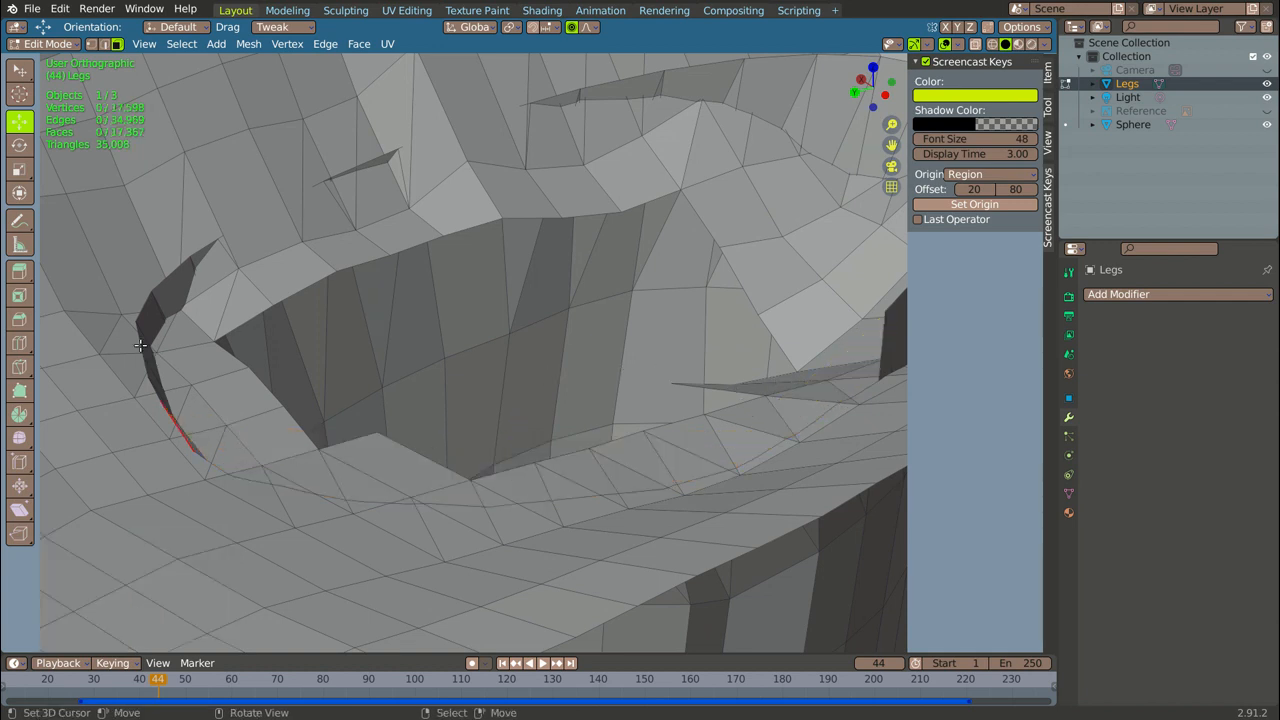
- Delete the curved strip of protruding leg wall faces at the rear end of the opening
click(201, 254)
ctrl+click(192, 446)
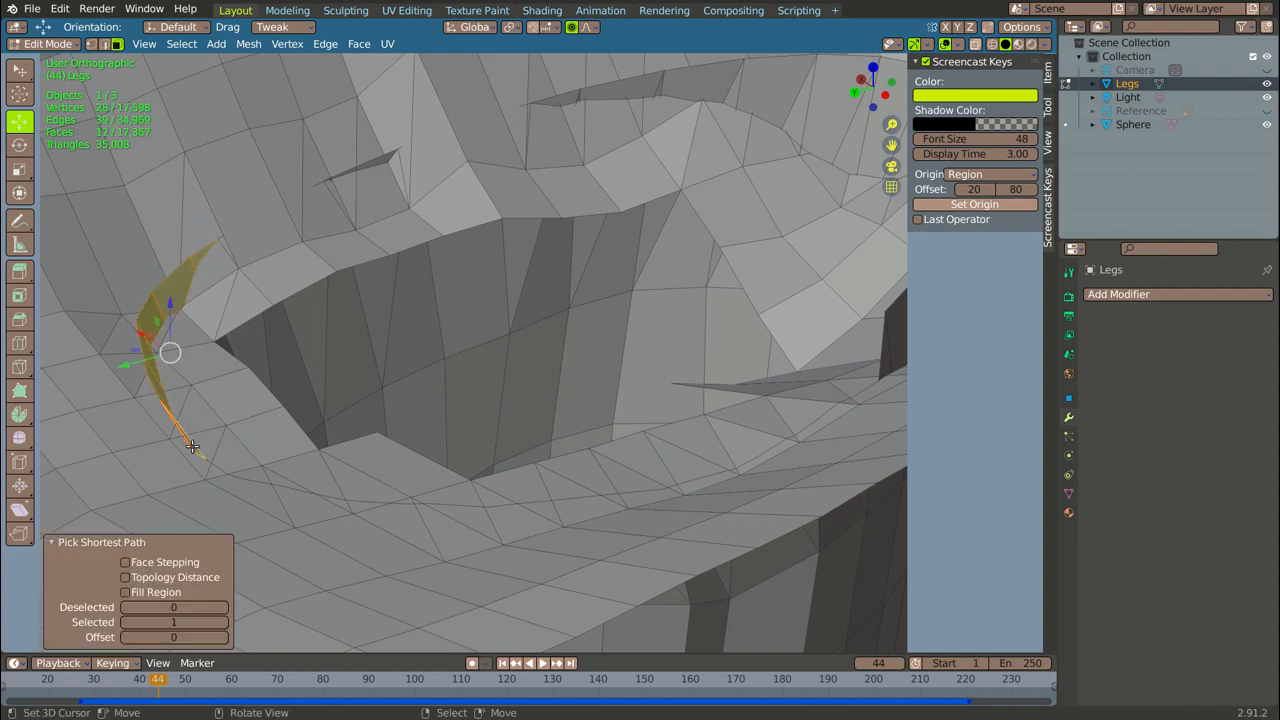
key(x)
key(f)
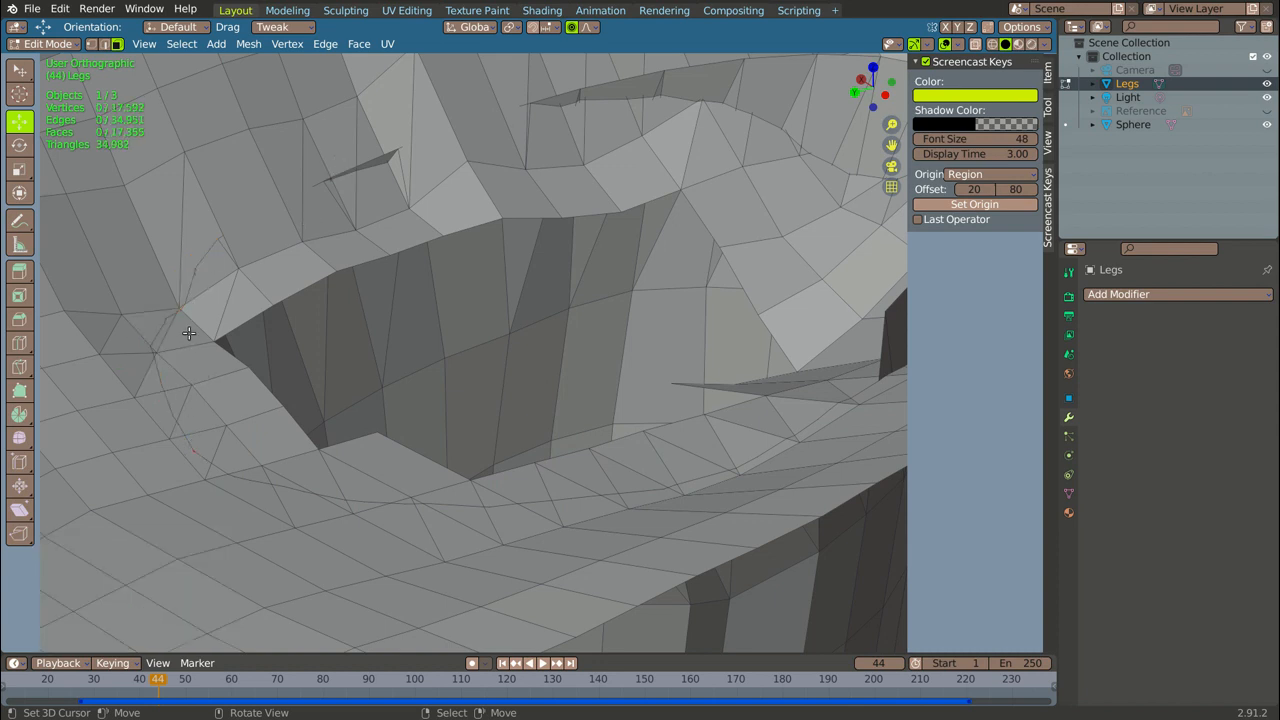
- Circle-select and delete two patches of leftover body faces along the lower rear rim of the leg opening
key(c)
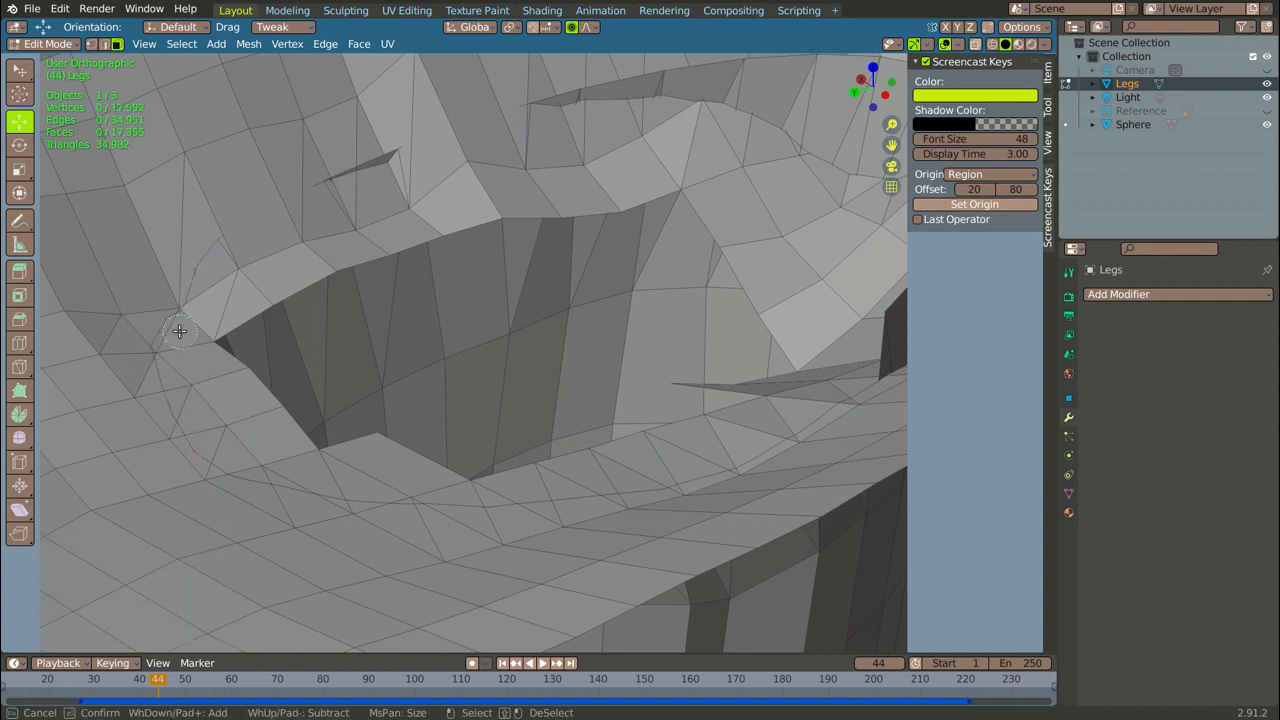
mouse_move(186, 354)
mouse_down()
mouse_move(175, 341)
mouse_move(223, 424)
mouse_move(270, 458)
mouse_up()
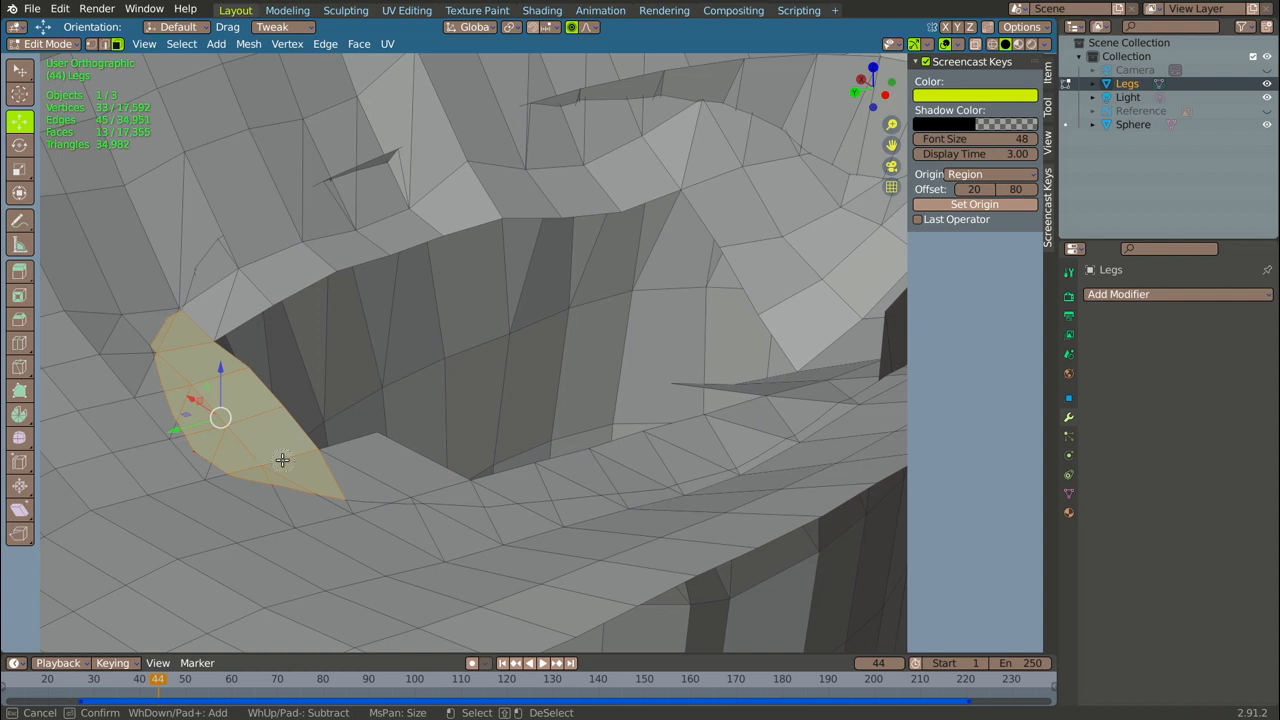
right_click(282, 460)
key(x)
click(281, 460)
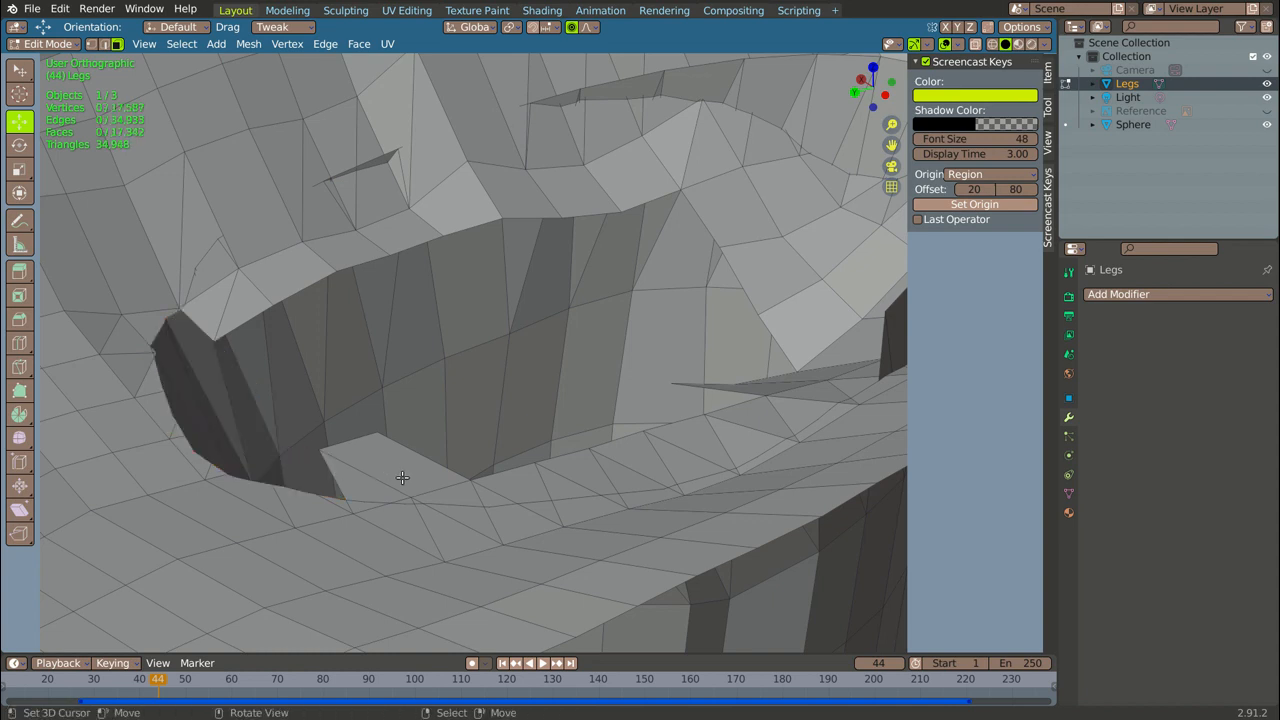
key(c)
click(405, 487)
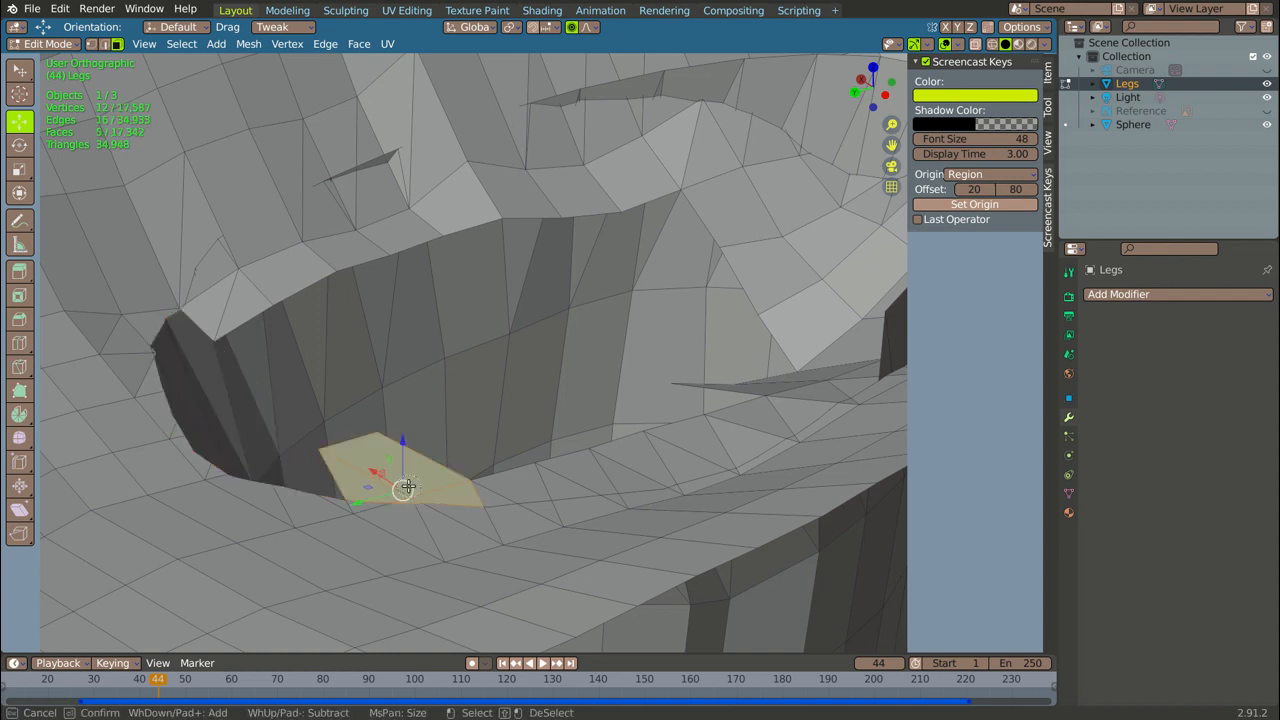
right_click(405, 487)
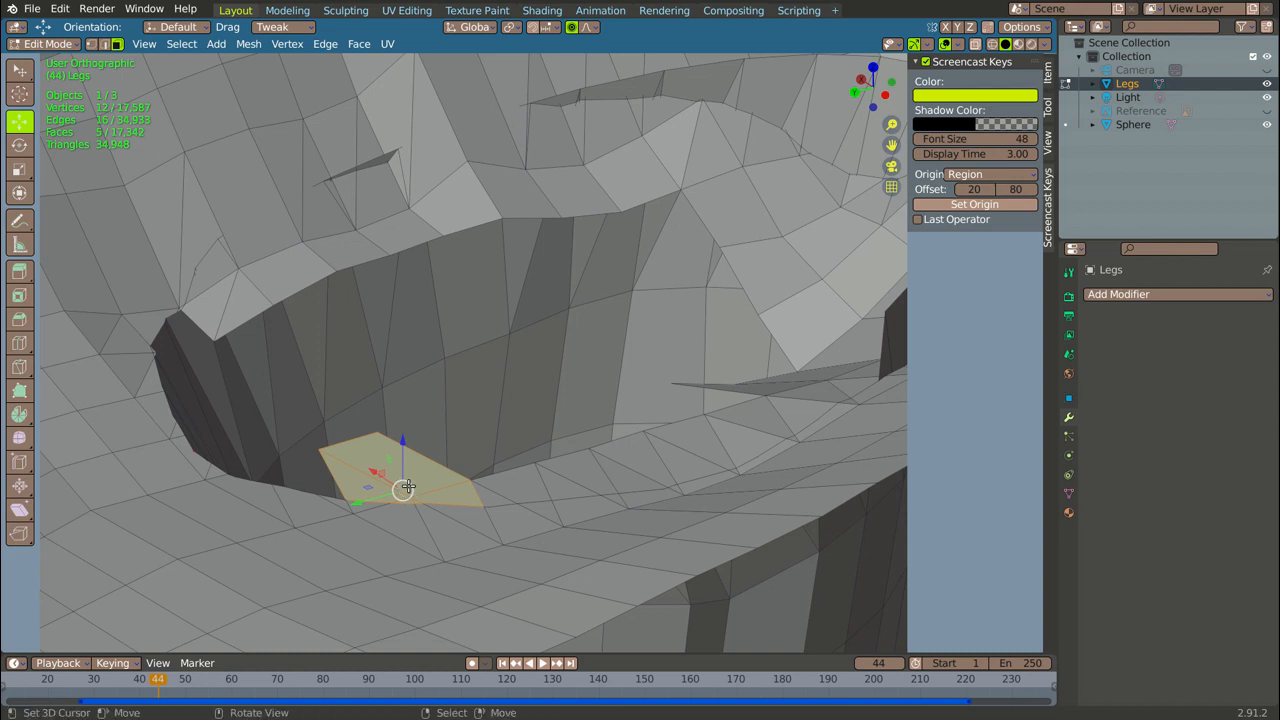
key(x)
click(405, 487)
- Delete the tiny sliver and leftover body faces one by one along the upper rear rim of the leg opening
scroll(405, 487, up, 3)
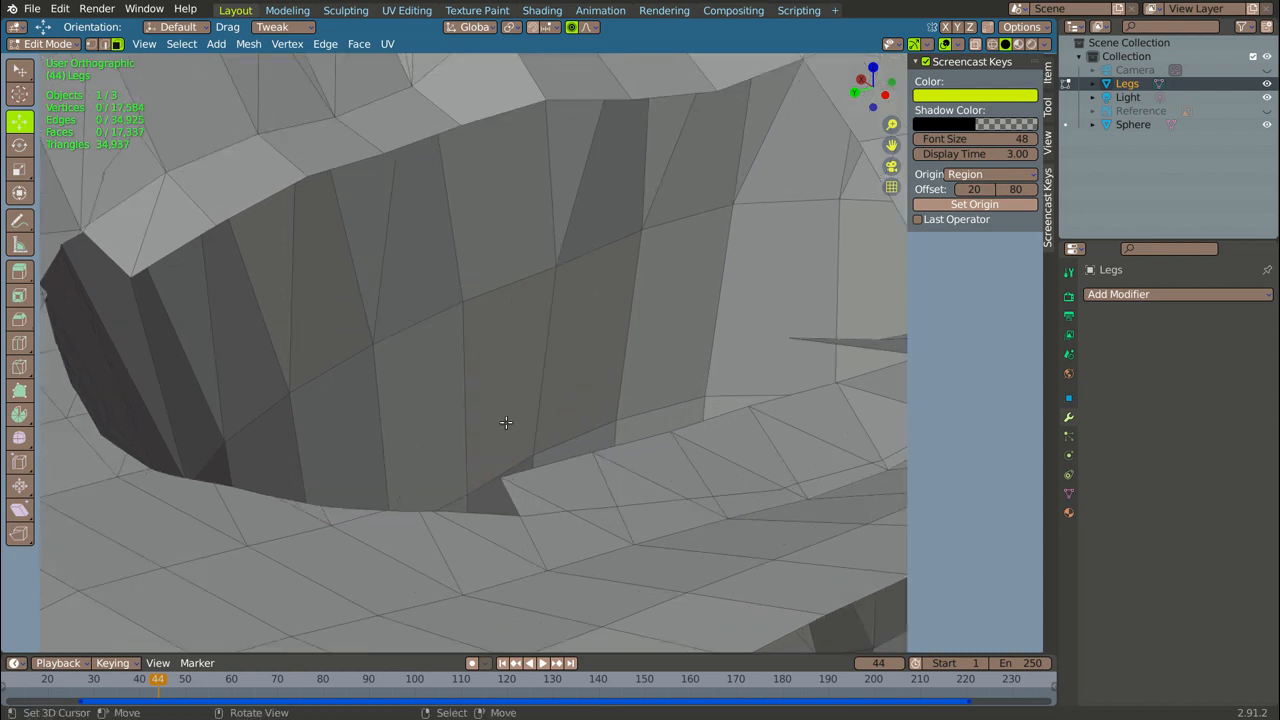
scroll(570, 349, down, 3)
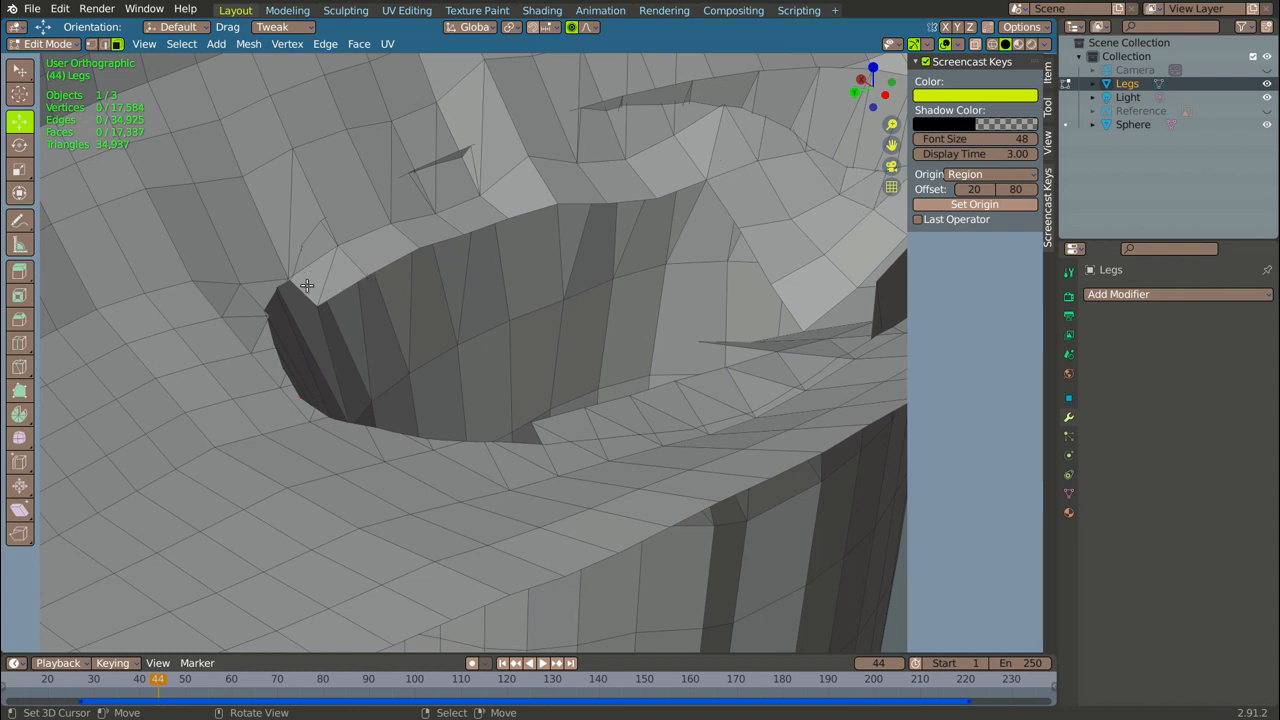
scroll(277, 297, up, 3)
click(277, 297)
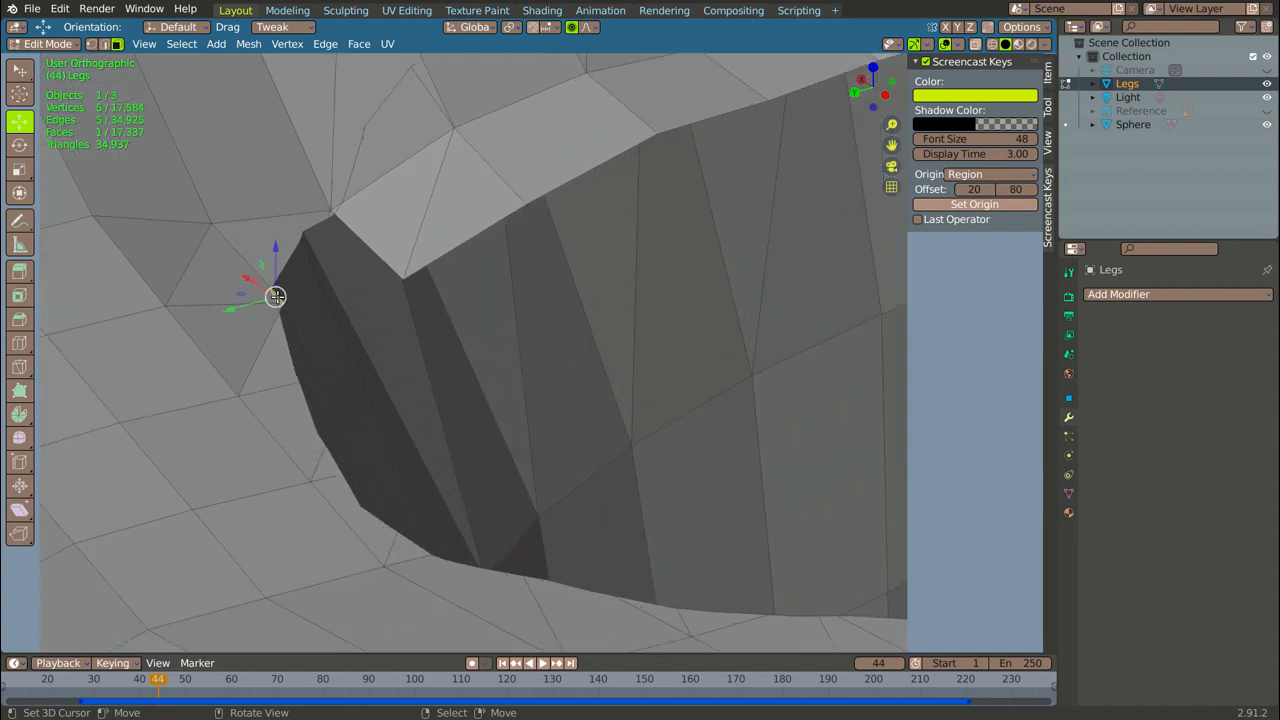
key(x)
click(277, 297)
right_click(280, 304)
key(x)
right_click(382, 233)
key(x)
right_click(463, 184)
key(x)
right_click(575, 131)
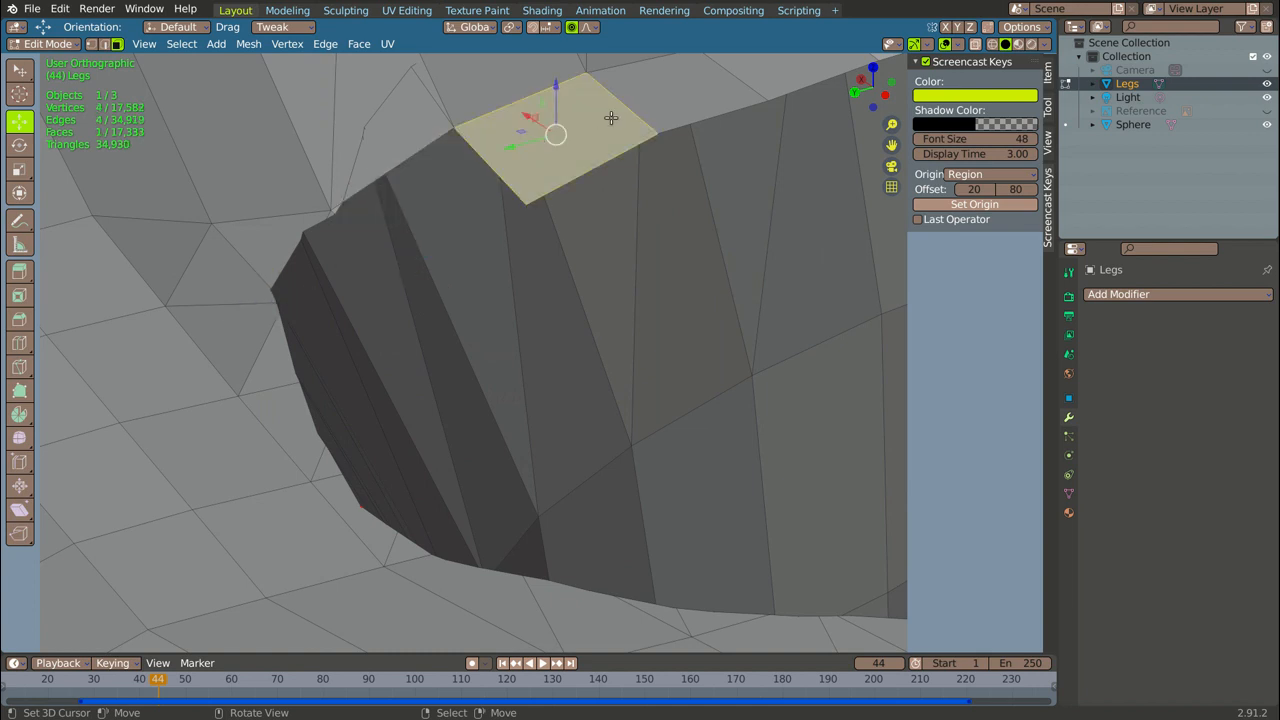
key(x)
- Try deleting a tiny triangular face on the opening's rear rim, and undo the deletion
right_click(677, 89)
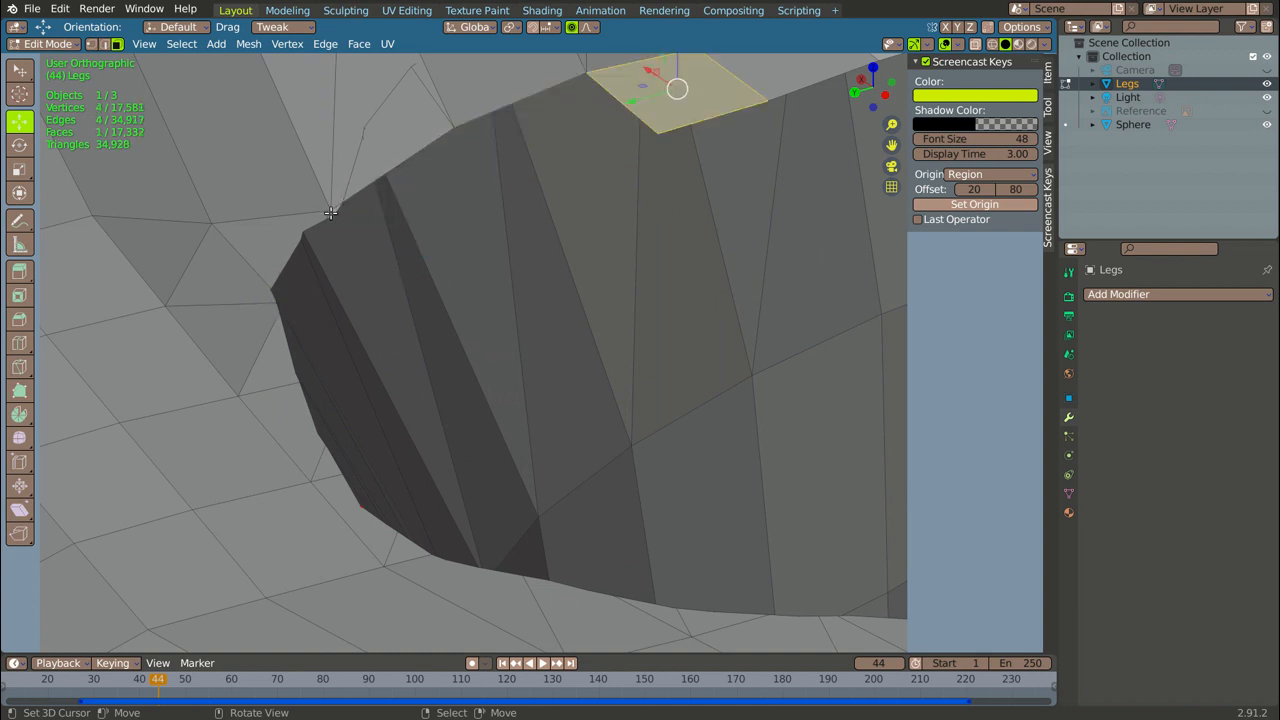
key(x)
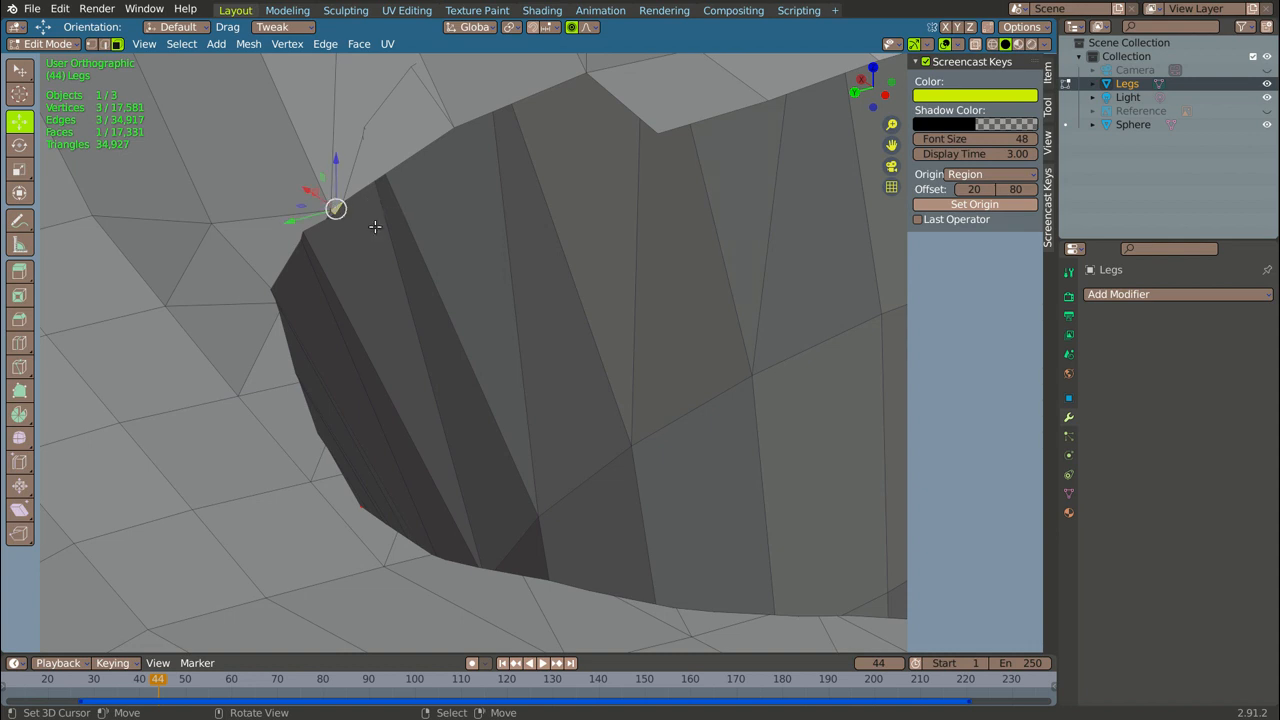
key(alt+a)
key(ctrl+z)
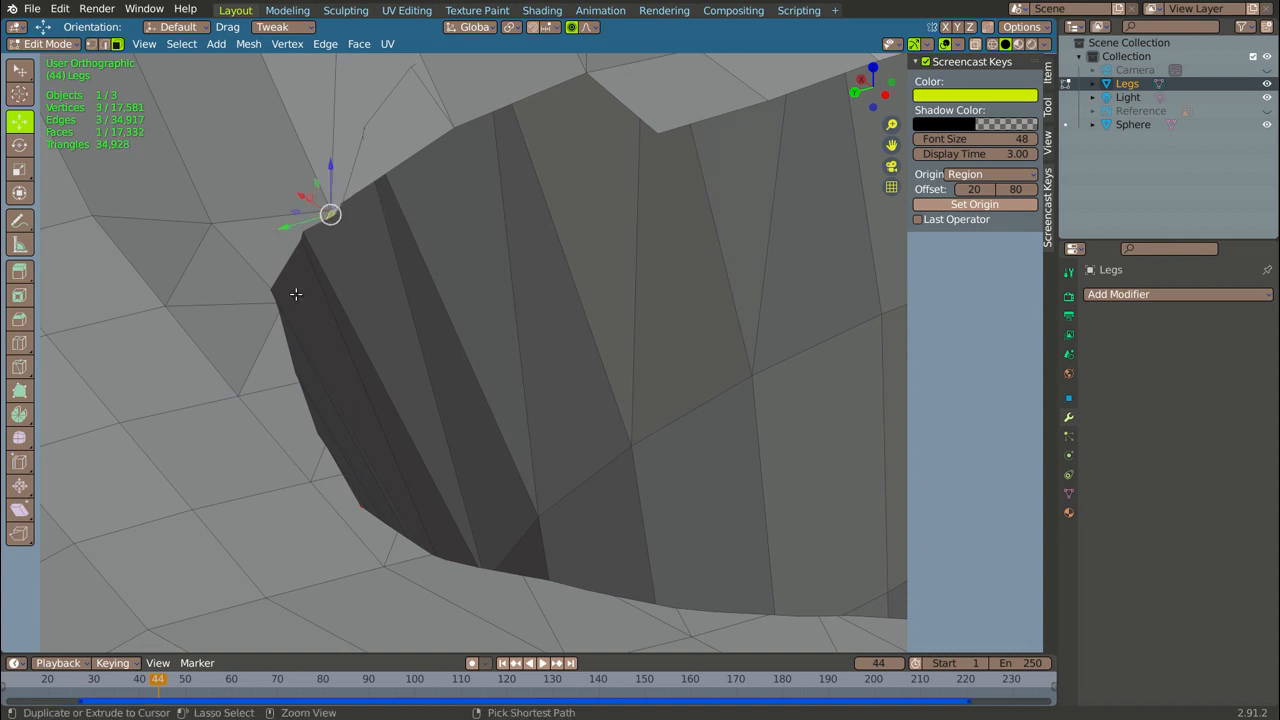
- Select the row of leftover body faces along the opening's upper rim up to its far corner and delete the faces
middle_drag(354, 431, 542, 441)
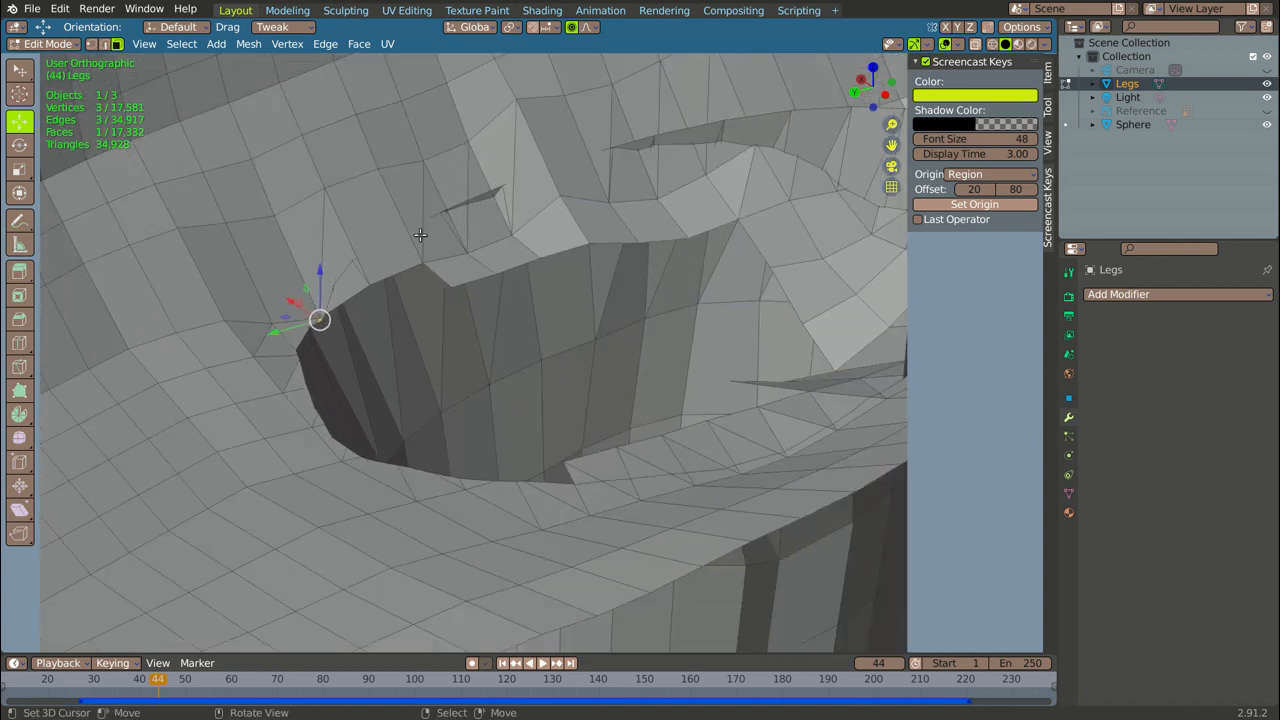
click(462, 271)
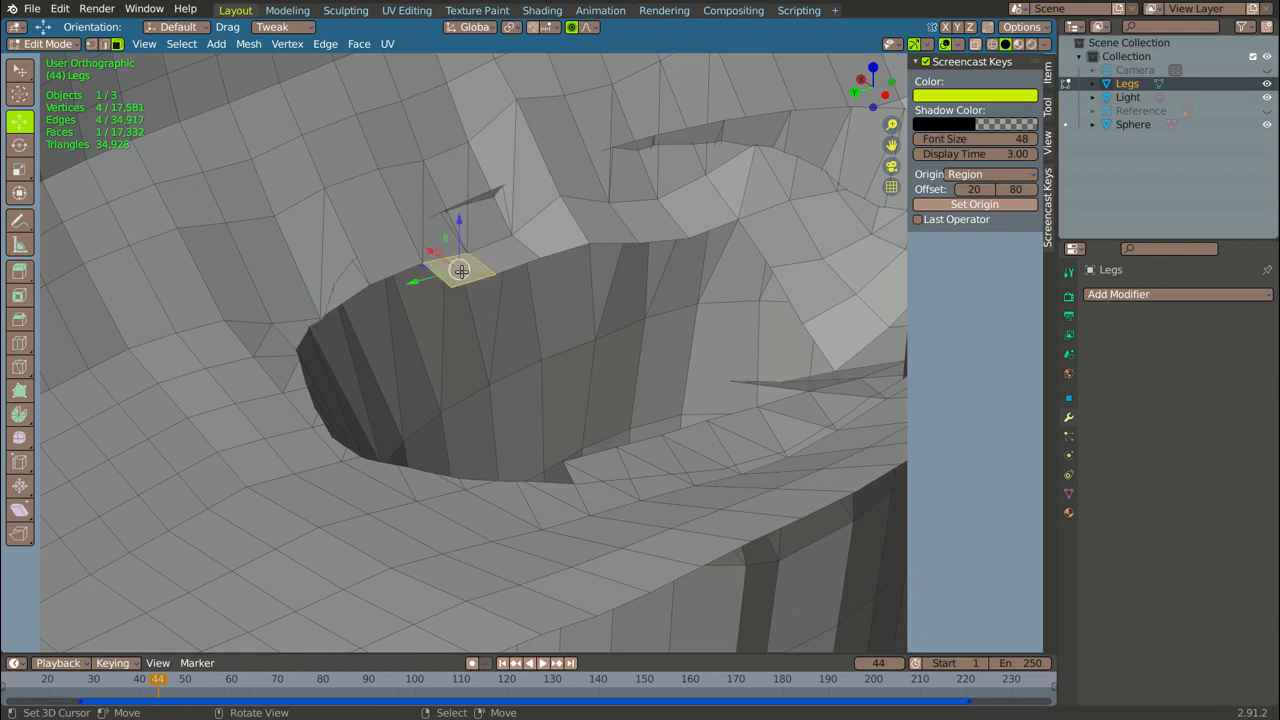
ctrl+click(733, 181)
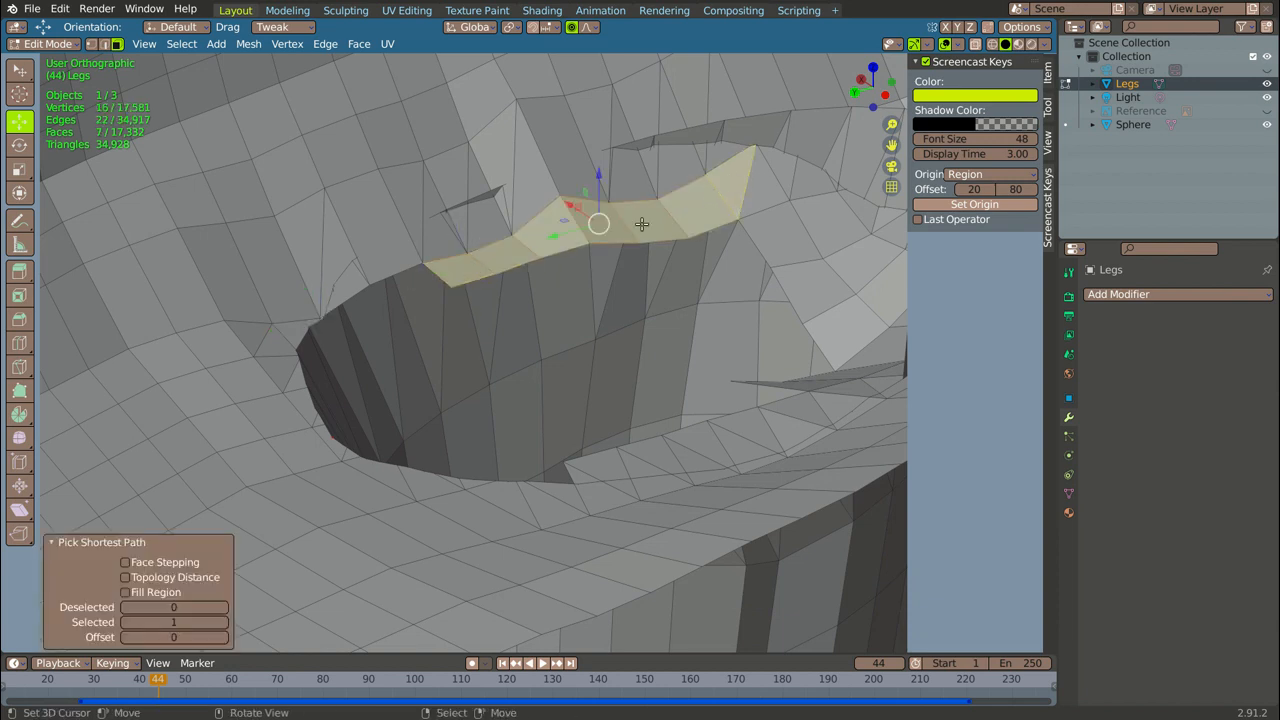
key(x)
key(f)
- Select the column of four body faces descending along the front side of the leg opening and delete them
right_click(756, 178)
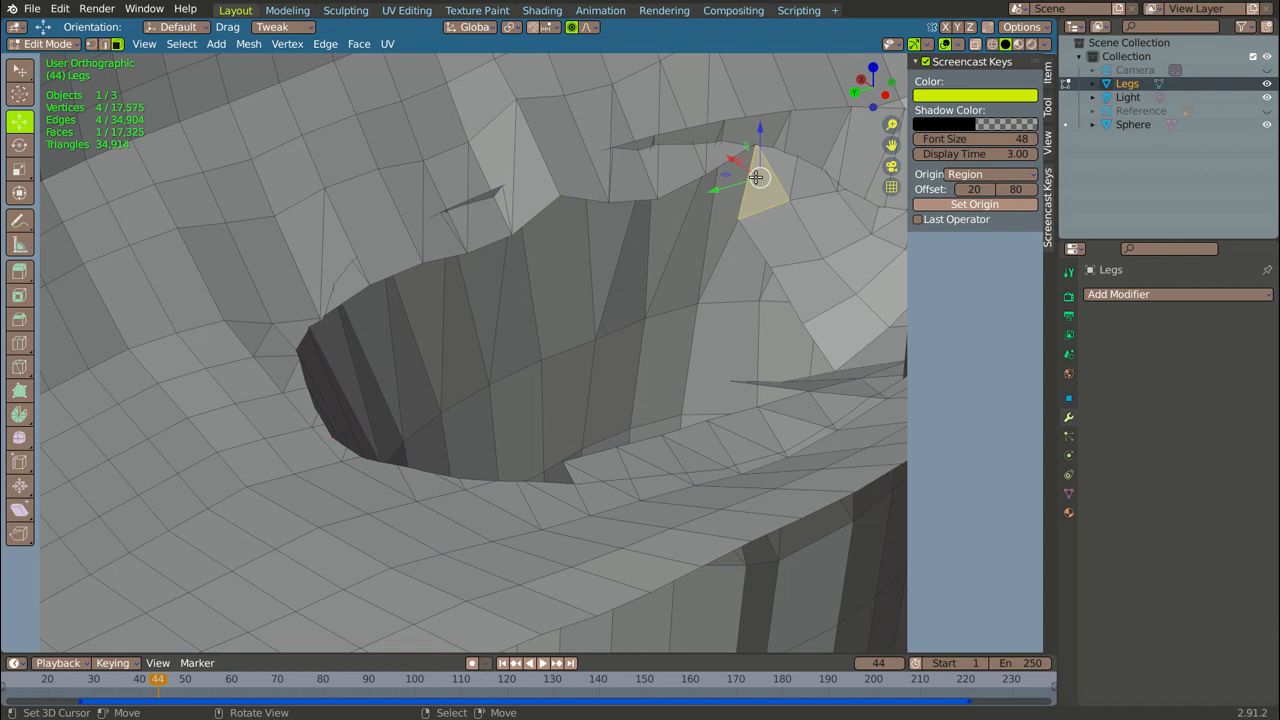
ctrl+click(838, 346)
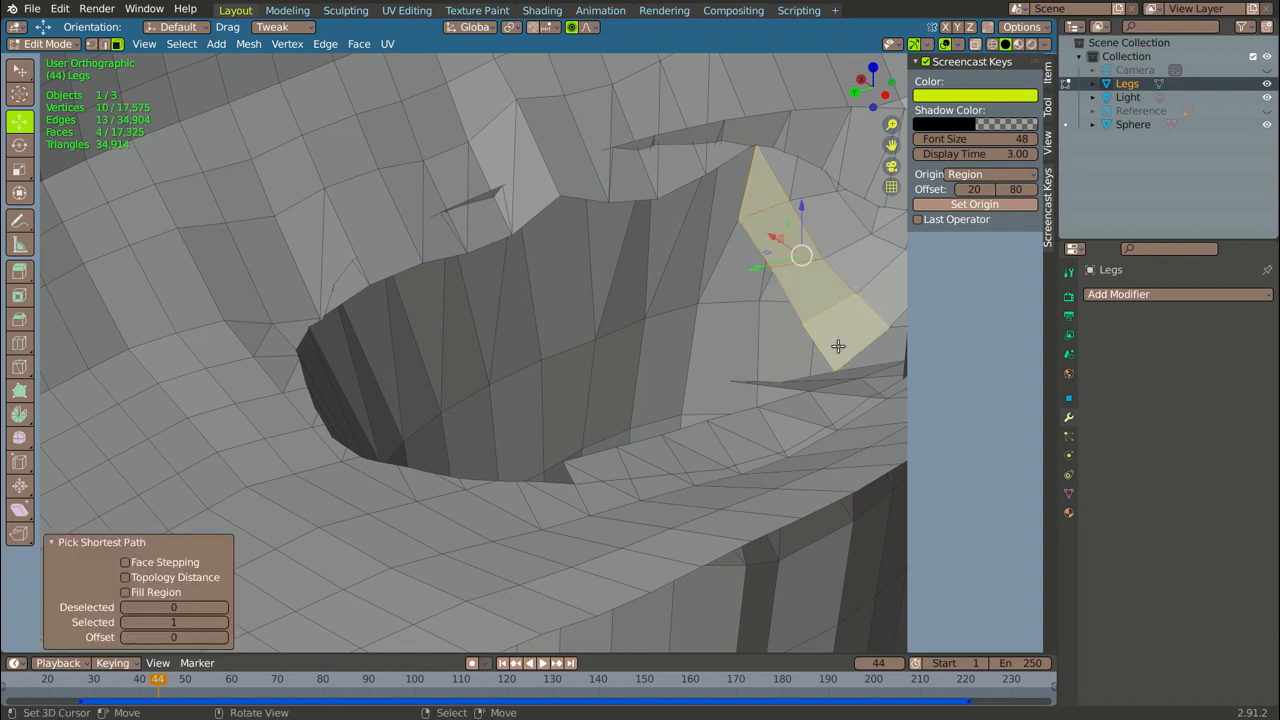
key(x)
key(f)
- Switch to edge selection and dissolve the short stray edge just outside the lower rear rim of the leg opening
scroll(430, 437, up, 4)
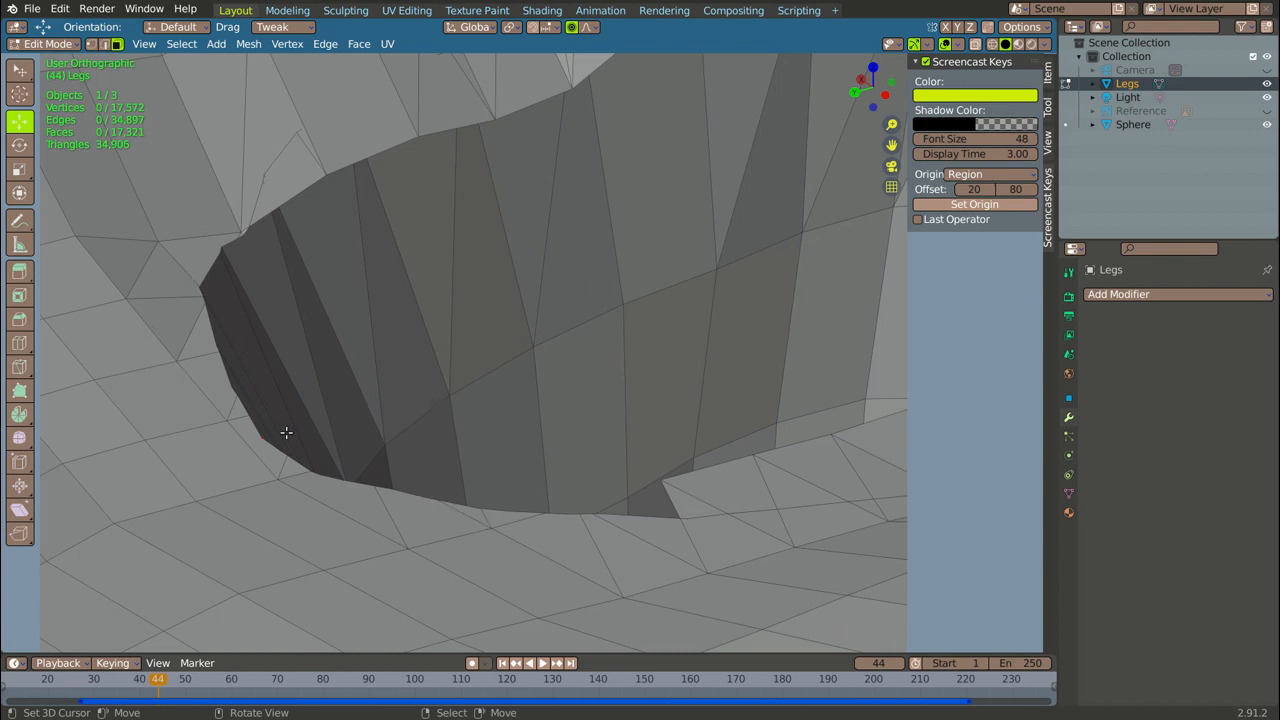
click(105, 45)
click(283, 465)
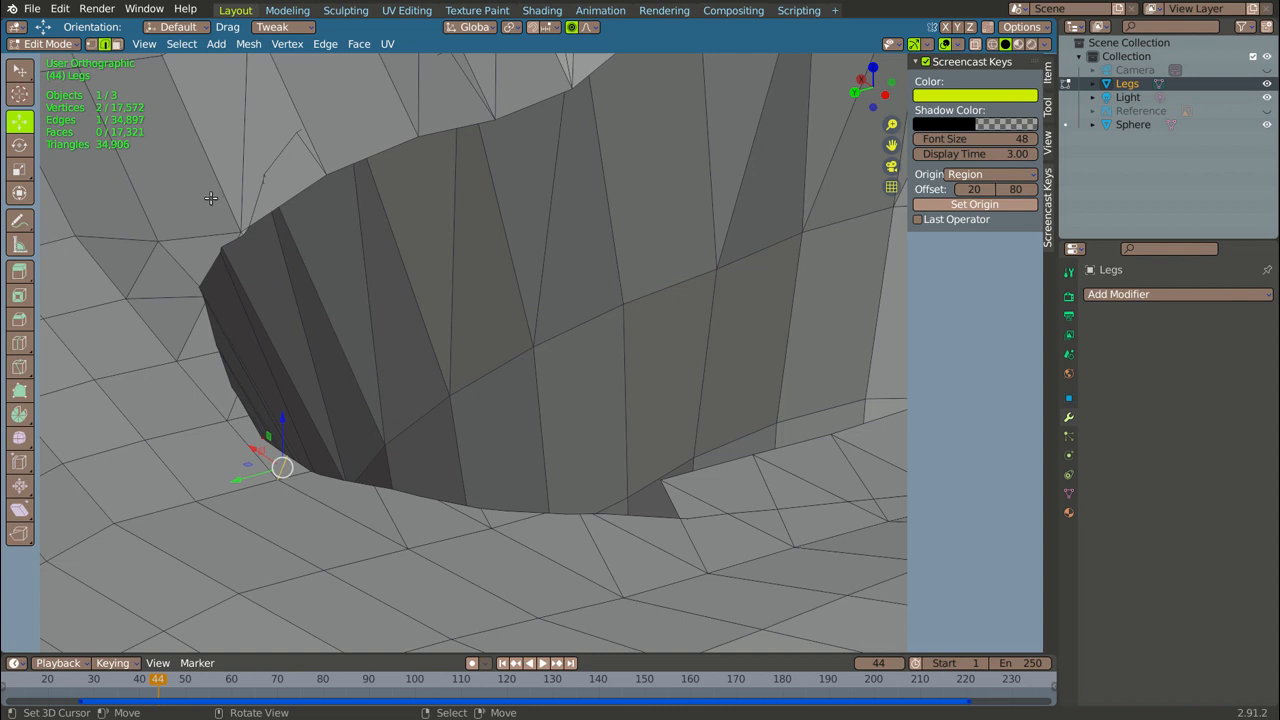
key(x)
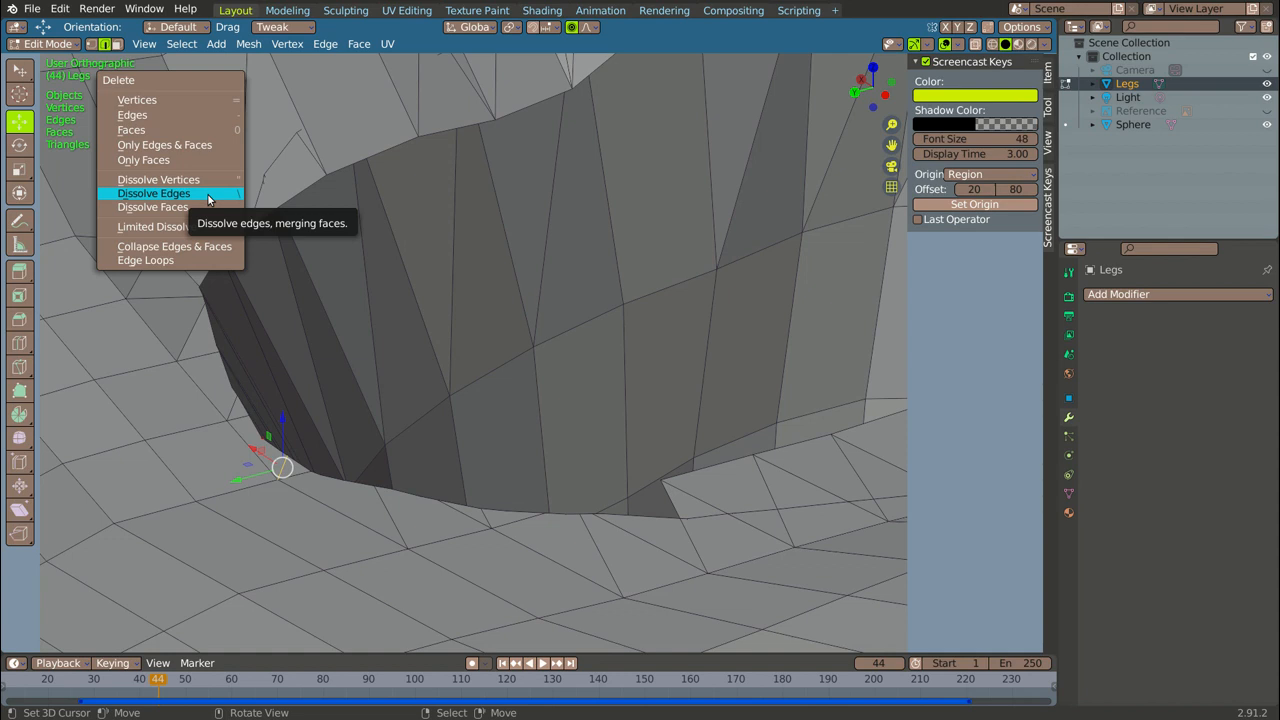
click(208, 199)
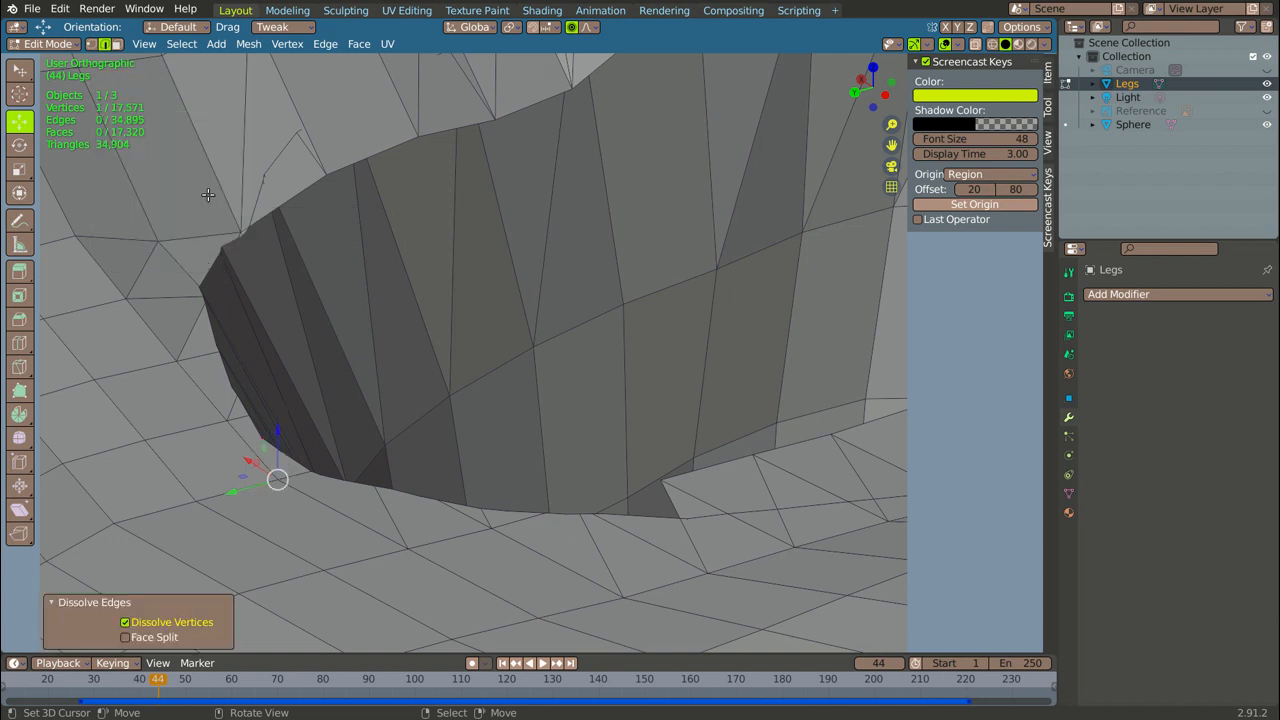
- Dissolve the remaining diagonal stray edges one by one along the lower rim of the leg opening
click(386, 509)
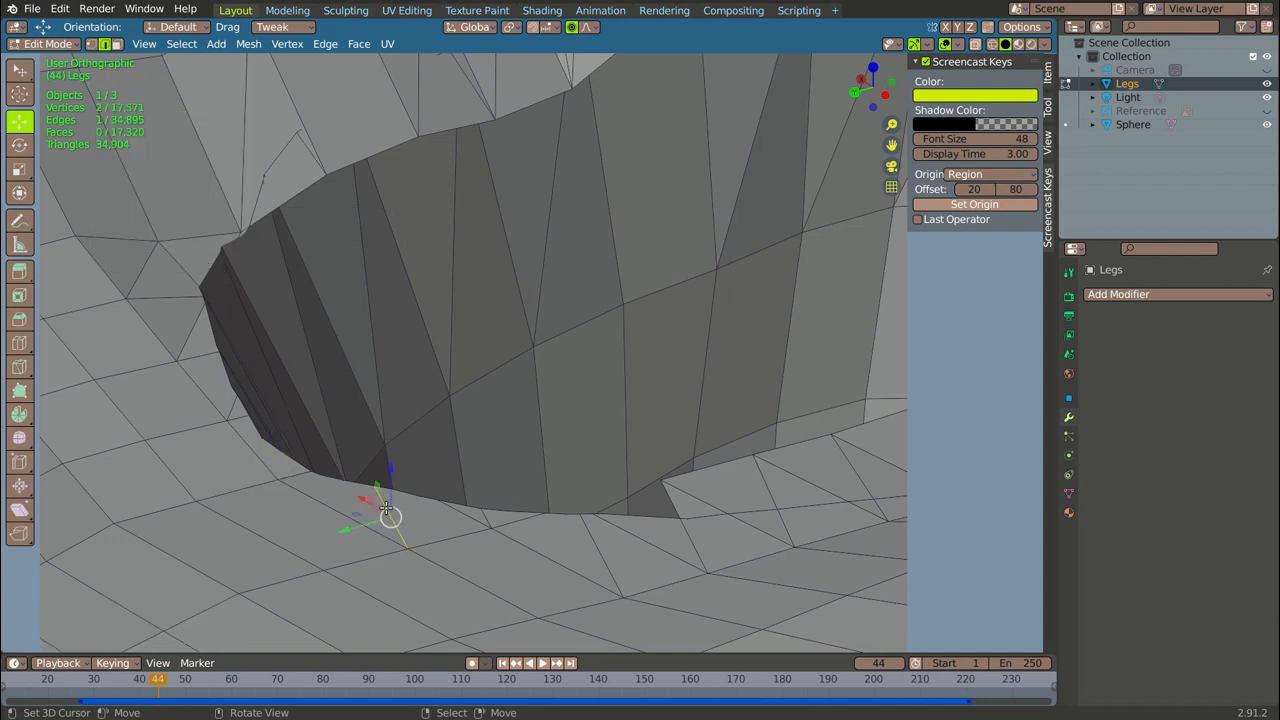
key(shift+r)
right_click(487, 516)
key(shift+r)
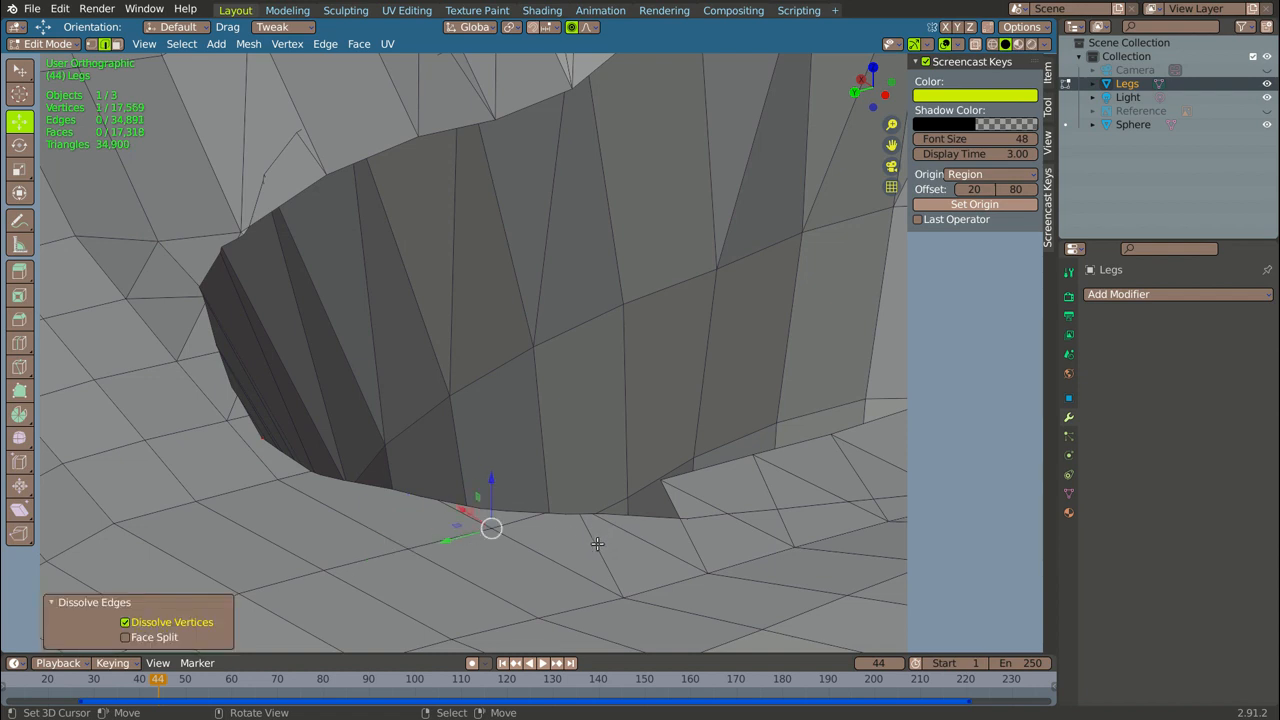
right_click(599, 544)
key(shift+r)
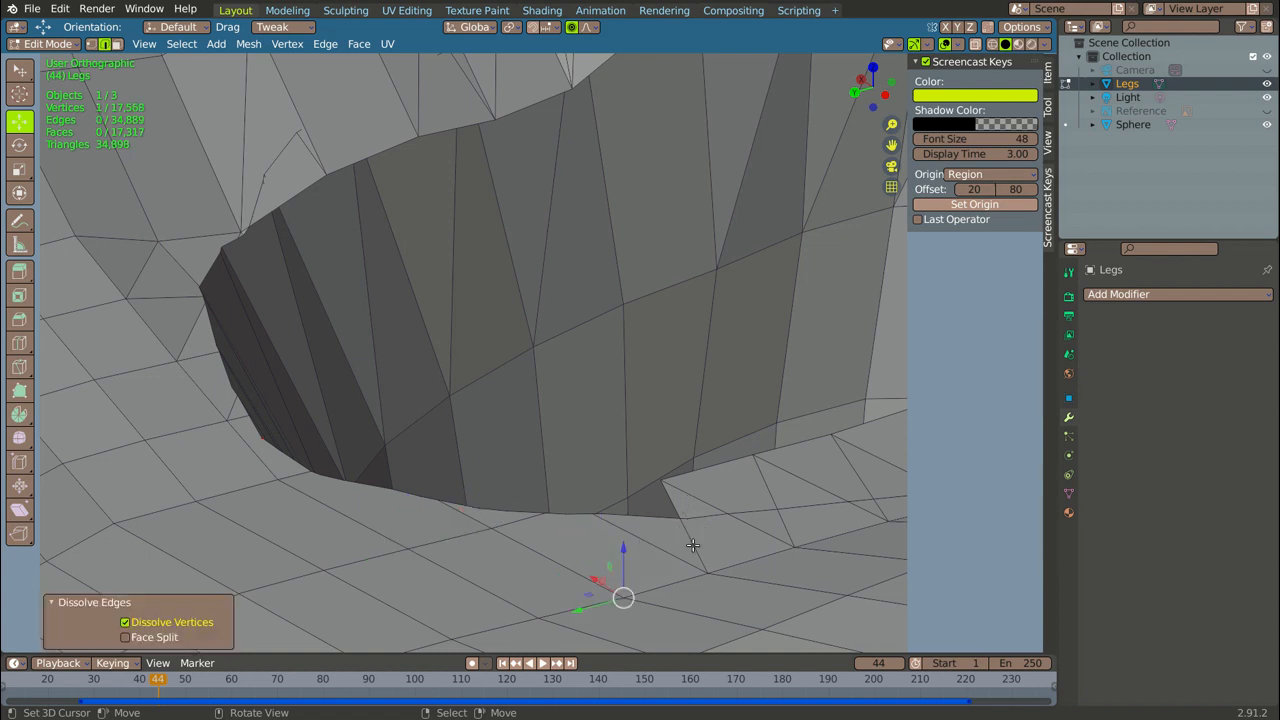
right_click(693, 545)
key(shift+r)
- Dissolve the stray diagonal edges running up beside the rear rim of the leg opening
right_click(194, 368)
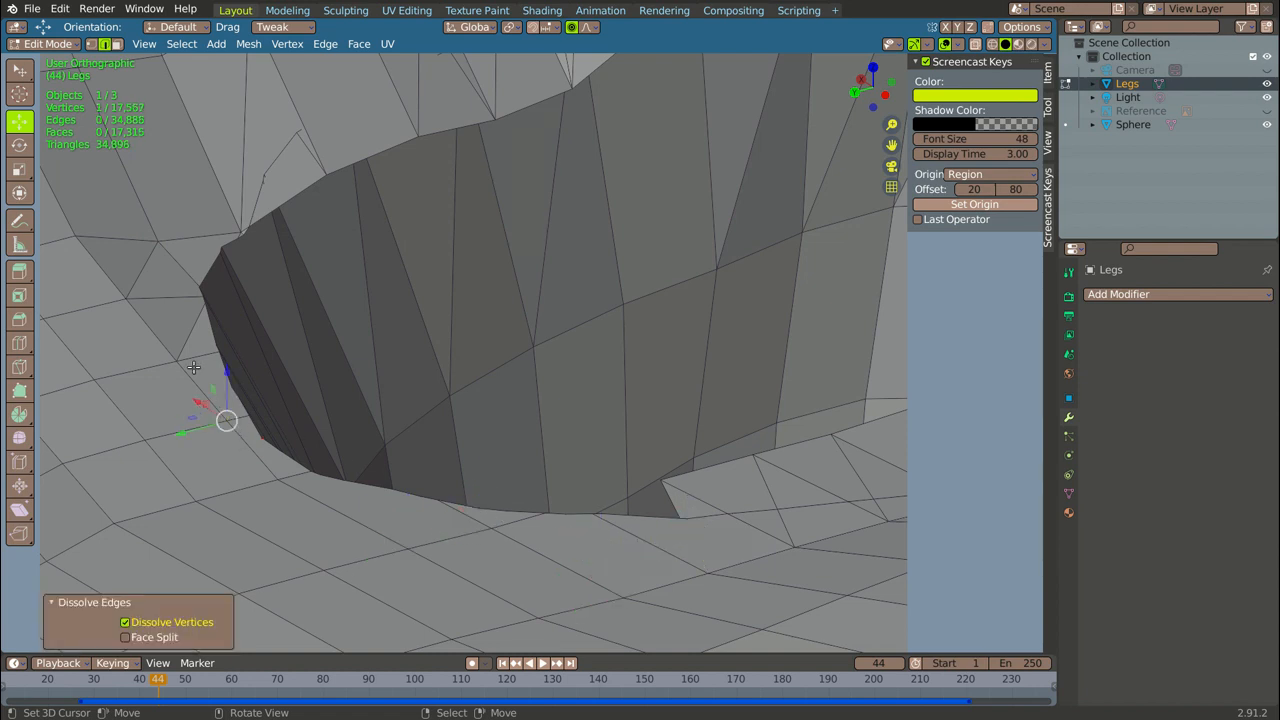
key(shift+r)
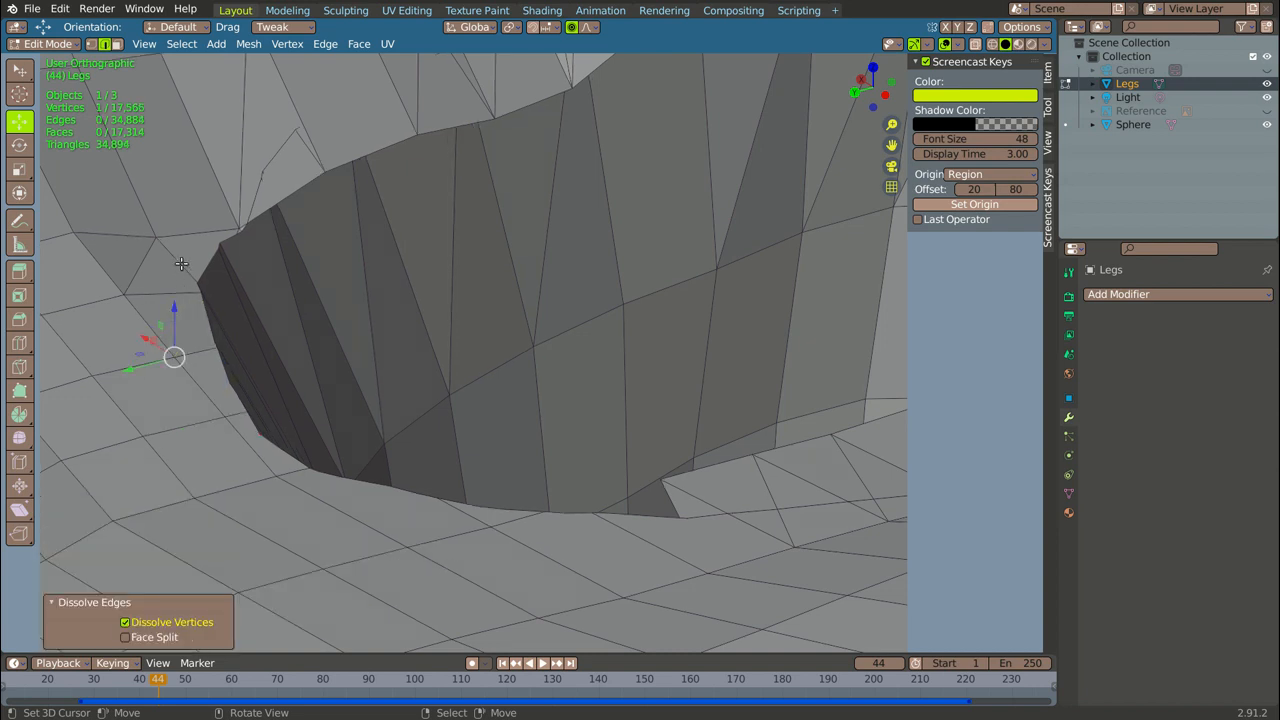
right_click(181, 264)
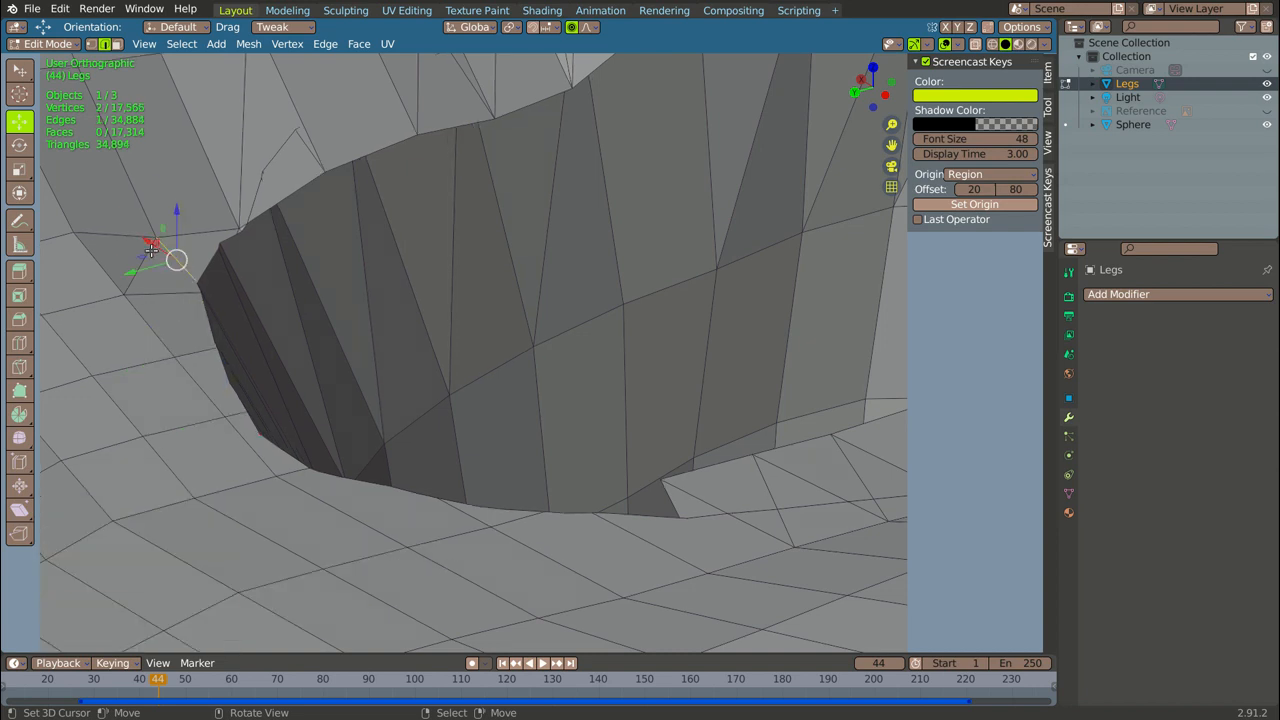
key(shift+r)
- Select the three close vertices at the rearmost corner of the opening's rim and merge them at the last one
scroll(203, 210, up, 2)
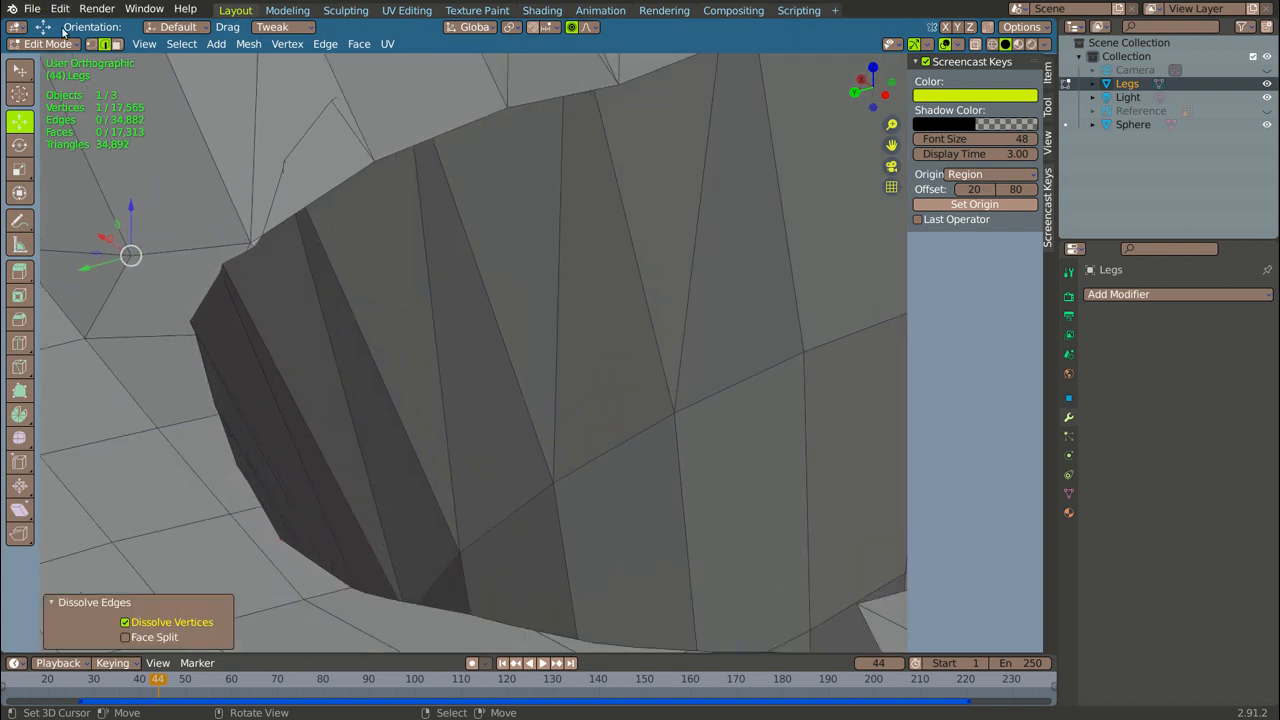
click(91, 44)
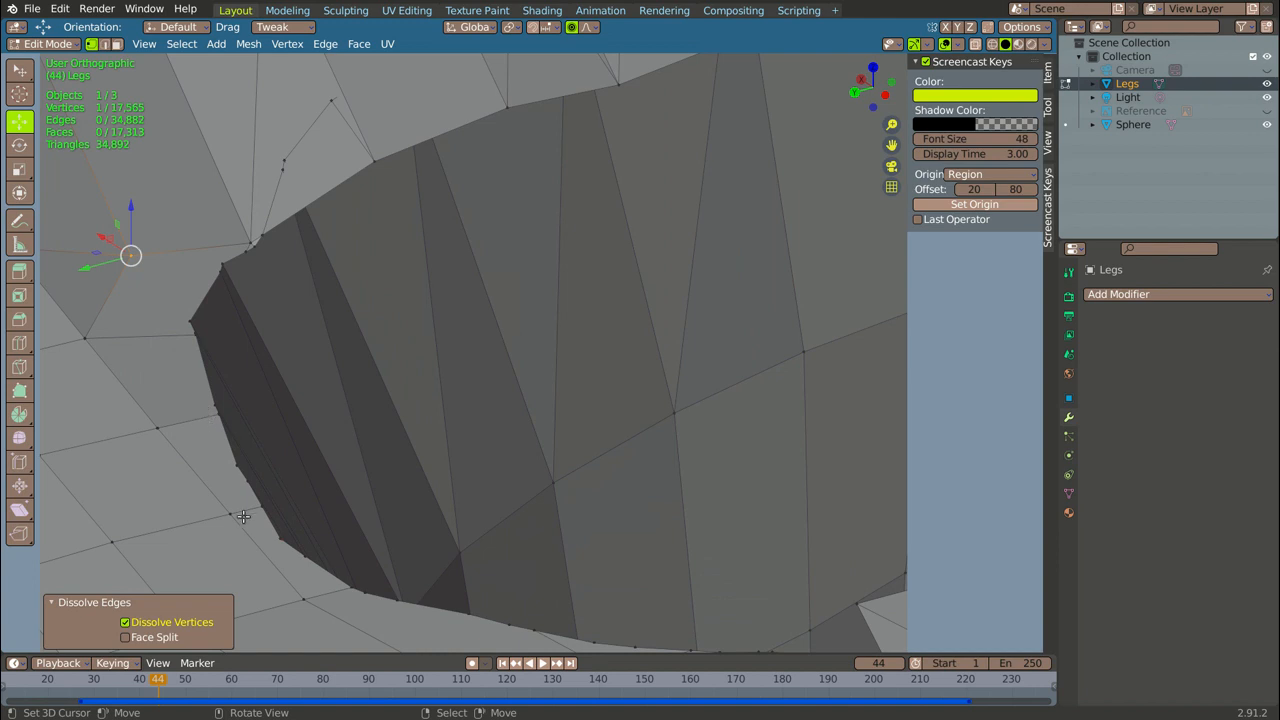
middle_drag(268, 470, 300, 401)
scroll(313, 535, up, 1)
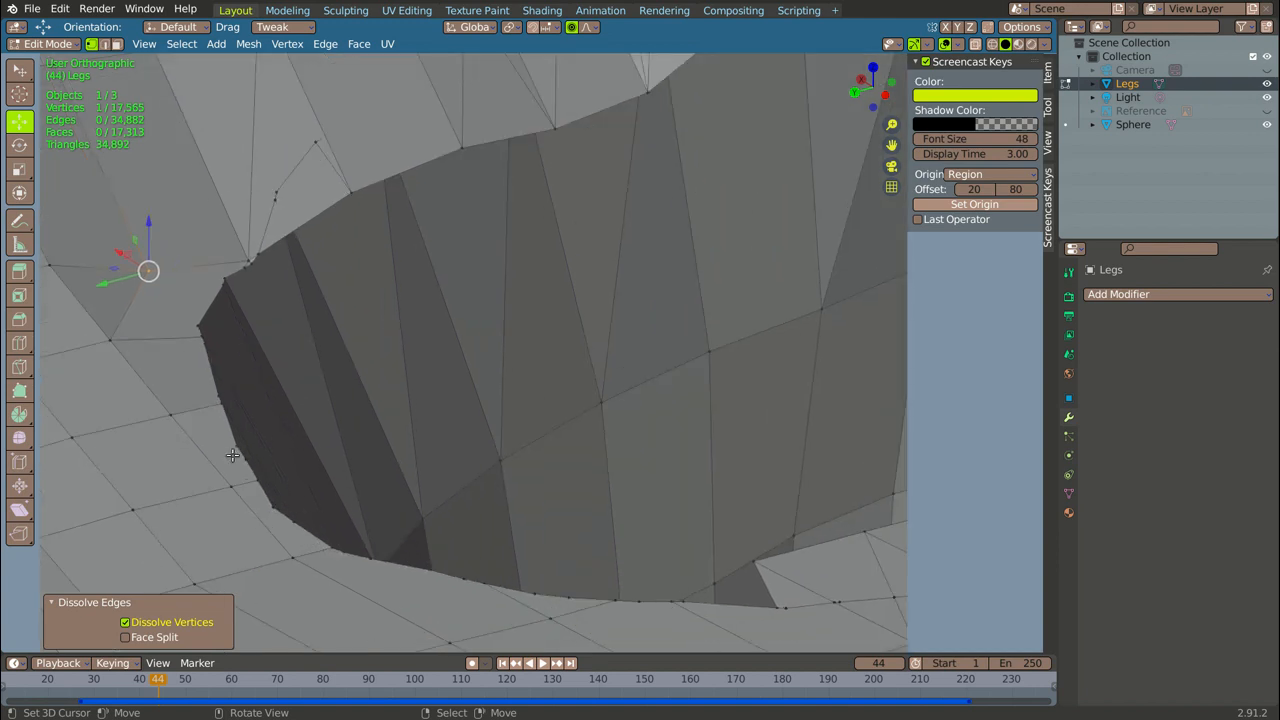
scroll(196, 427, up, 2)
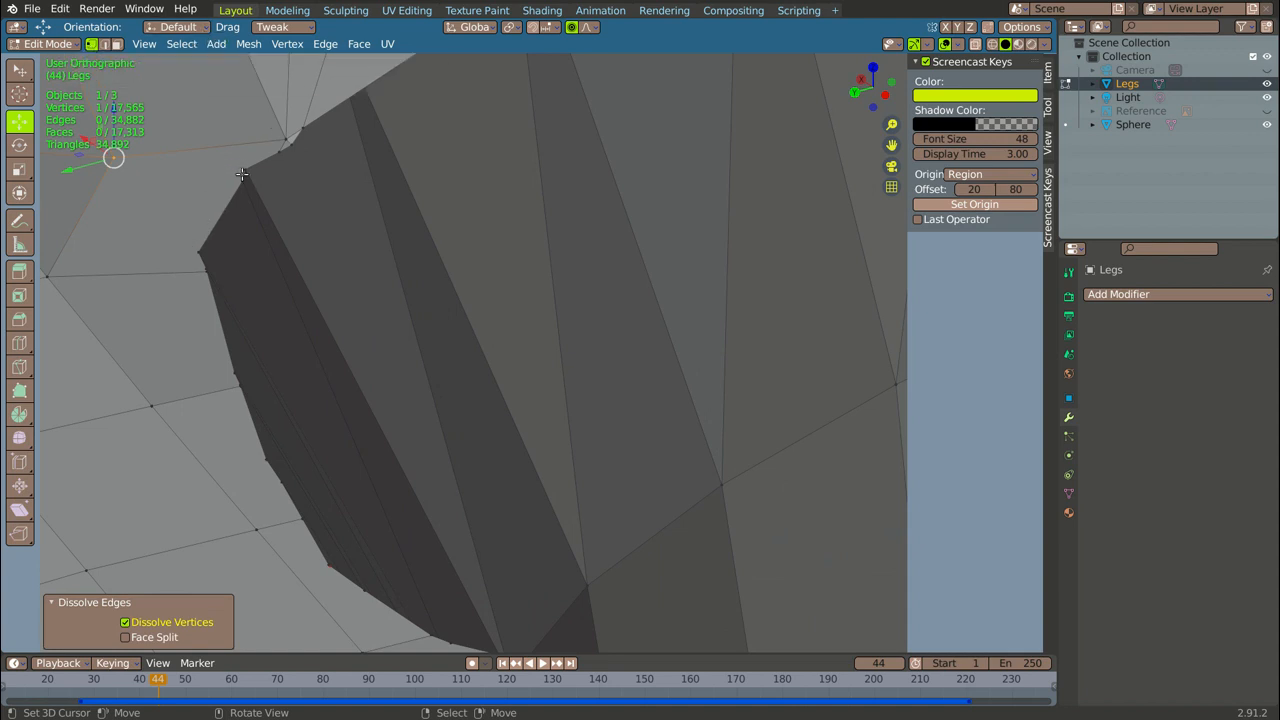
click(195, 252)
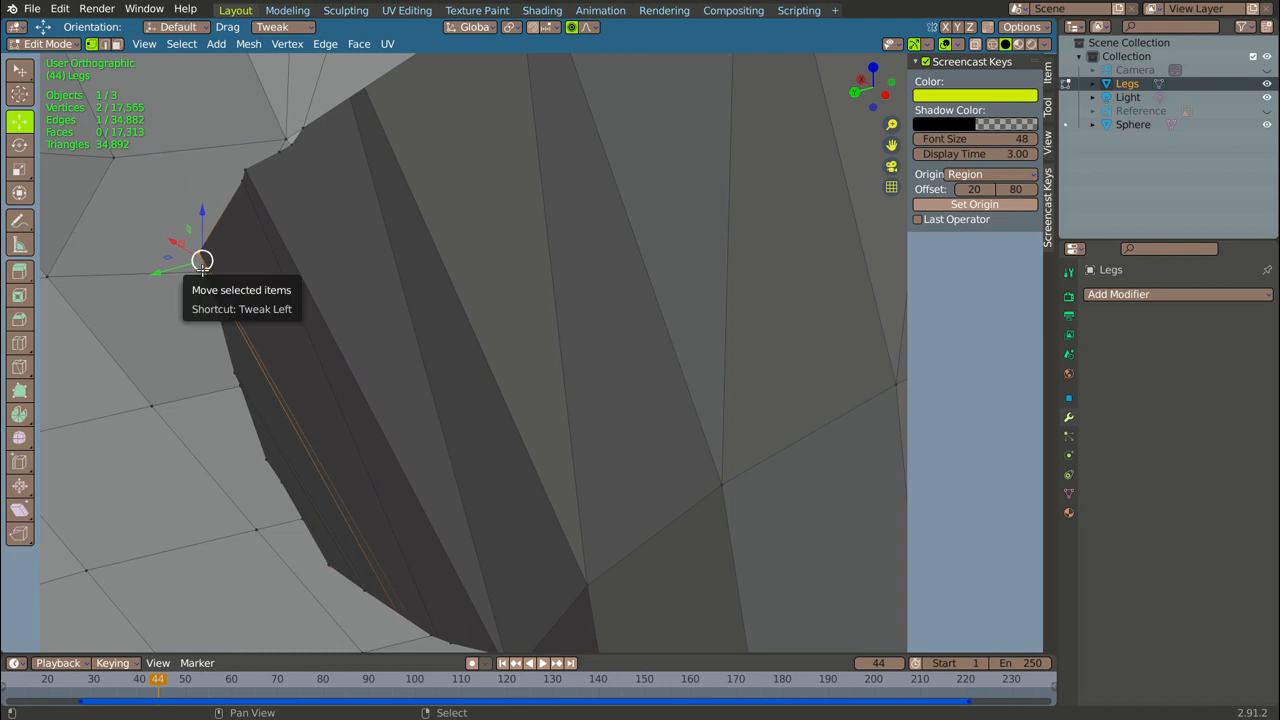
shift+click(203, 263)
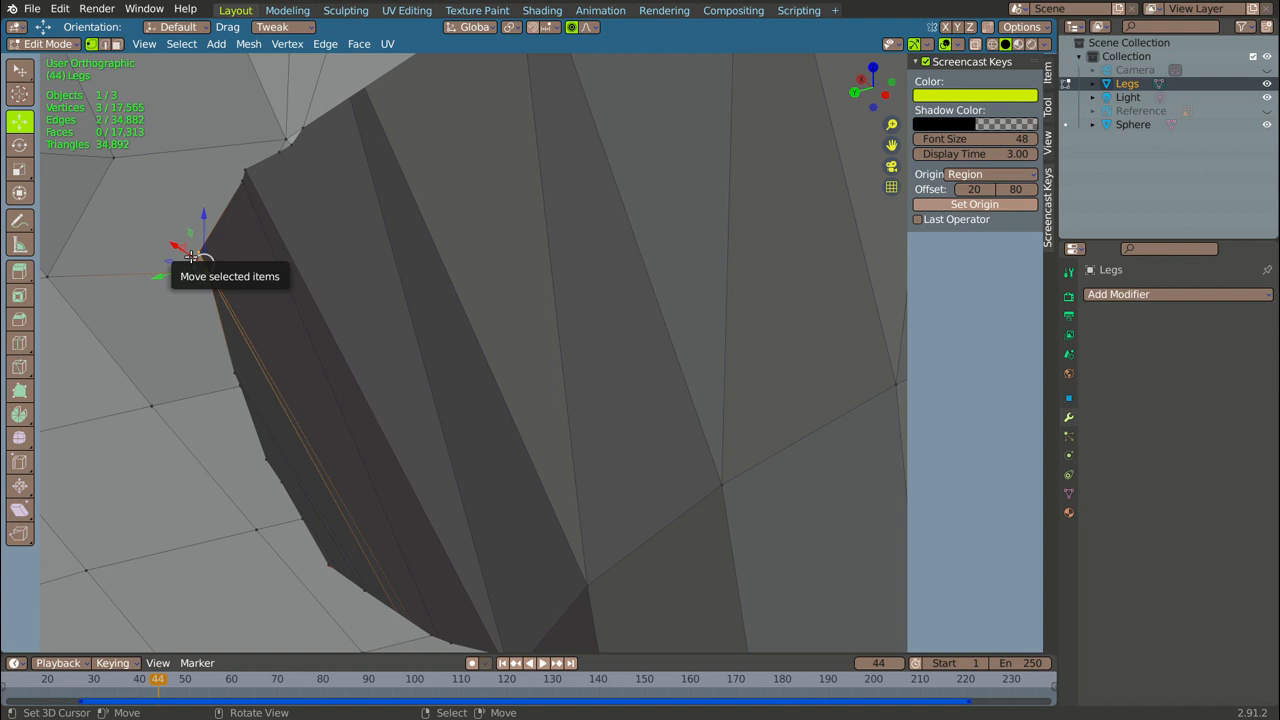
key(m)
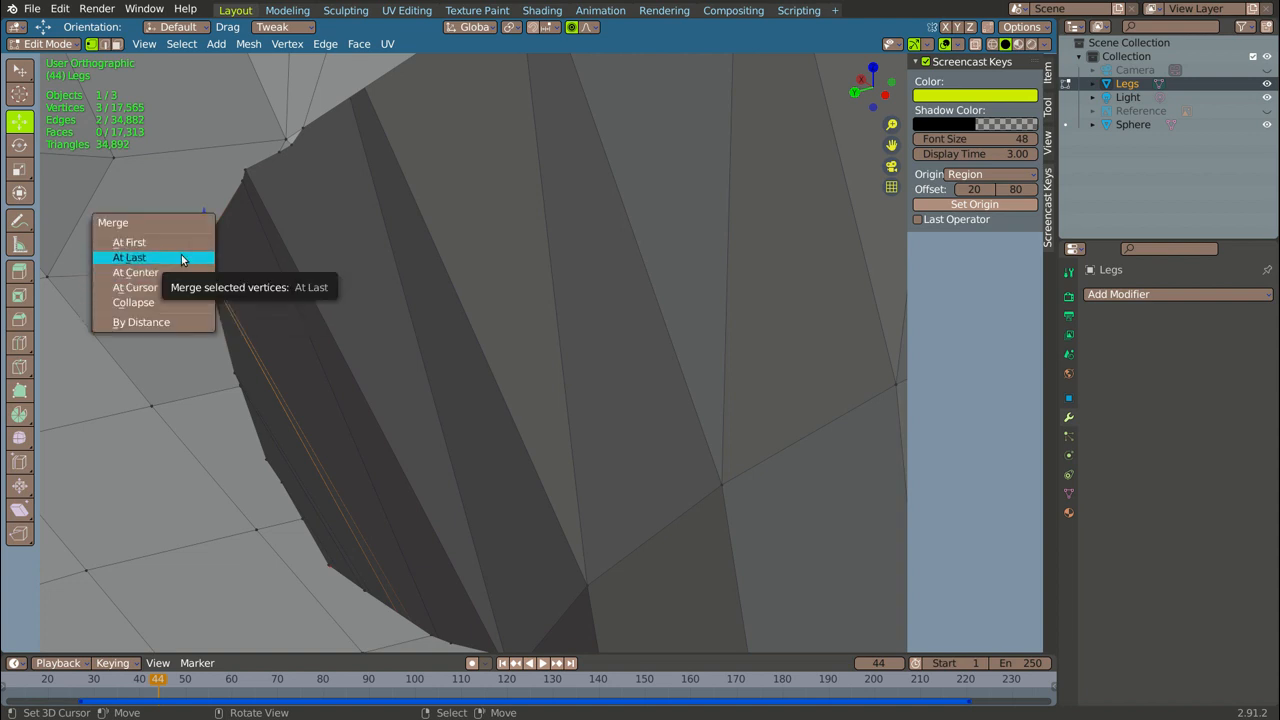
click(182, 260)
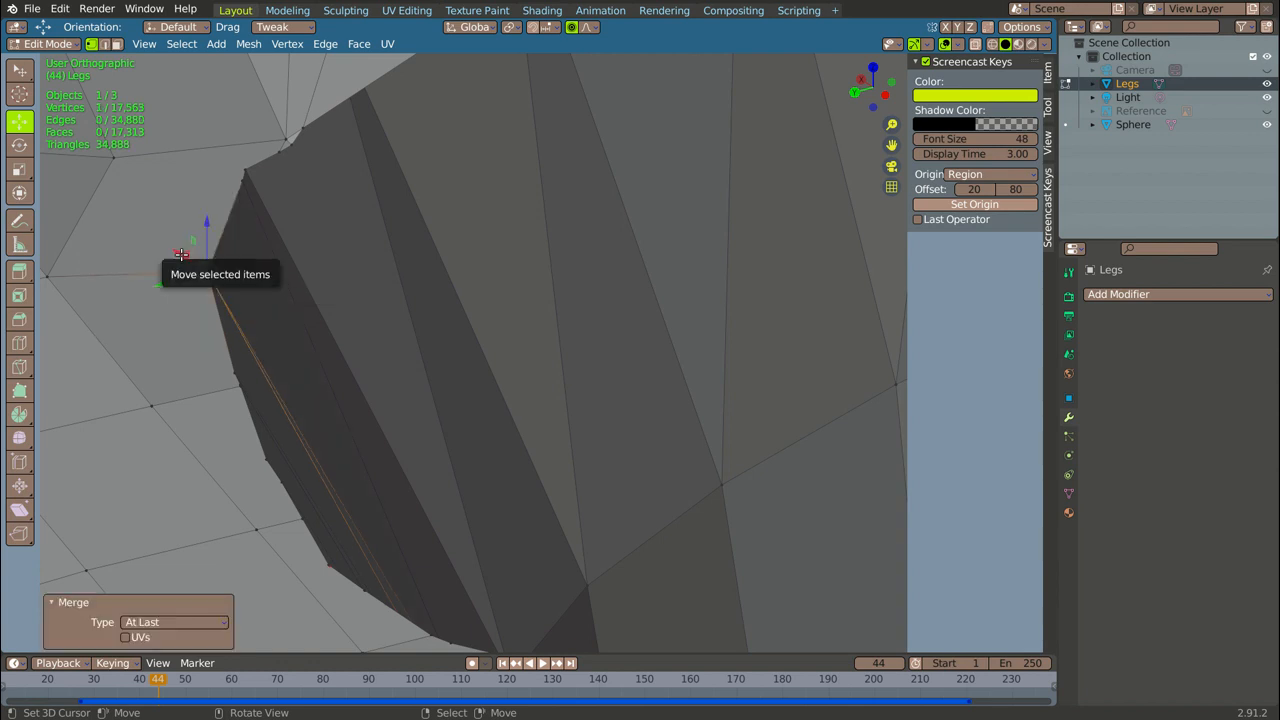
- Merge the two close vertices at the rim corner just above the rearmost one, using At Last
scroll(243, 174, up, 1)
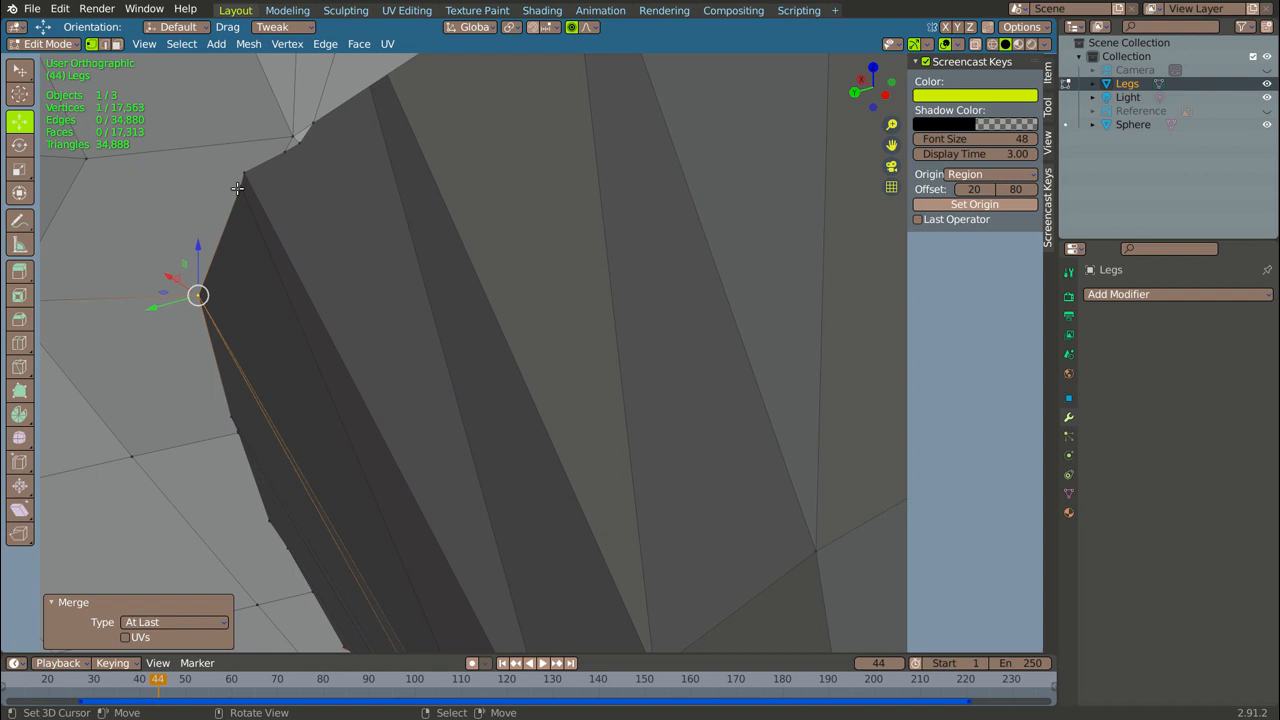
shift+click(240, 182)
scroll(240, 186, up, 3)
key(m)
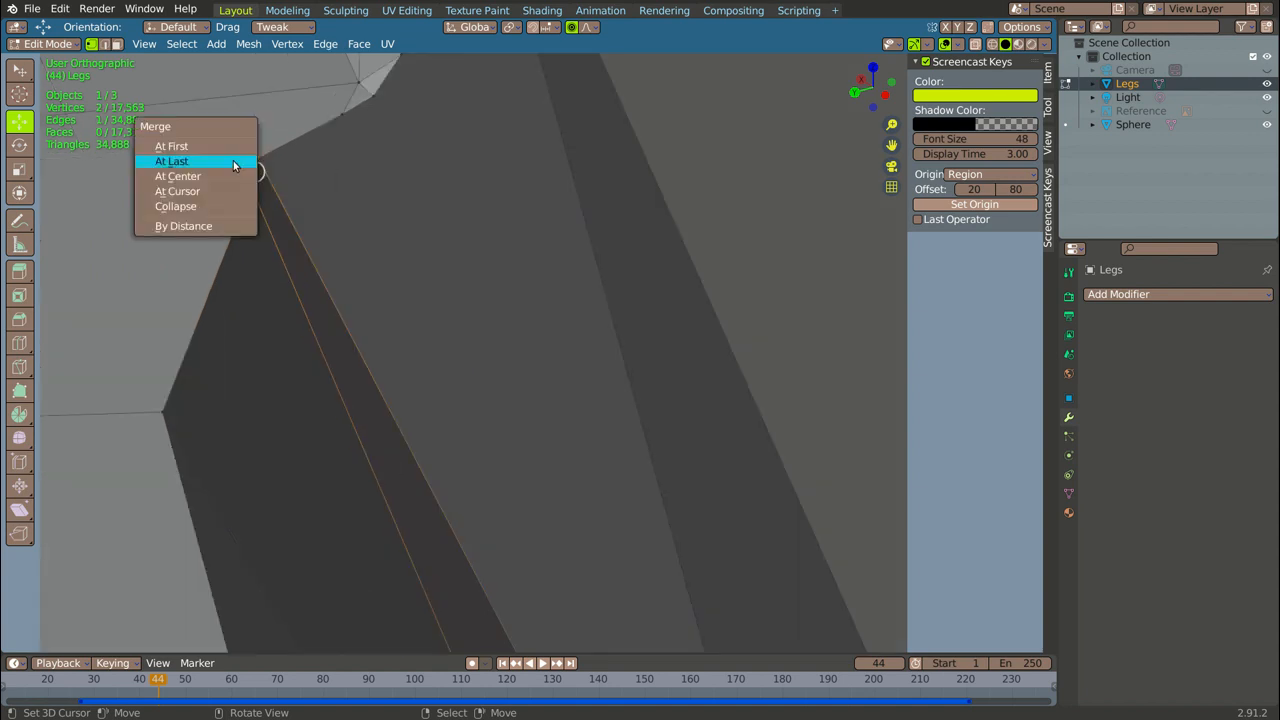
click(233, 162)
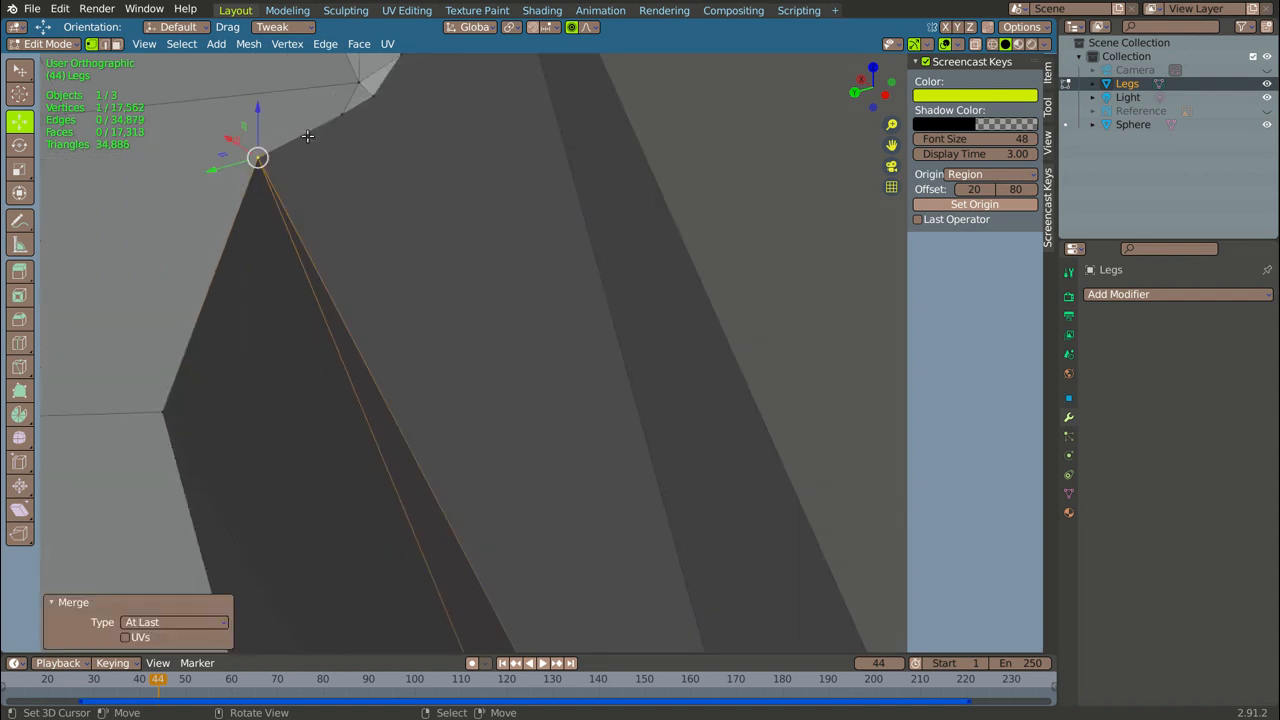
- Select the four clustered vertices on the upper rear rim and merge them at the last one
scroll(333, 113, down, 3)
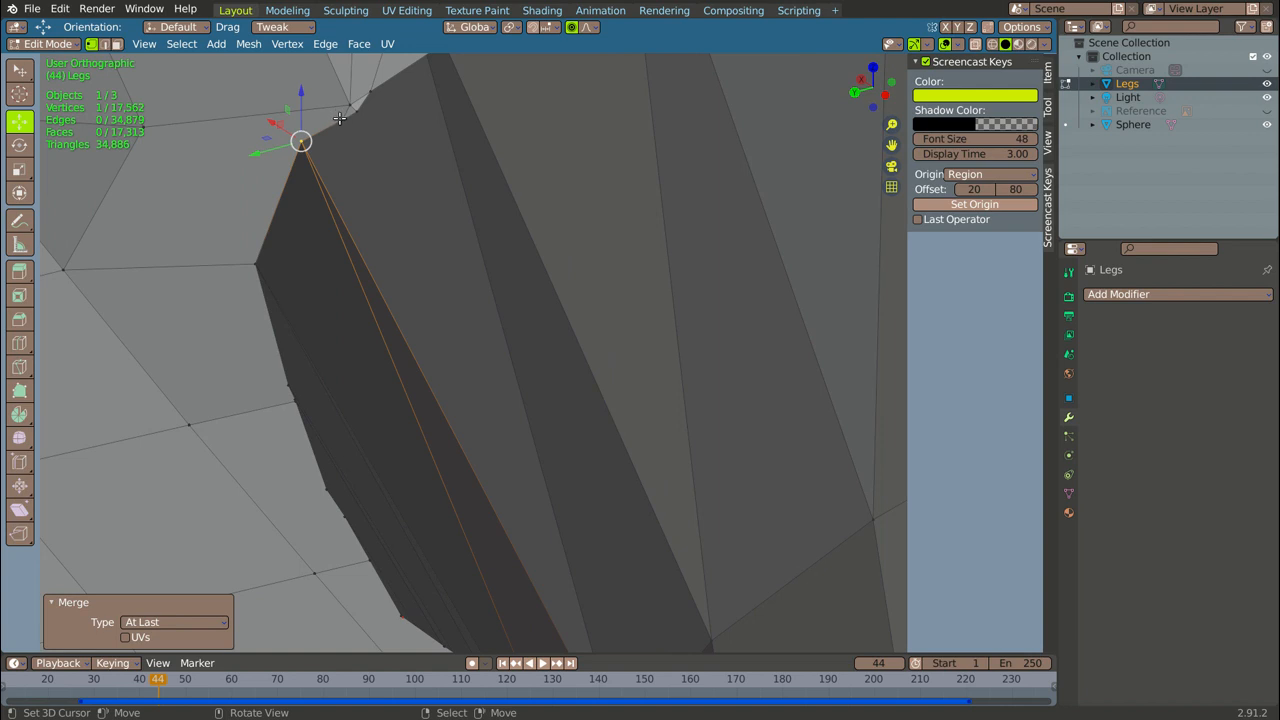
right_click(340, 118)
shift+right_click(357, 112)
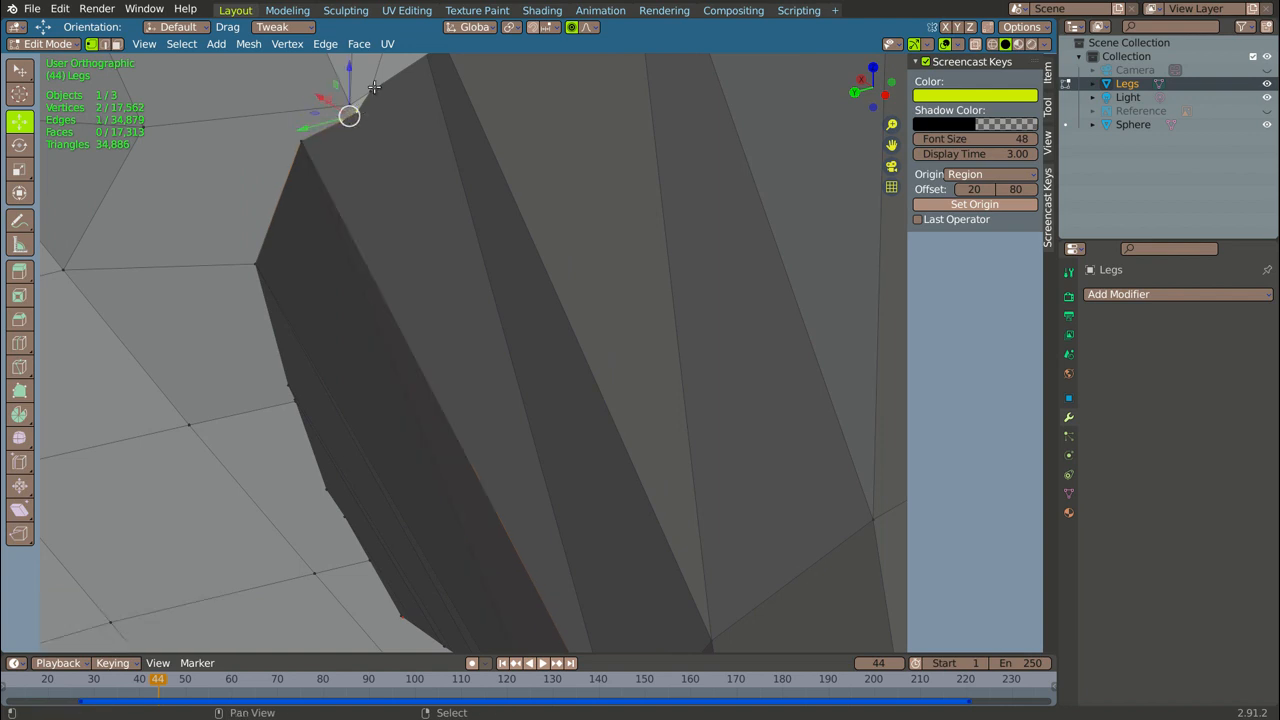
shift+right_click(371, 90)
shift+right_click(309, 60)
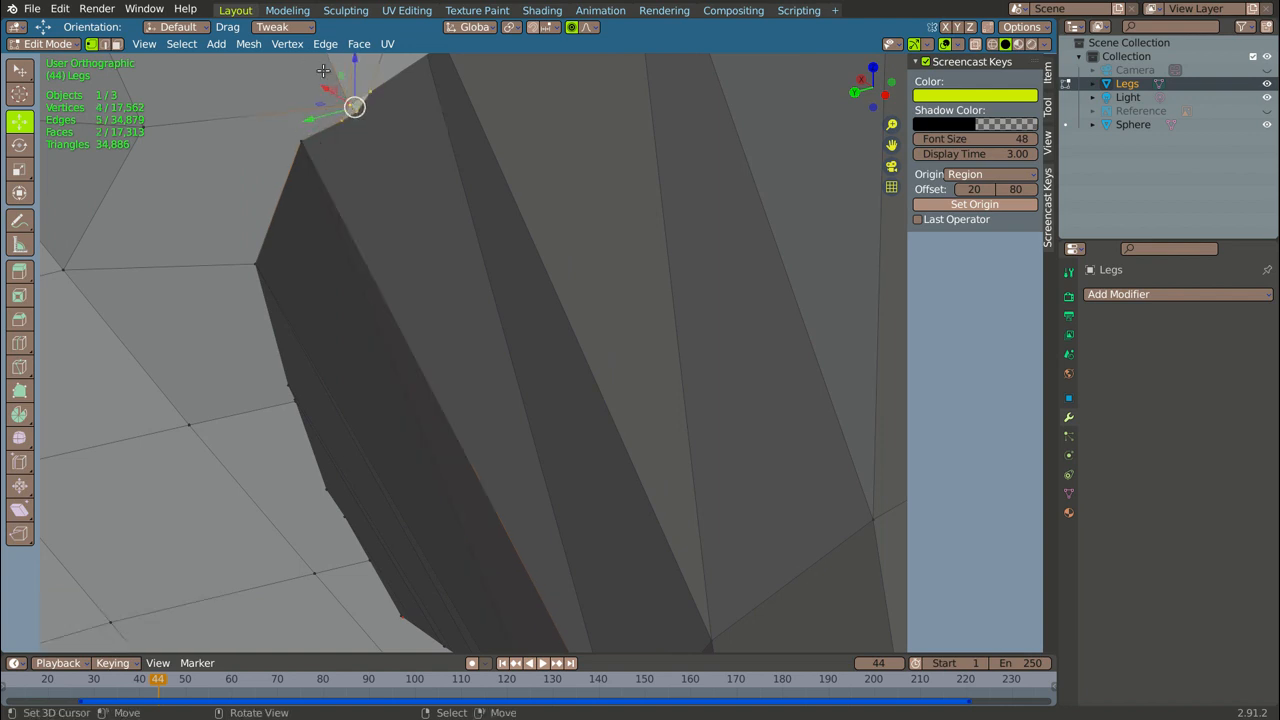
key(m)
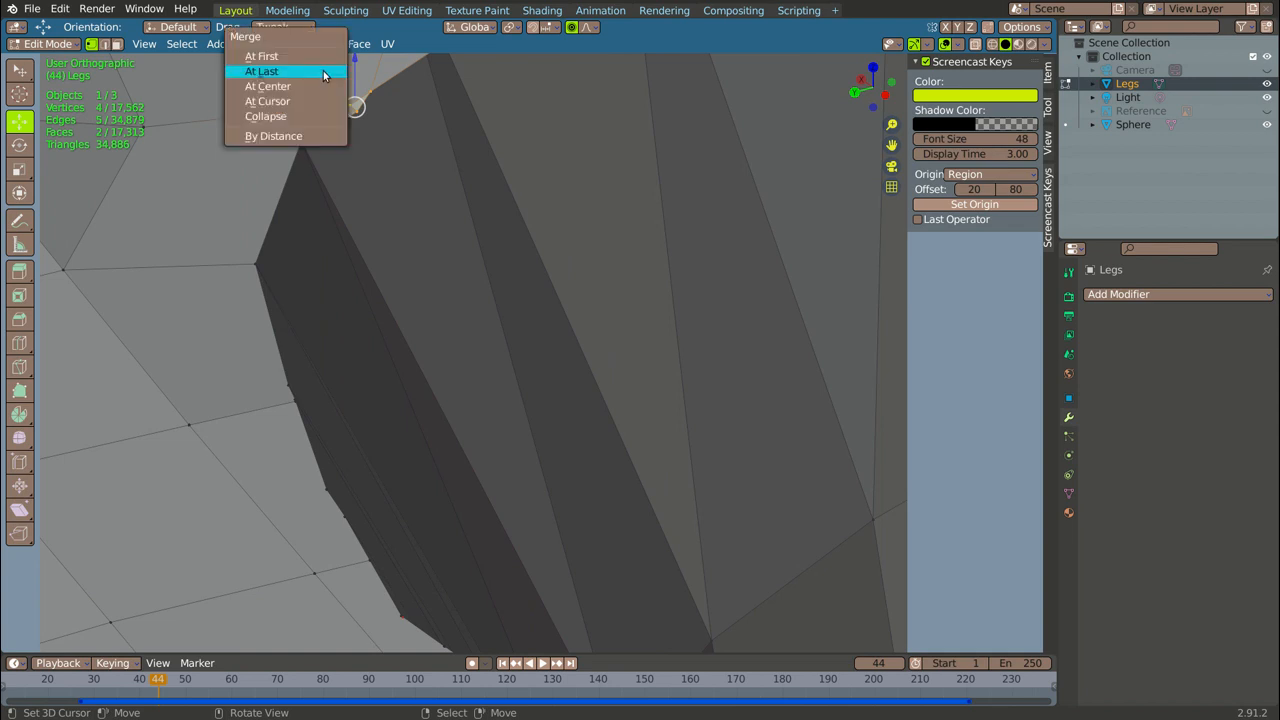
click(323, 72)
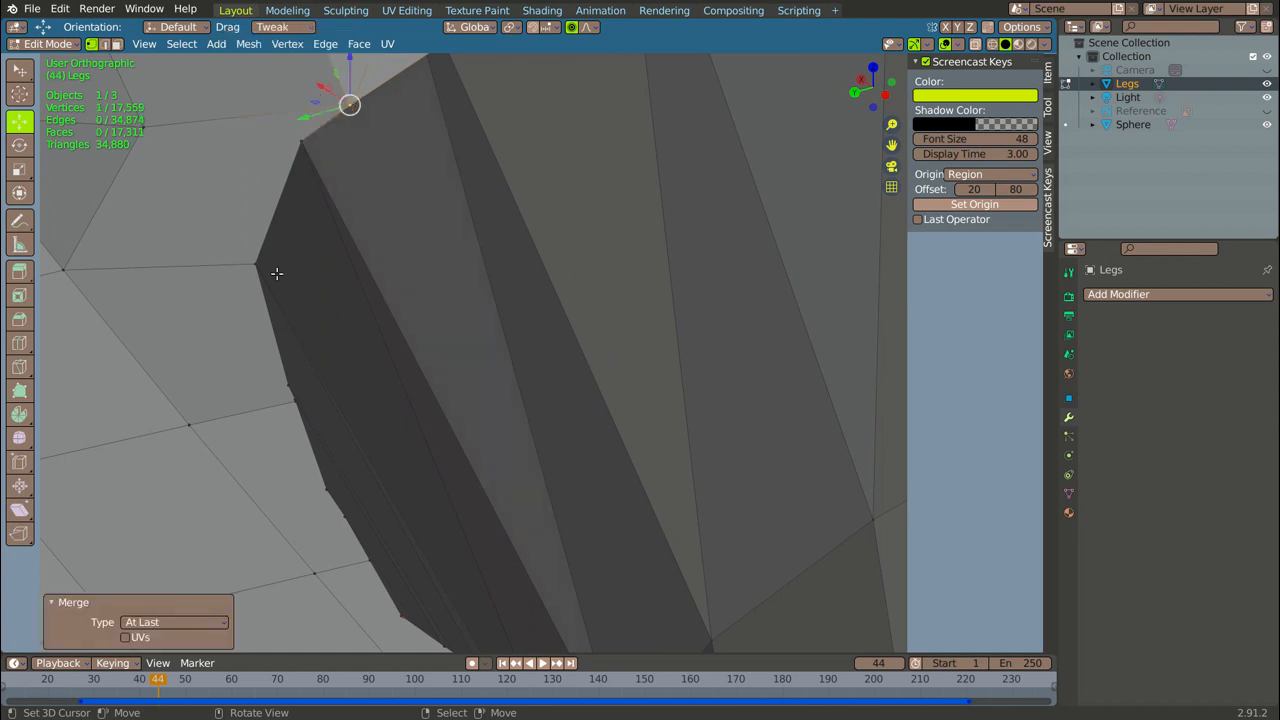
scroll(276, 273, down, 8)
scroll(443, 263, up, 2)
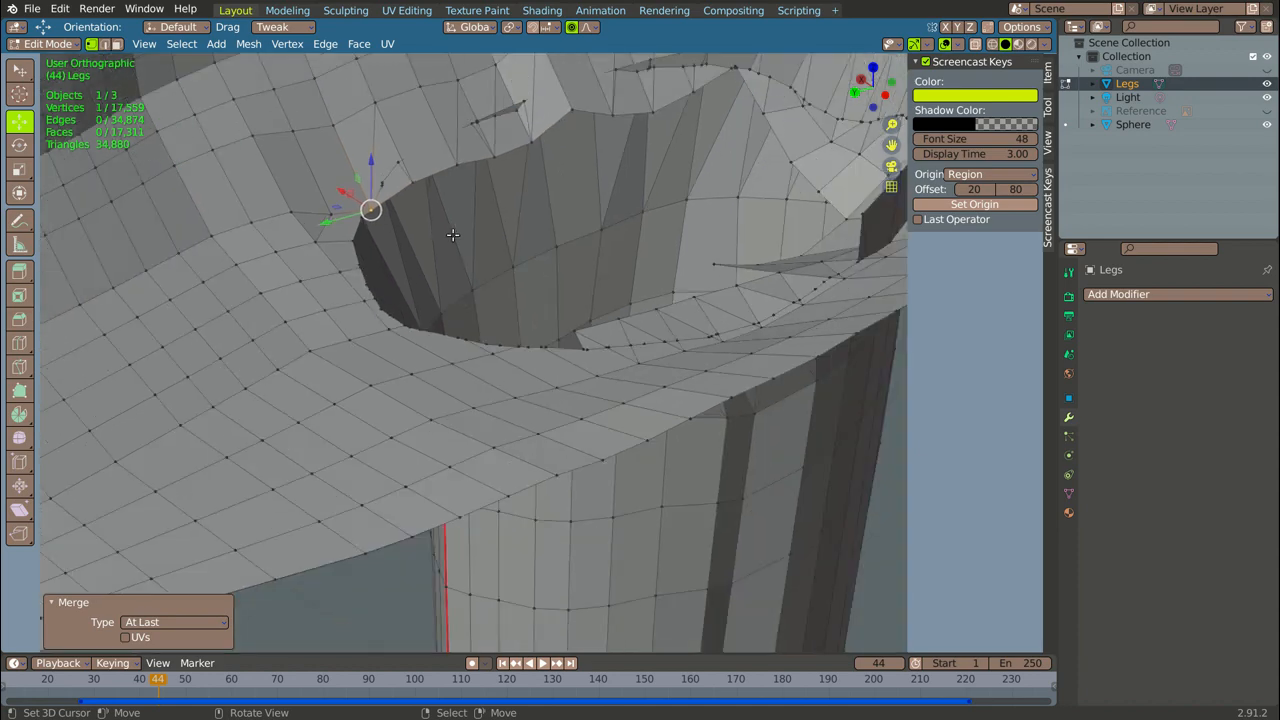
scroll(453, 235, down, 2)
scroll(352, 288, up, 4)
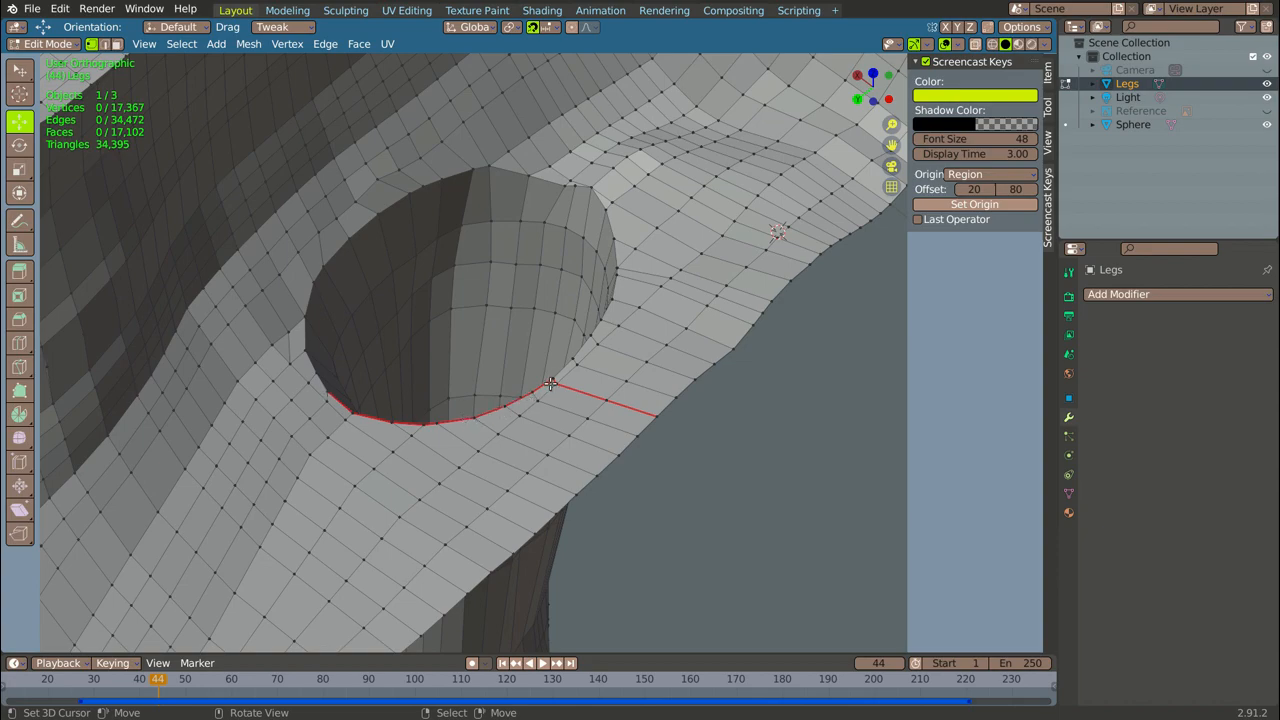
- Select the edge loop along the open border of the half horse body and mark it as a seam
middle_drag(429, 314, 531, 238)
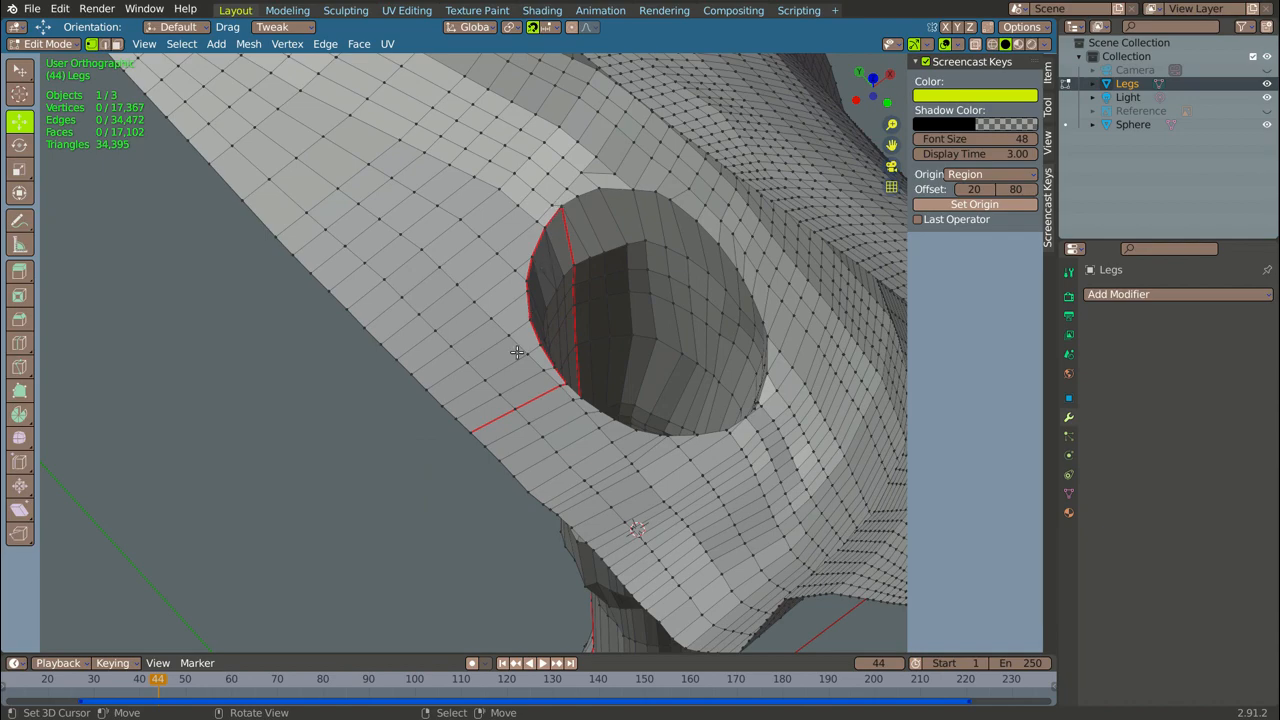
scroll(346, 277, down, 6)
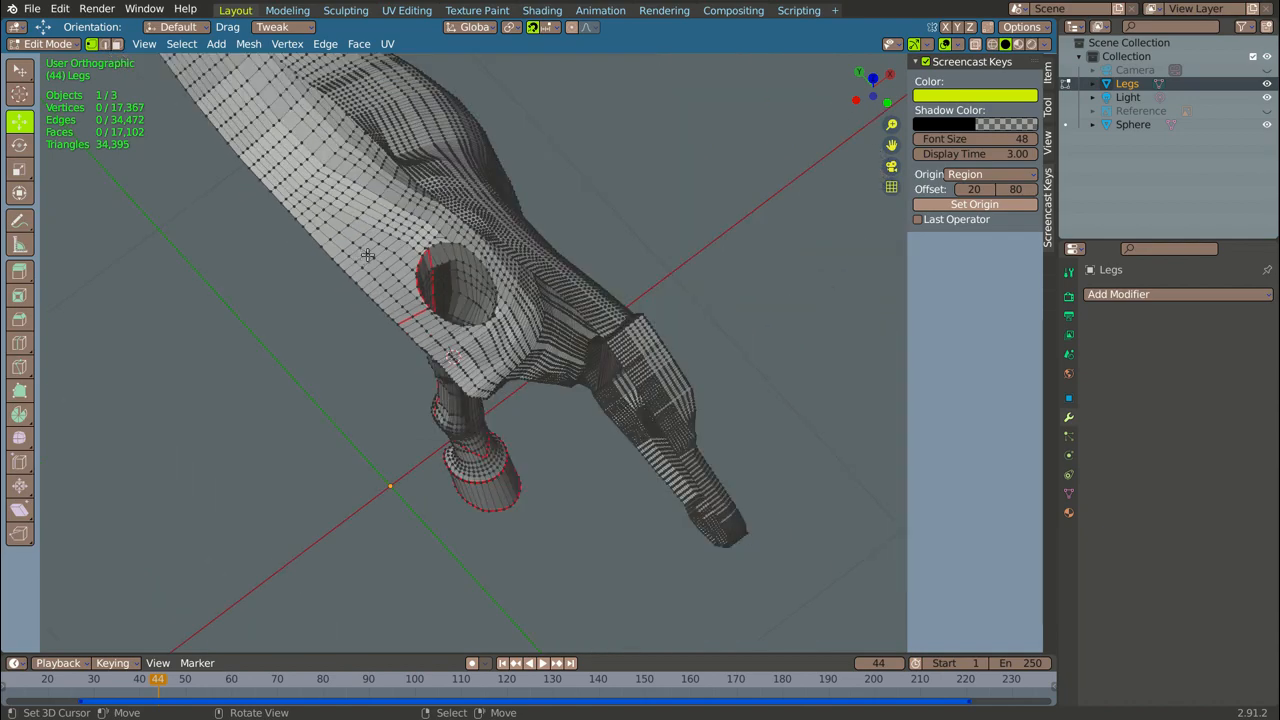
middle_drag(346, 277, 452, 243)
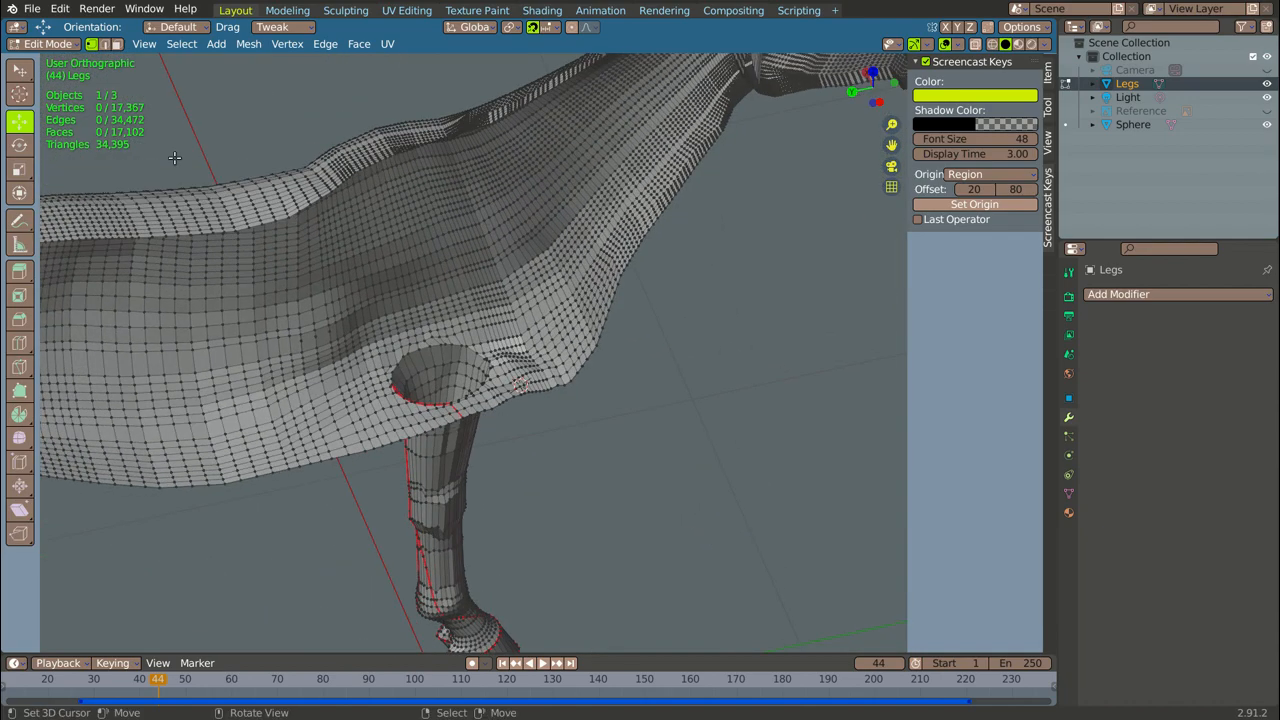
click(104, 44)
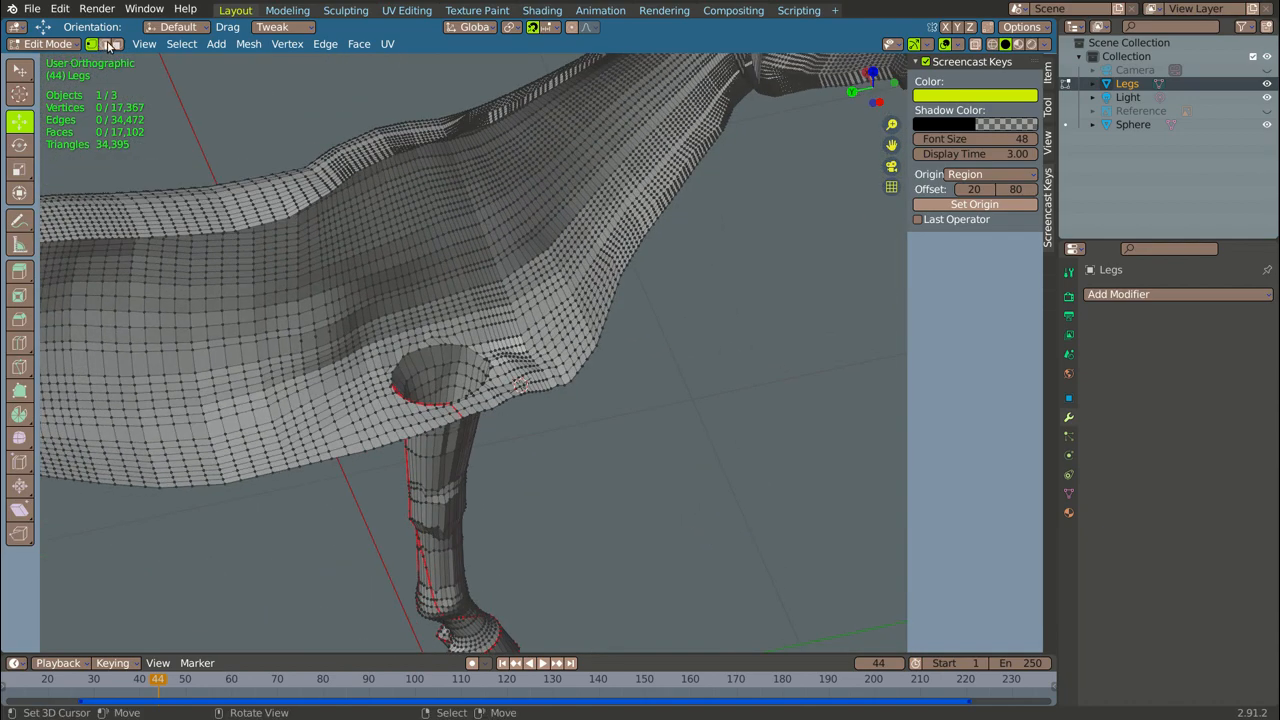
alt+click(576, 376)
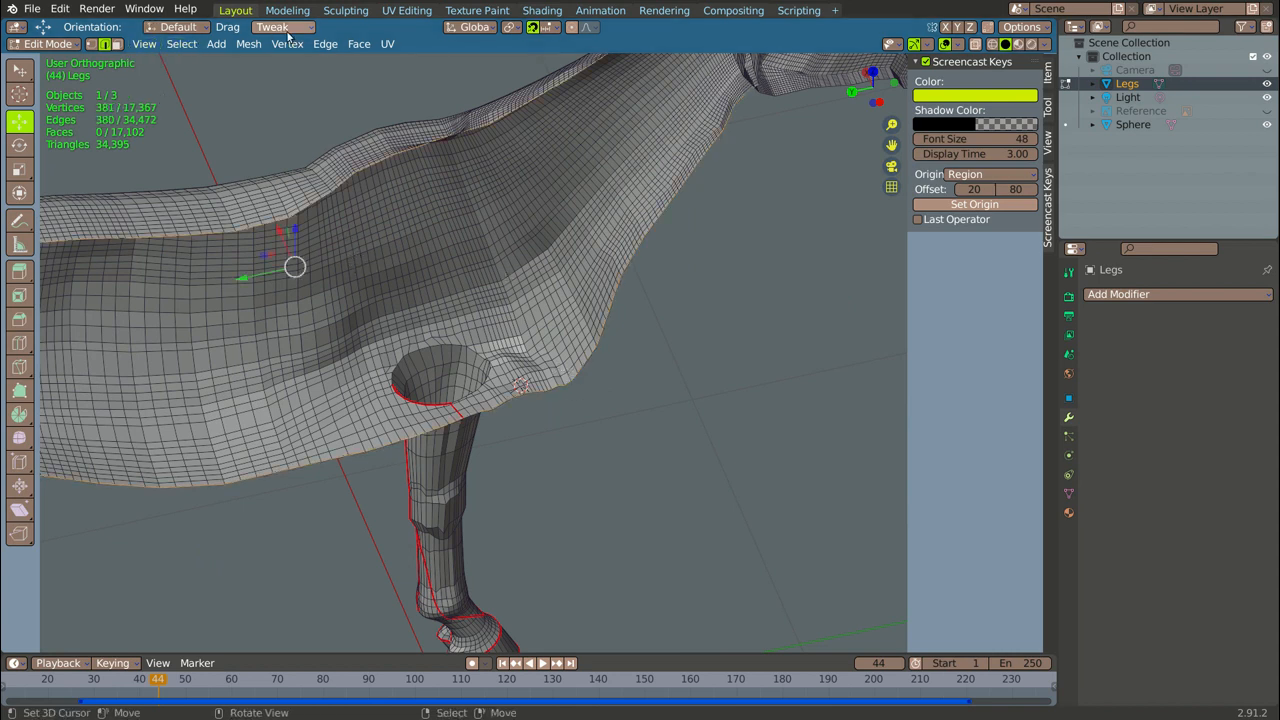
click(326, 44)
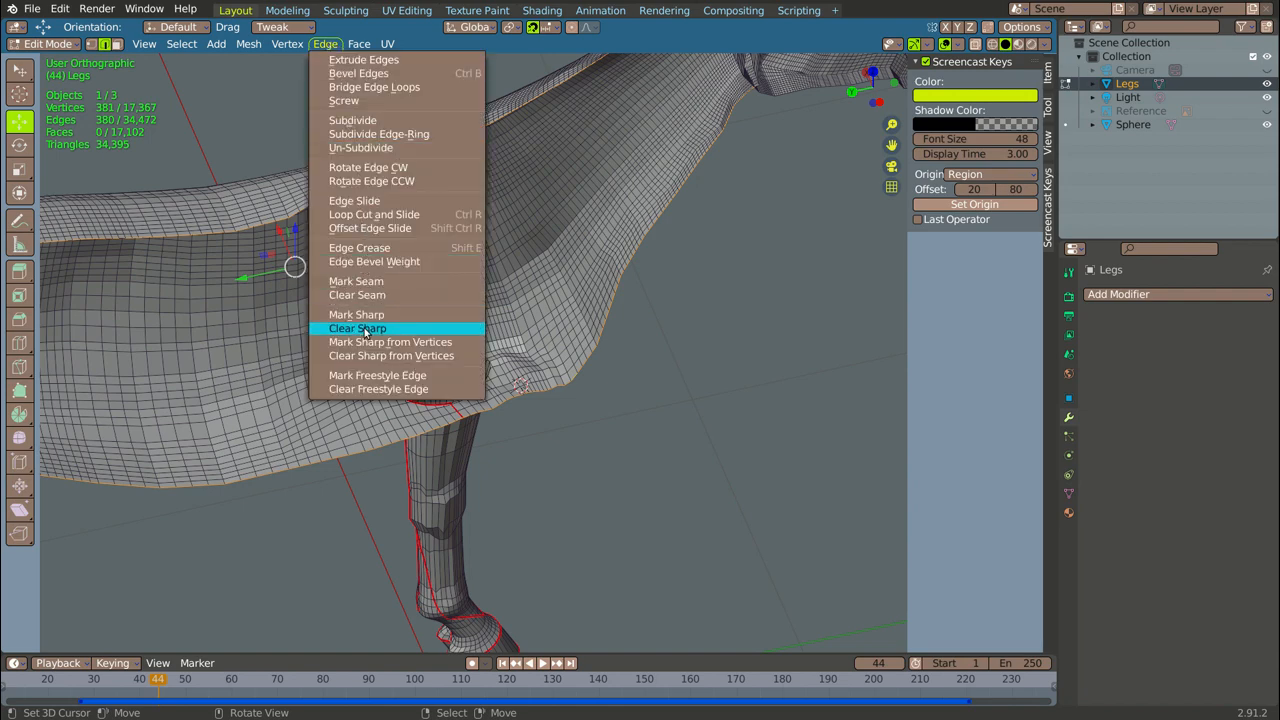
click(362, 282)
scroll(365, 286, down, 6)
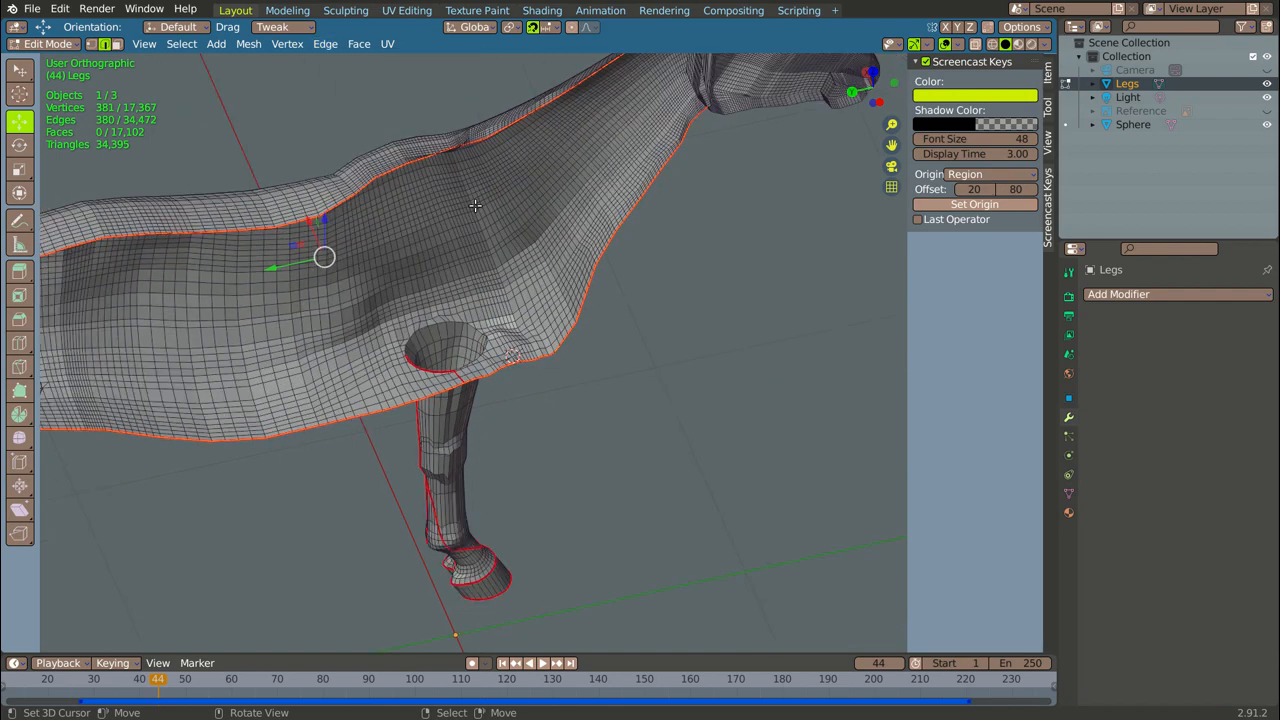
- Delete the two body vertices that hold the protruding faces at the upper end of the leg opening's red seam
middle_drag(572, 116, 470, 168)
scroll(386, 131, up, 5)
scroll(258, 132, down, 5)
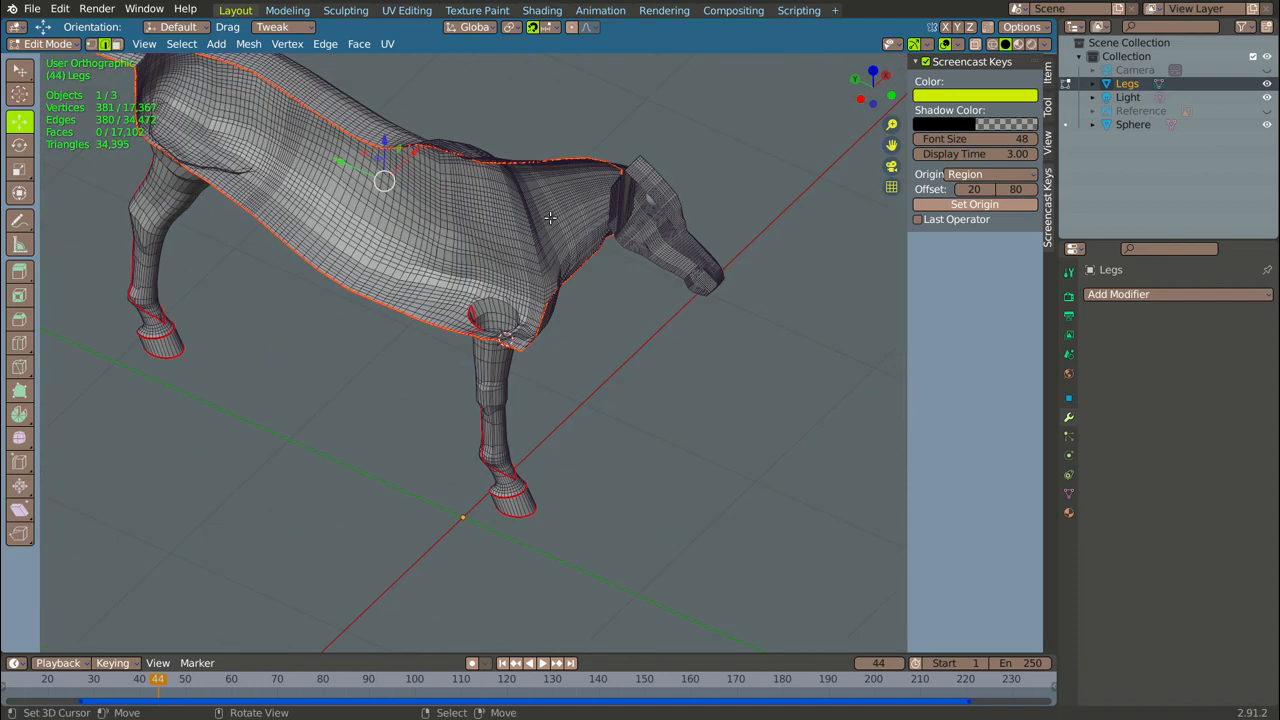
middle_drag(258, 132, 700, 190)
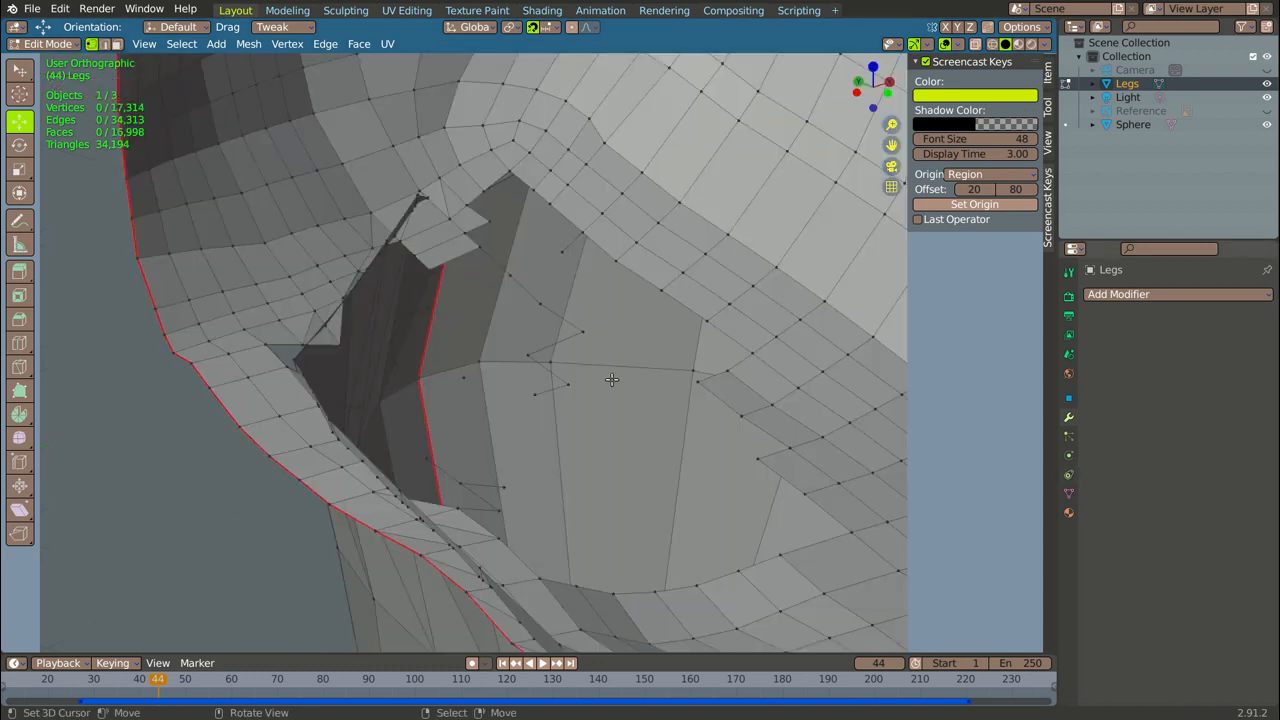
scroll(557, 319, up, 3)
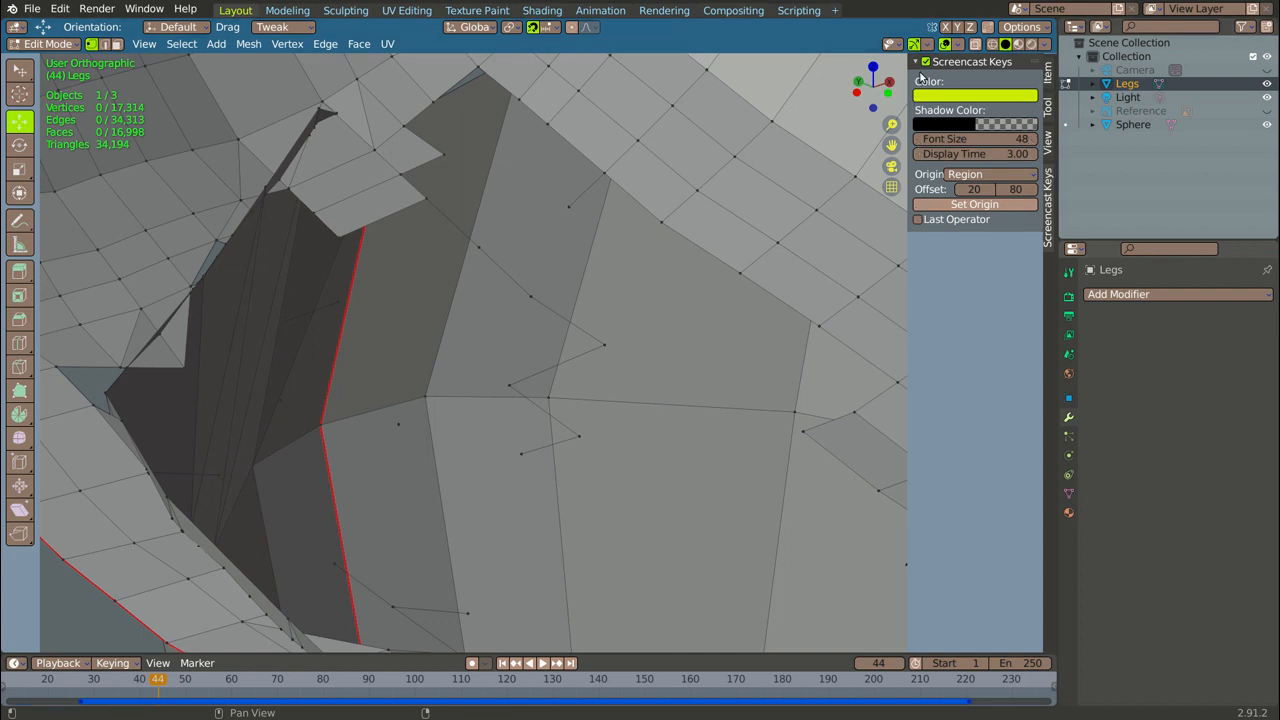
scroll(318, 203, up, 2)
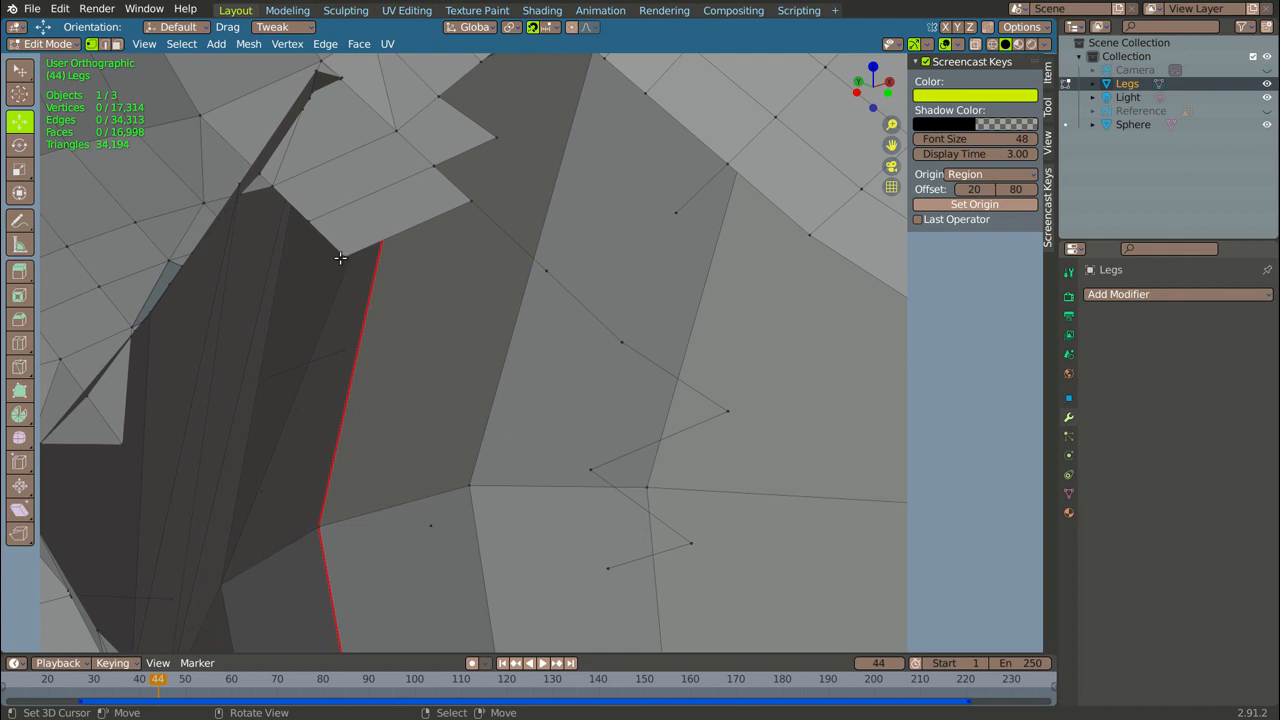
right_click(344, 253)
key(x)
key(v)
right_click(436, 161)
key(x)
key(v)
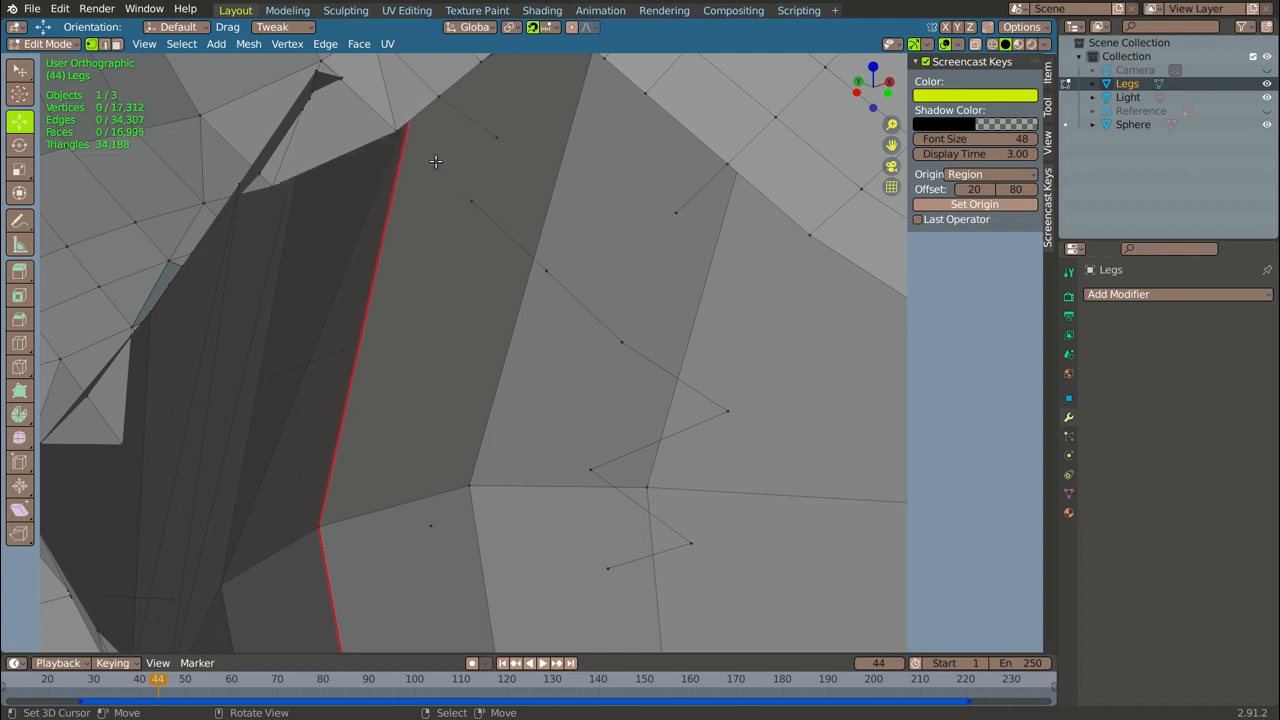
- Delete the seven stray vertices forming the zigzag edge chain across the inner faces of the leg opening
right_click(479, 200)
key(x)
key(v)
right_click(557, 271)
key(x)
key(v)
right_click(624, 336)
key(x)
key(v)
right_click(733, 414)
key(x)
key(v)
right_click(591, 464)
key(x)
key(v)
right_click(689, 542)
key(x)
key(v)
right_click(607, 567)
key(x)
key(v)
- Delete six body vertices along the upper rim of the leg opening whose faces overlap the leg's inner surface
right_click(727, 163)
key(x)
key(v)
right_click(776, 118)
key(x)
key(v)
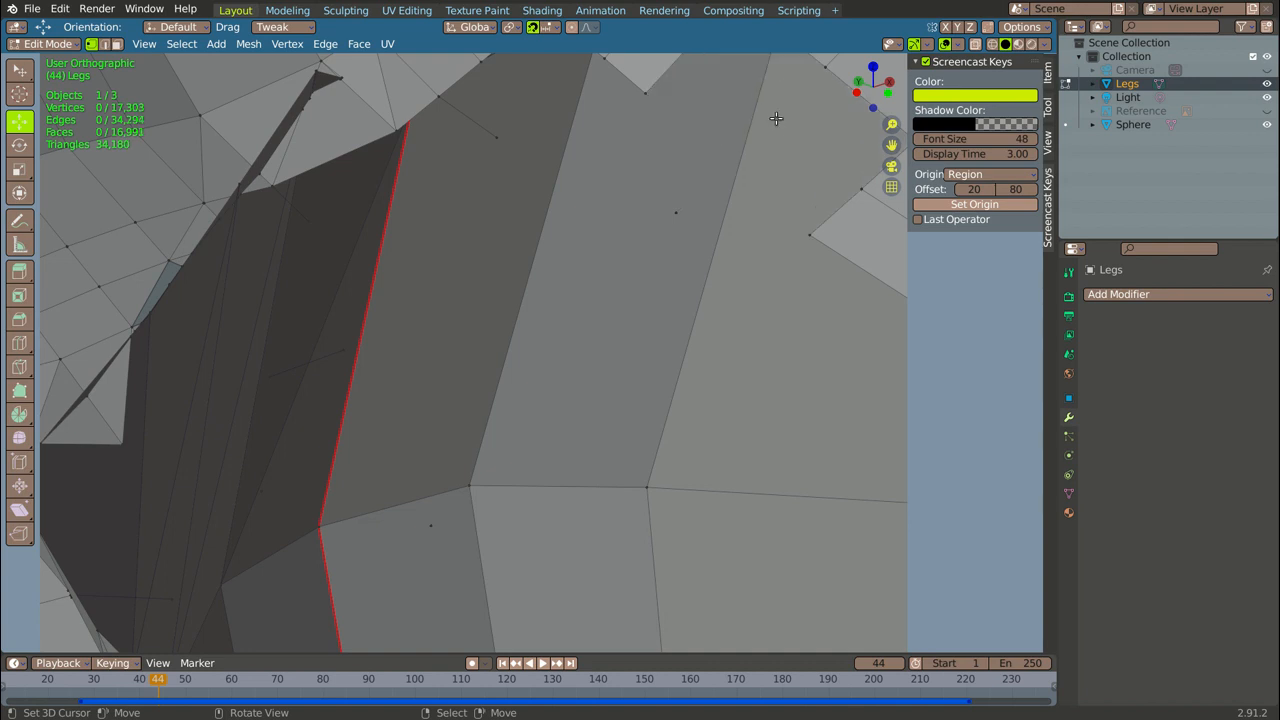
right_click(810, 234)
key(x)
key(v)
right_click(860, 189)
key(x)
key(v)
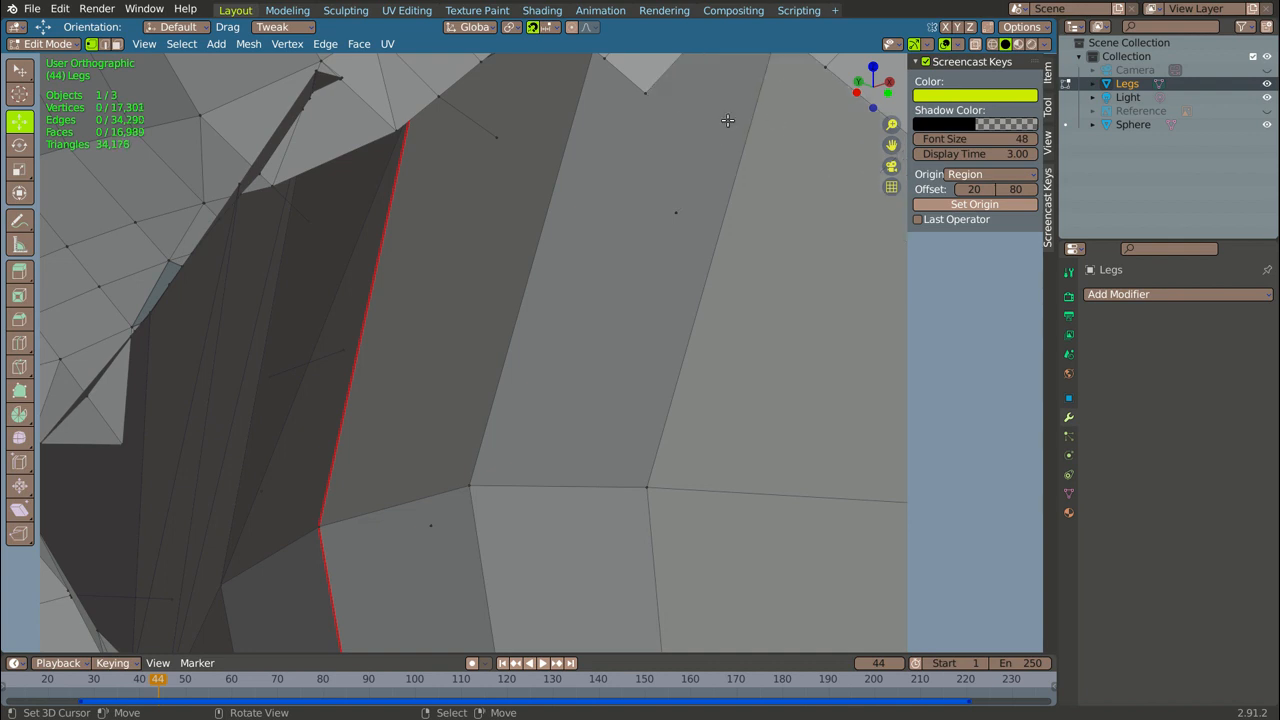
right_click(648, 97)
key(x)
key(v)
right_click(436, 89)
key(x)
key(v)
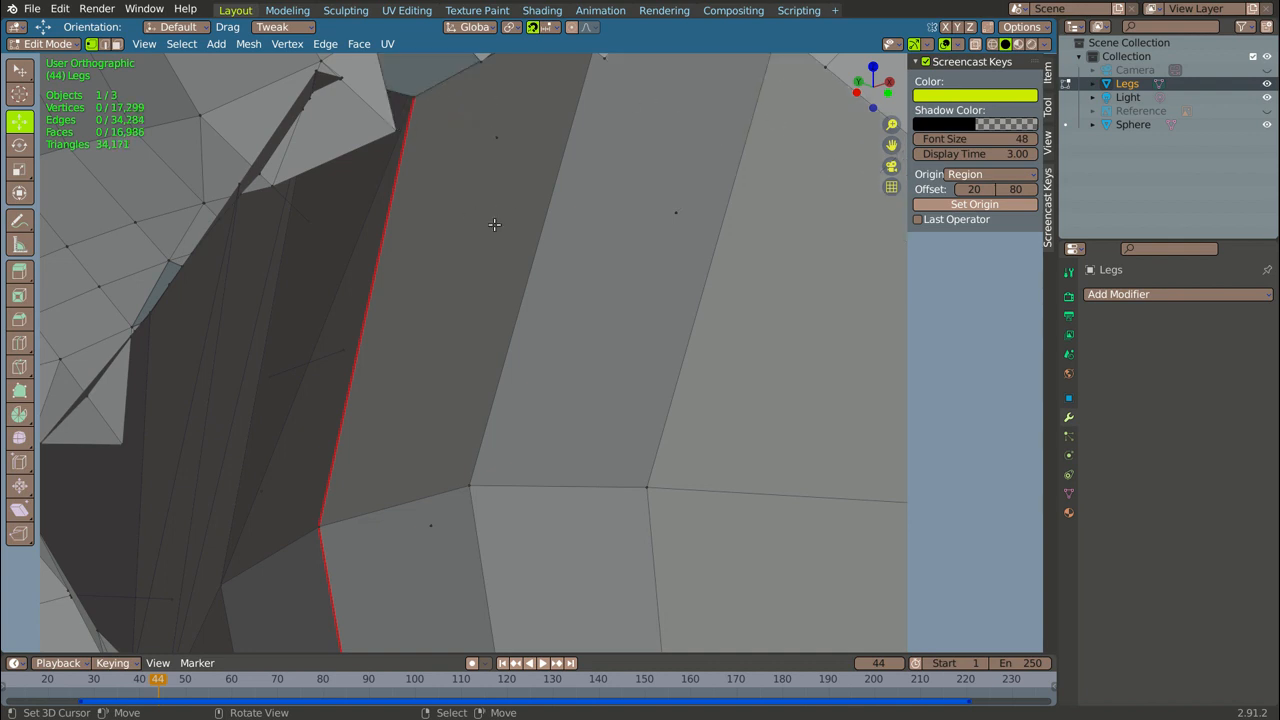
- Delete five more body vertices at the jagged tips along the upper rim, from its outer slope toward the middle
scroll(495, 223, down, 2)
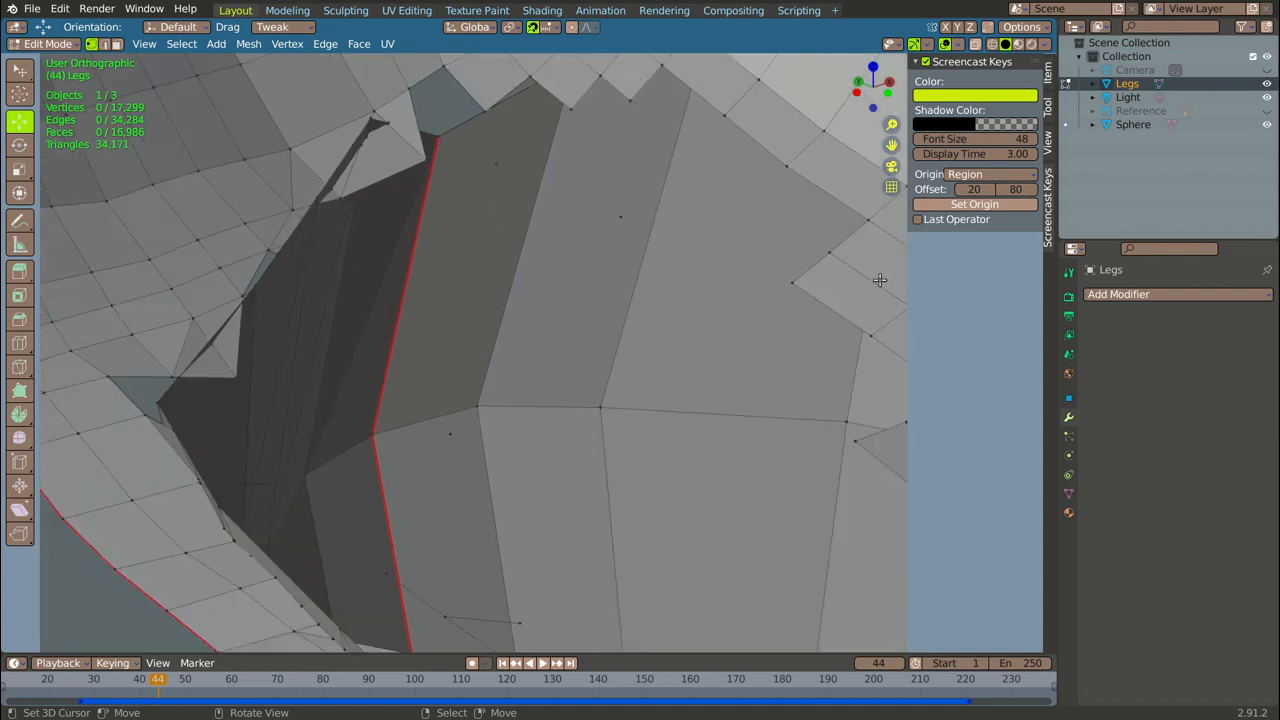
right_click(778, 166)
key(x)
key(v)
right_click(725, 112)
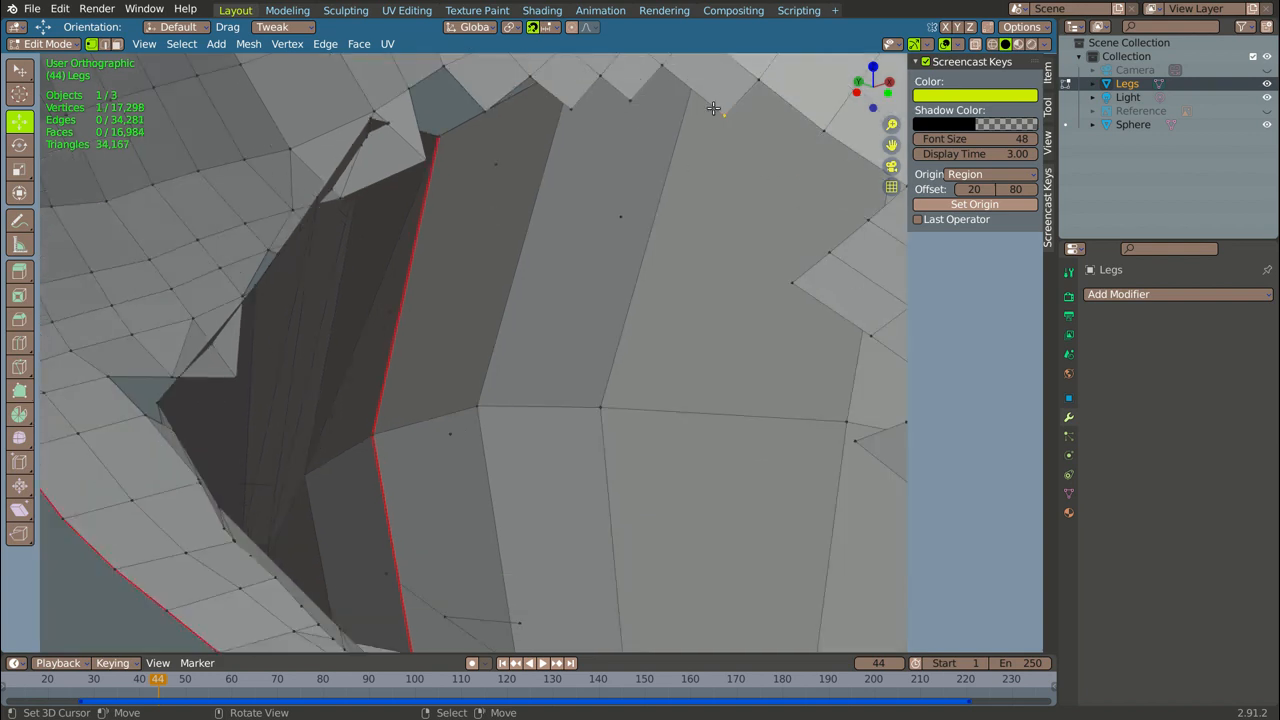
key(x)
key(v)
right_click(630, 99)
key(x)
key(v)
right_click(573, 109)
key(x)
key(v)
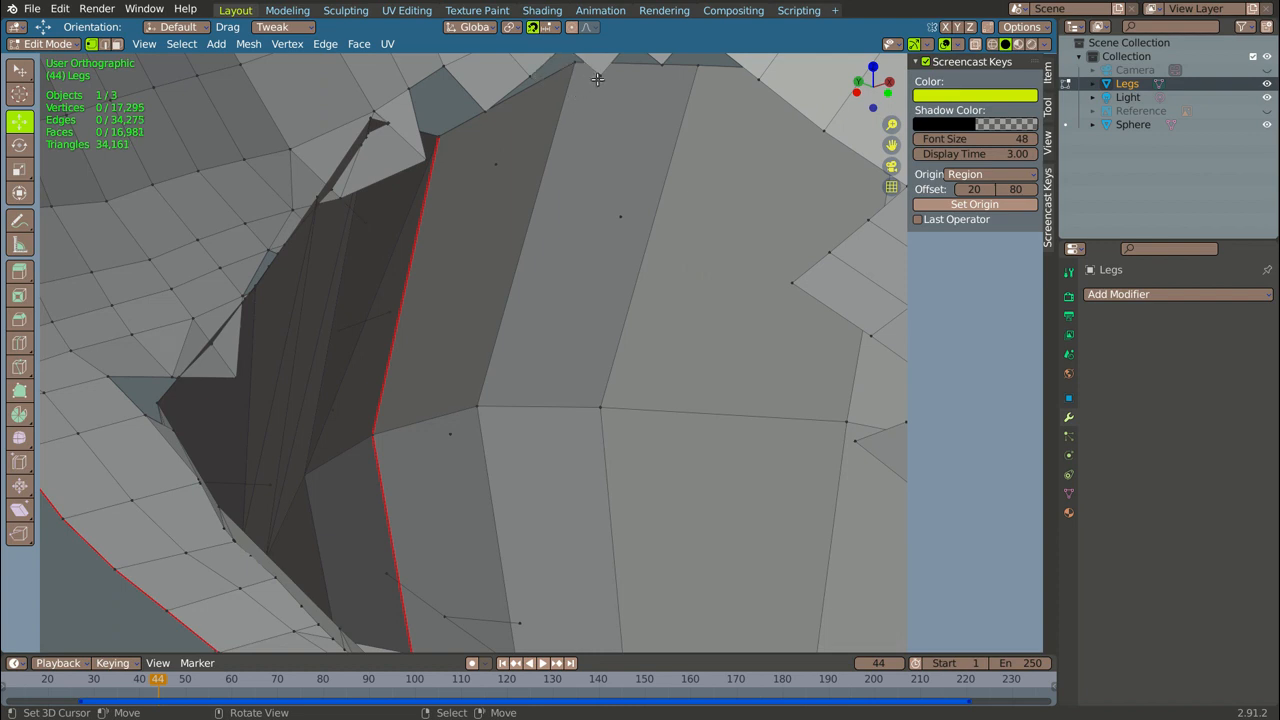
right_click(599, 77)
key(x)
key(v)
- Delete five body vertices inside the grid of faces that overlaps the far side of the leg opening
scroll(472, 280, down, 3)
scroll(740, 360, up, 3)
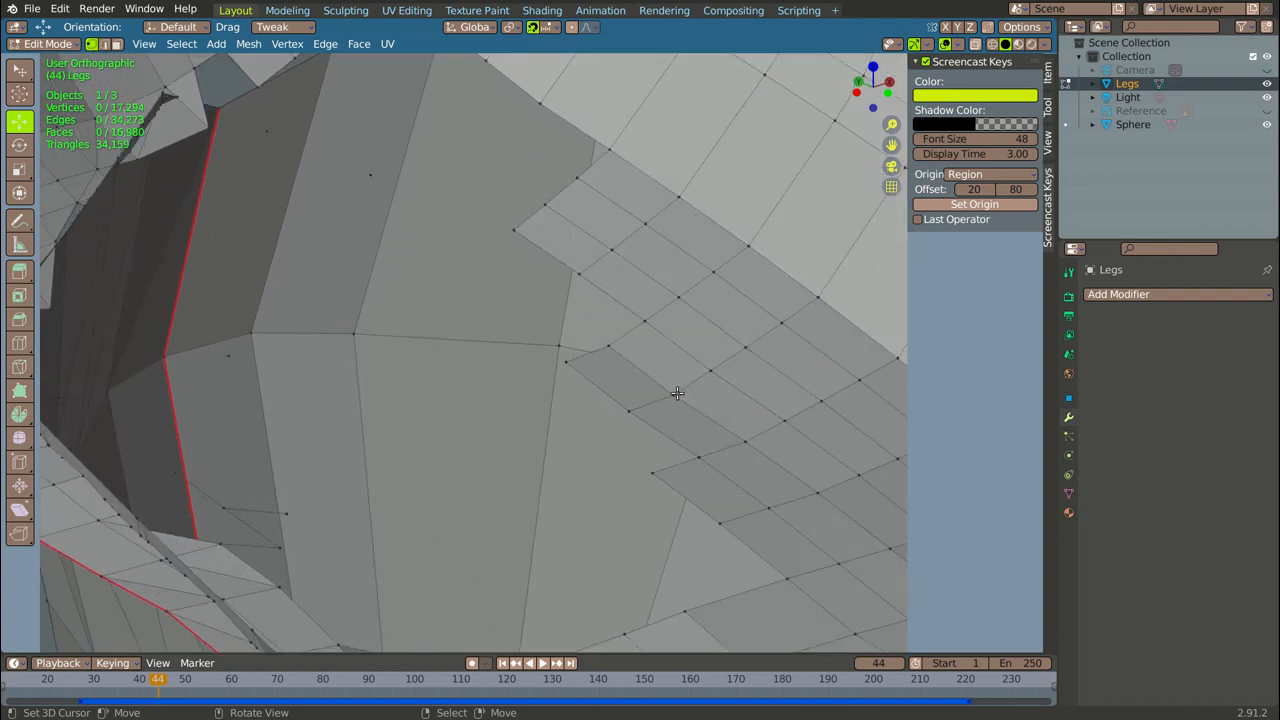
right_click(672, 389)
key(x)
key(v)
right_click(609, 250)
key(x)
key(v)
right_click(817, 491)
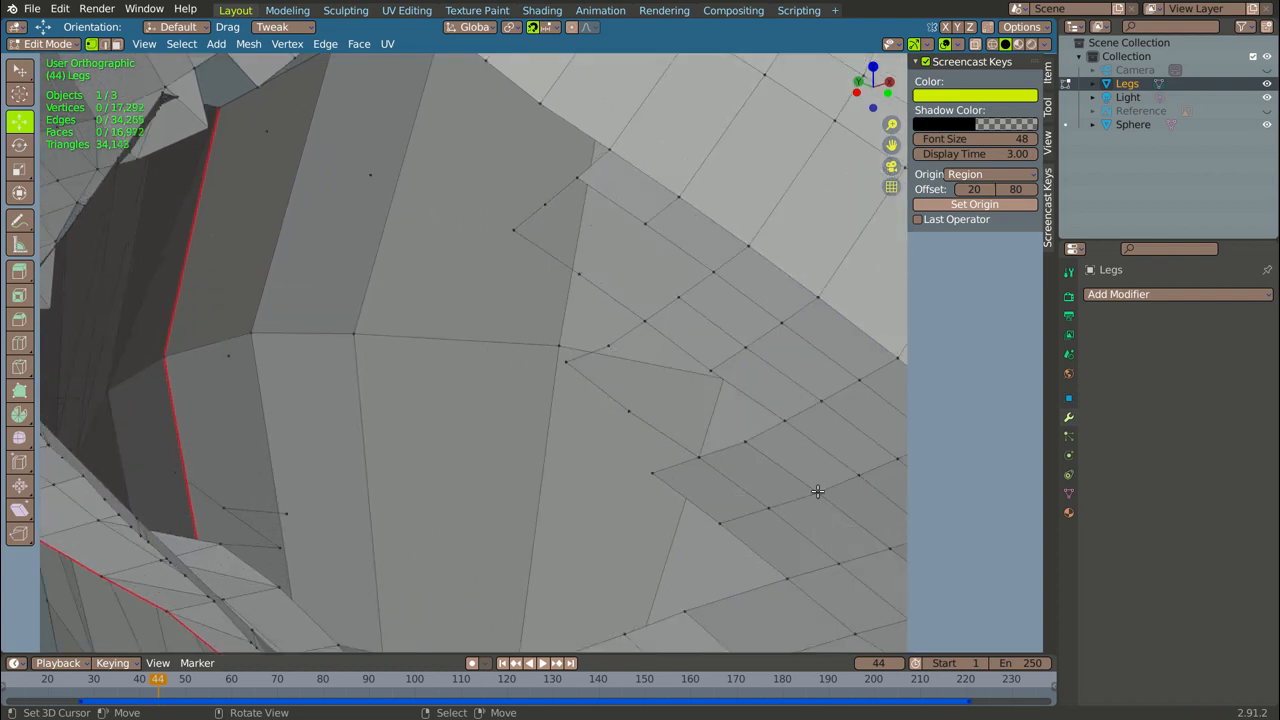
key(x)
key(v)
right_click(720, 522)
key(x)
key(v)
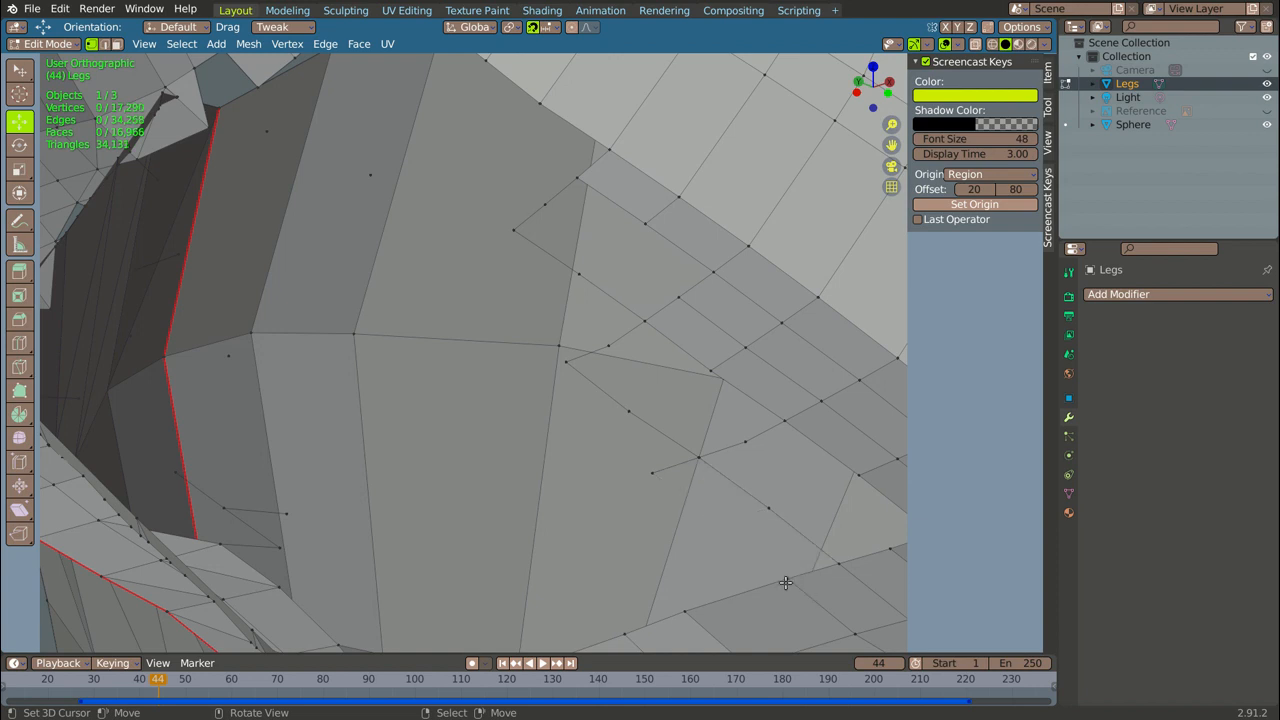
right_click(787, 578)
key(x)
key(v)
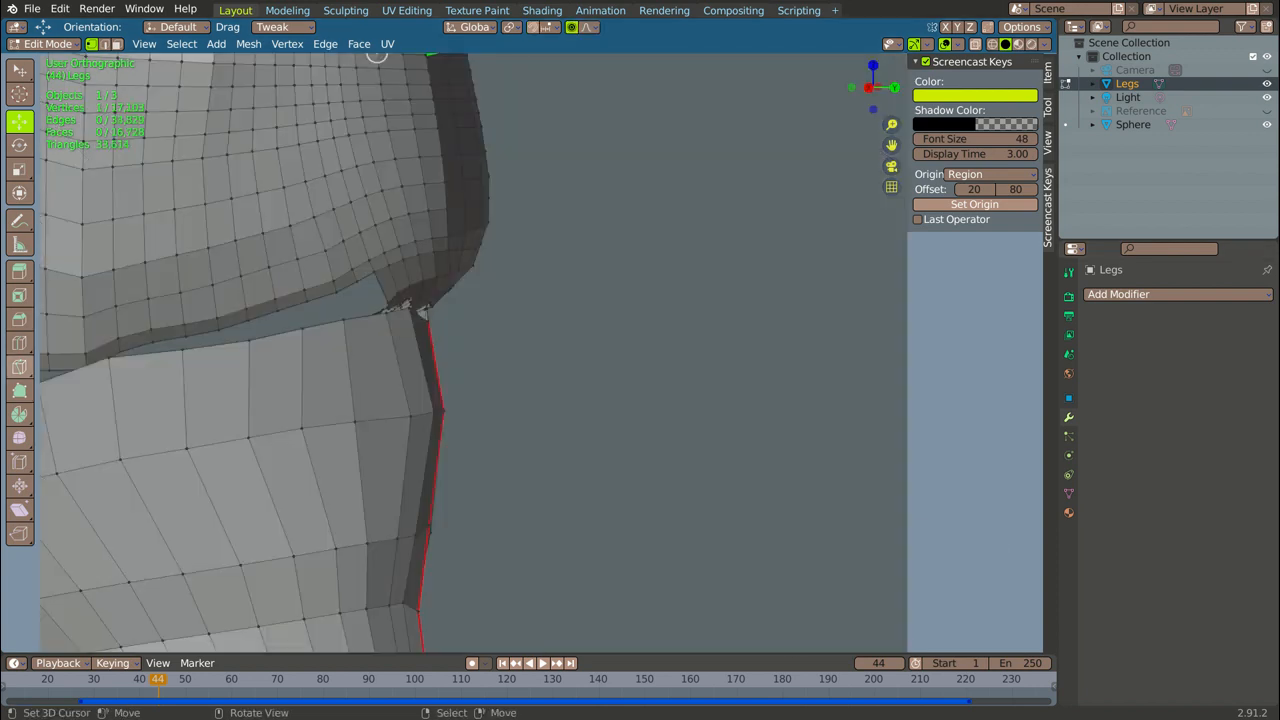
- Delete the body vertex in the face patch that hangs over the near end of the gap above the leg
scroll(212, 264, down, 8)
middle_drag(202, 267, 71, 335)
scroll(66, 304, up, 10)
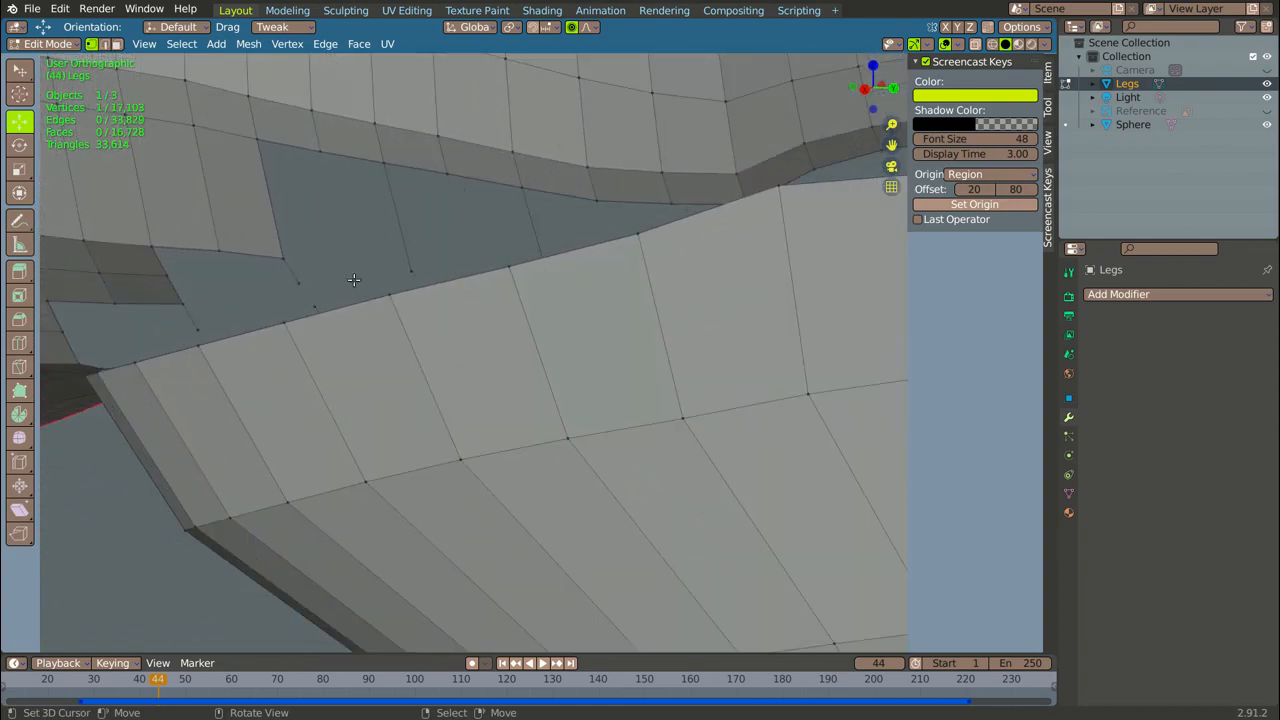
scroll(270, 267, up, 3)
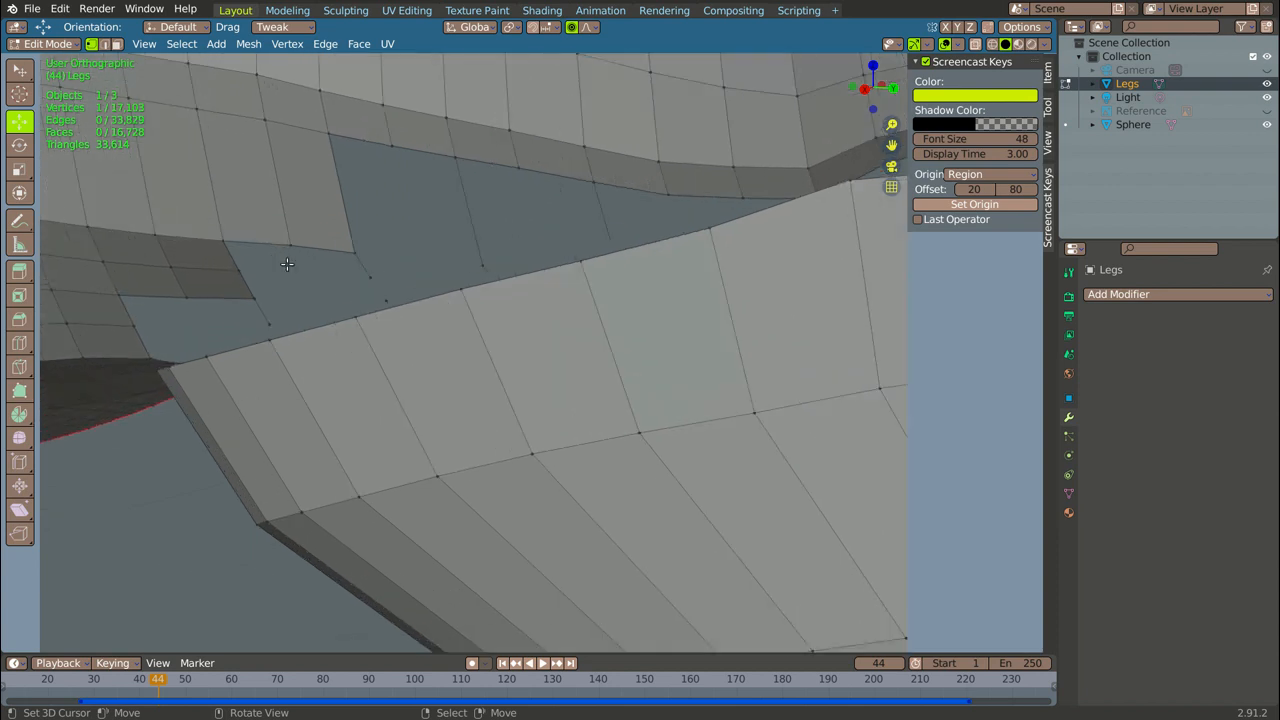
click(171, 267)
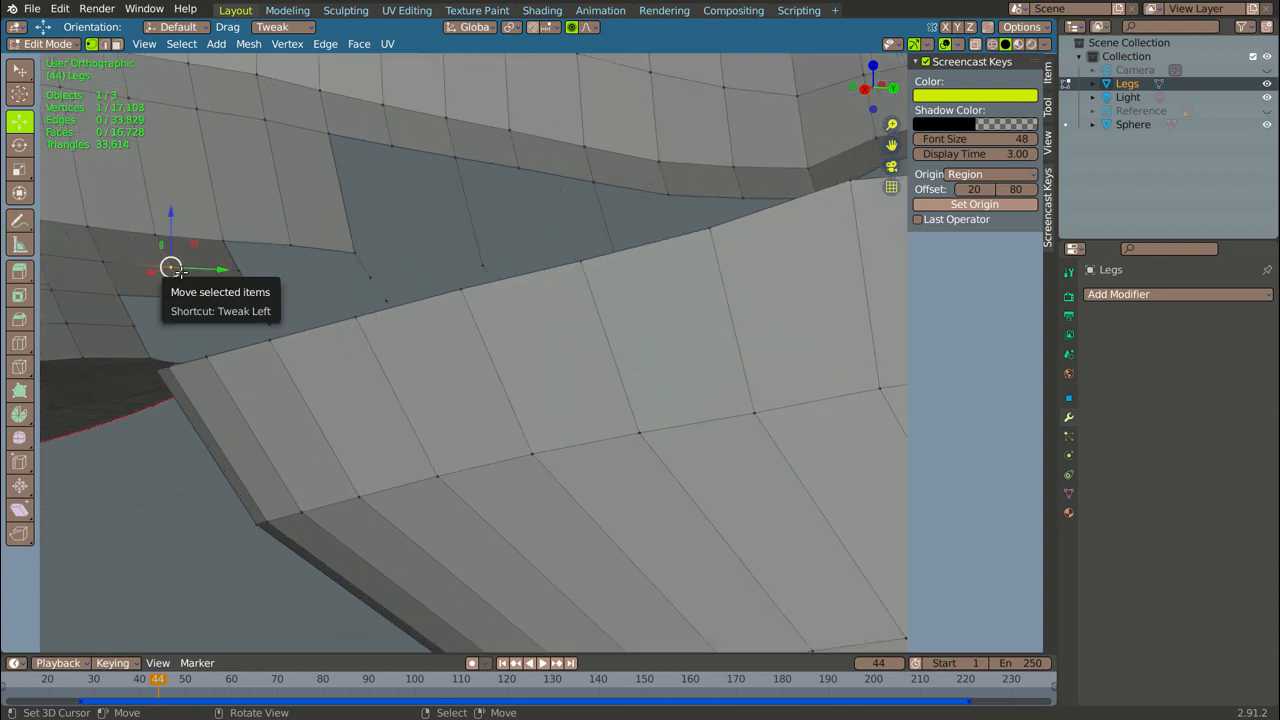
key(x)
click(181, 272)
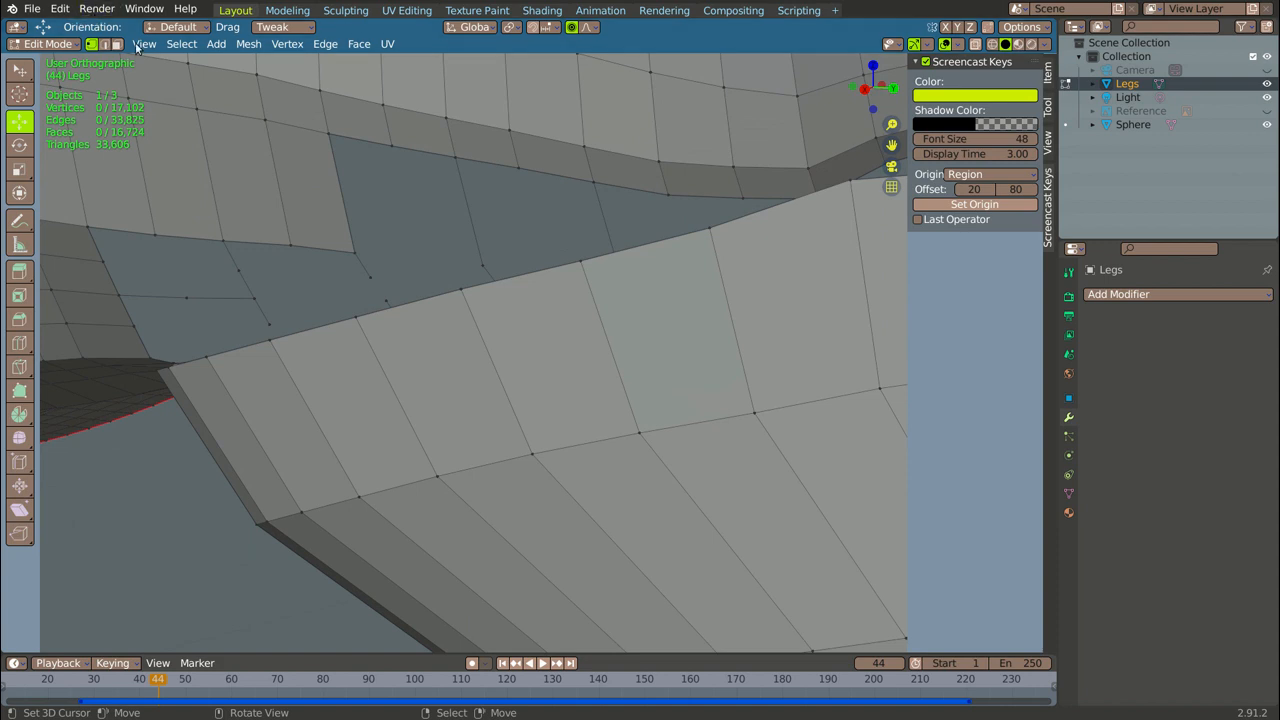
- Select the whole mesh and delete all of its loose geometry
key(a)
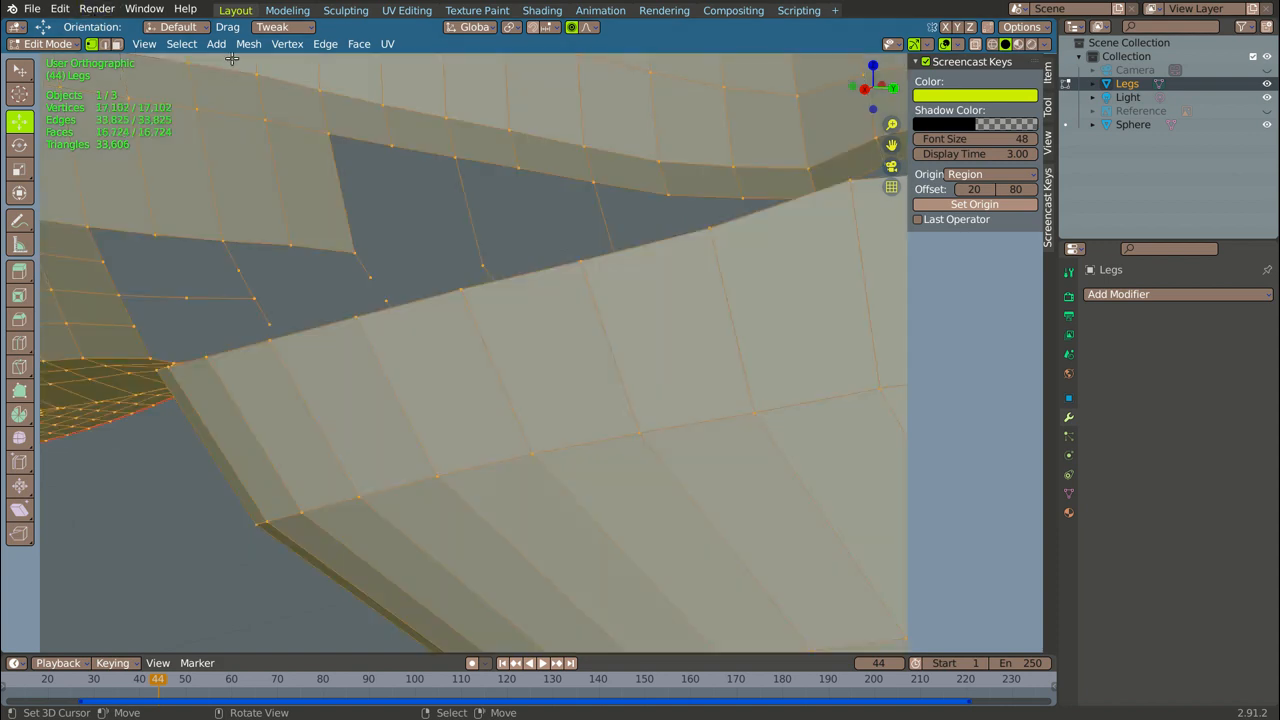
click(248, 43)
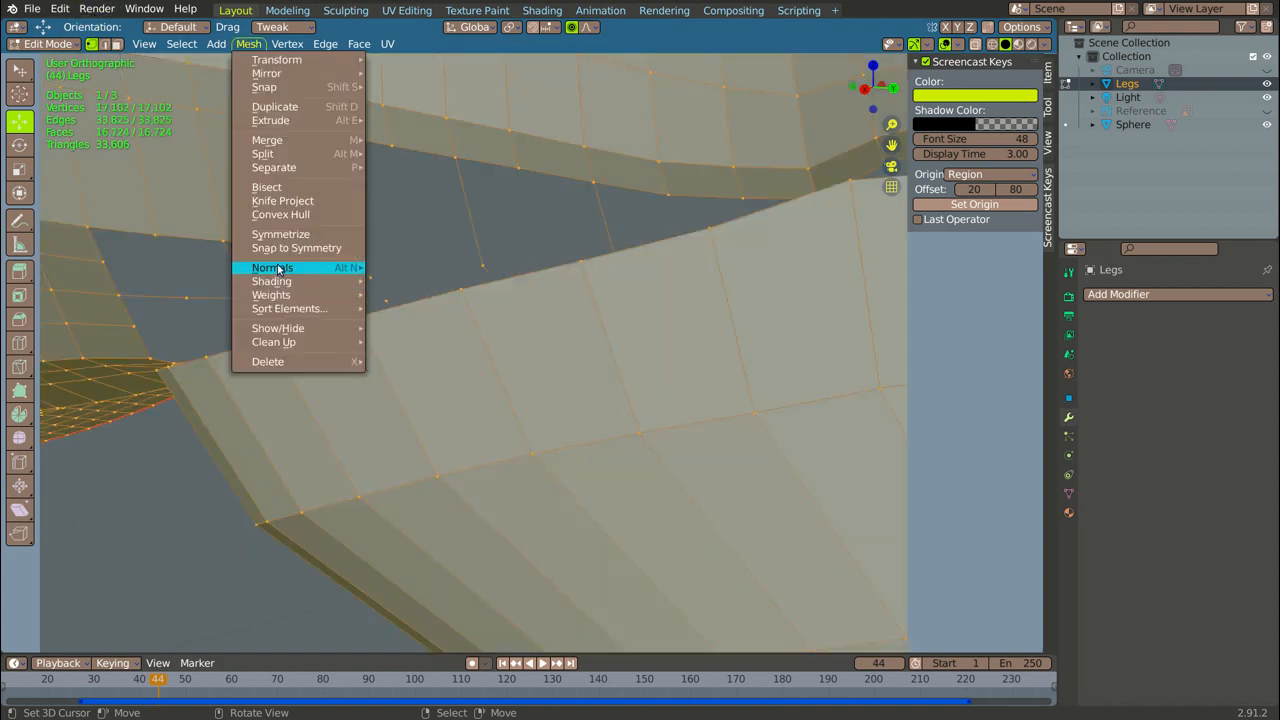
mouse_move(362, 342)
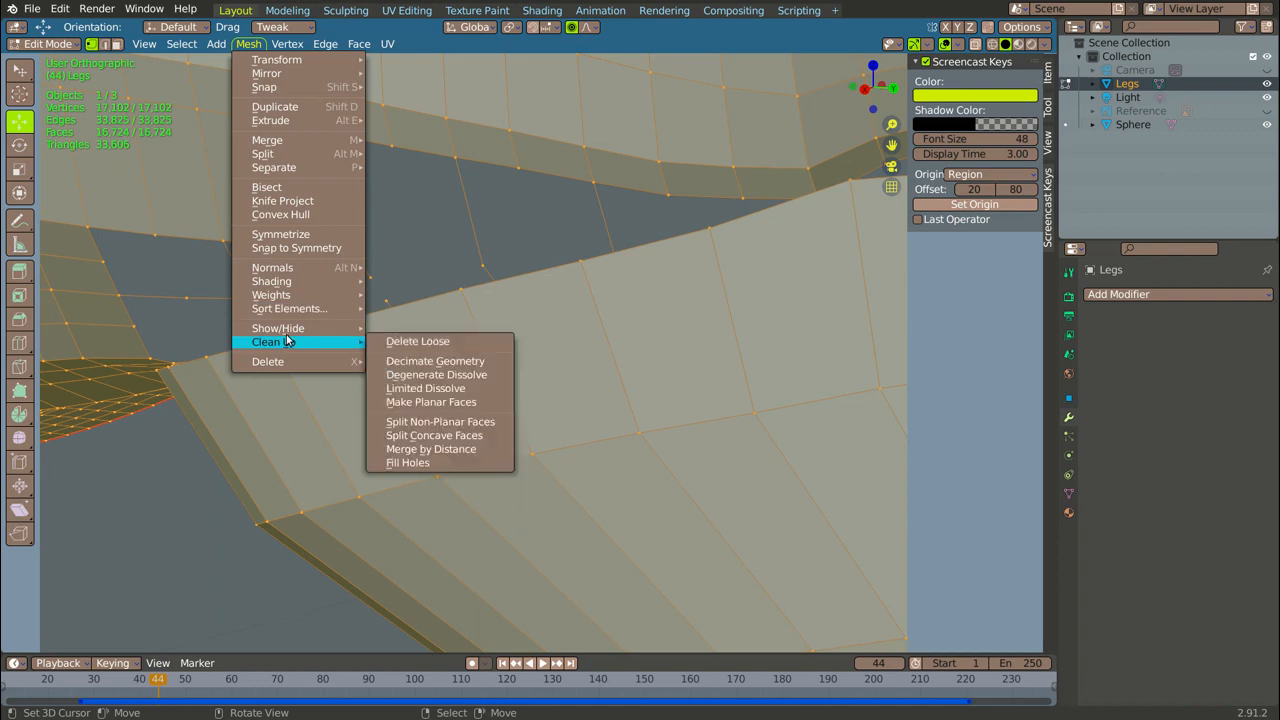
click(418, 343)
- Select the path of faces from the notch above the leg around the body's lower corner in face mode and delete it
scroll(269, 197, down, 3)
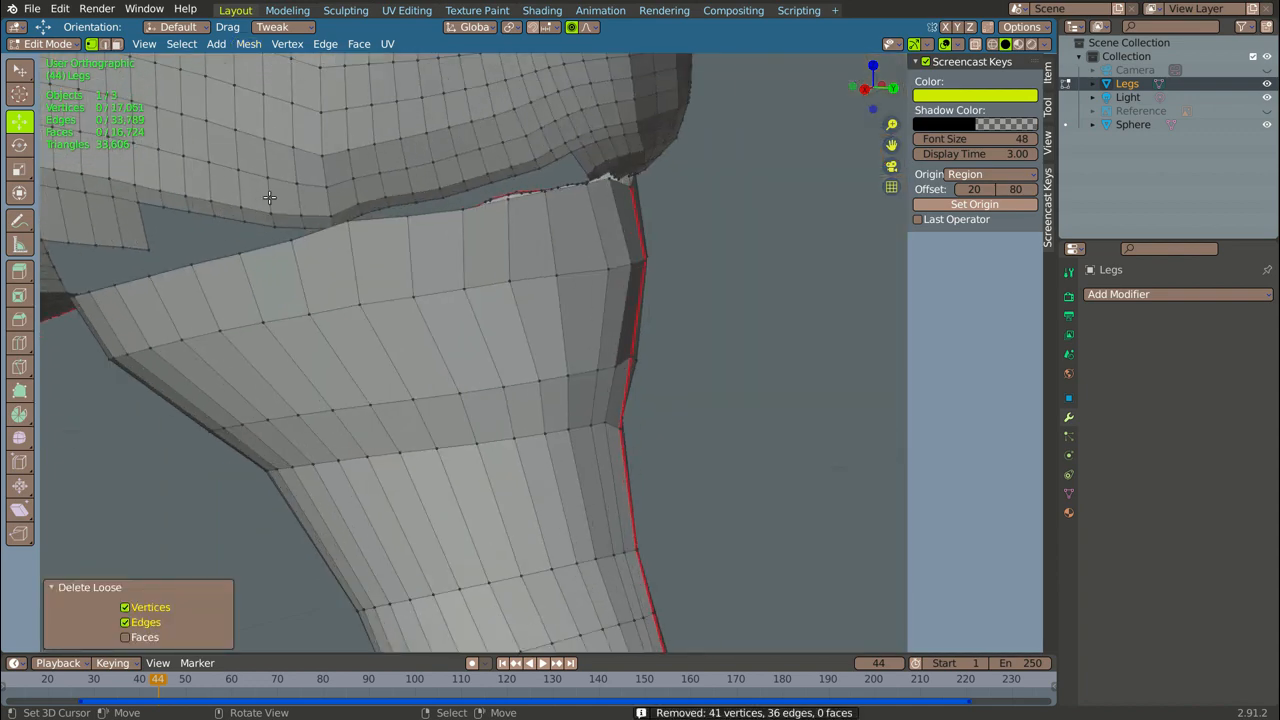
scroll(269, 197, up, 1)
scroll(270, 200, down, 2)
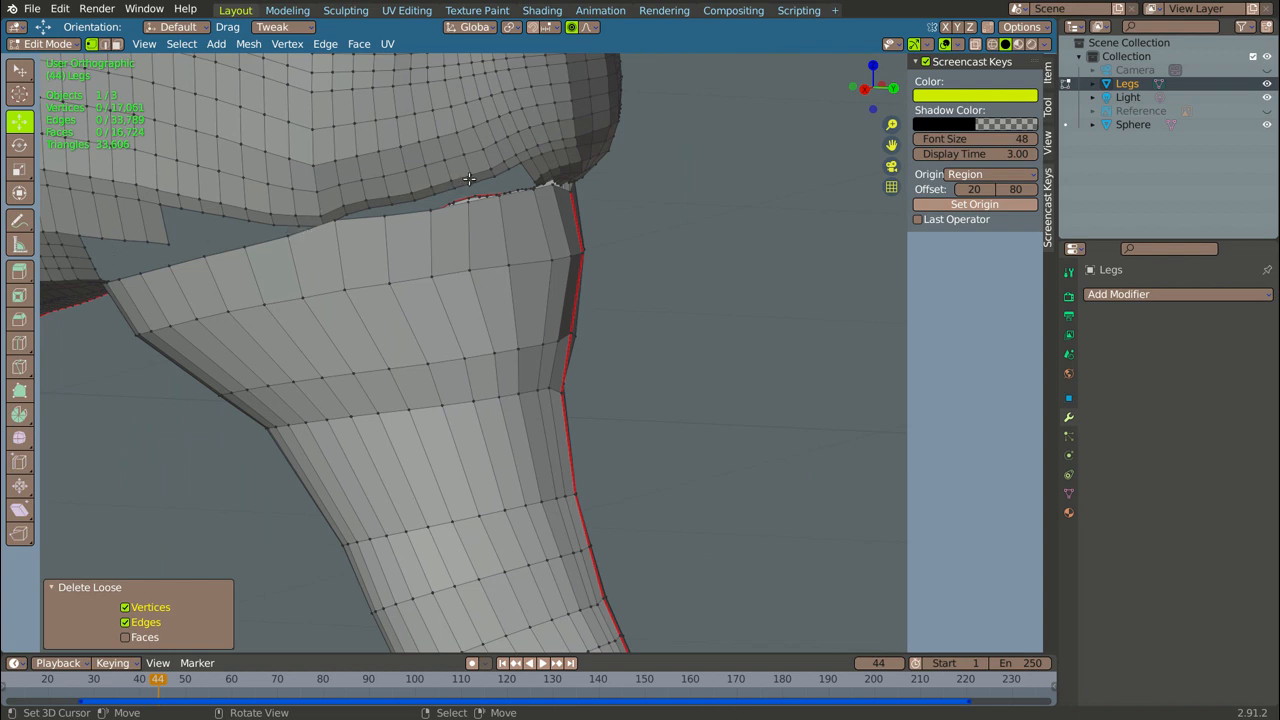
middle_drag(470, 180, 444, 185)
scroll(444, 185, down, 3)
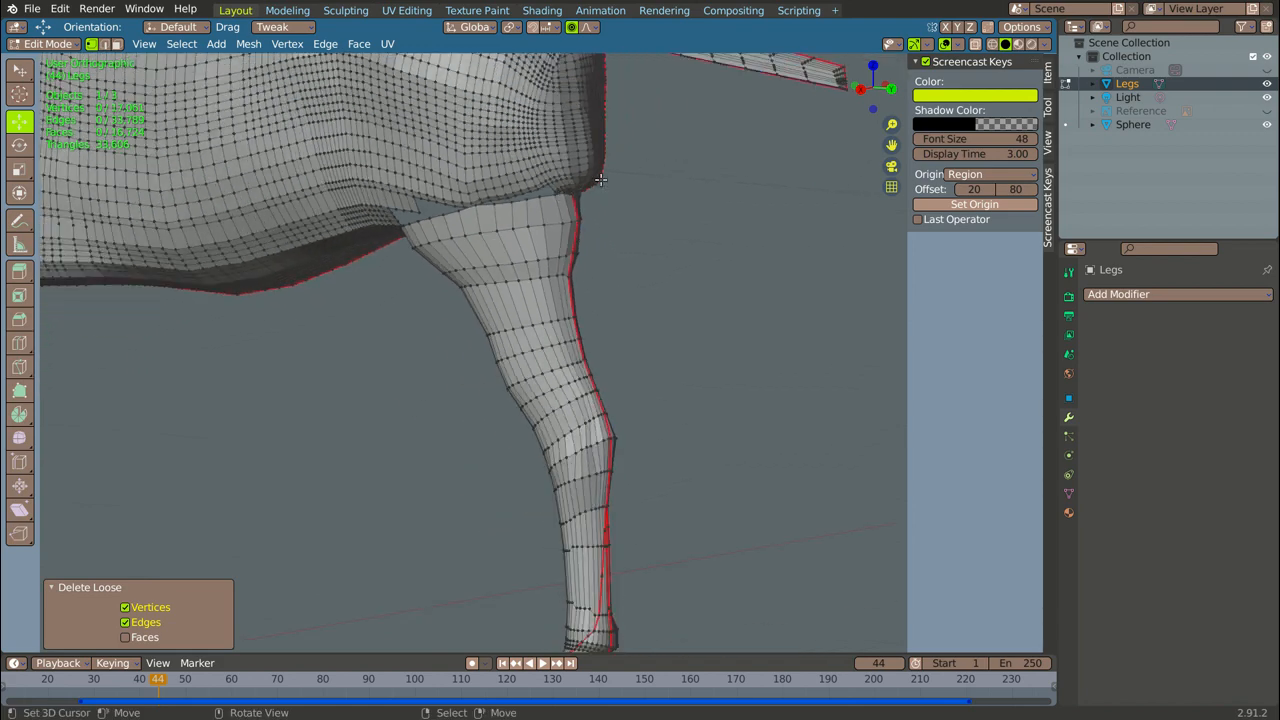
middle_drag(626, 156, 621, 146)
scroll(489, 247, up, 3)
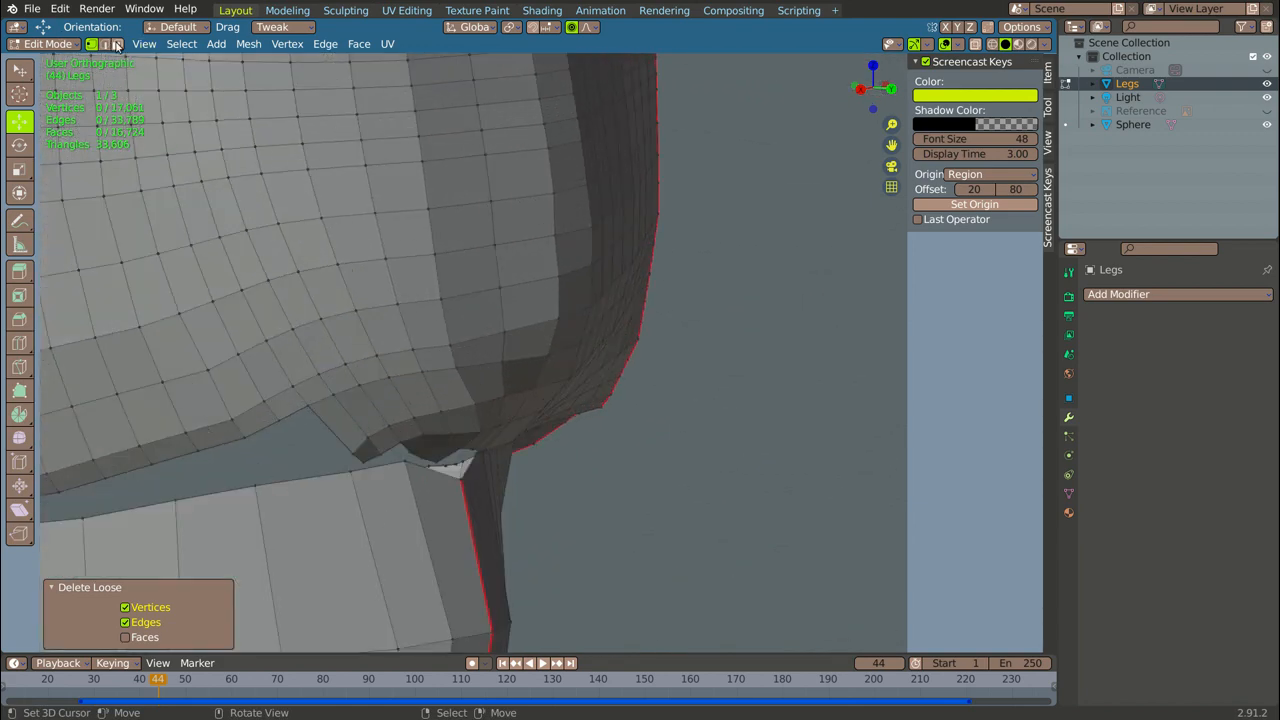
click(117, 44)
click(340, 418)
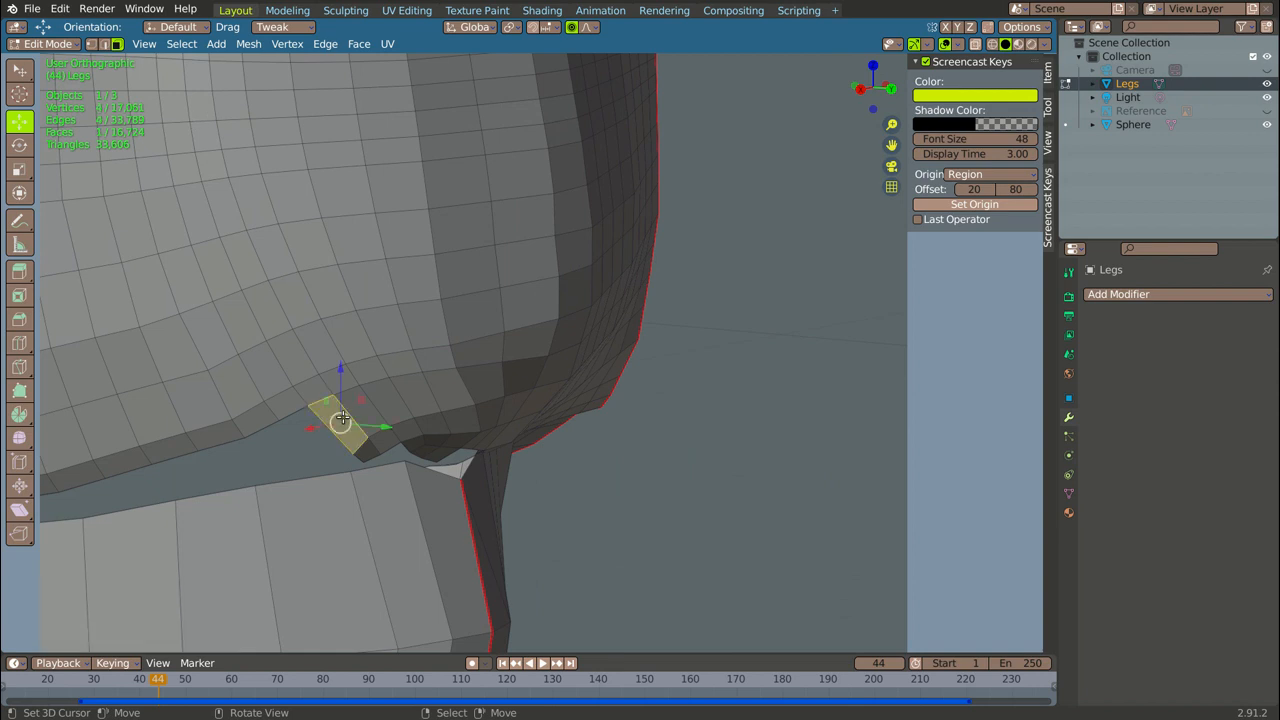
ctrl+click(610, 326)
key(x)
key(f)
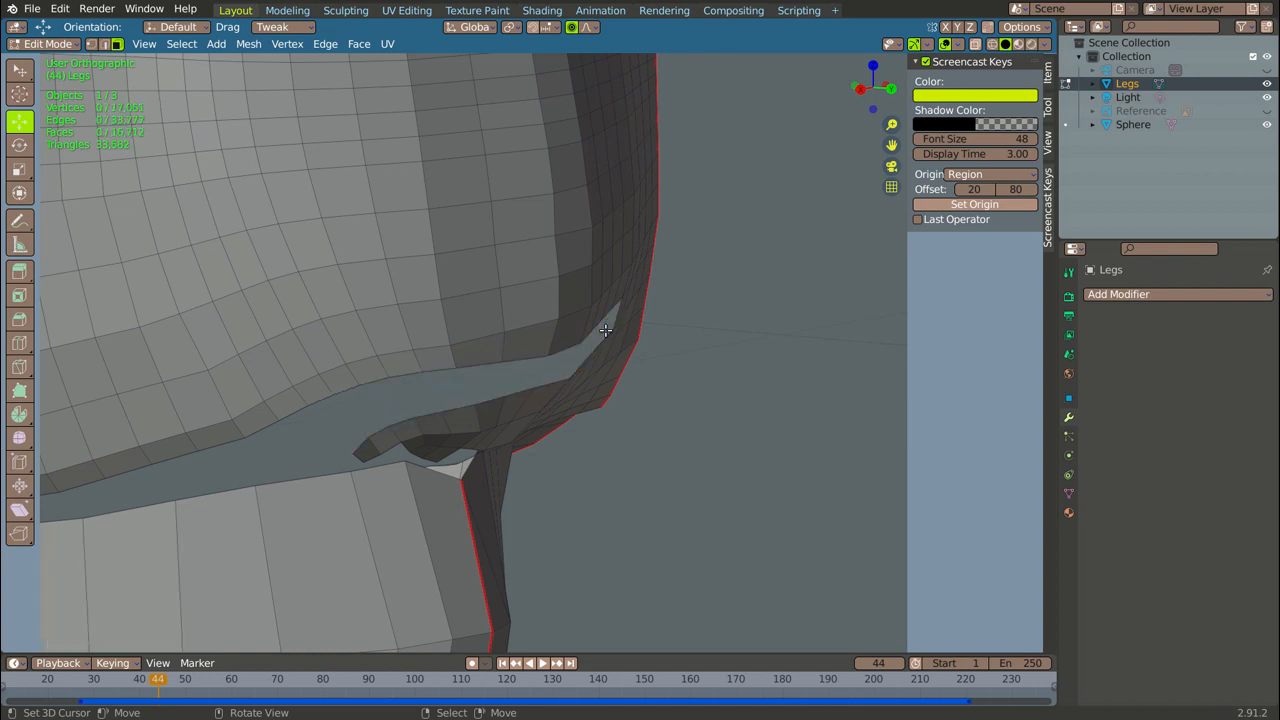
- Select the short path of faces from the end of the new gap up to the body's seam edge and delete it
click(621, 307)
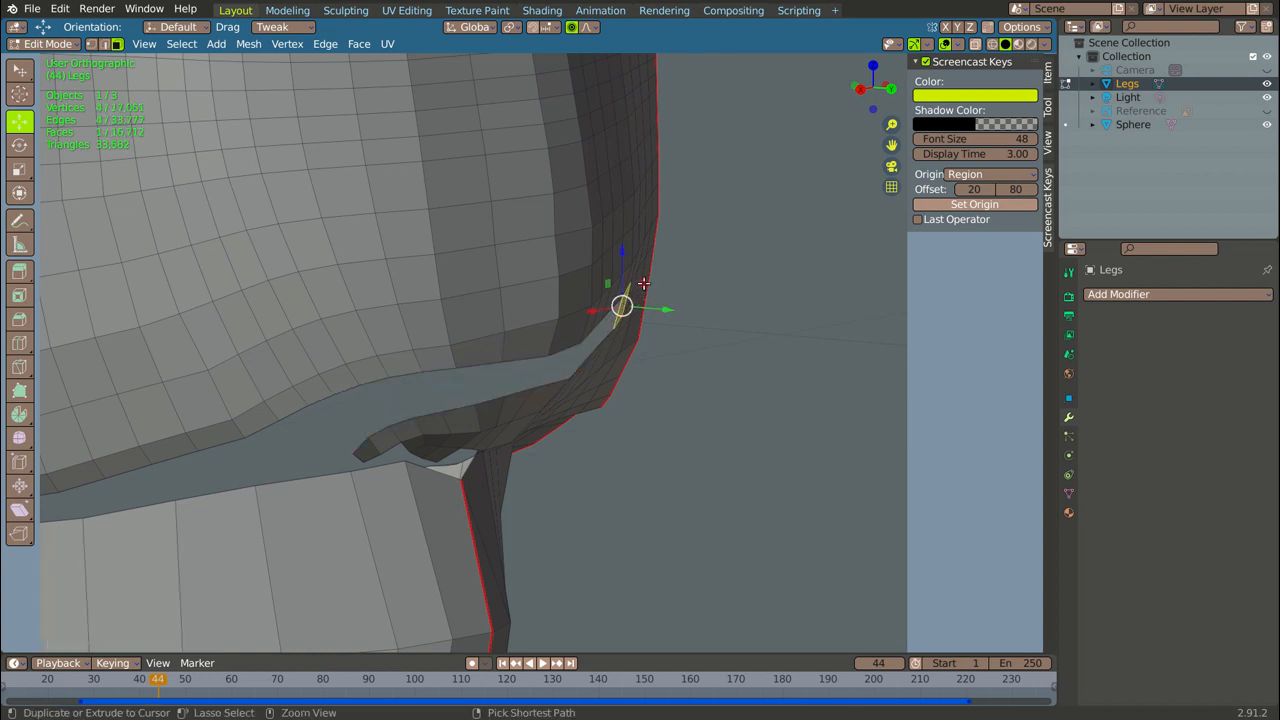
ctrl+click(647, 269)
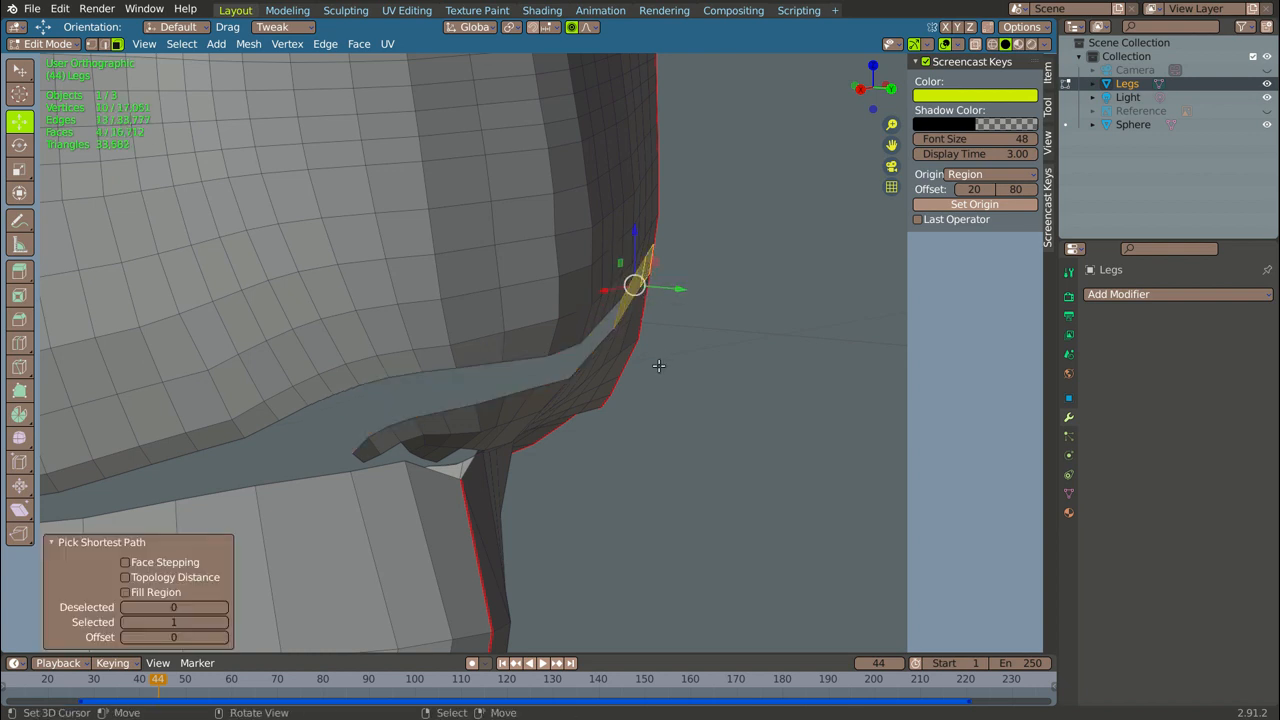
key(x)
key(f)
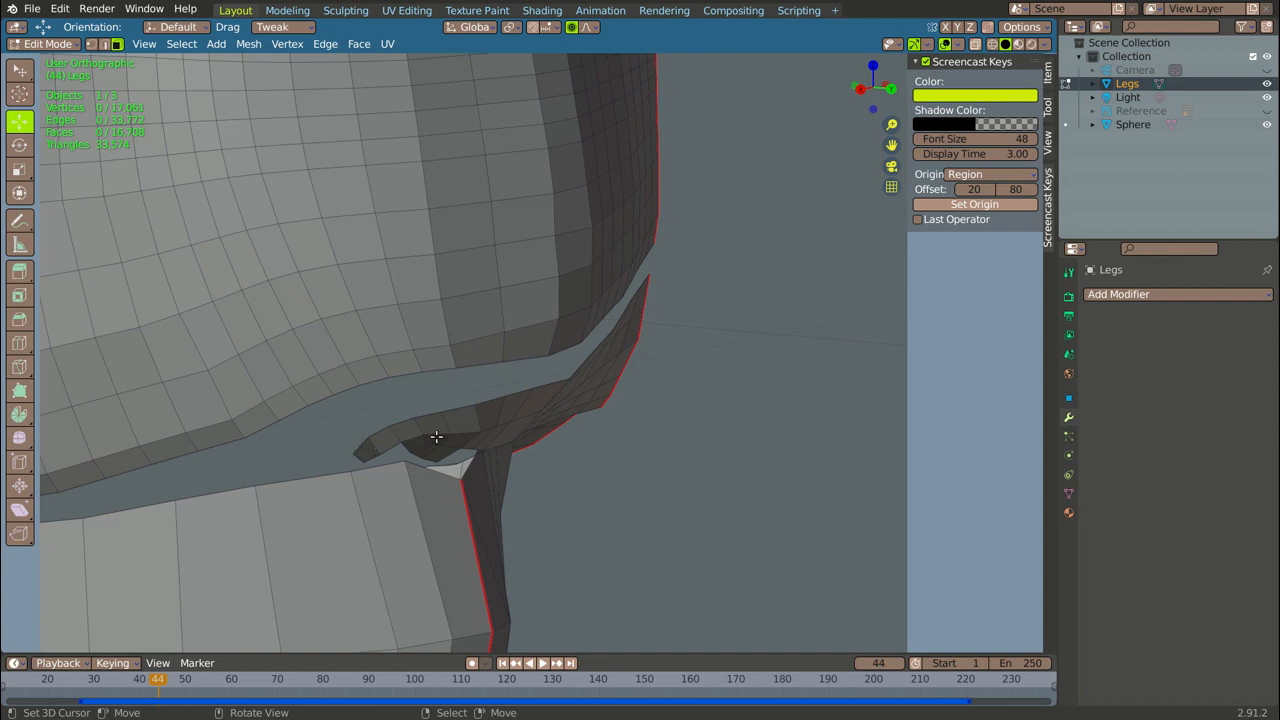
- Select paths of faces along the separated flap between the body and the top of the leg and delete them
ctrl+click(361, 452)
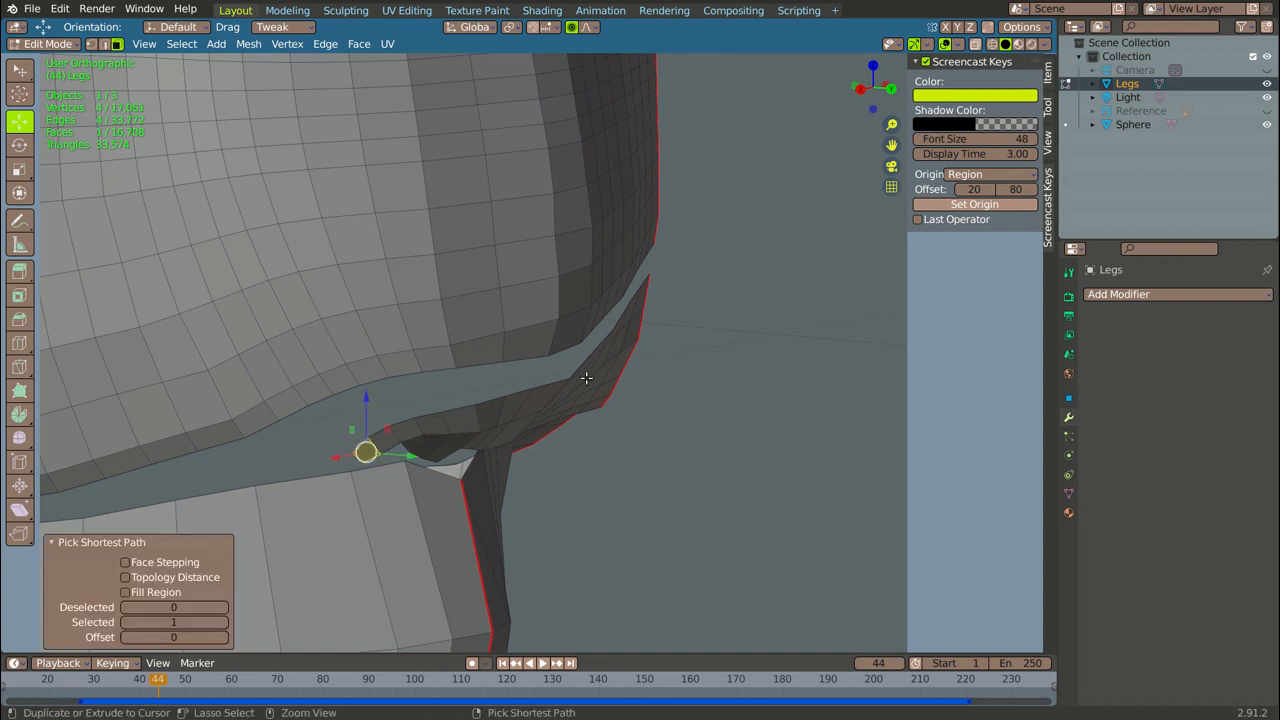
ctrl+click(638, 292)
ctrl+click(632, 331)
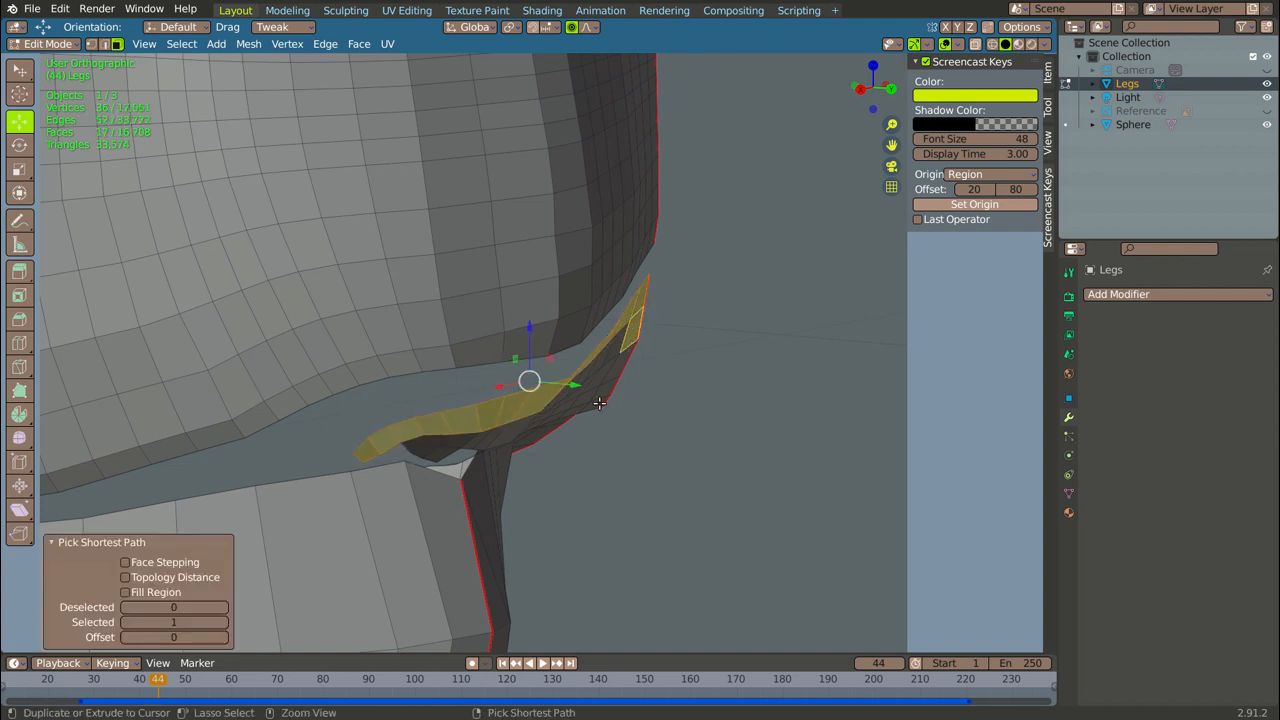
ctrl+click(598, 402)
ctrl+click(416, 440)
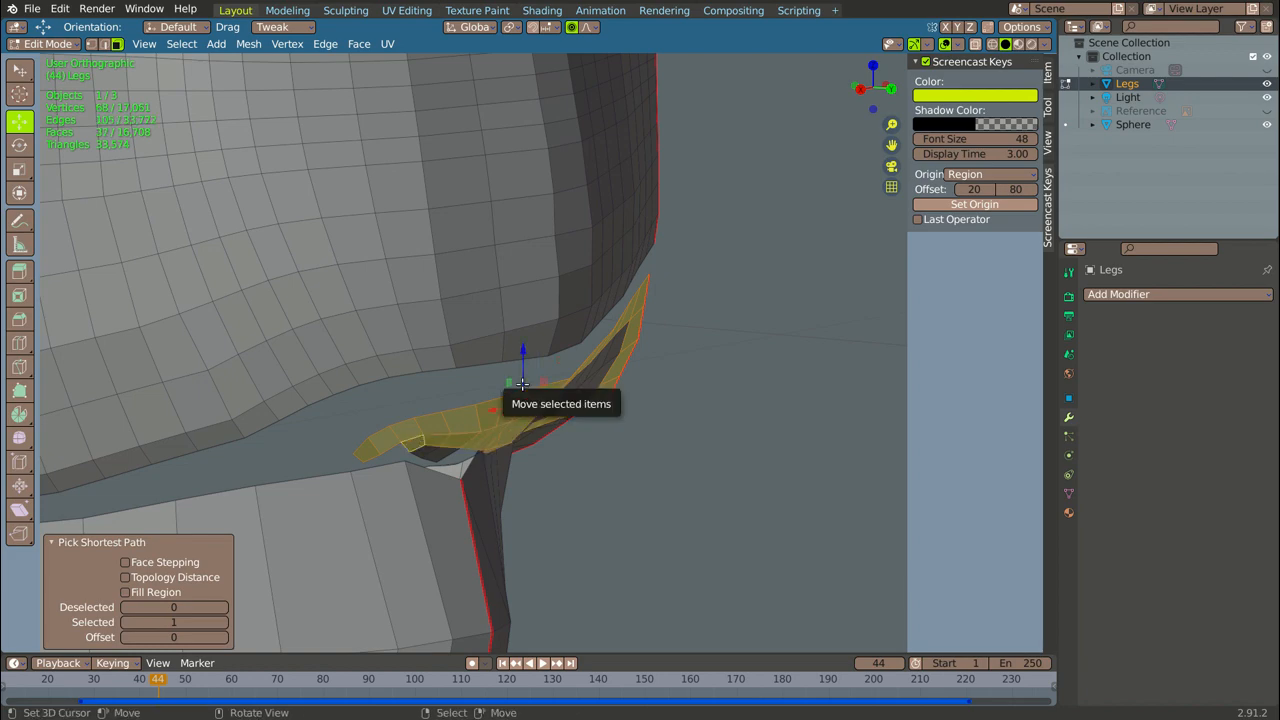
key(alt+a)
scroll(543, 437, down, 6)
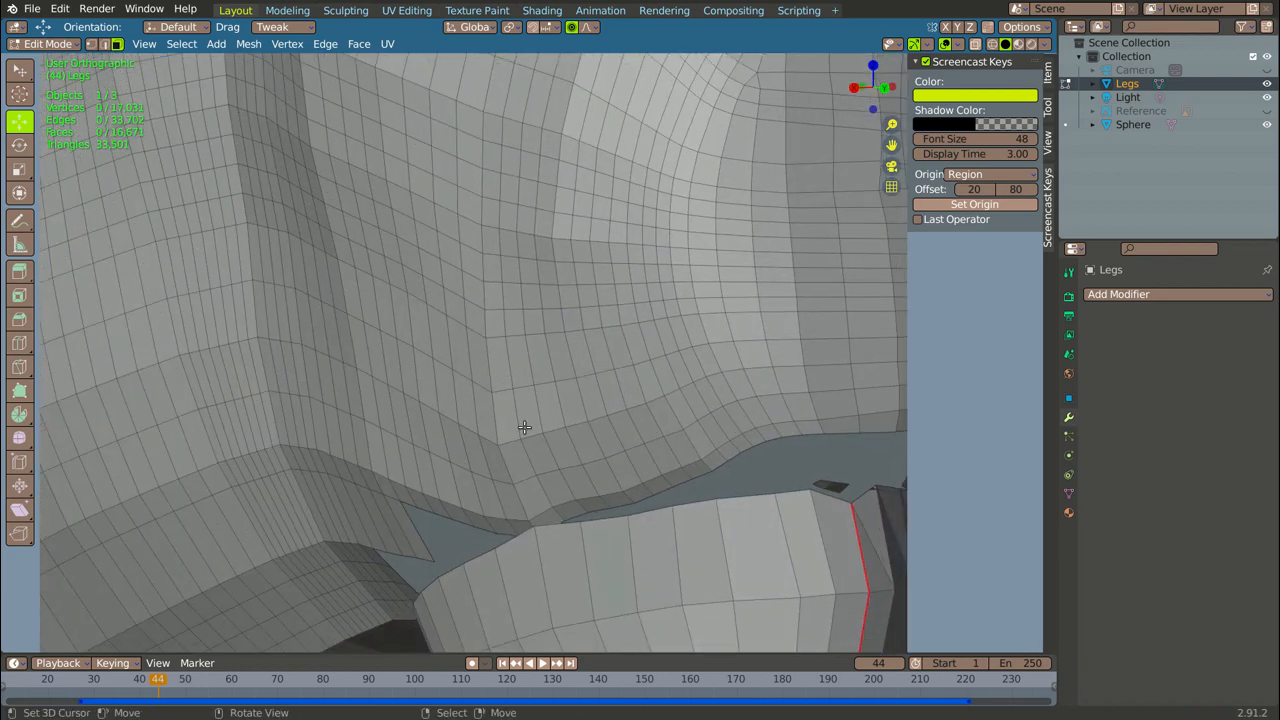
- Select the path of faces along the body's lower border above the hind leg, starting at the notch, and delete it
scroll(543, 437, up, 3)
scroll(310, 431, up, 2)
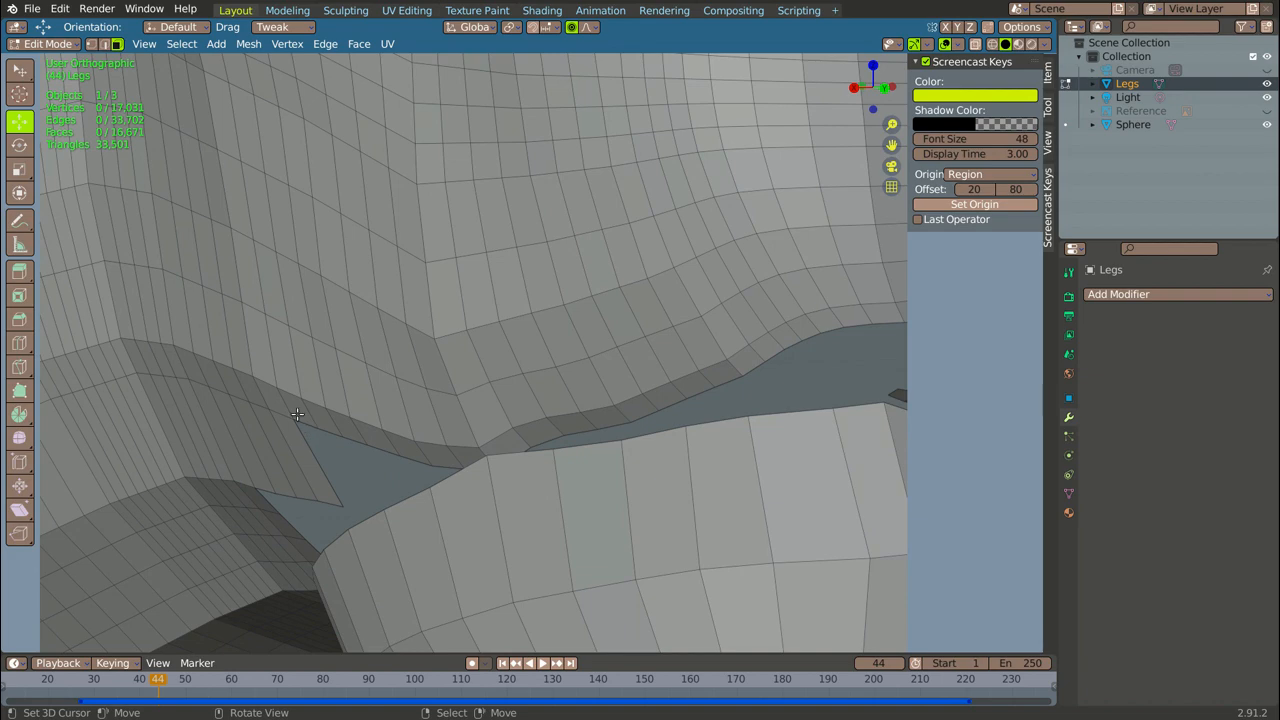
click(297, 414)
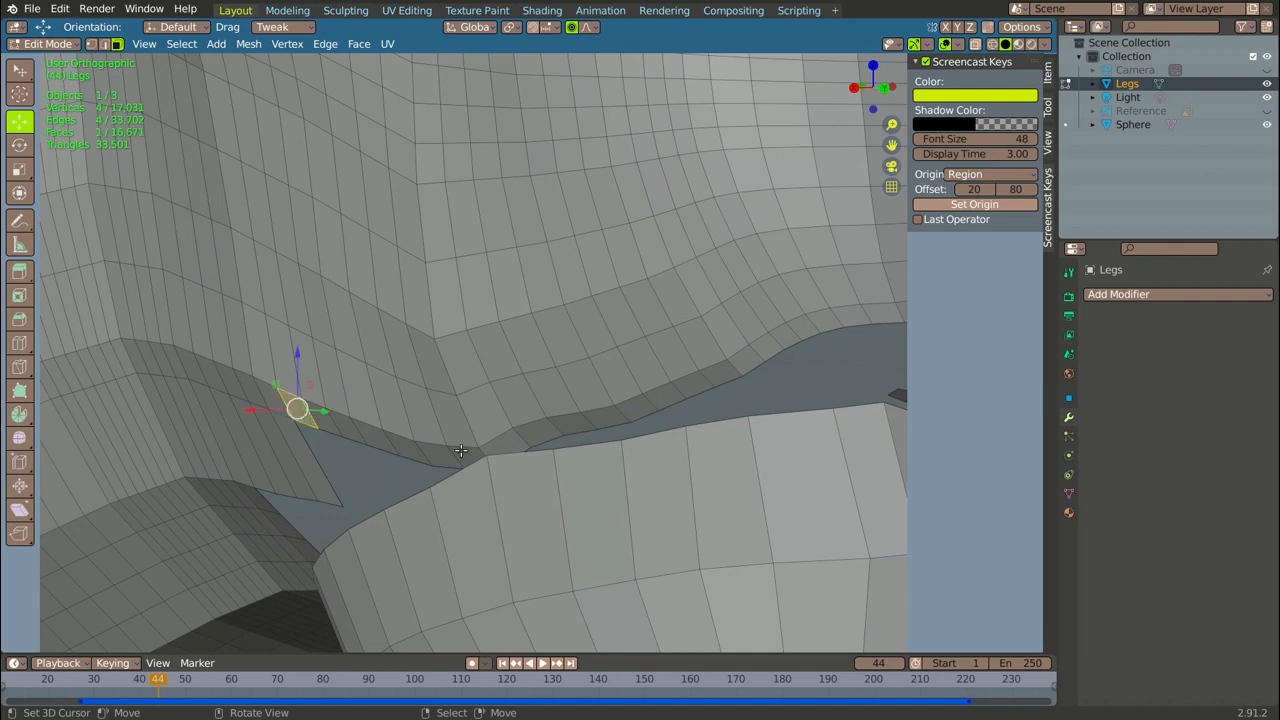
ctrl+click(843, 315)
key(x)
key(f)
- Select the short path of faces from the end of the new gap to the body's rear seam edge and delete it
scroll(751, 378, down, 3)
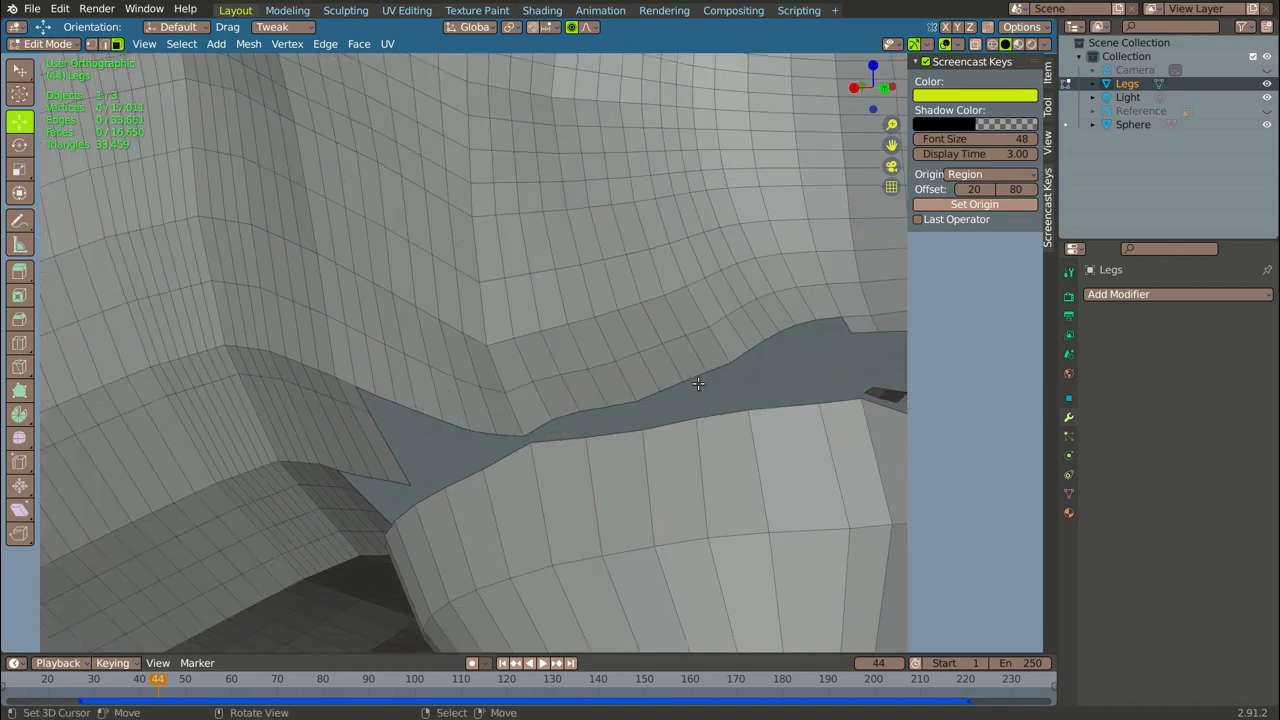
shift+middle_drag(890, 368, 780, 390)
scroll(780, 388, up, 2)
right_click(622, 347)
scroll(632, 353, down, 3)
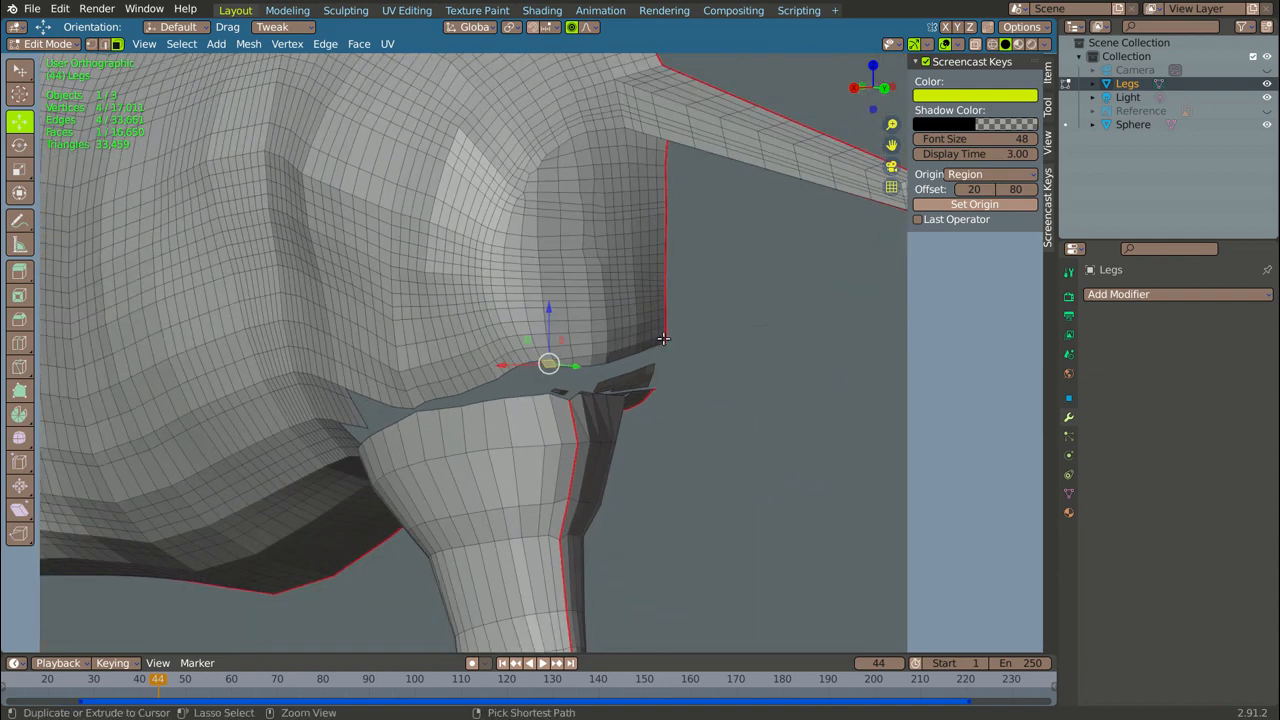
ctrl+click(662, 342)
key(x)
key(f)
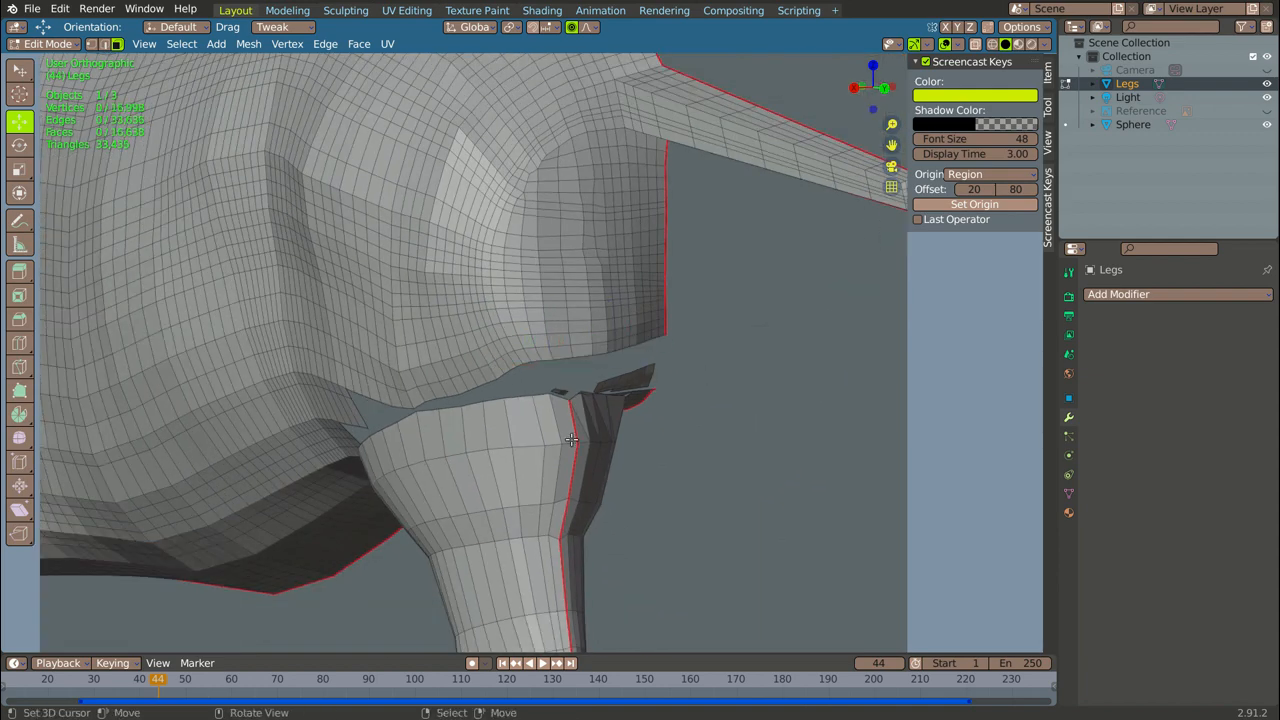
- Circle-select the stray leftover faces around the back of the hind leg's top and delete them
scroll(577, 380, up, 3)
key(c)
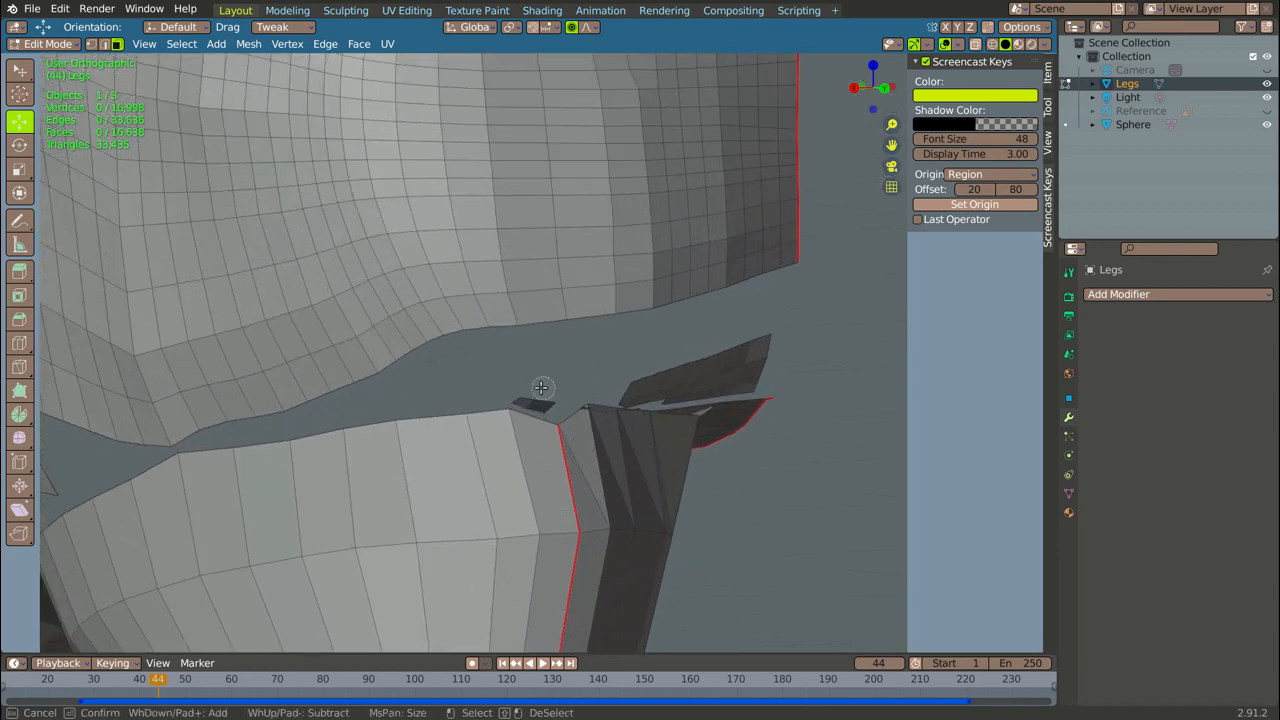
mouse_move(529, 391)
mouse_down()
mouse_move(764, 364)
mouse_move(640, 395)
mouse_move(666, 397)
mouse_move(607, 384)
mouse_move(591, 394)
mouse_up()
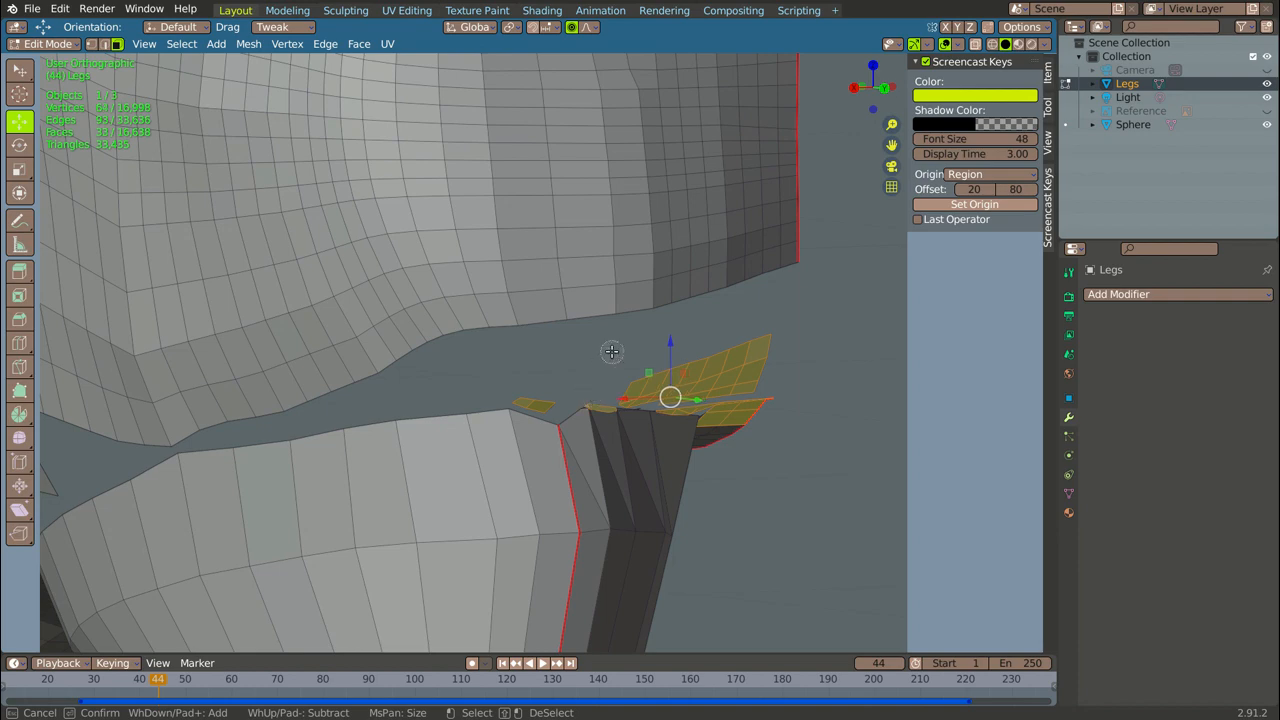
right_click(611, 351)
key(x)
key(f)
- Examine the hind leg's top rim and the gap between the leg and the body from several angles
scroll(624, 369, up, 5)
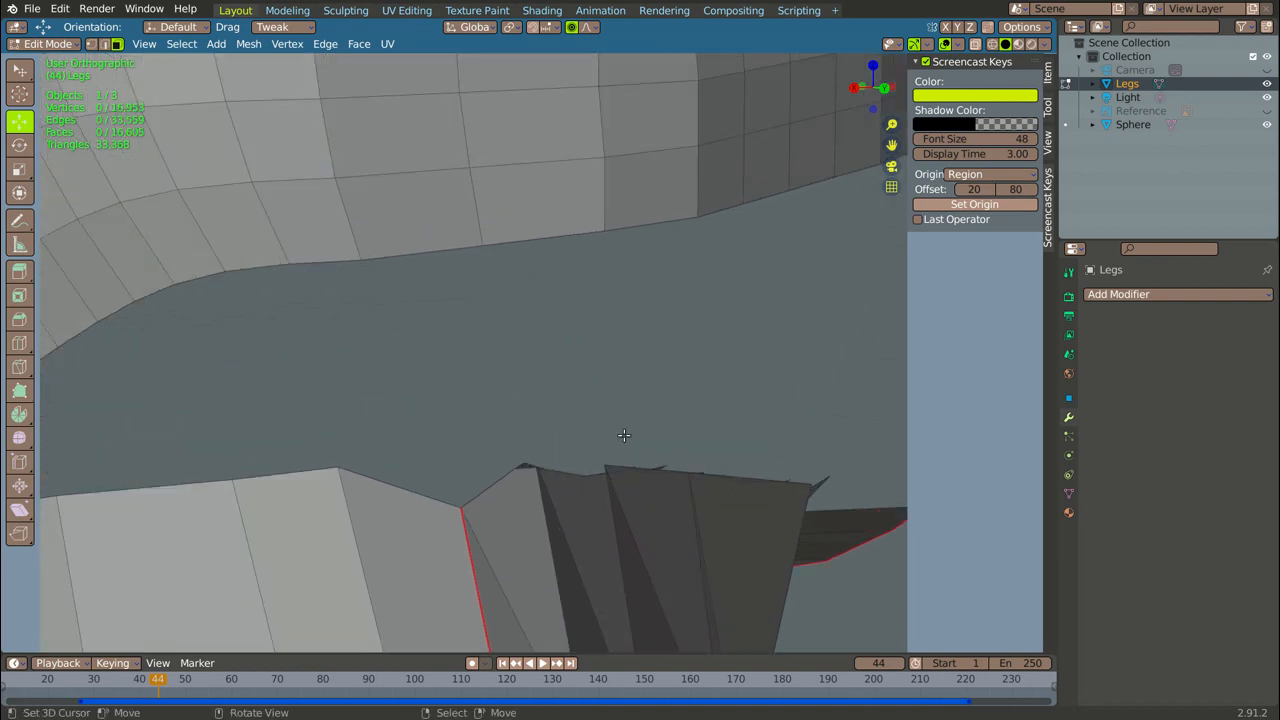
scroll(448, 320, down, 5)
middle_drag(372, 452, 462, 280)
scroll(466, 280, down, 5)
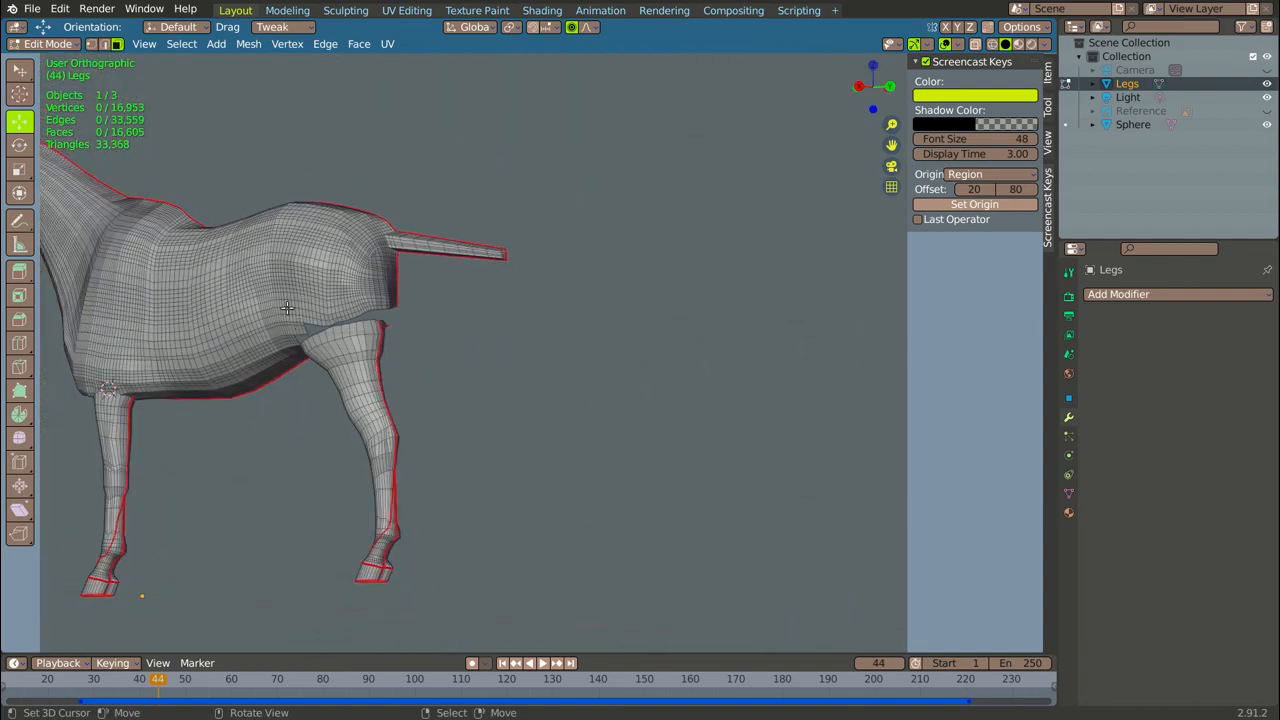
scroll(472, 284, up, 4)
scroll(472, 284, up, 4)
scroll(351, 388, up, 1)
scroll(363, 351, down, 3)
middle_drag(363, 351, 382, 319)
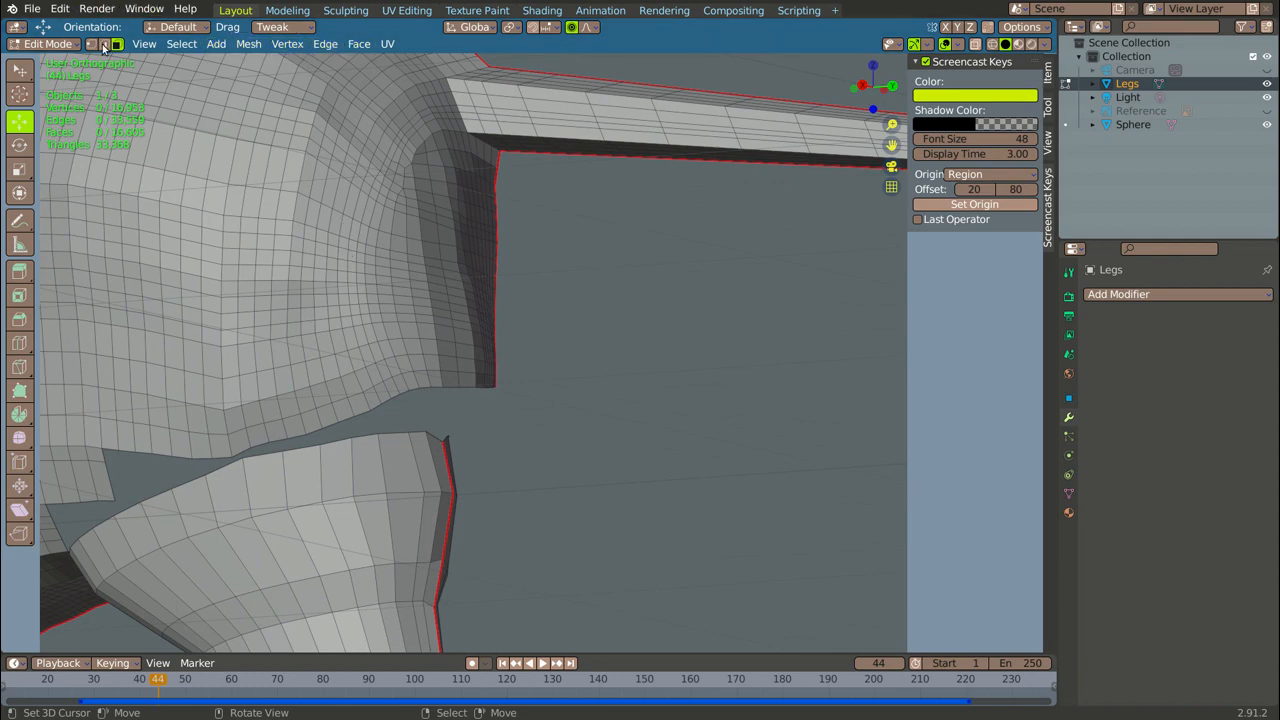
- In edge mode, dissolve two vertical edge loops on the body above the narrowest part of the leg gap
key(2)
scroll(264, 300, down, 7)
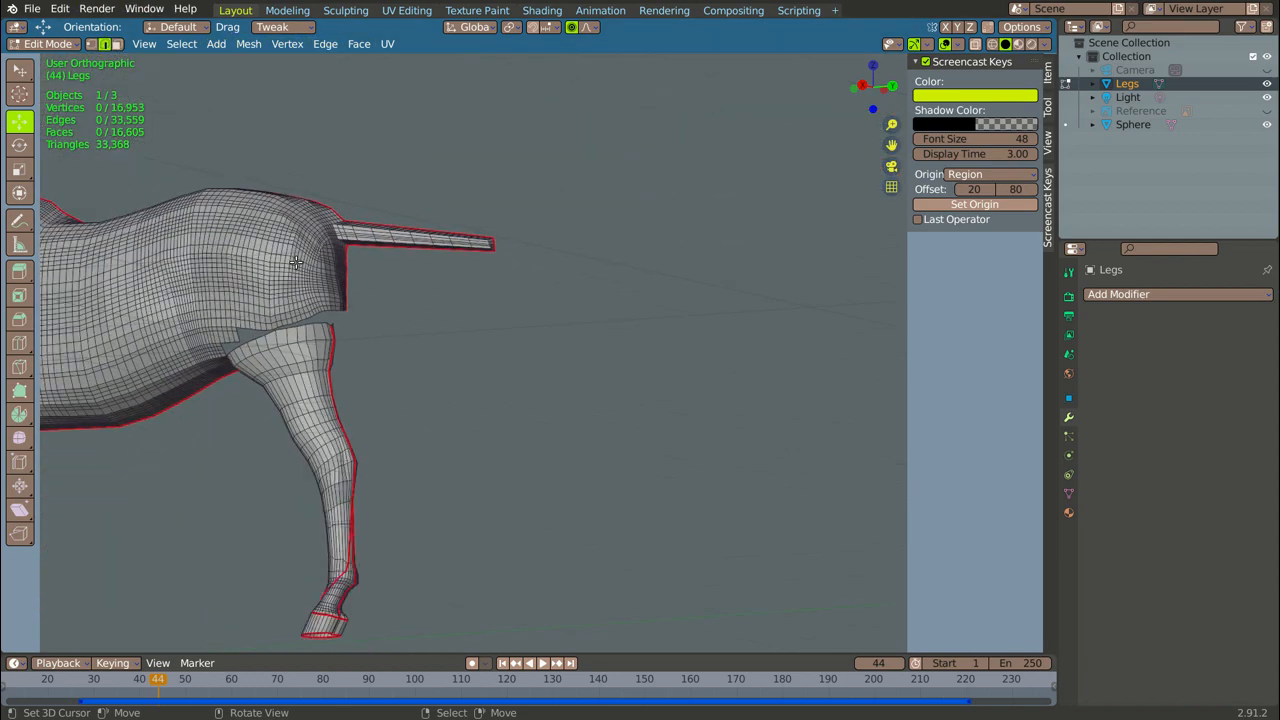
middle_drag(290, 268, 350, 263)
scroll(168, 278, up, 6)
scroll(378, 282, up, 3)
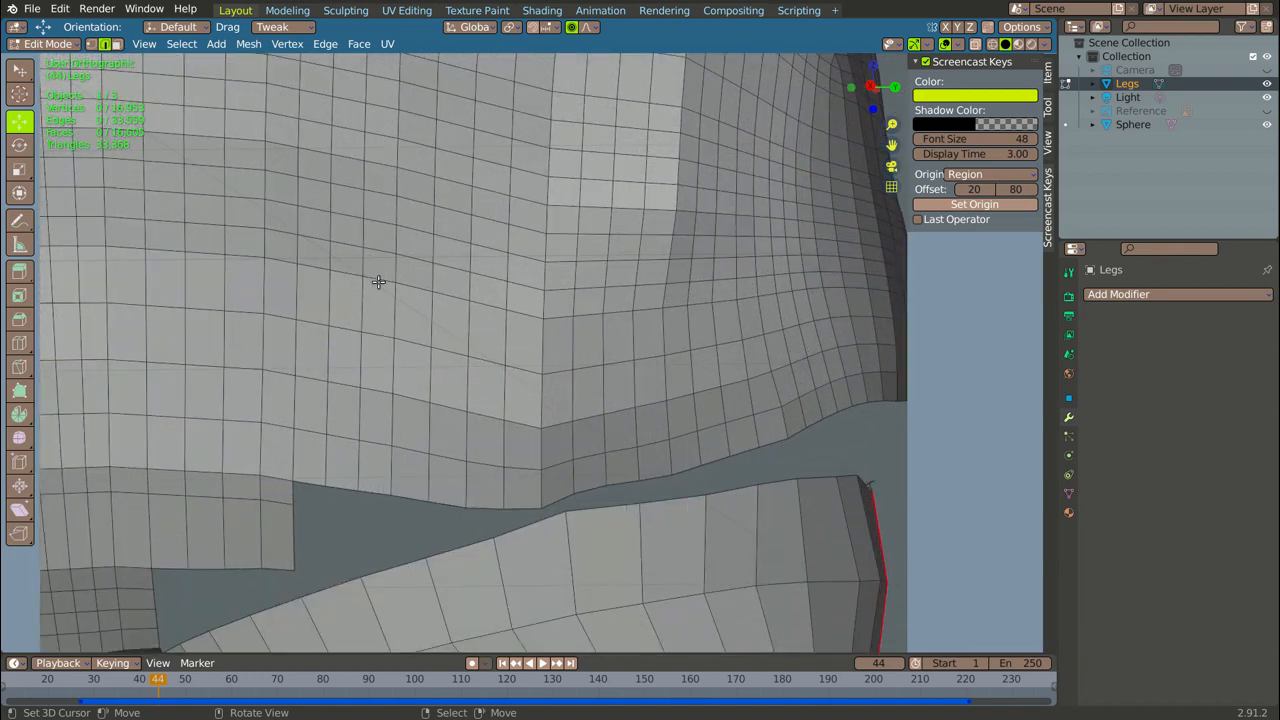
alt+click(469, 478)
key(ctrl+x)
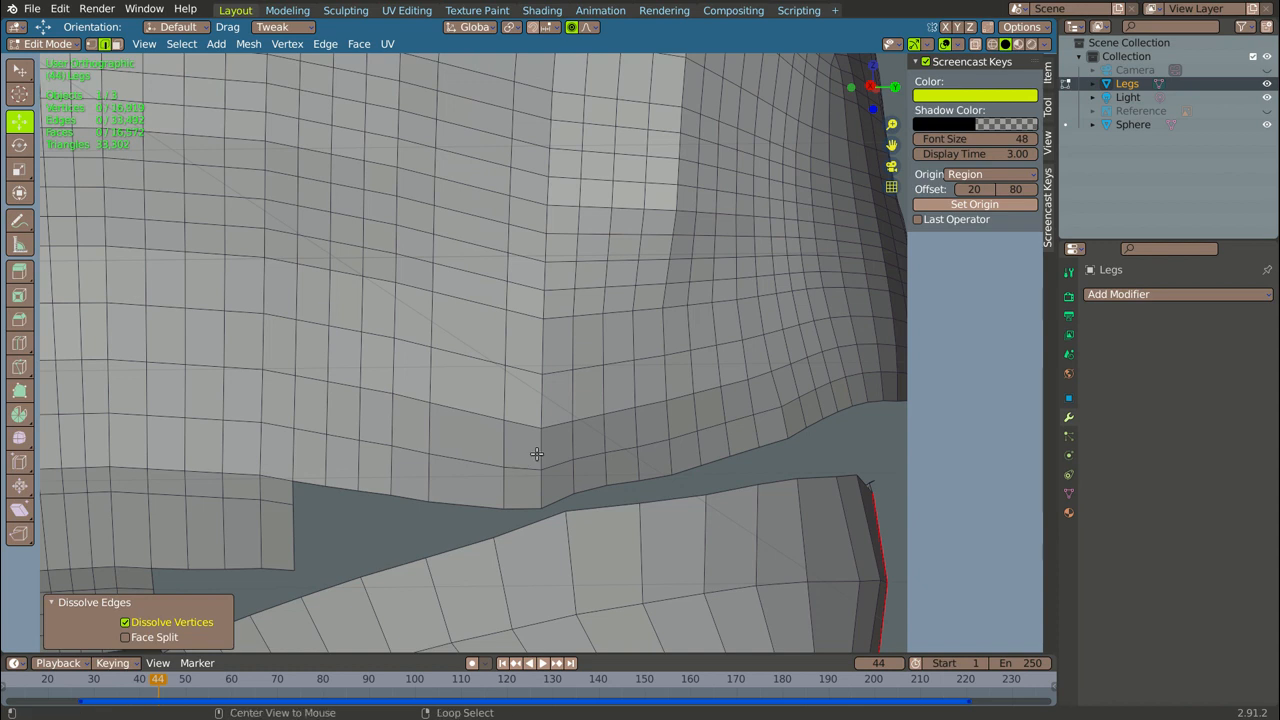
alt+click(539, 452)
key(ctrl+x)
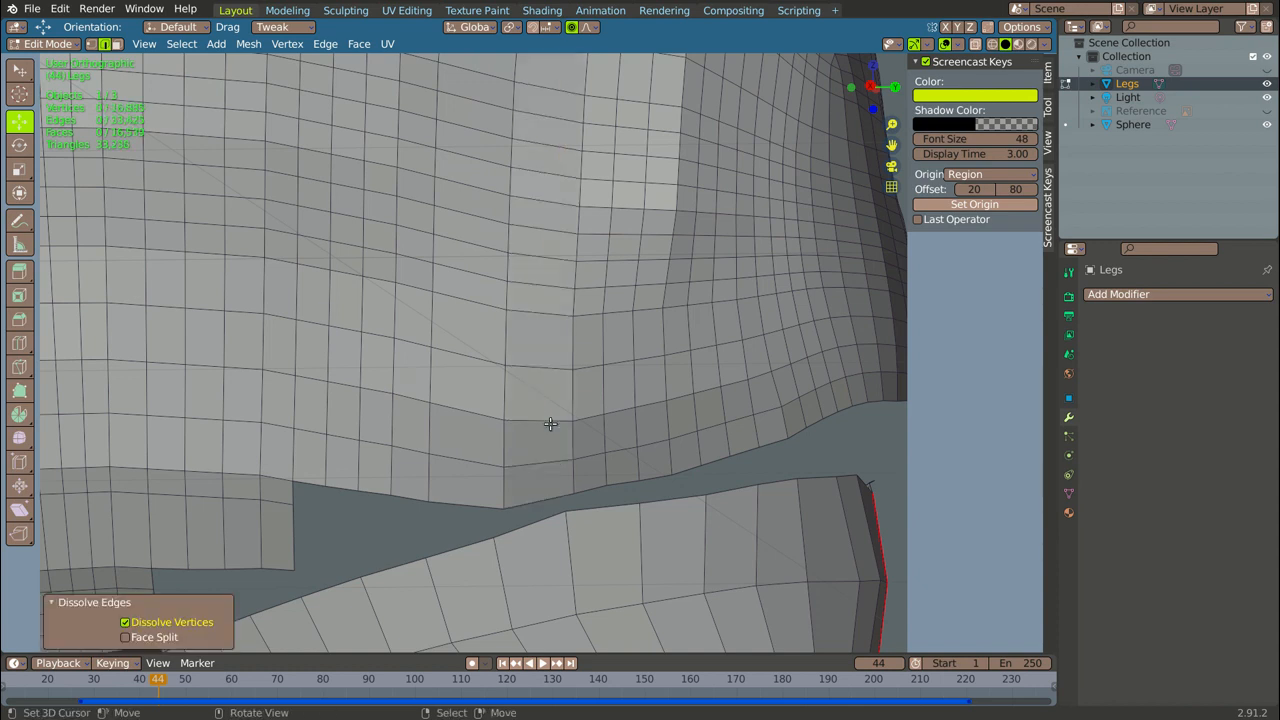
- Dissolve four more vertical edge loops on the body toward the tail to thin out the edges facing the leg
alt+click(601, 455)
key(ctrl+x)
alt+click(666, 420)
key(ctrl+x)
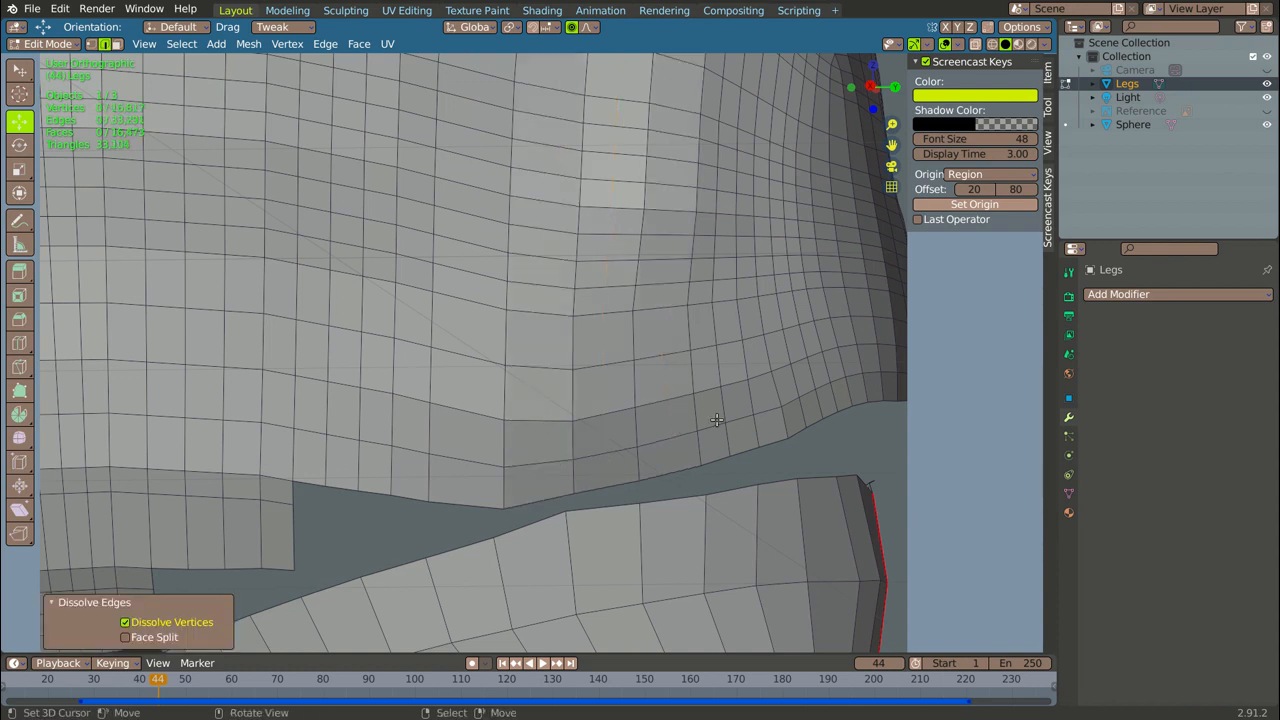
alt+click(718, 404)
key(ctrl+x)
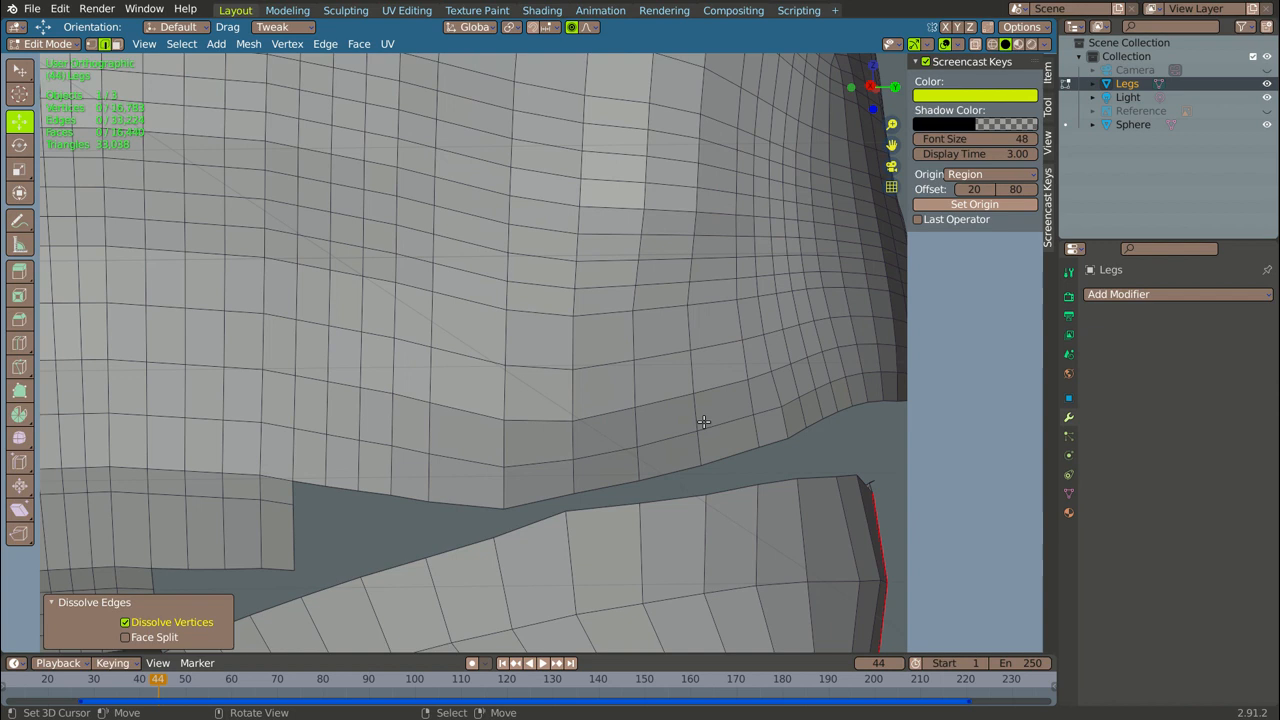
alt+click(802, 409)
key(ctrl+x)
- Dissolve two vertical edge loops on the body above the wider front part of the gap
alt+click(394, 466)
key(ctrl+x)
alt+click(326, 451)
key(ctrl+x)
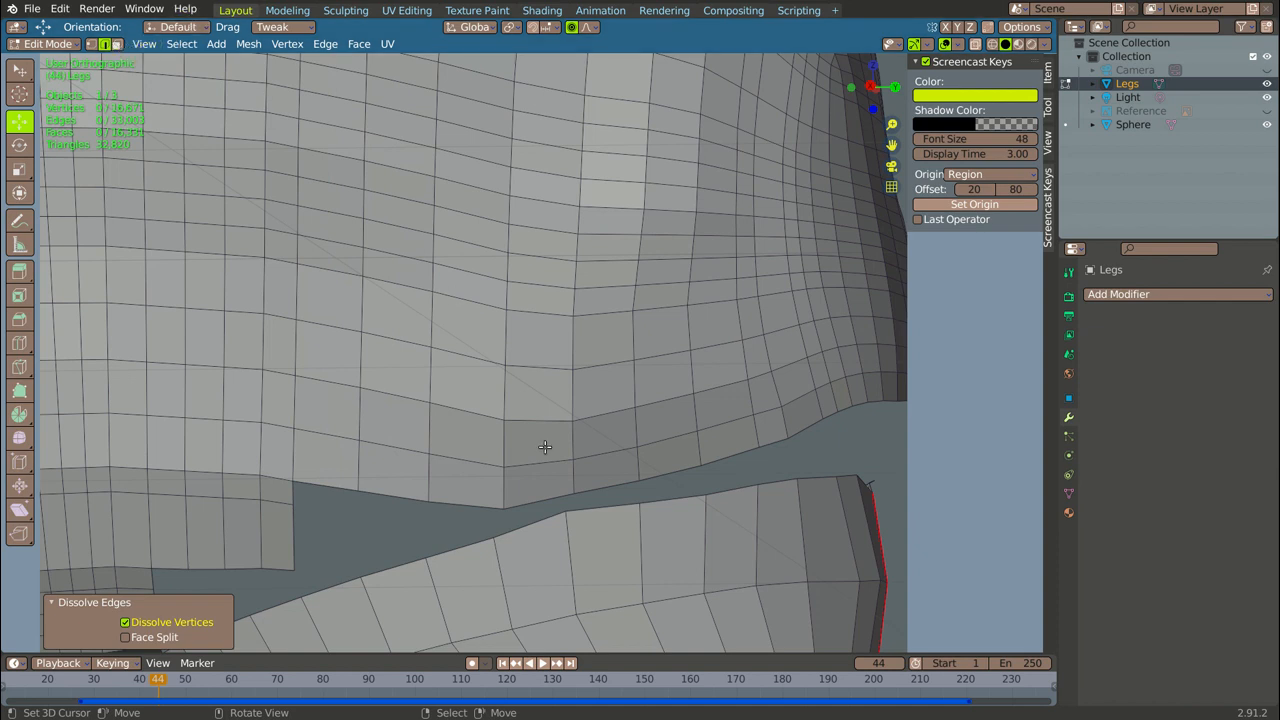
- Fill three adjacent faces between matching border edges of the body and the hind leg, starting at the narrowest part of the gap
click(535, 498)
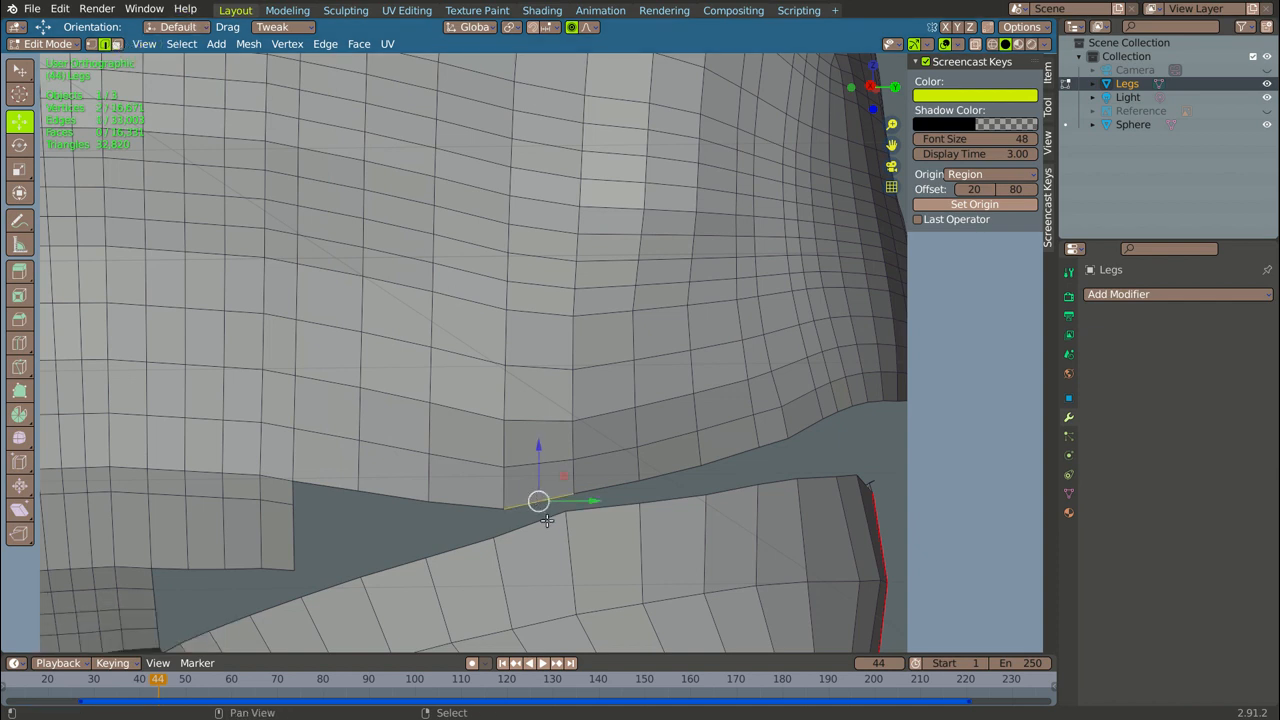
shift+click(533, 511)
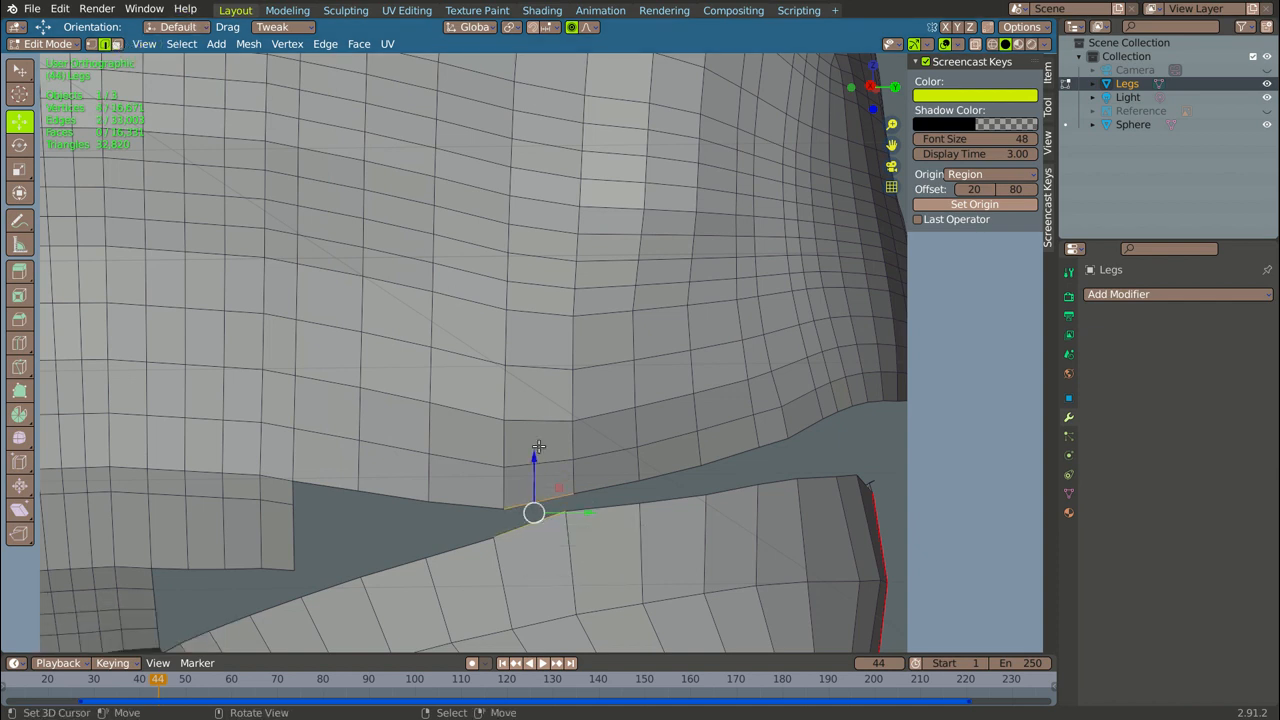
key(f)
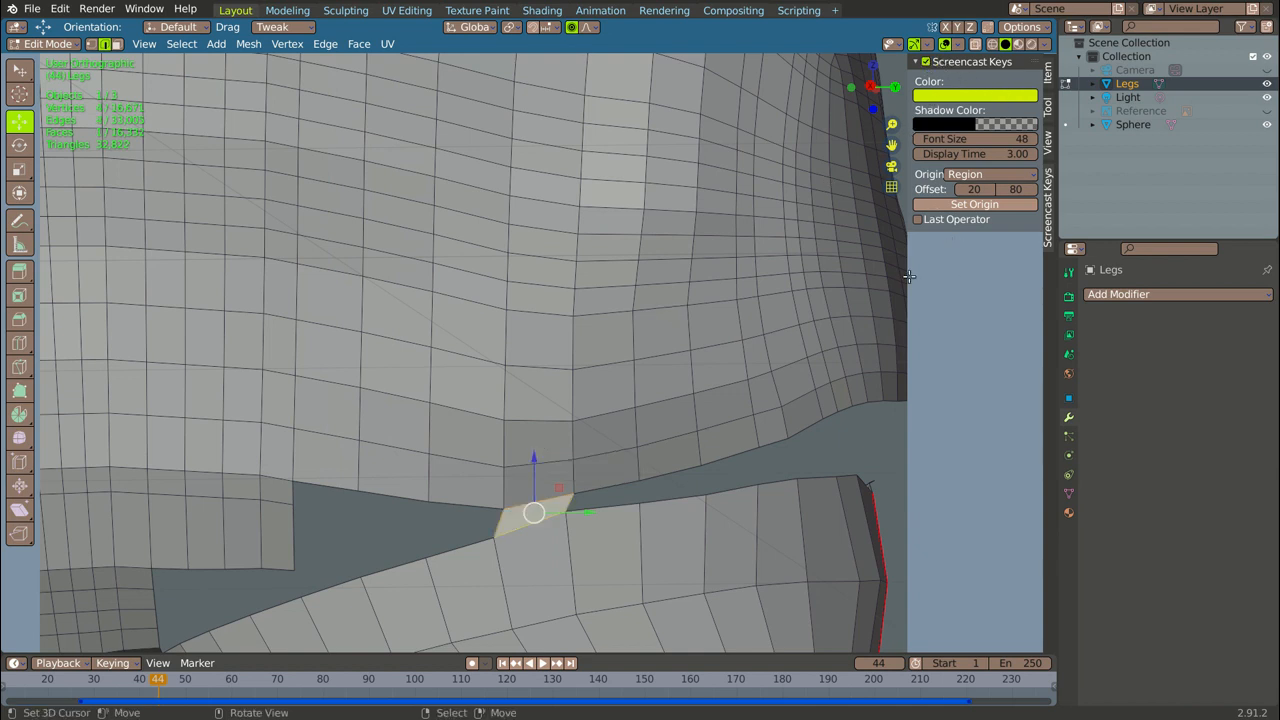
right_click(609, 475)
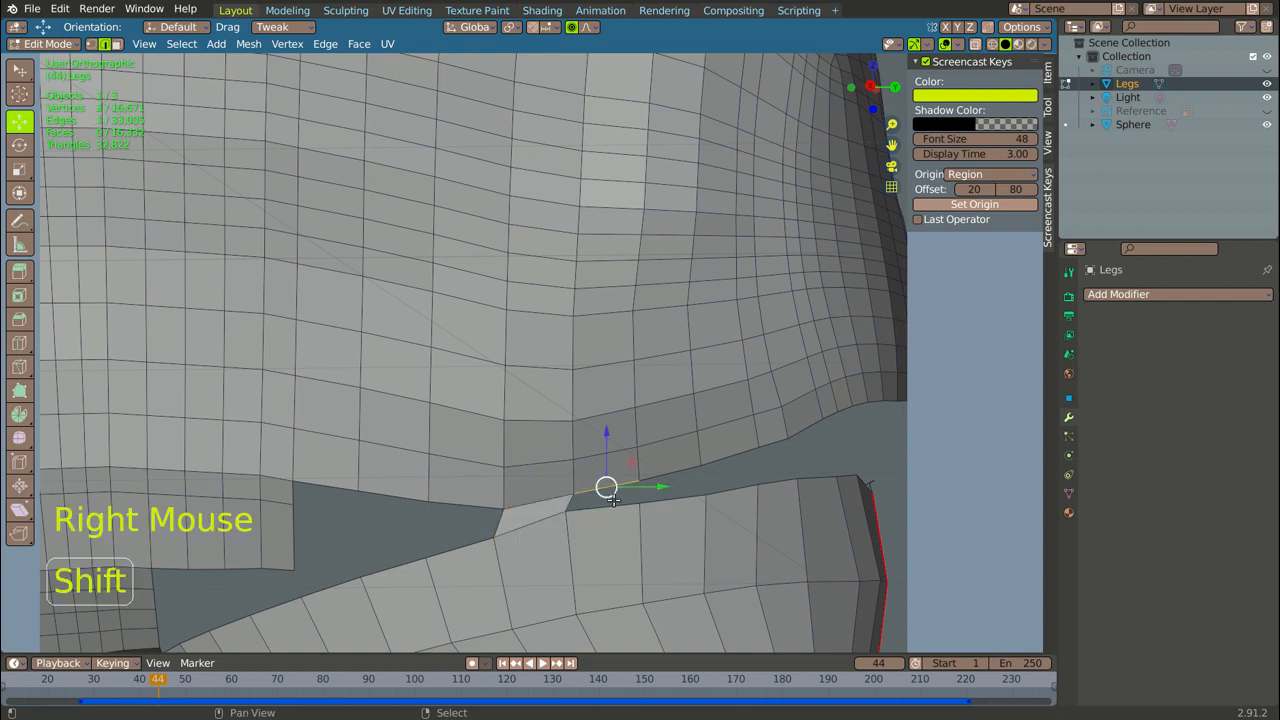
shift+right_click(621, 461)
key(f)
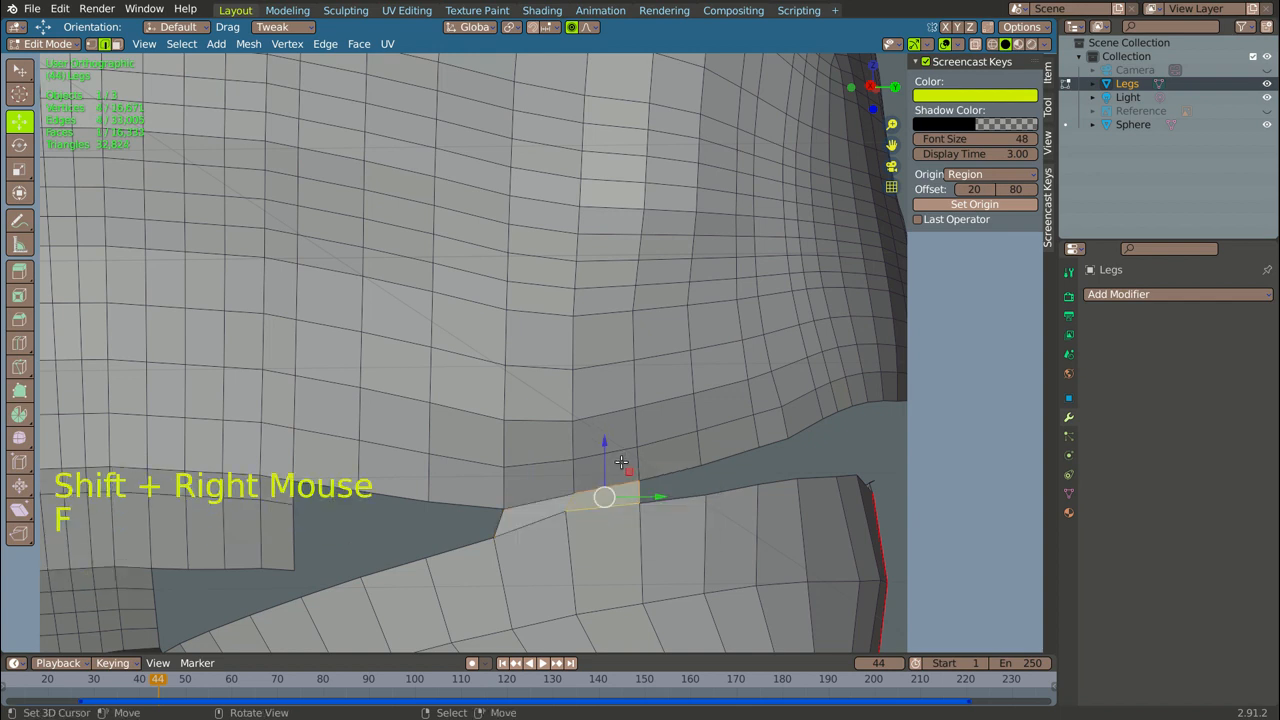
right_click(667, 470)
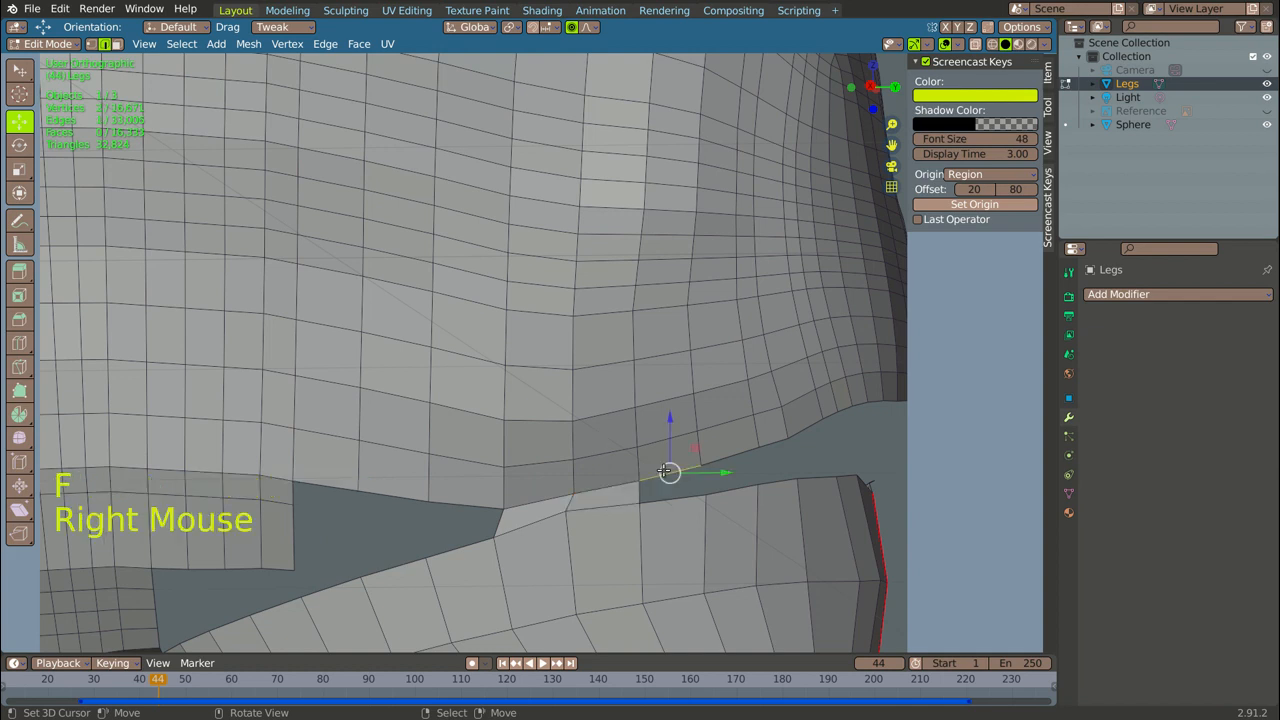
shift+right_click(666, 508)
key(f)
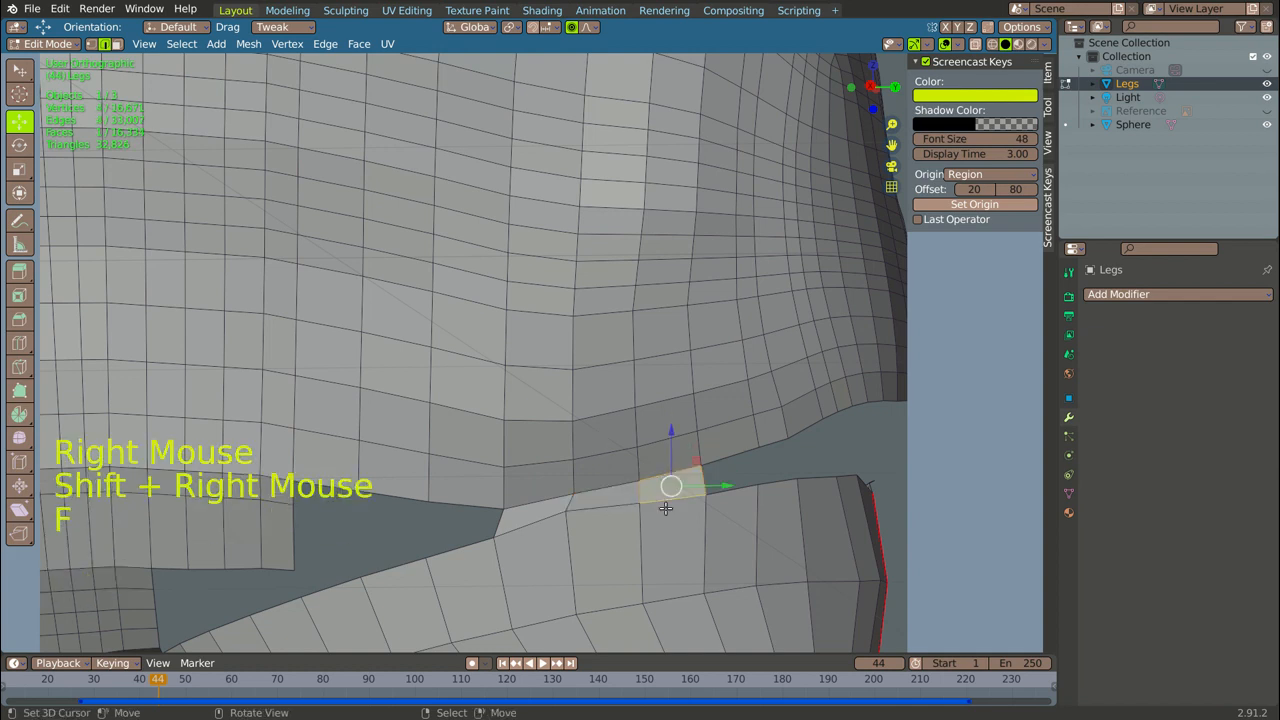
- Fill a face two edges wide in front of the bridged faces and knife-cut it between its middle leg and body vertices
right_click(380, 484)
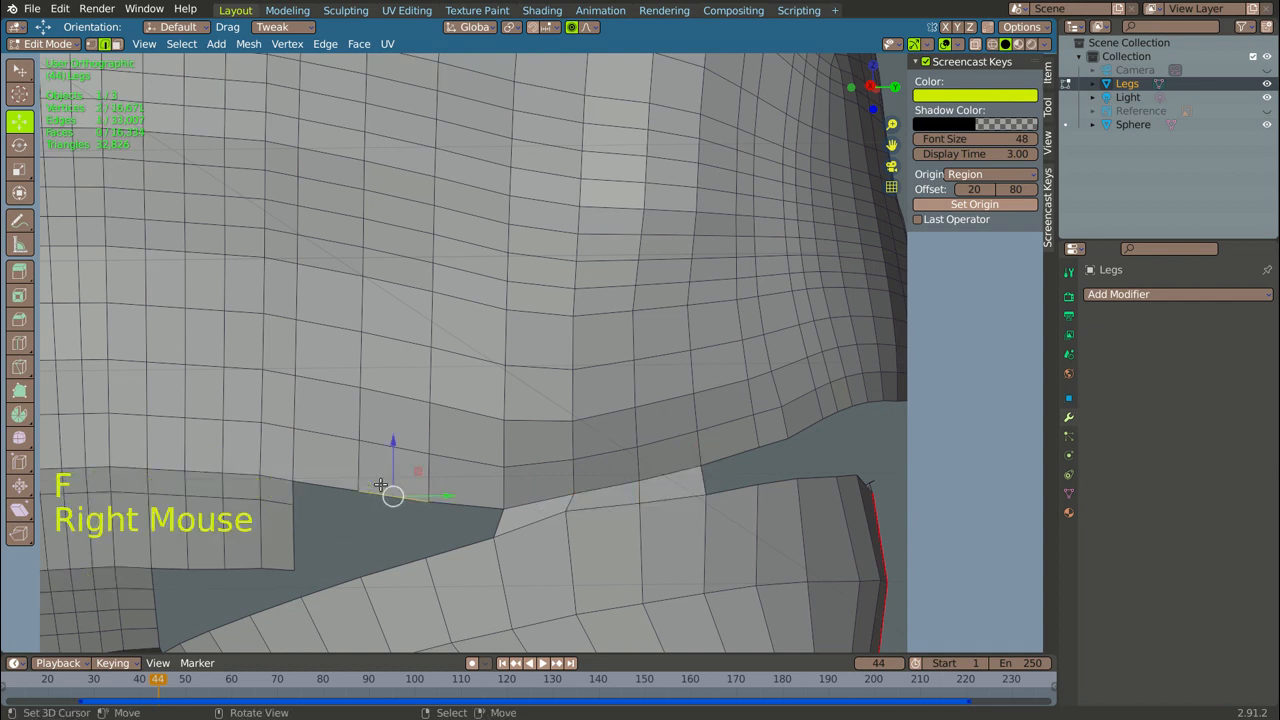
ctrl+right_click(477, 507)
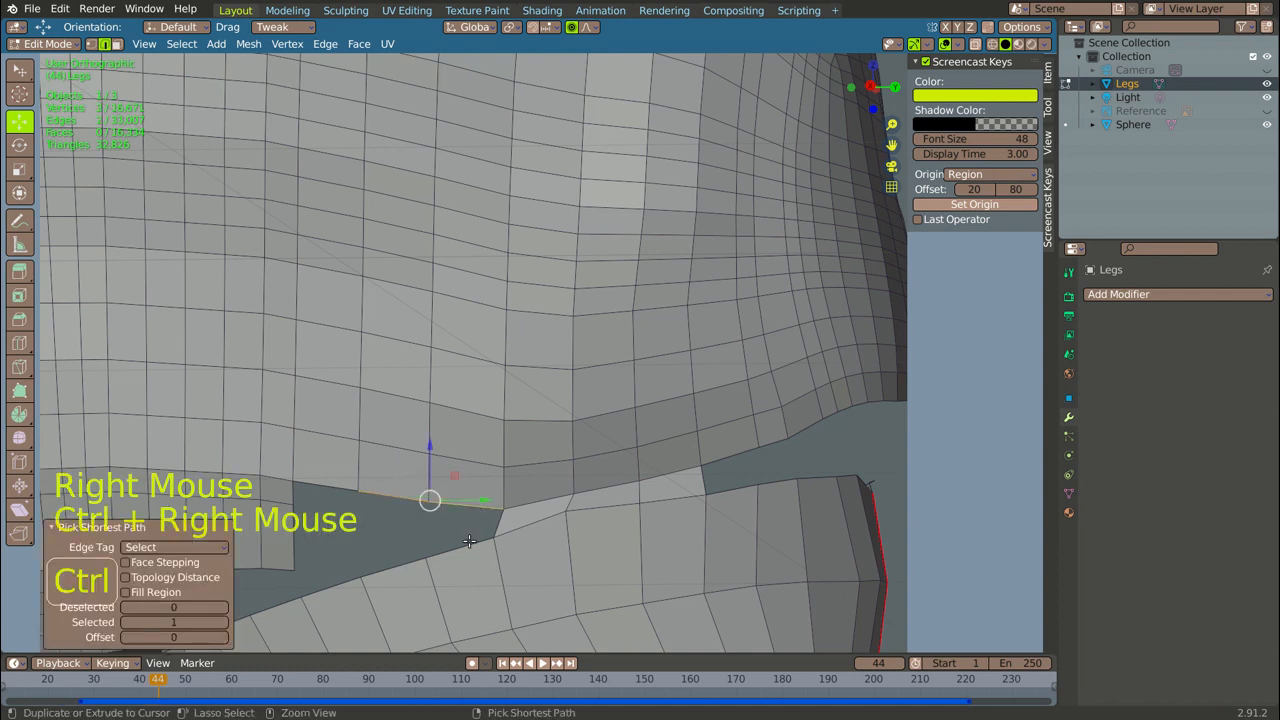
ctrl+right_click(470, 540)
ctrl+right_click(374, 566)
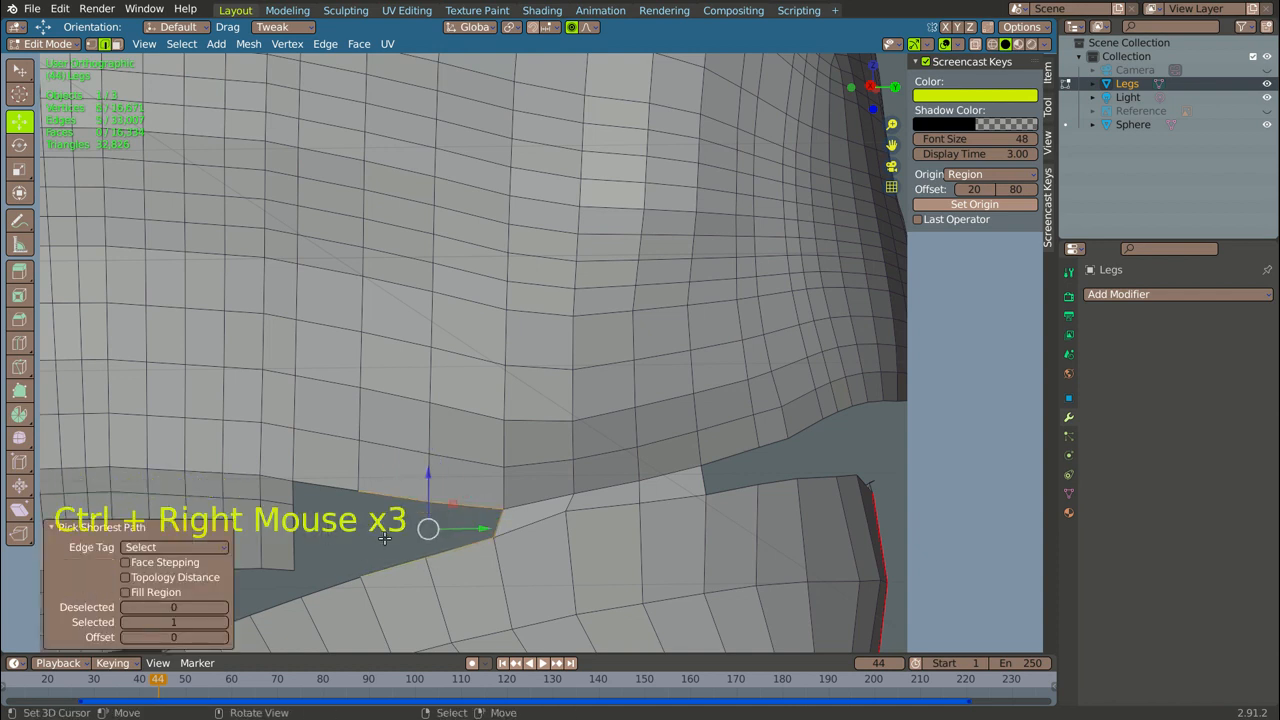
key(f)
key(k)
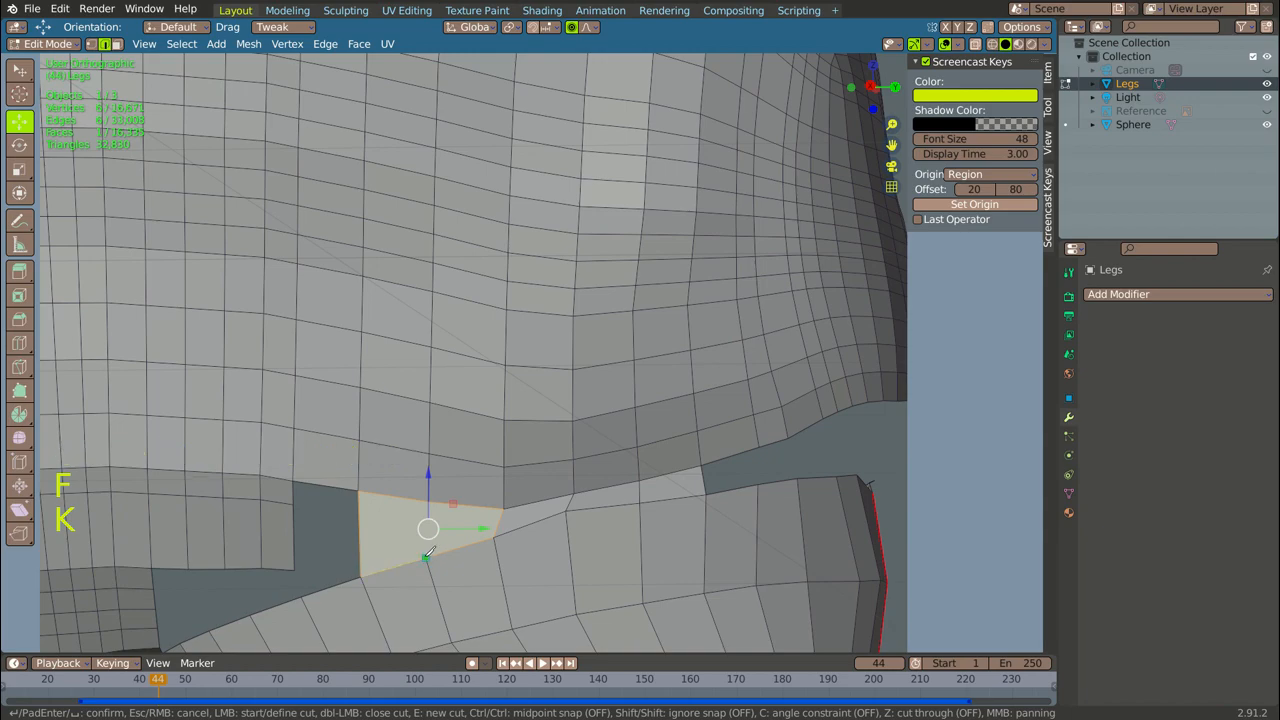
click(426, 558)
click(427, 500)
key(Return)
- Fill a face between the short upper edge of the body's notch and the front edge of the bridged faces
scroll(511, 511, down, 9)
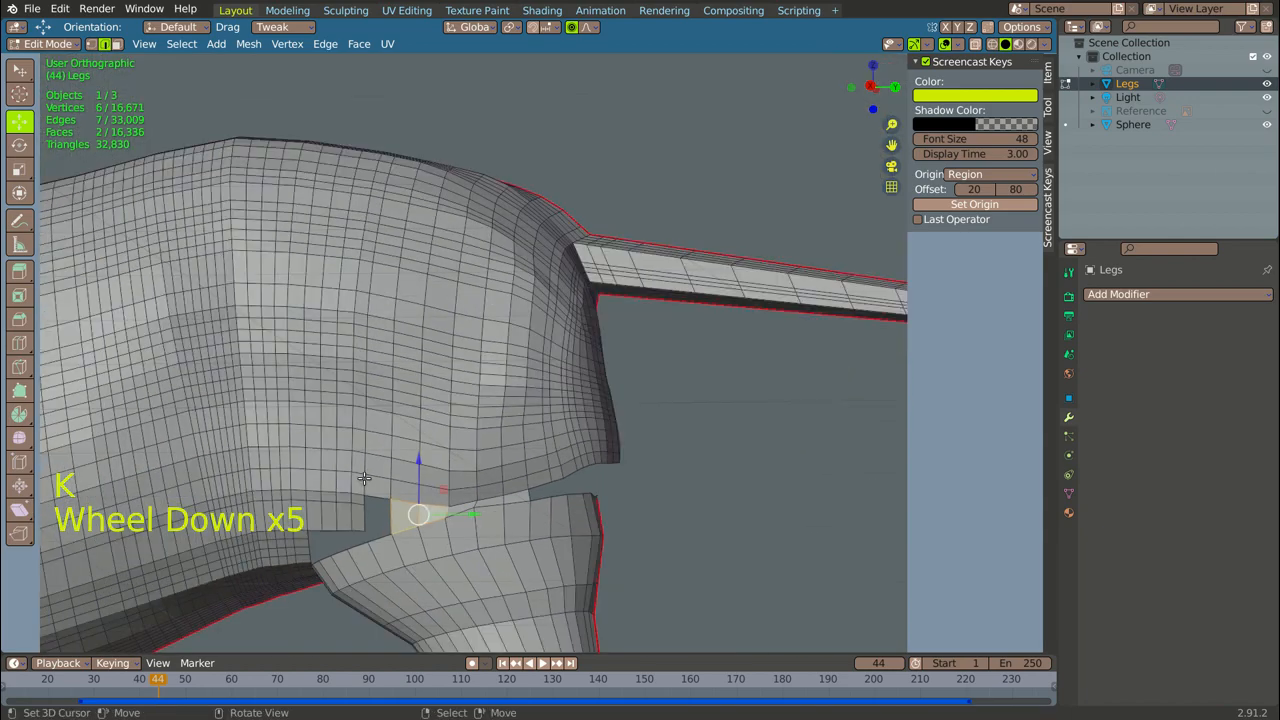
middle_drag(511, 511, 380, 530)
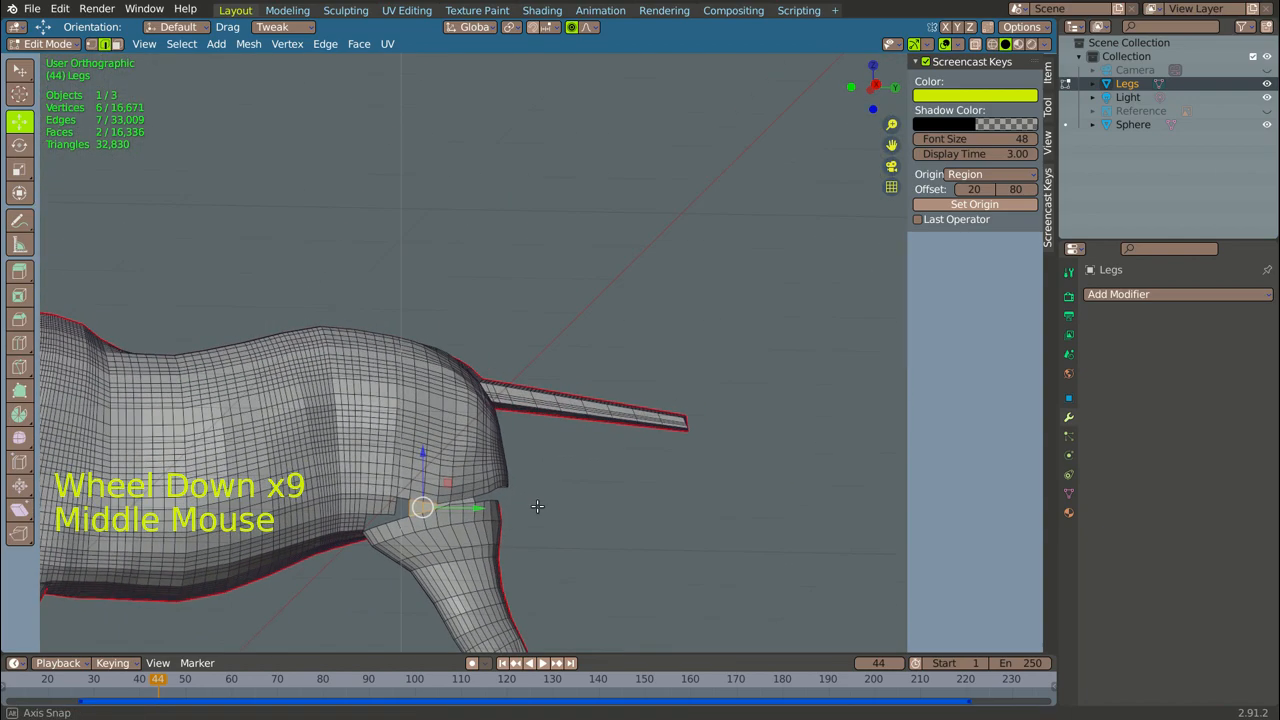
scroll(452, 454, up, 12)
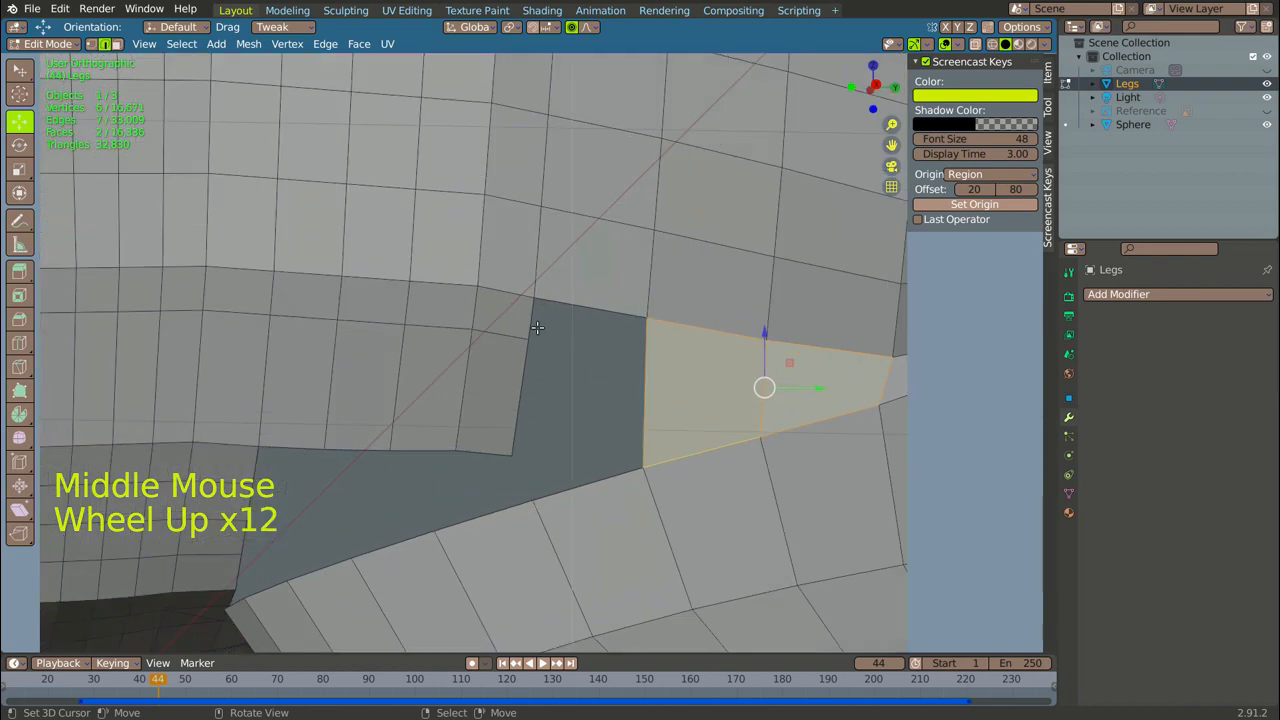
right_click(530, 318)
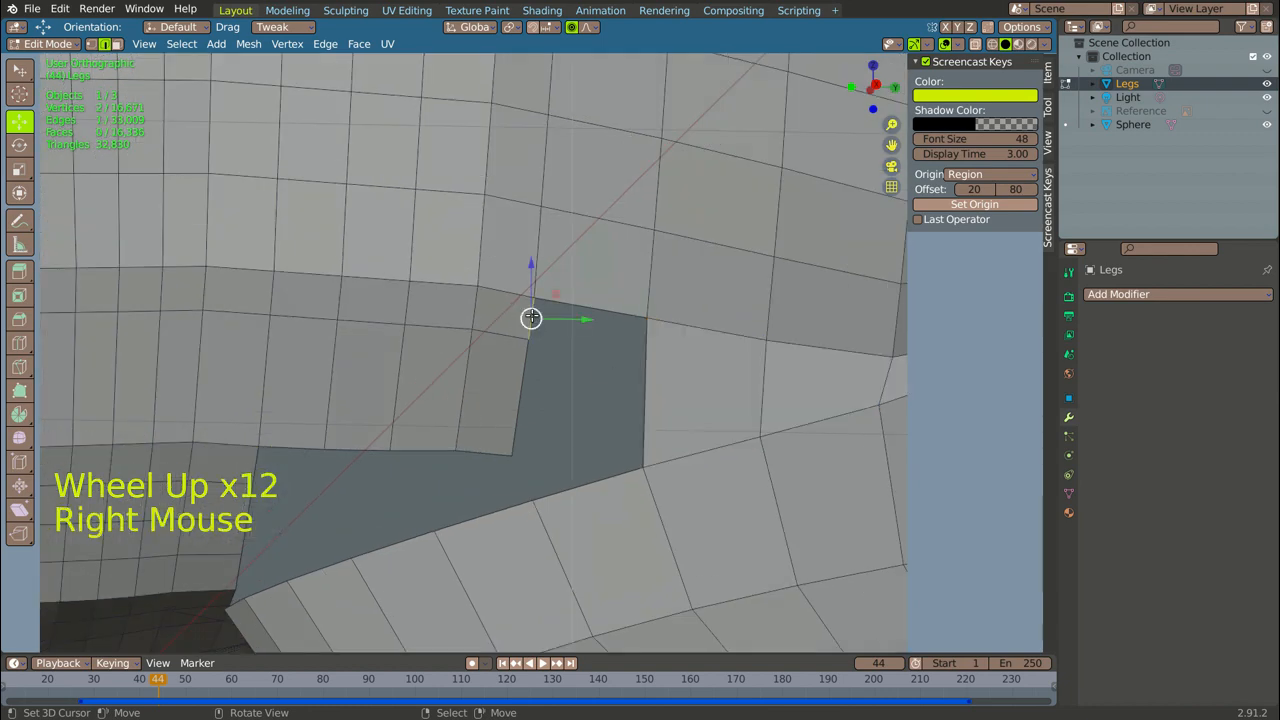
shift+right_click(646, 399)
key(f)
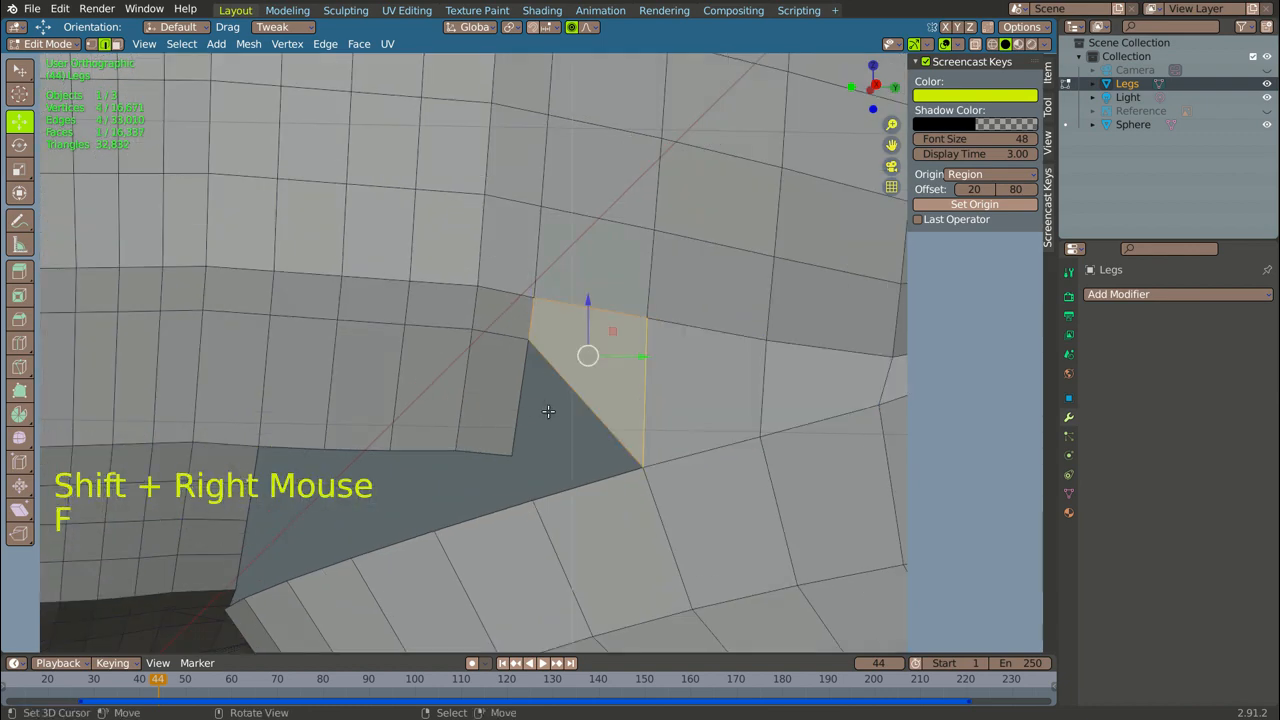
- Fill a face between the side edge of the body's notch and the facing border edge of the hind leg
right_click(534, 416)
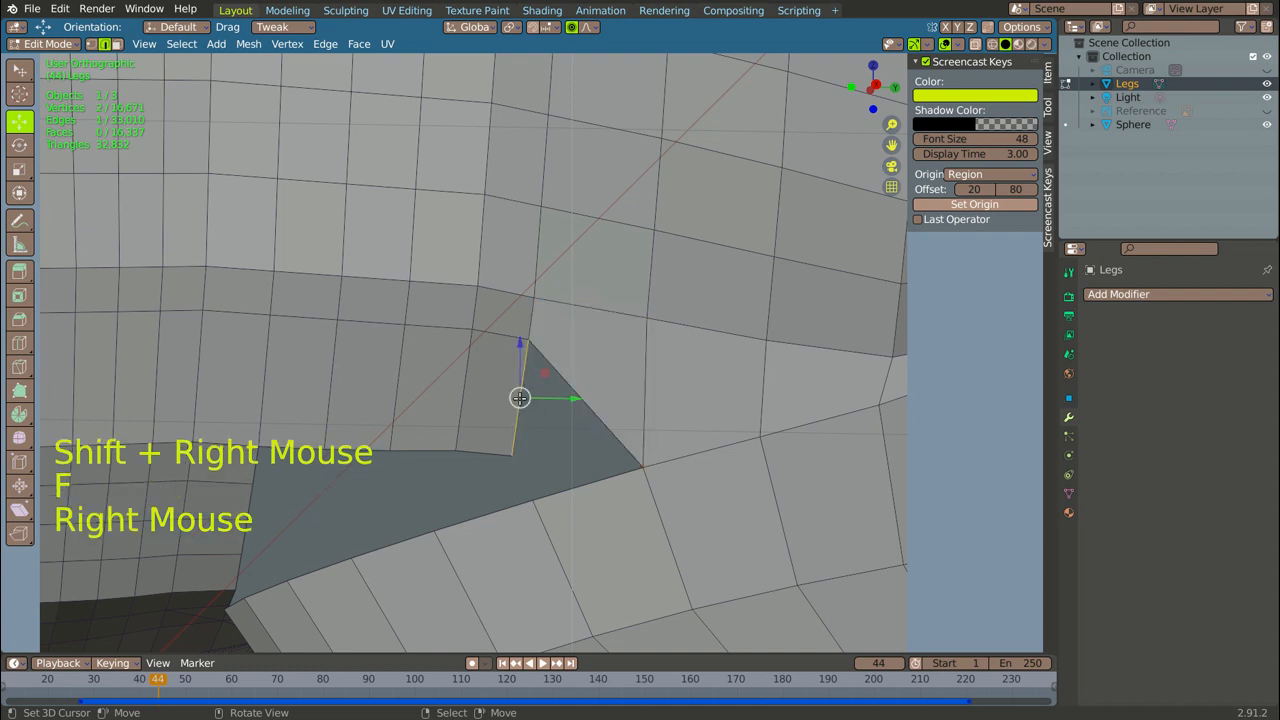
shift+right_click(590, 484)
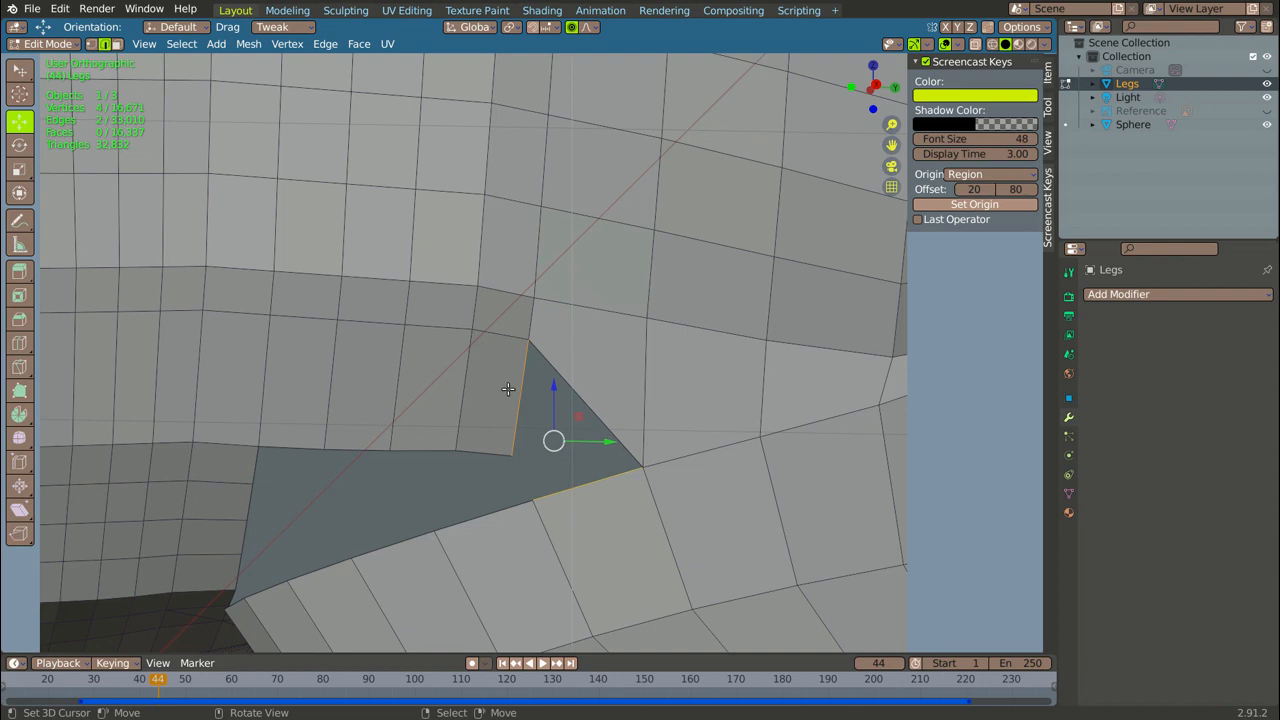
key(f)
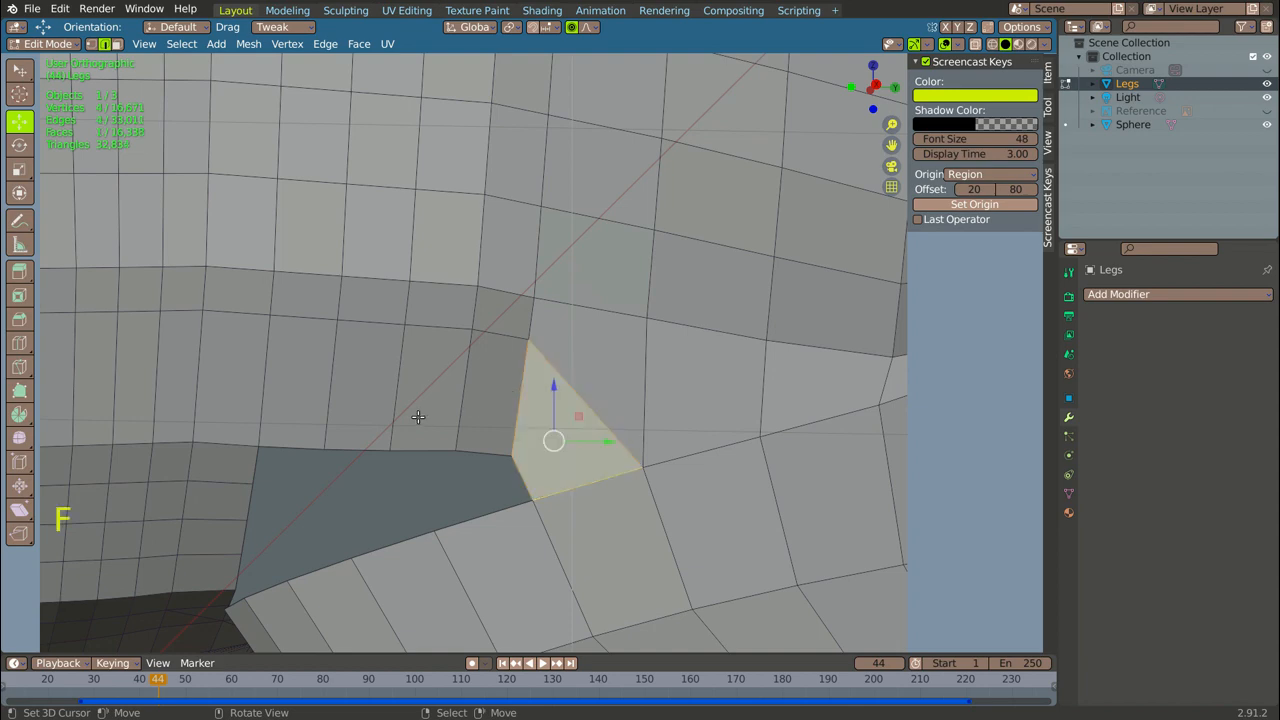
- Fill two adjacent faces between the body's lower border edges and the matching leg edges, continuing forward from the notch
scroll(418, 418, down, 4)
scroll(488, 412, up, 3)
right_click(492, 390)
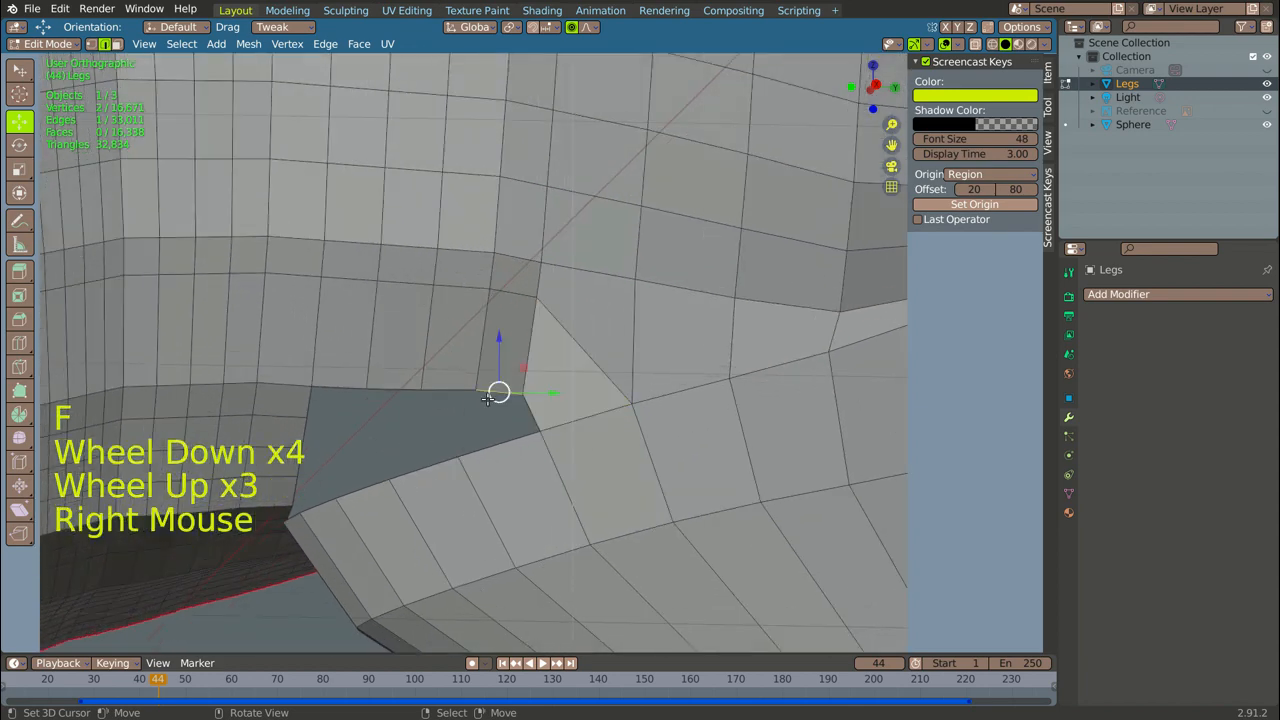
shift+right_click(492, 443)
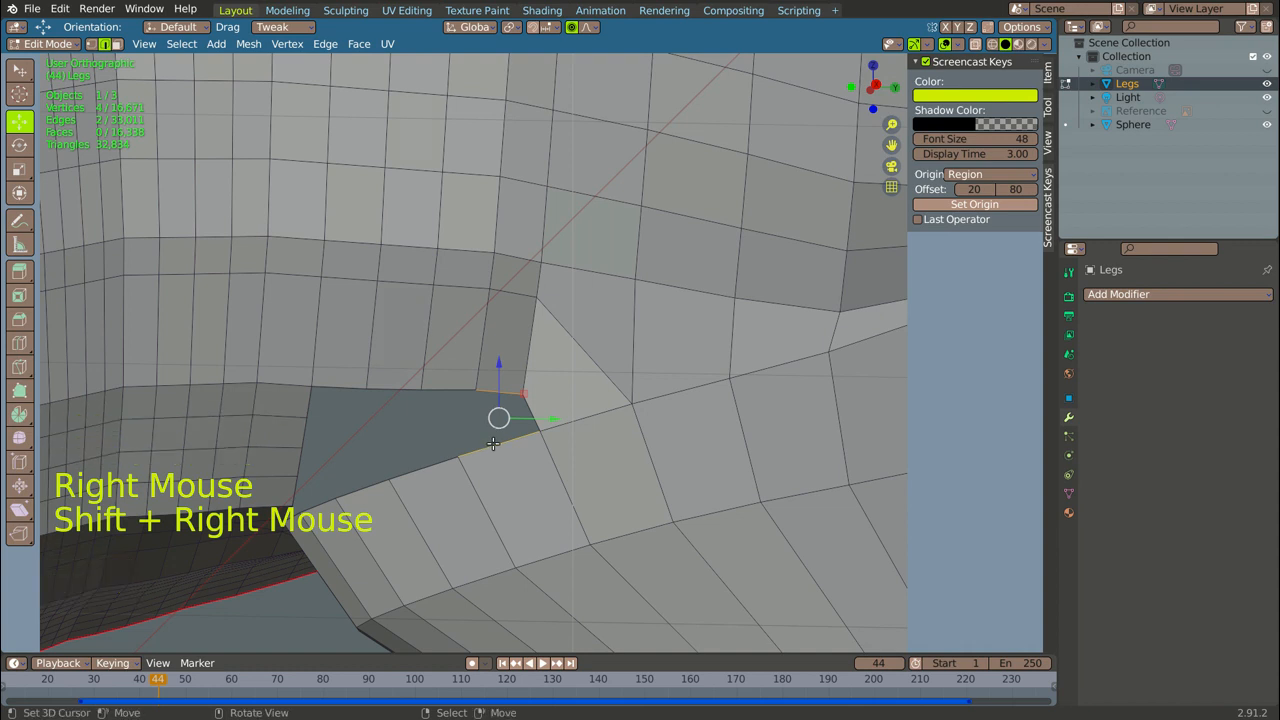
key(f)
right_click(445, 389)
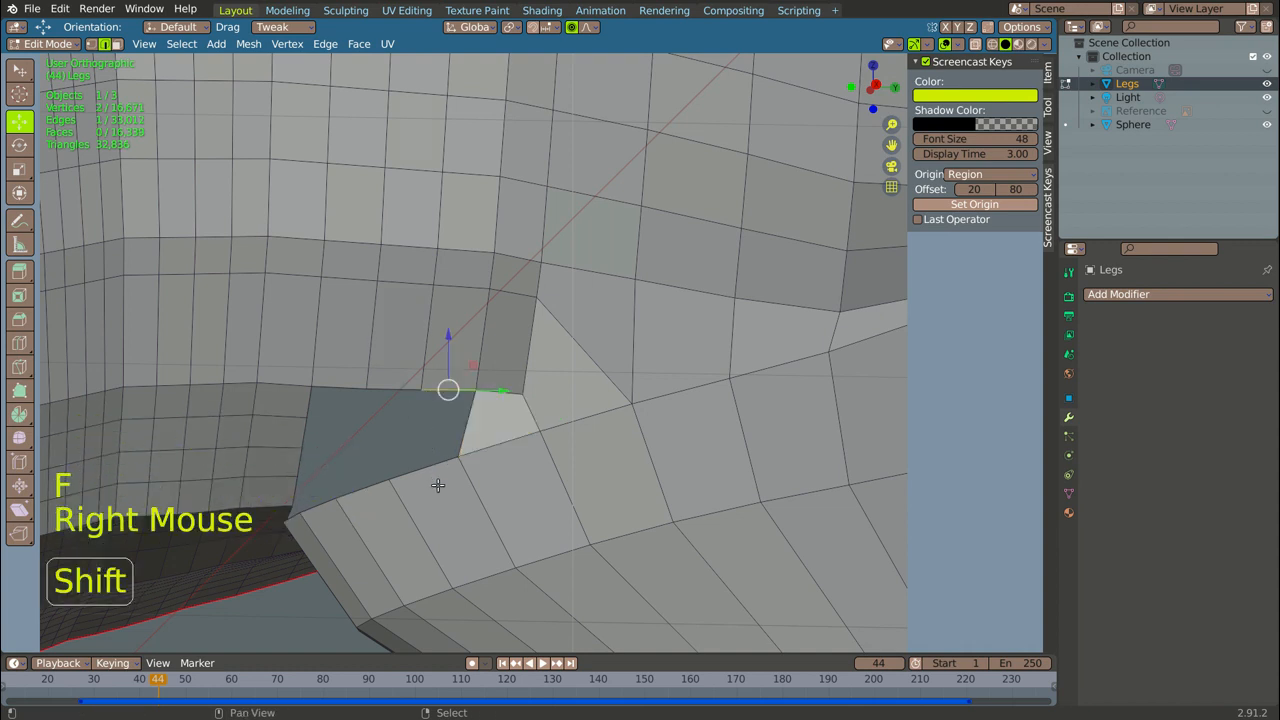
shift+right_click(433, 465)
key(f)
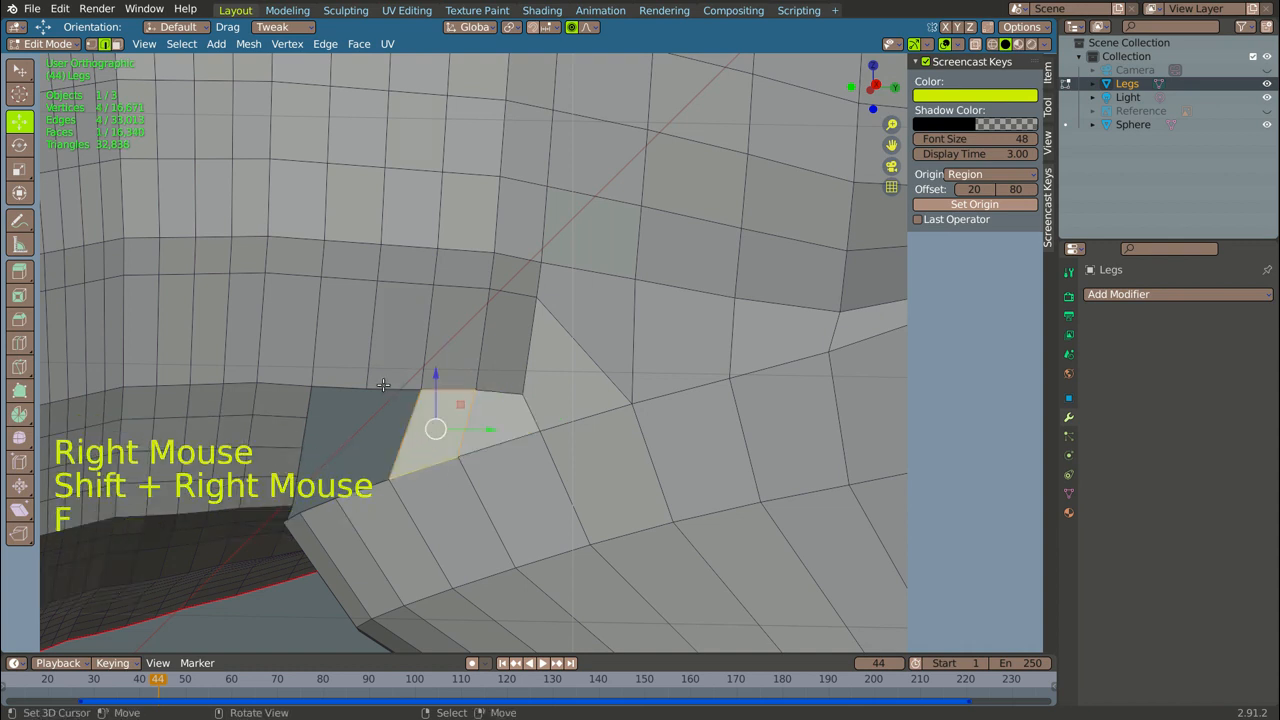
- Dissolve the vertical edge loop above the remaining front gap and fill a face between body and leg at the rear end
scroll(371, 359, down, 4)
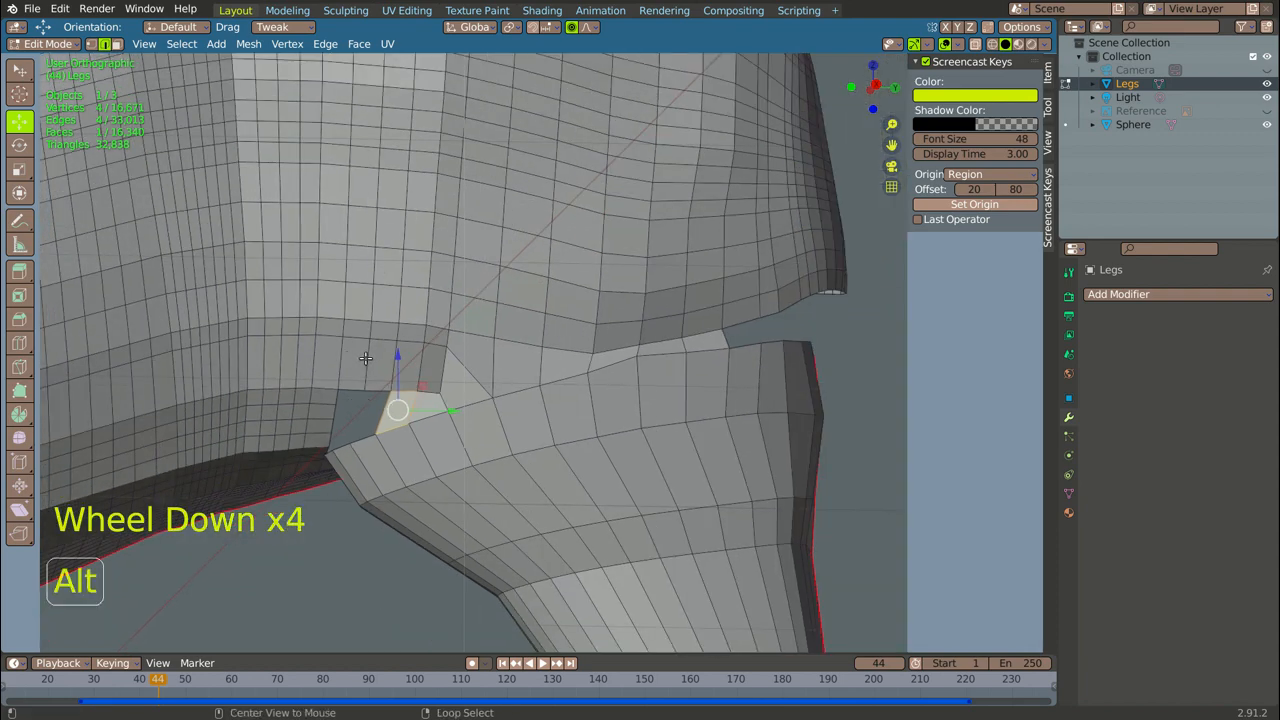
alt+right_click(366, 358)
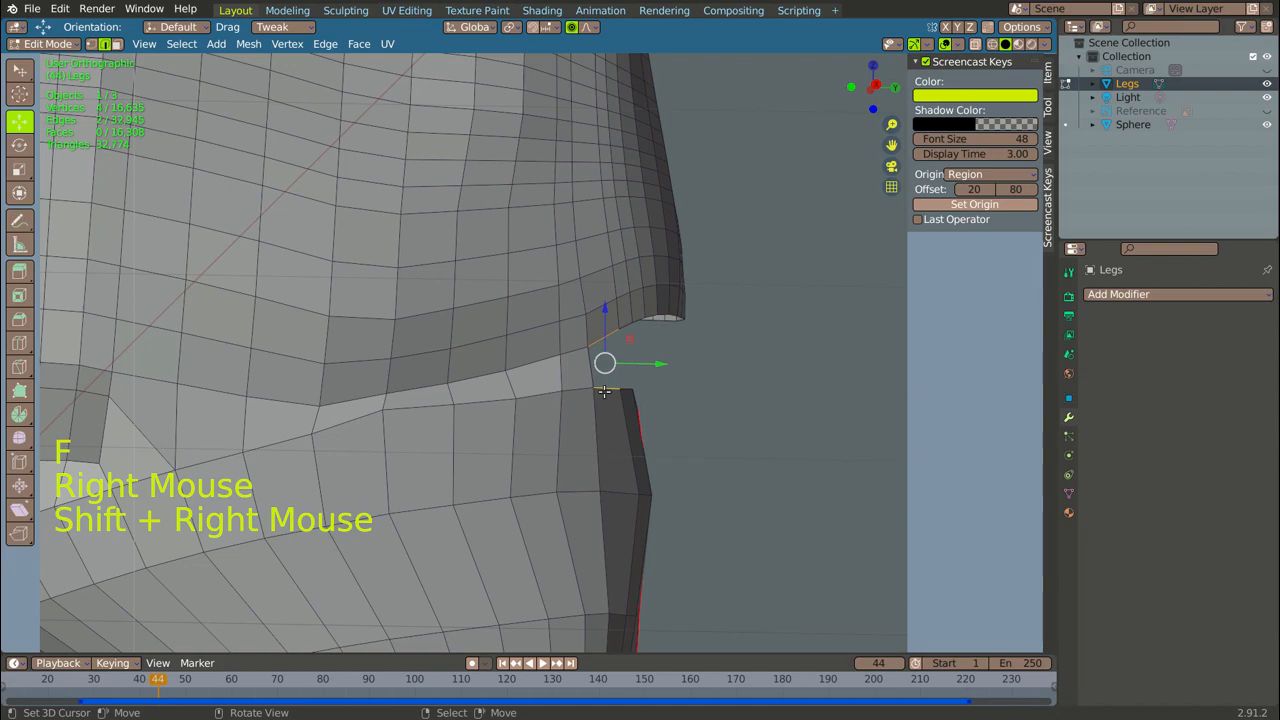
key(f)
- Fill a small face between the short body and leg border edges at the front tip of the gap
scroll(604, 391, down, 14)
middle_drag(604, 391, 530, 440)
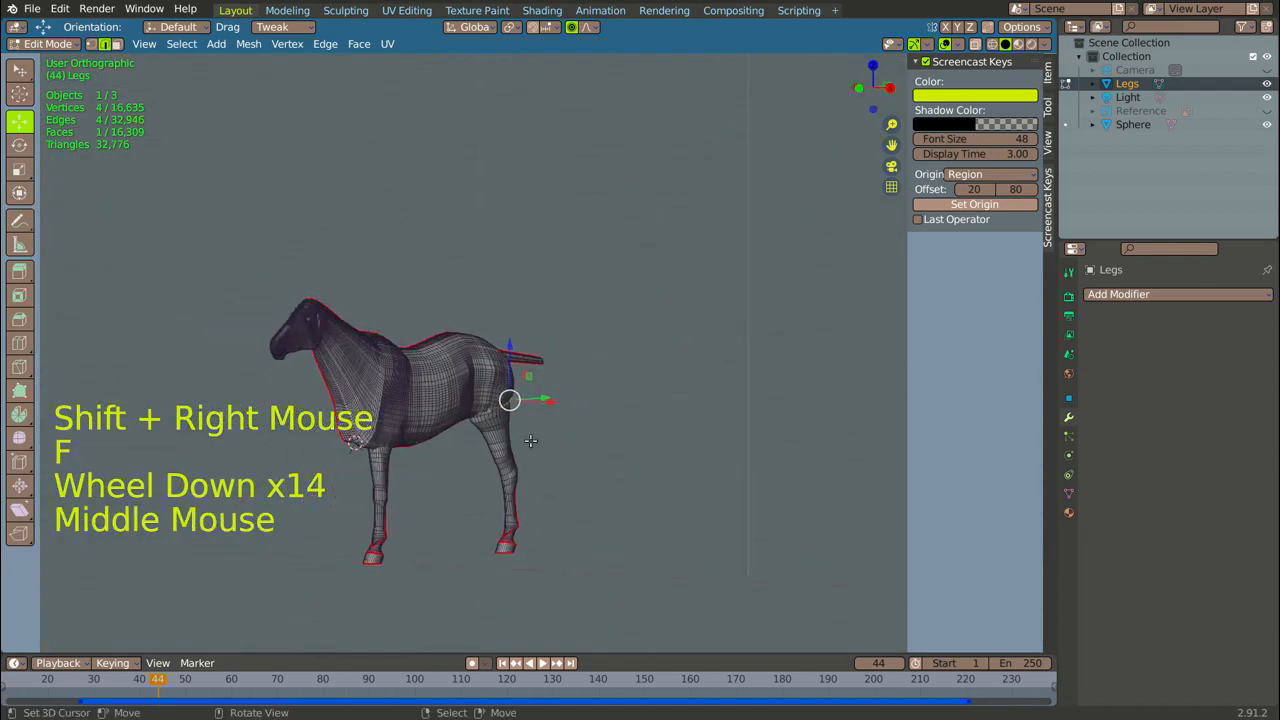
scroll(420, 343, up, 20)
scroll(548, 372, down, 5)
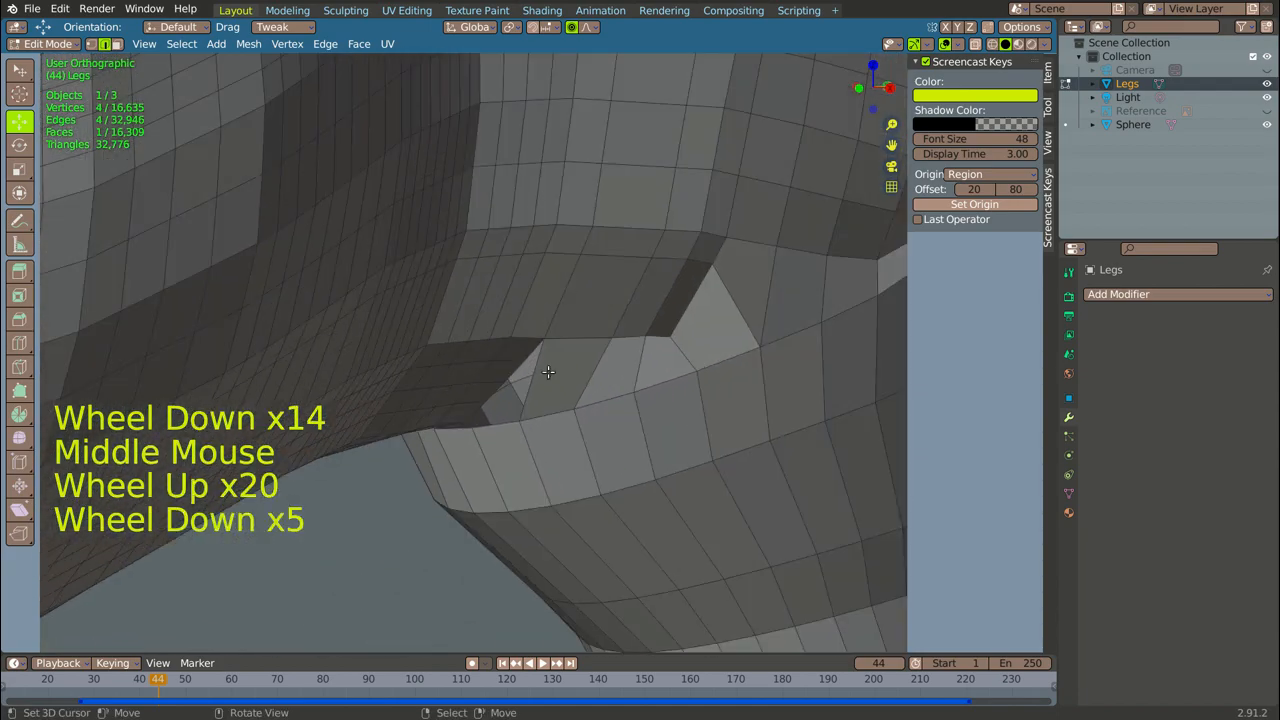
middle_drag(548, 372, 588, 314)
scroll(523, 294, down, 1)
scroll(517, 326, up, 6)
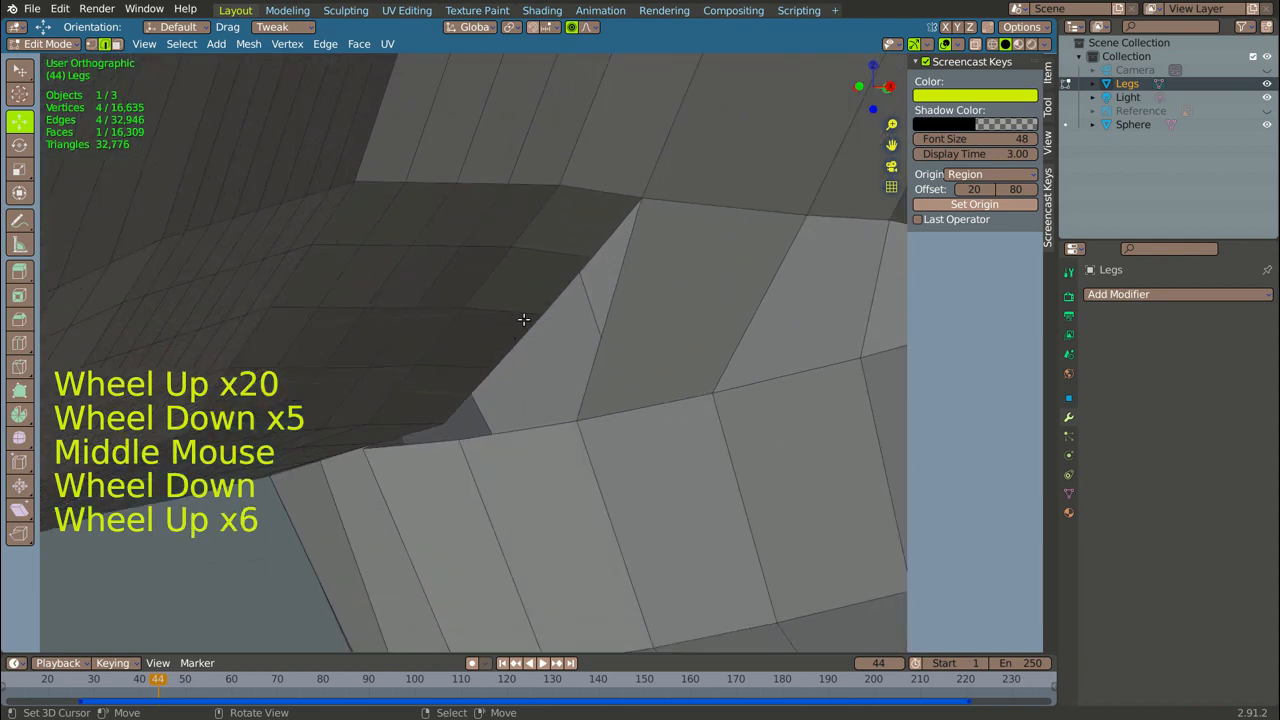
scroll(523, 319, down, 2)
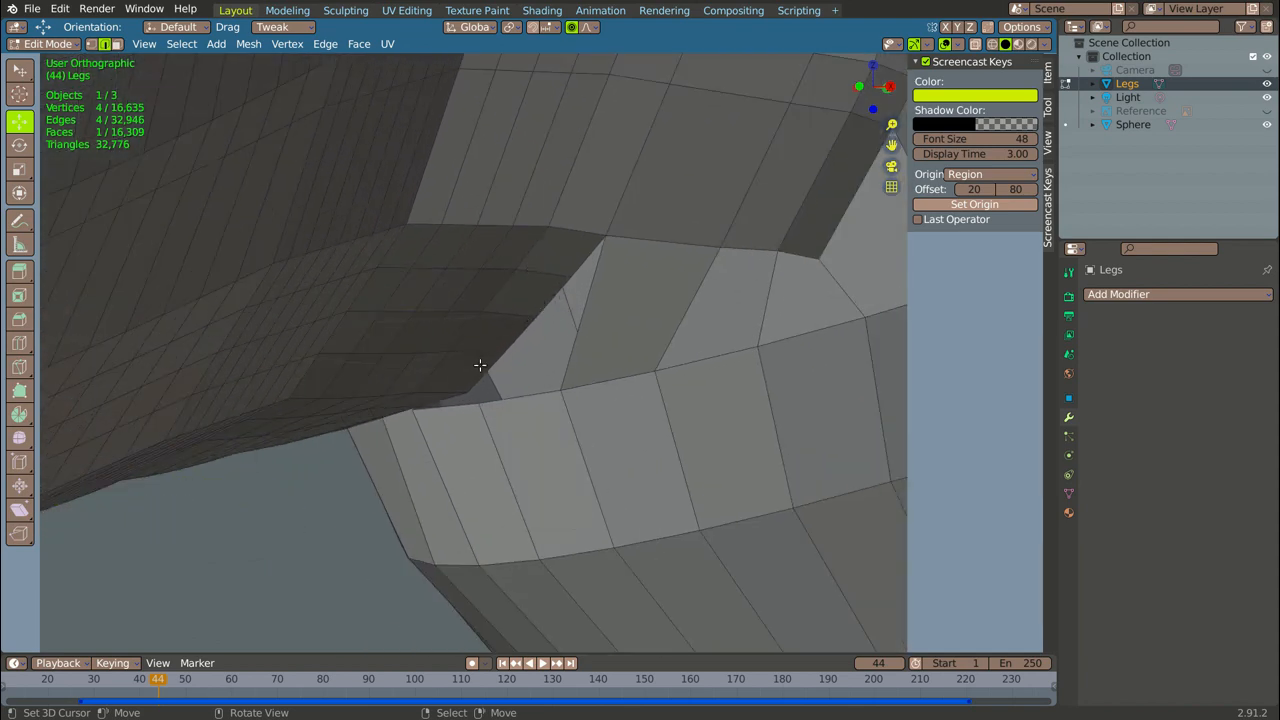
scroll(490, 352, up, 2)
scroll(503, 340, down, 5)
middle_drag(503, 340, 480, 329)
scroll(369, 298, up, 4)
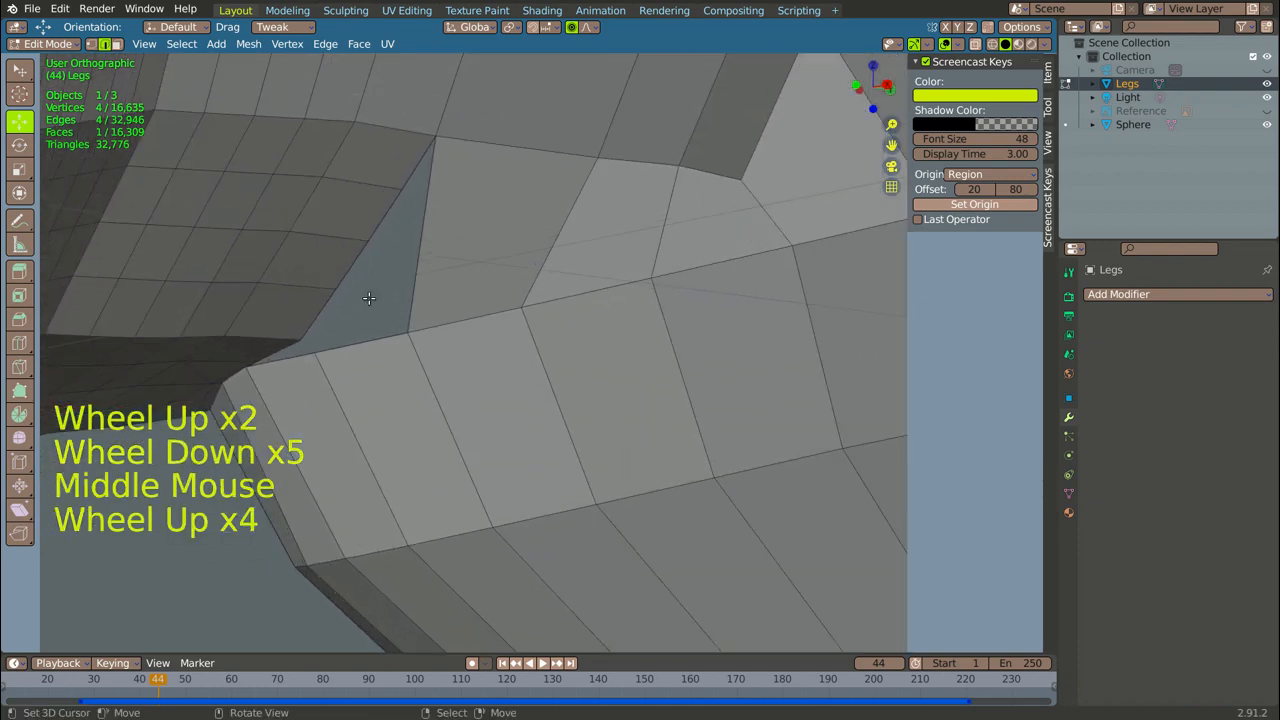
scroll(279, 352, up, 2)
right_click(276, 351)
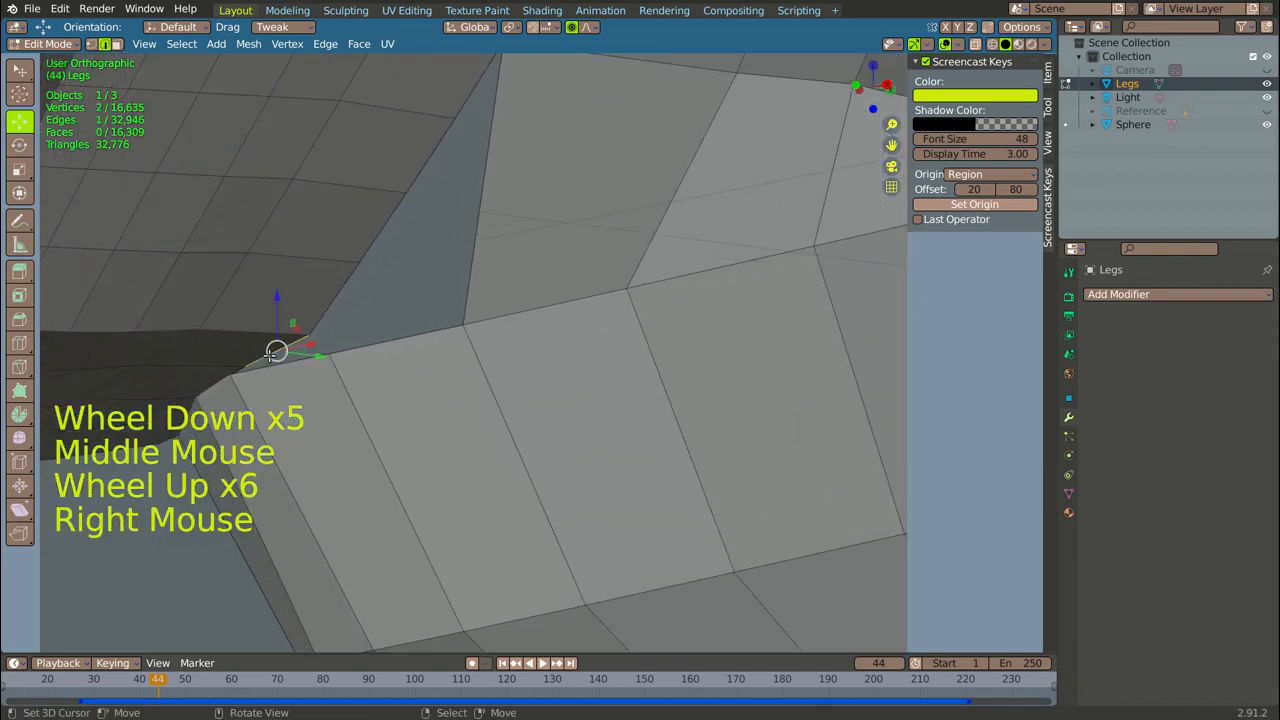
shift+right_click(277, 355)
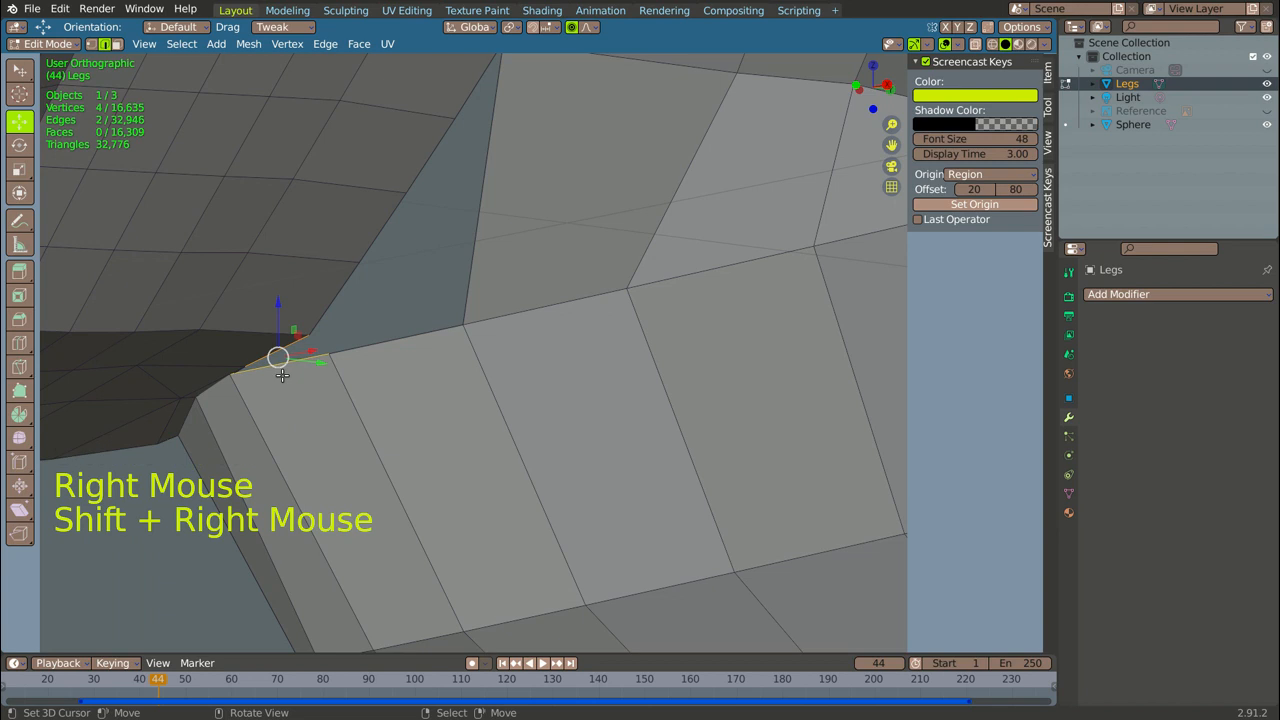
key(f)
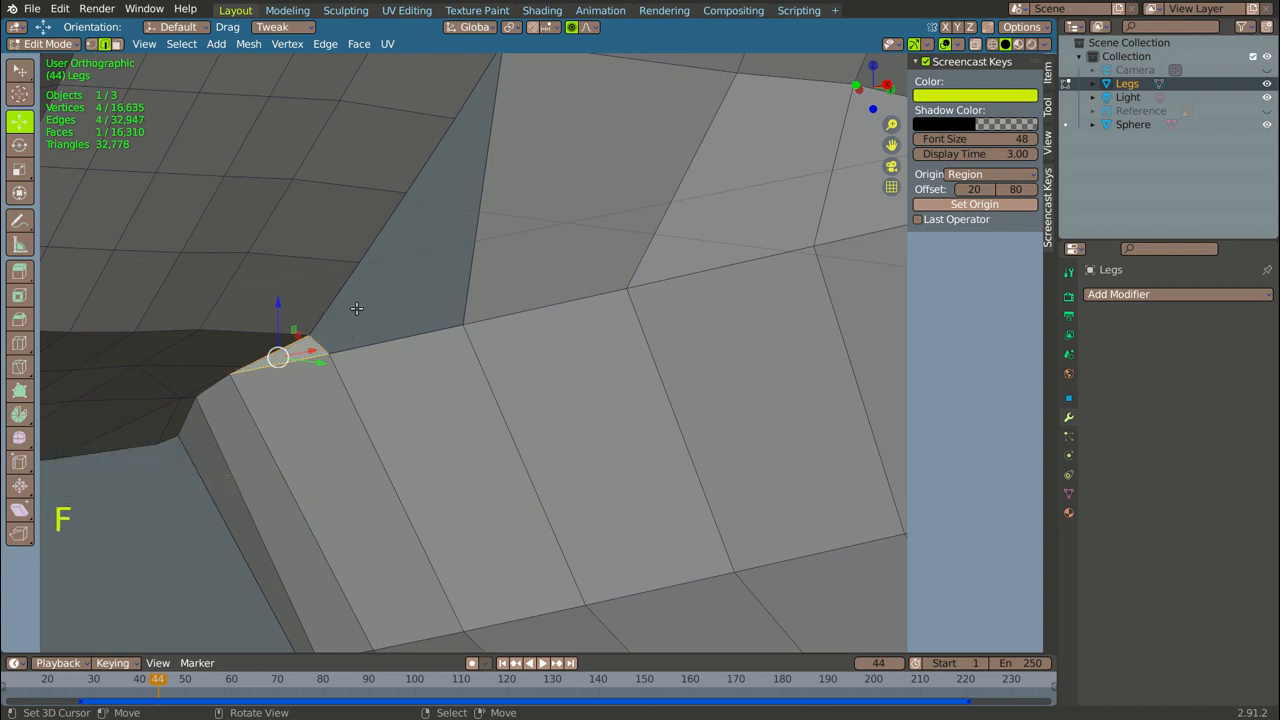
- Fill the remaining triangular hole with one face and knife-cut it from the lower body border vertex to the leg corner
scroll(357, 309, down, 3)
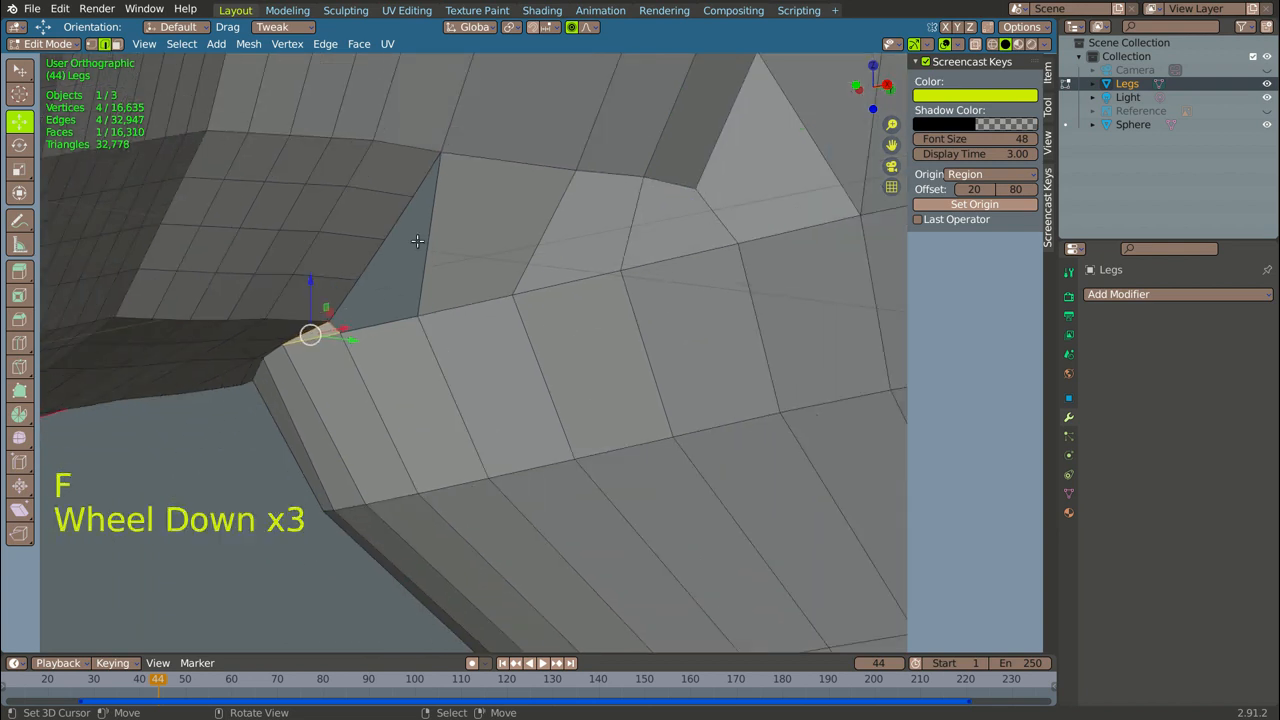
alt+right_click(381, 324)
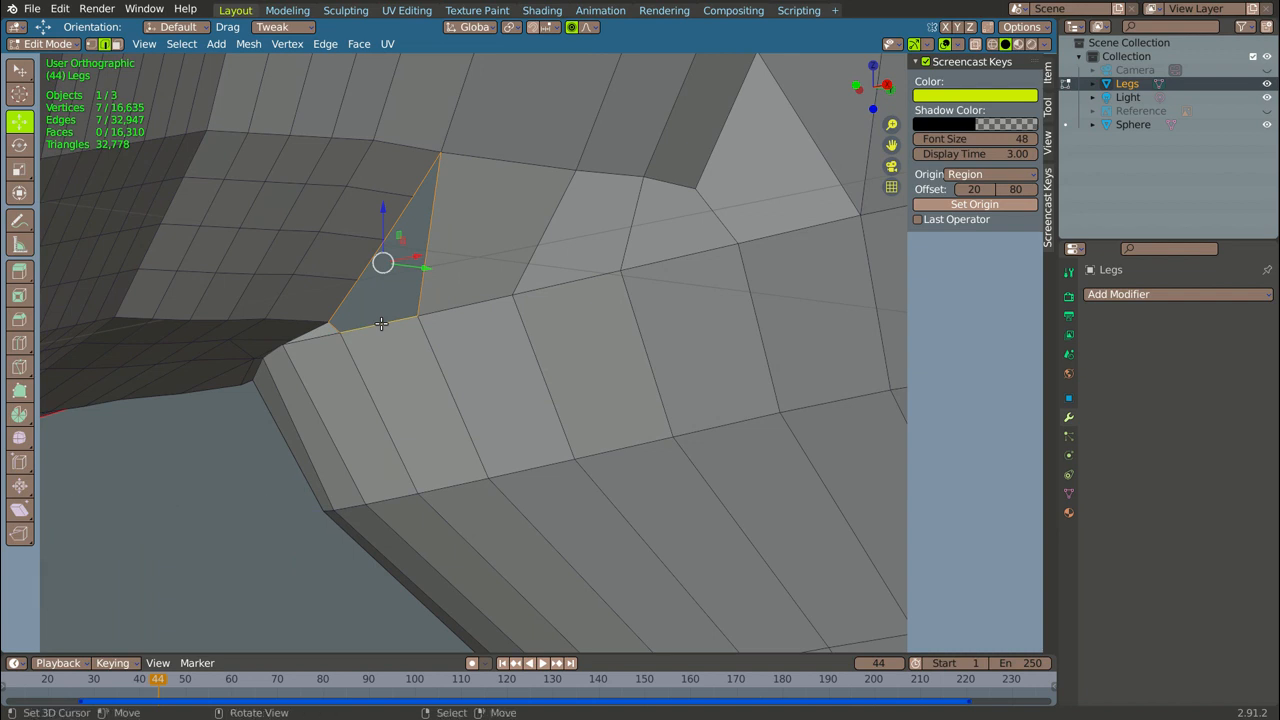
key(f)
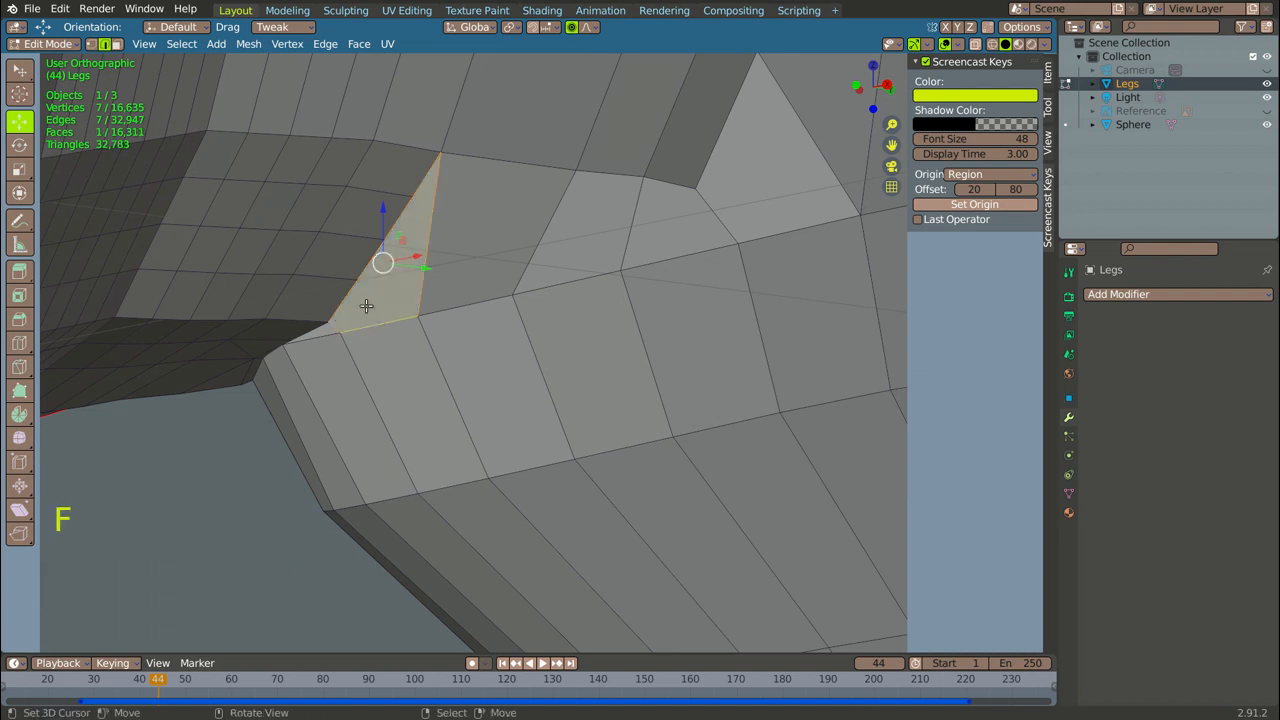
key(k)
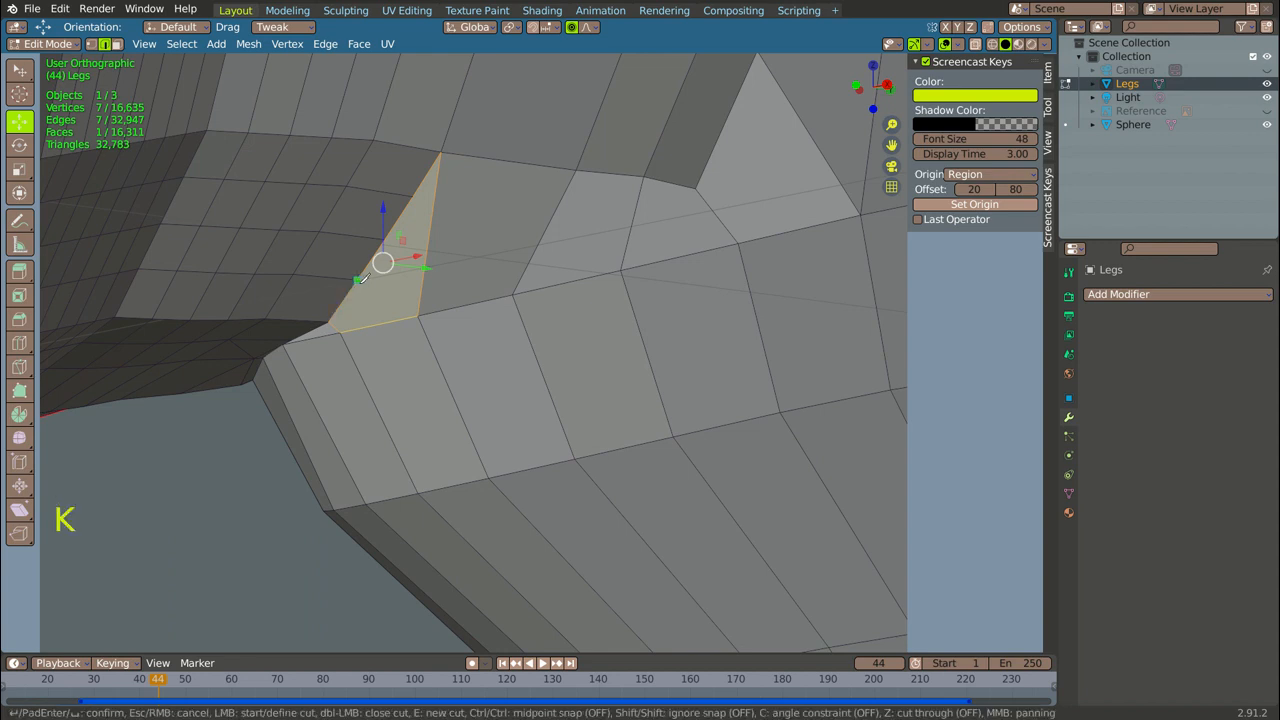
click(418, 316)
key(Return)
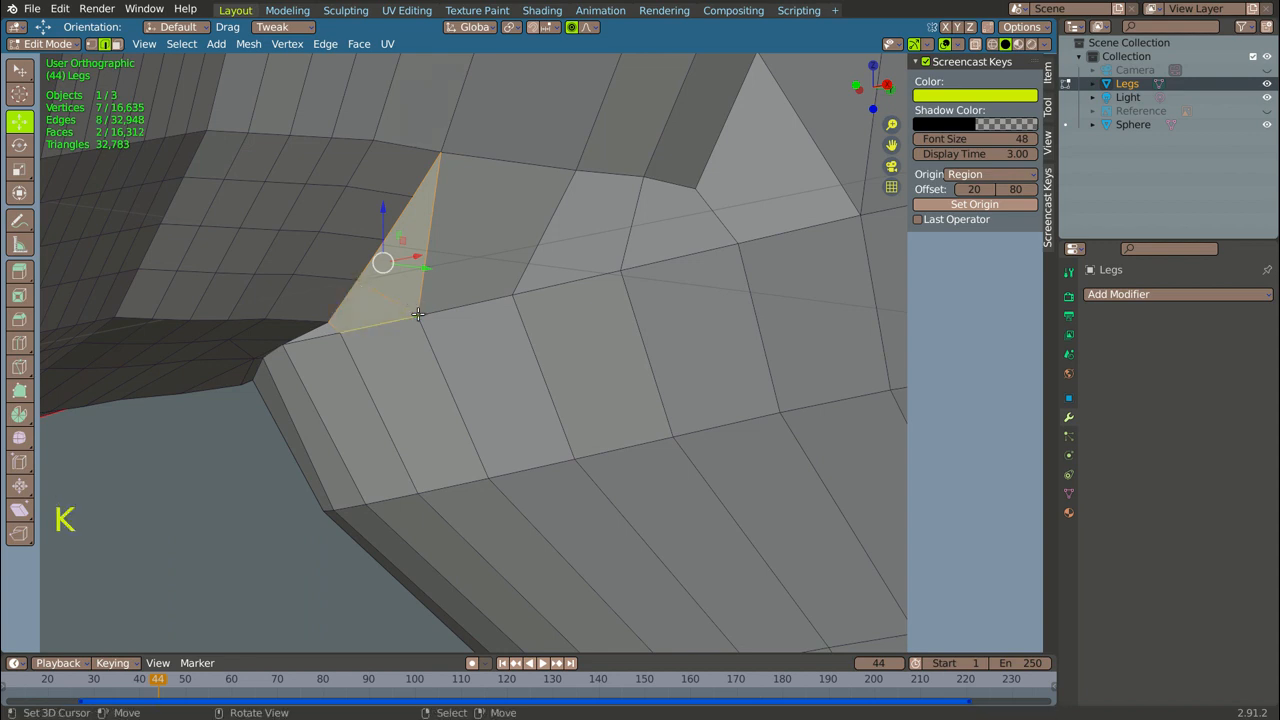
- Knife-cut from the body vertex above the first cut through the bridging faces to the far edge of the large triangular face
key(k)
click(385, 236)
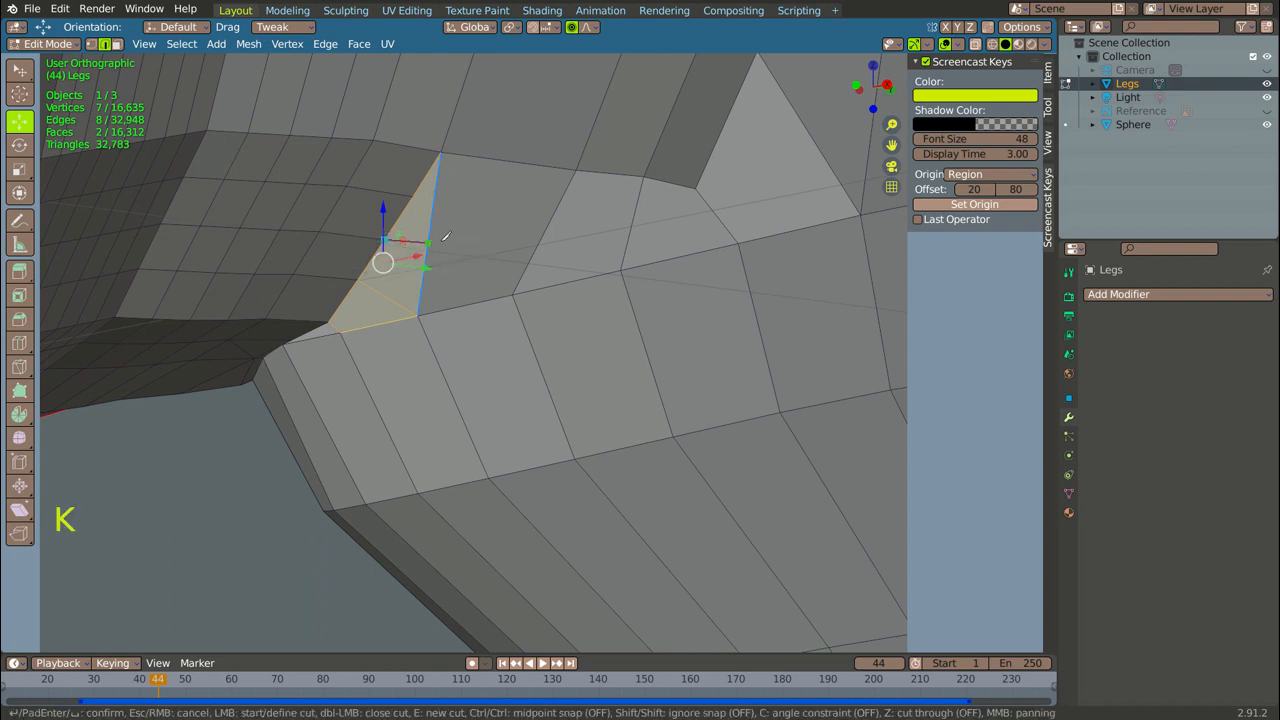
click(727, 211)
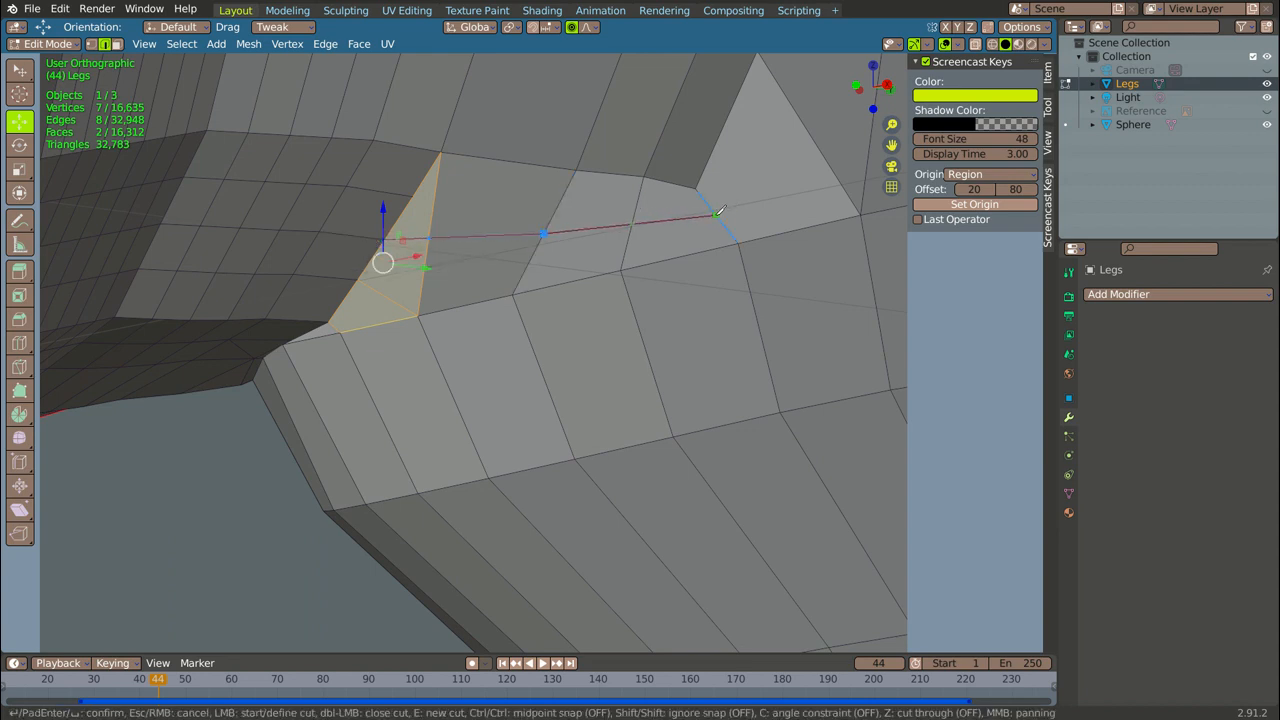
click(827, 170)
key(Return)
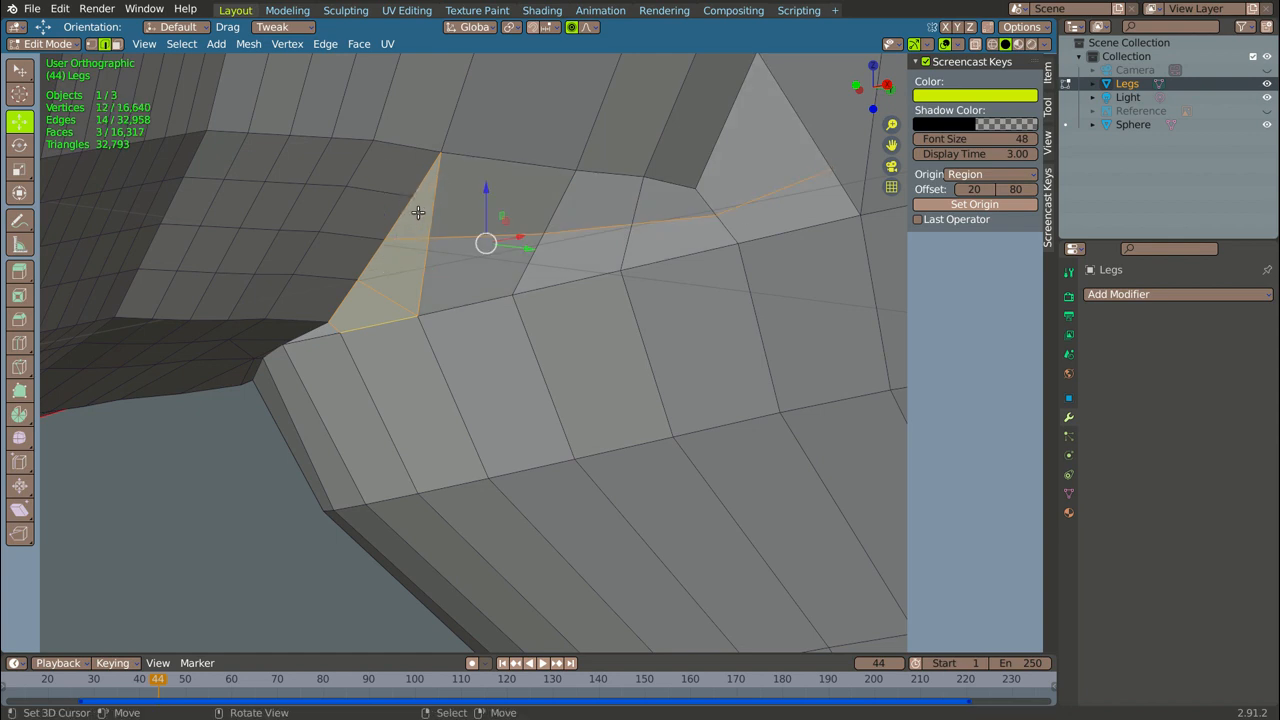
- Switch to vertex selection, try moving the body border vertex above the new cut, and undo the move with proportional editing turned off
scroll(417, 201, up, 5)
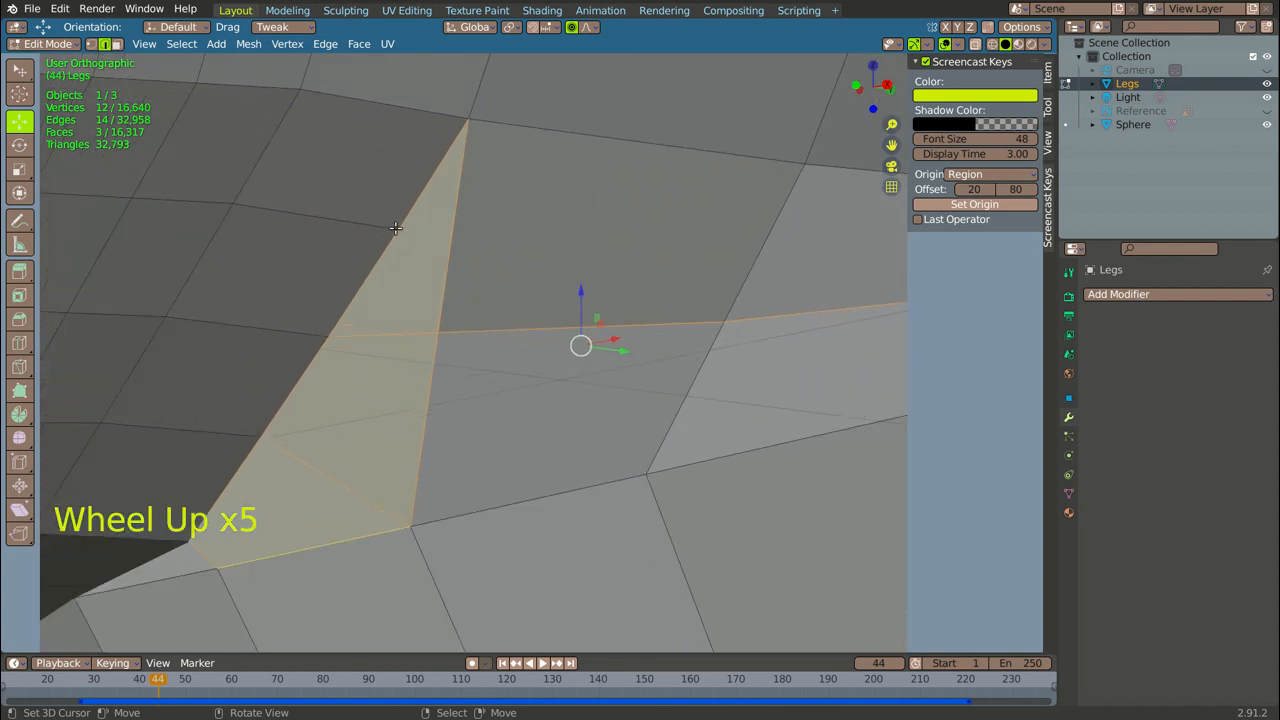
click(89, 44)
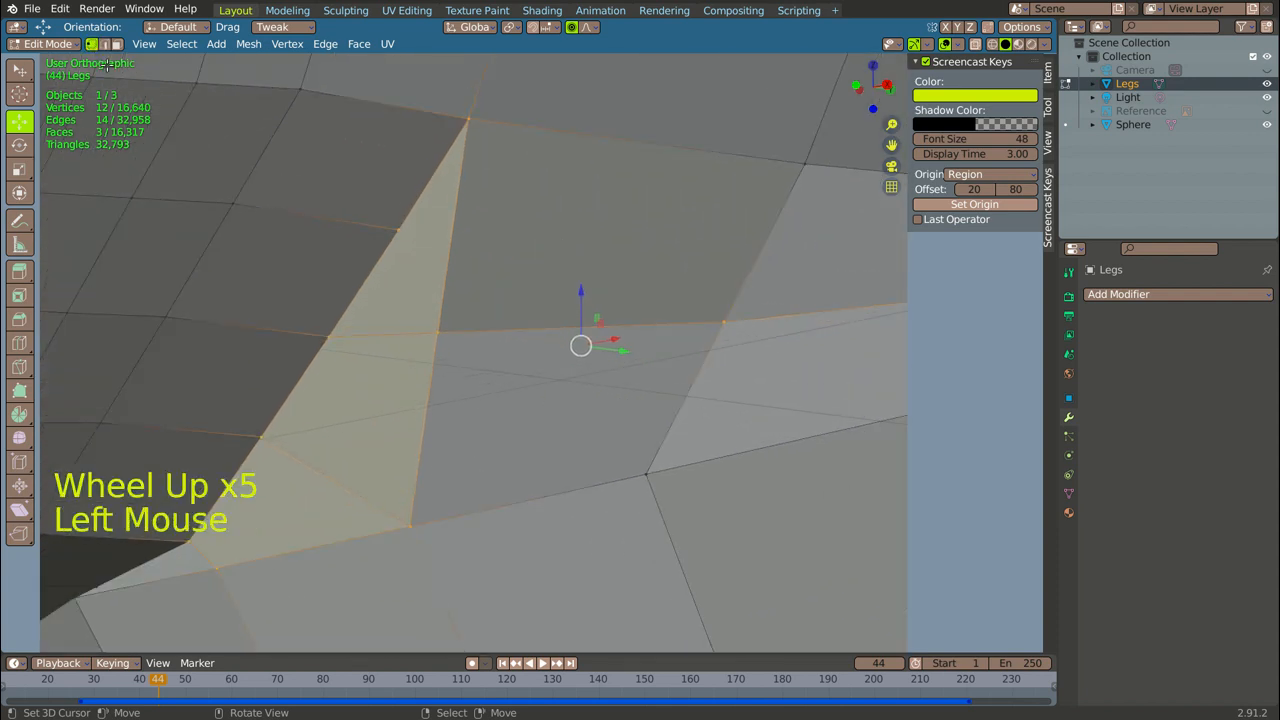
right_drag(399, 230, 394, 222)
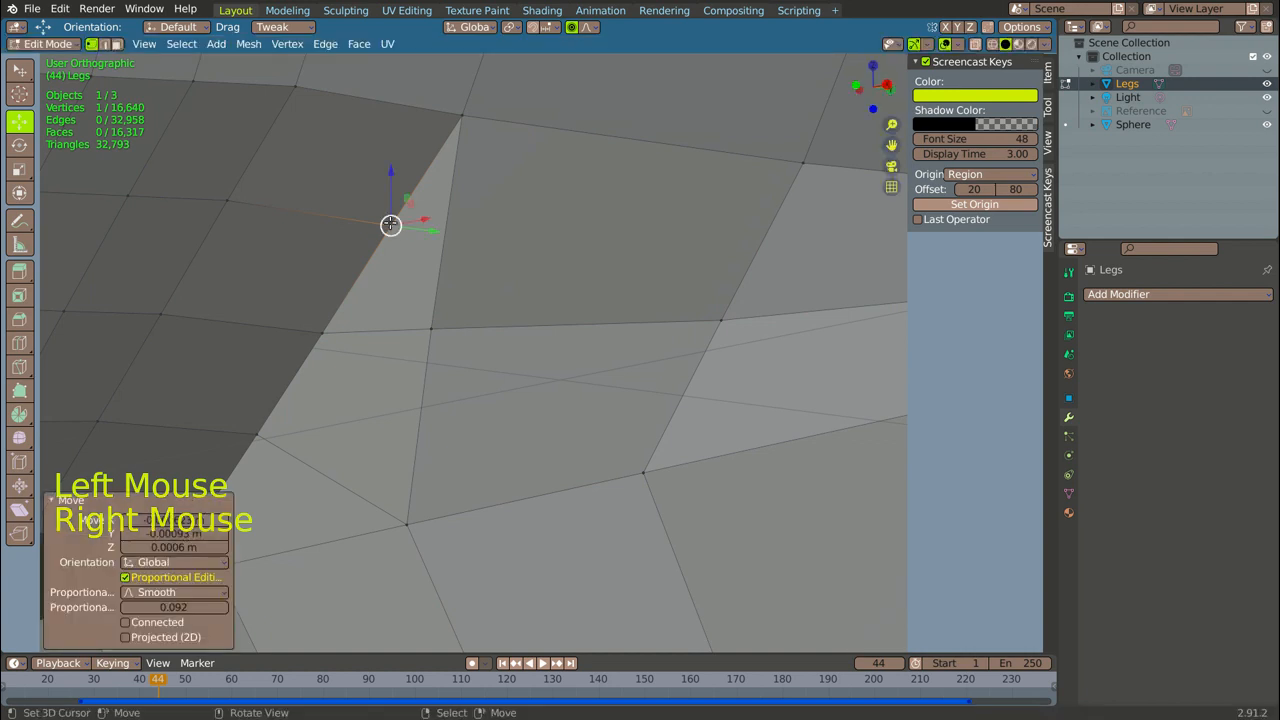
click(394, 216)
click(394, 216)
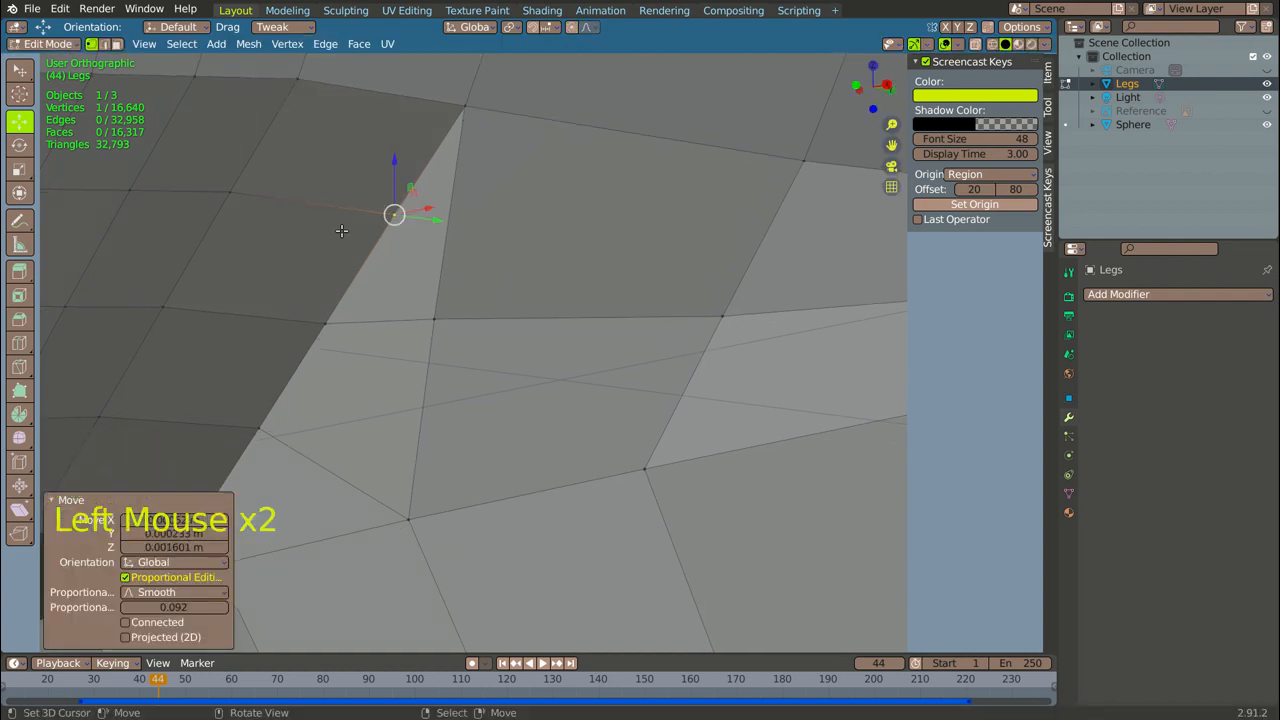
key(ctrl+z)
- Extend the knife cut from its end on the triangular face's edge through the faces toward the rear of the leg joint
scroll(390, 224, down, 11)
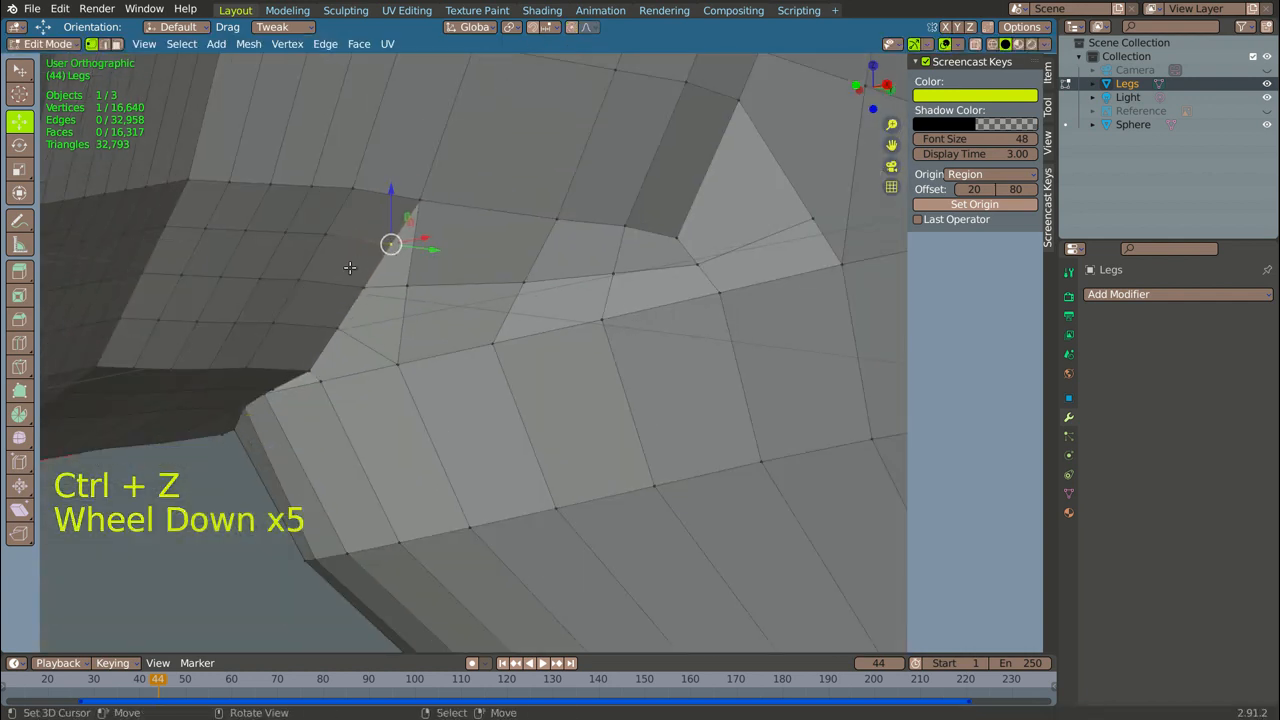
scroll(514, 248, up, 2)
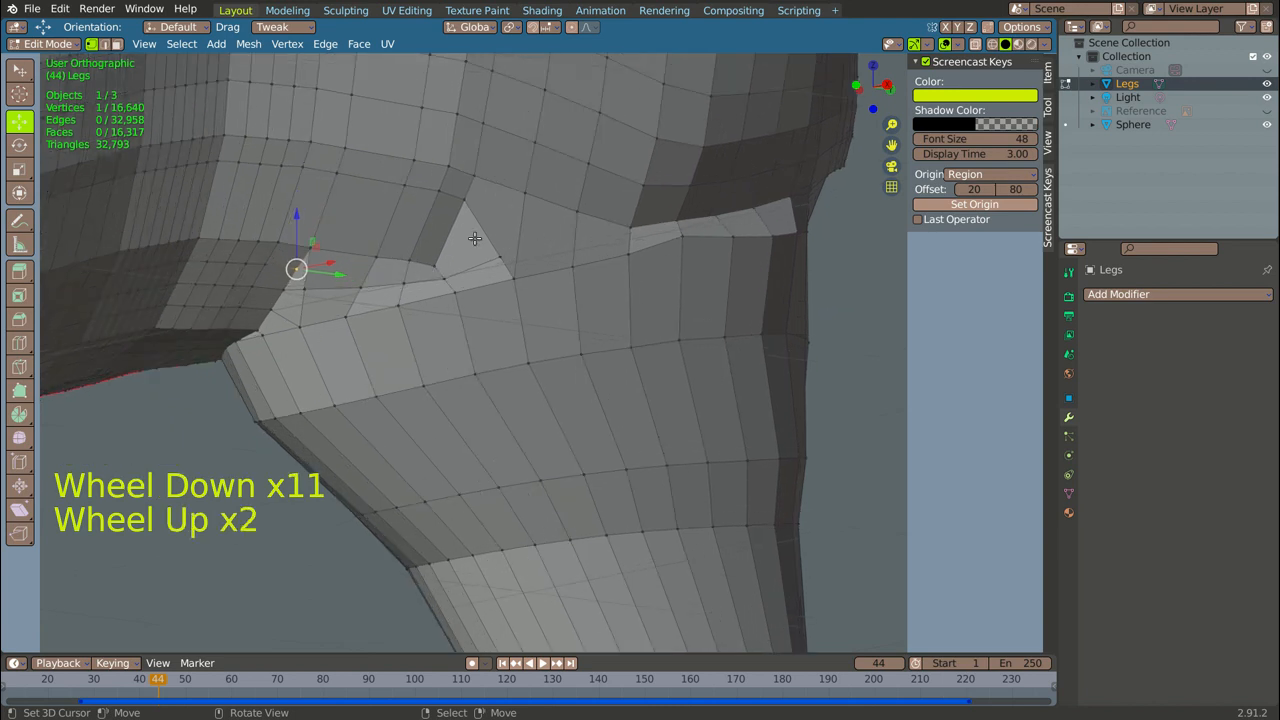
scroll(475, 238, up, 3)
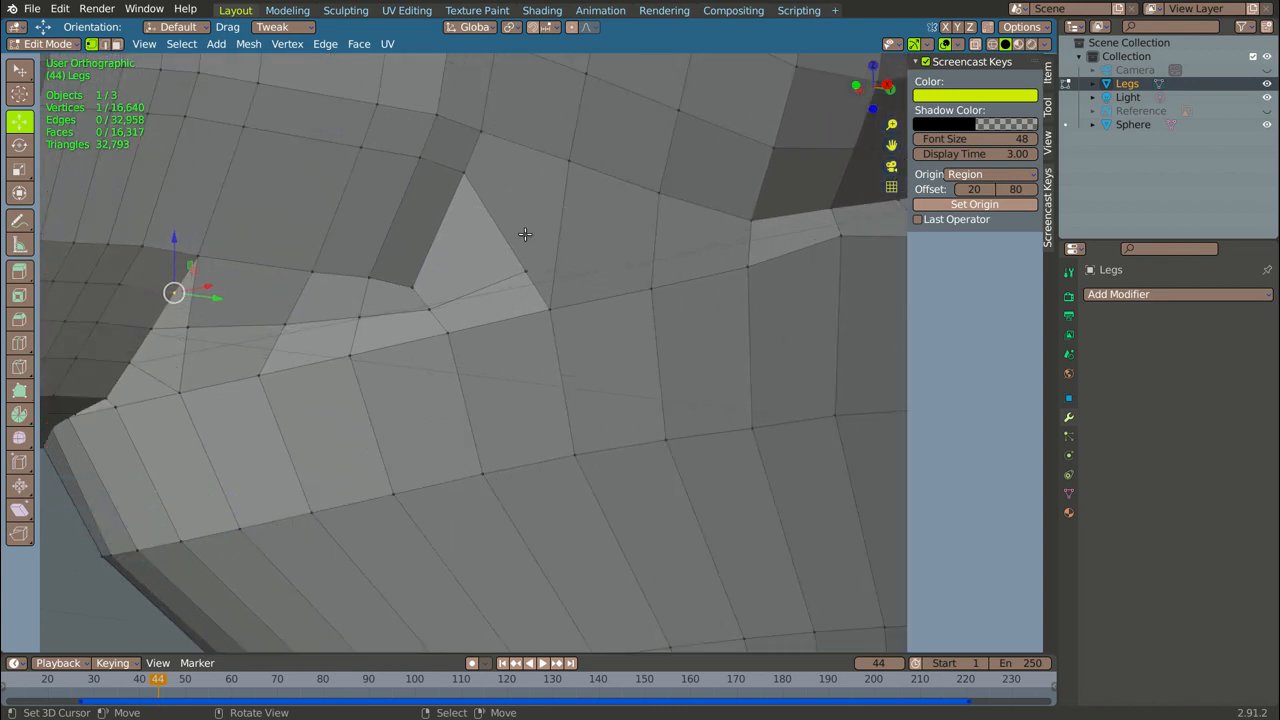
key(k)
click(526, 268)
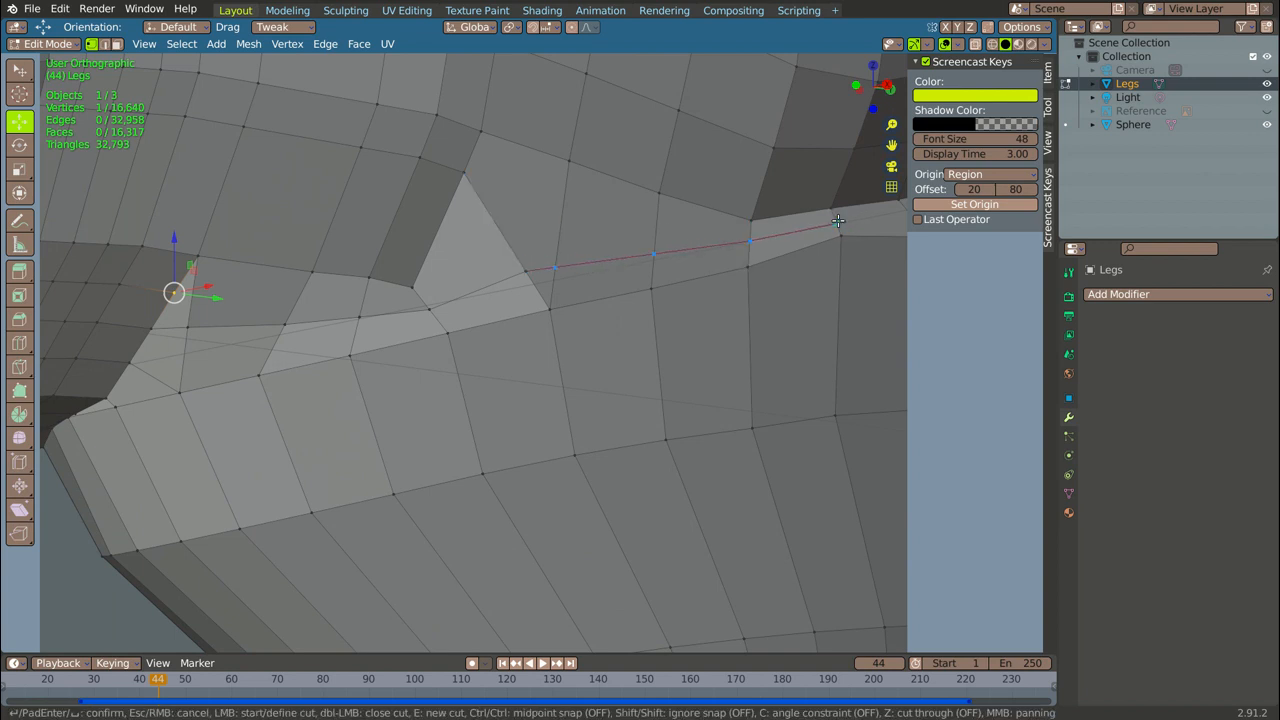
key(Return)
- Examine the mesh of the horse's head around the eye, the cheek strip and the neck joint
scroll(169, 259, down, 8)
scroll(175, 260, down, 1)
middle_drag(175, 260, 387, 395)
scroll(290, 266, down, 8)
scroll(690, 185, down, 2)
scroll(692, 174, up, 6)
scroll(692, 174, up, 2)
scroll(387, 395, up, 11)
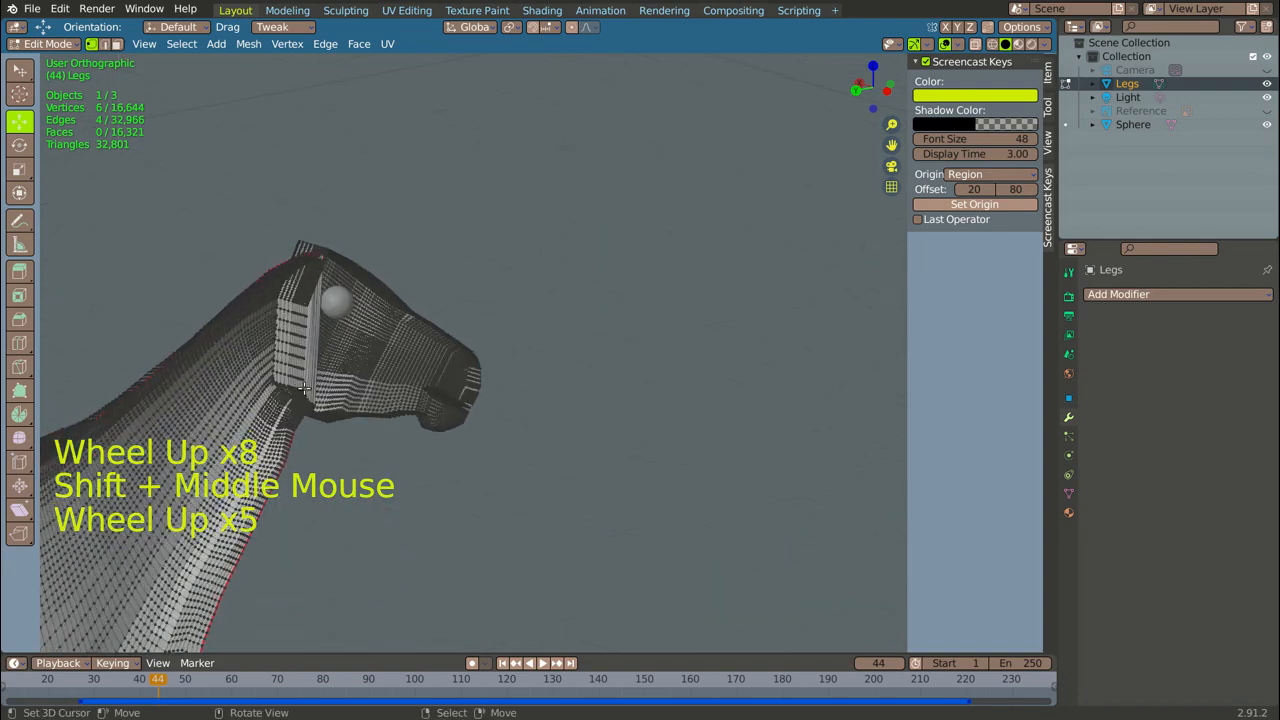
scroll(310, 348, down, 2)
scroll(318, 316, up, 1)
scroll(318, 316, up, 3)
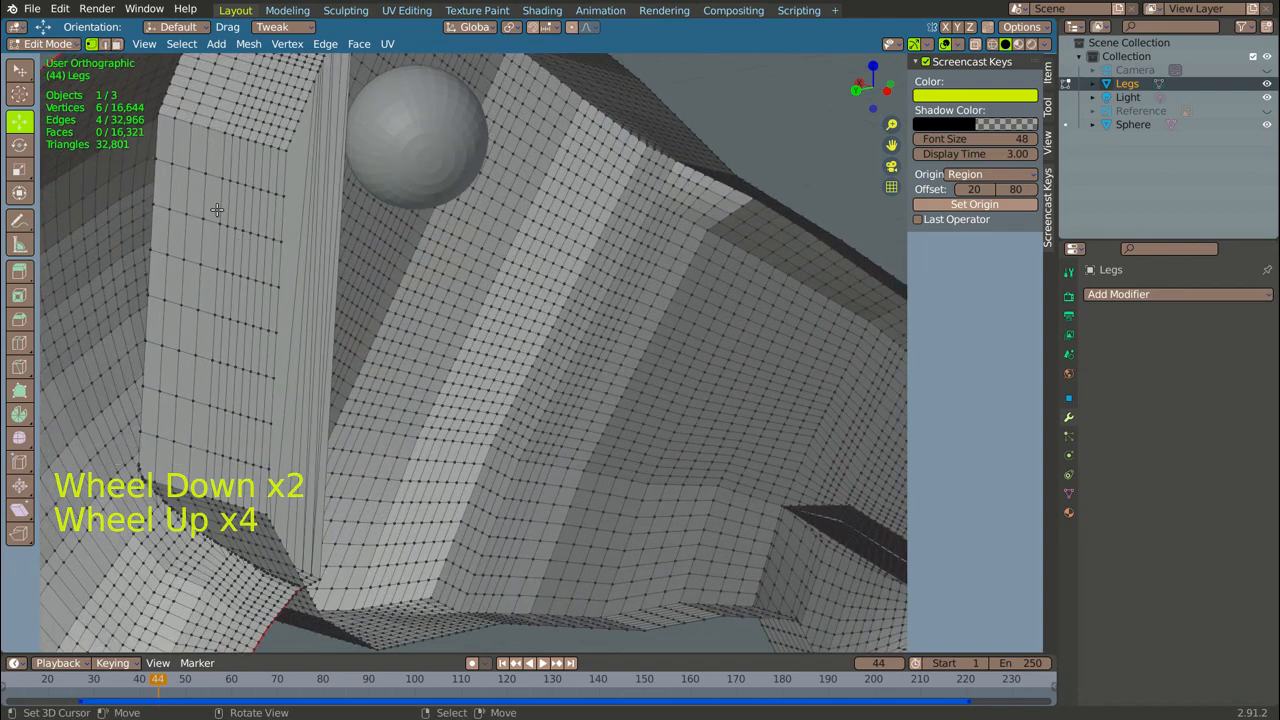
- Switch to face selection and delete the broad strip of bridging faces between the back of the head and the neck
click(117, 44)
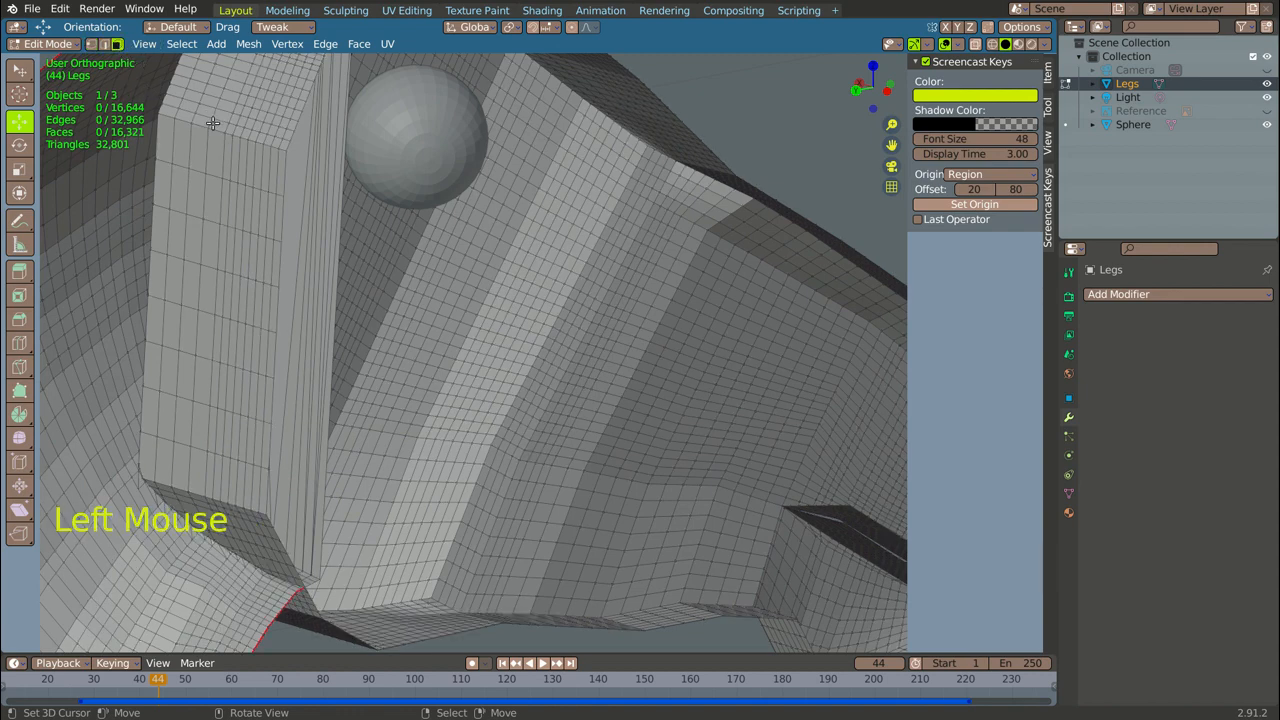
key(c)
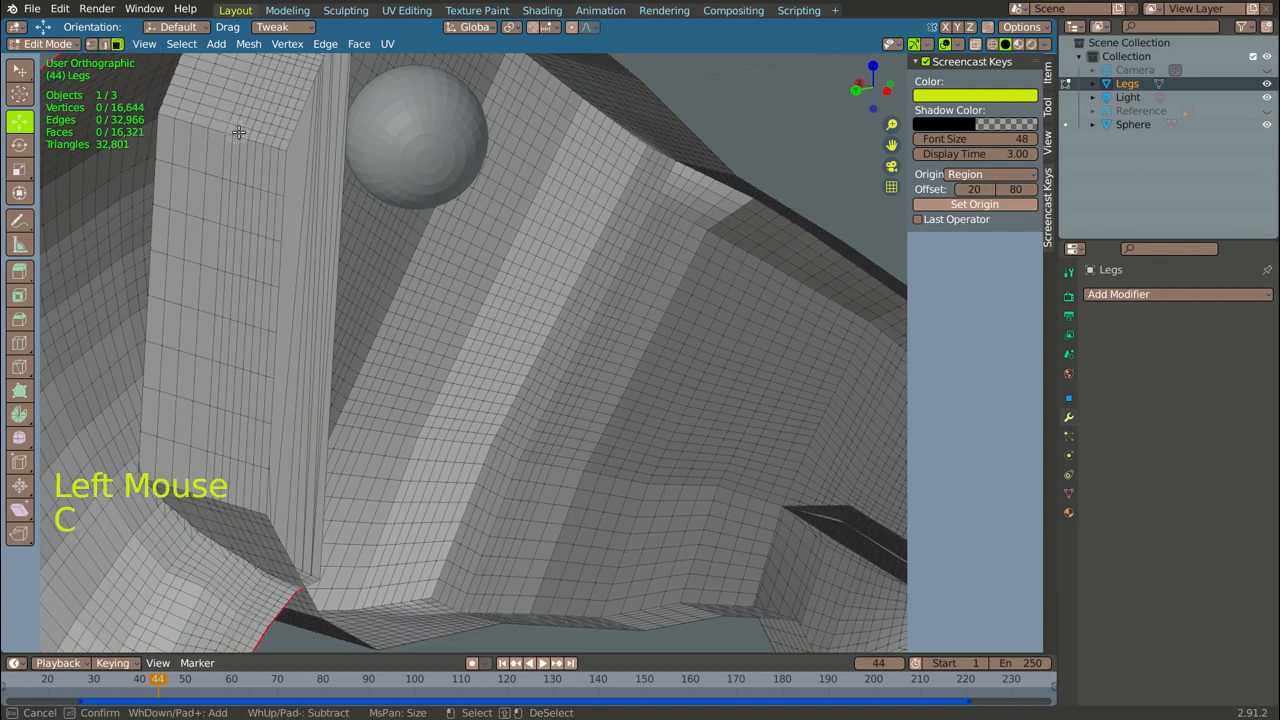
mouse_move(264, 140)
mouse_down()
mouse_move(182, 132)
mouse_move(155, 465)
mouse_move(253, 473)
mouse_move(283, 191)
mouse_move(222, 185)
mouse_move(211, 393)
mouse_move(207, 240)
mouse_move(235, 278)
mouse_move(238, 375)
mouse_move(250, 187)
mouse_up()
right_click(262, 187)
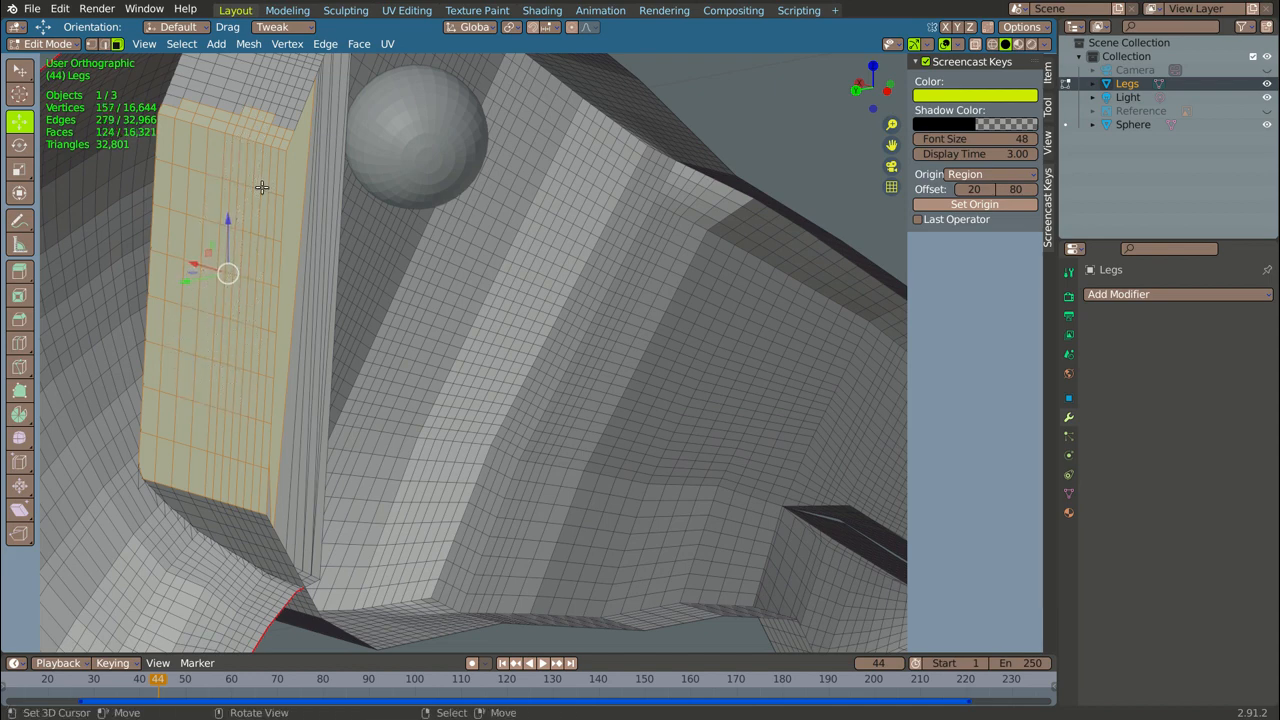
key(0)
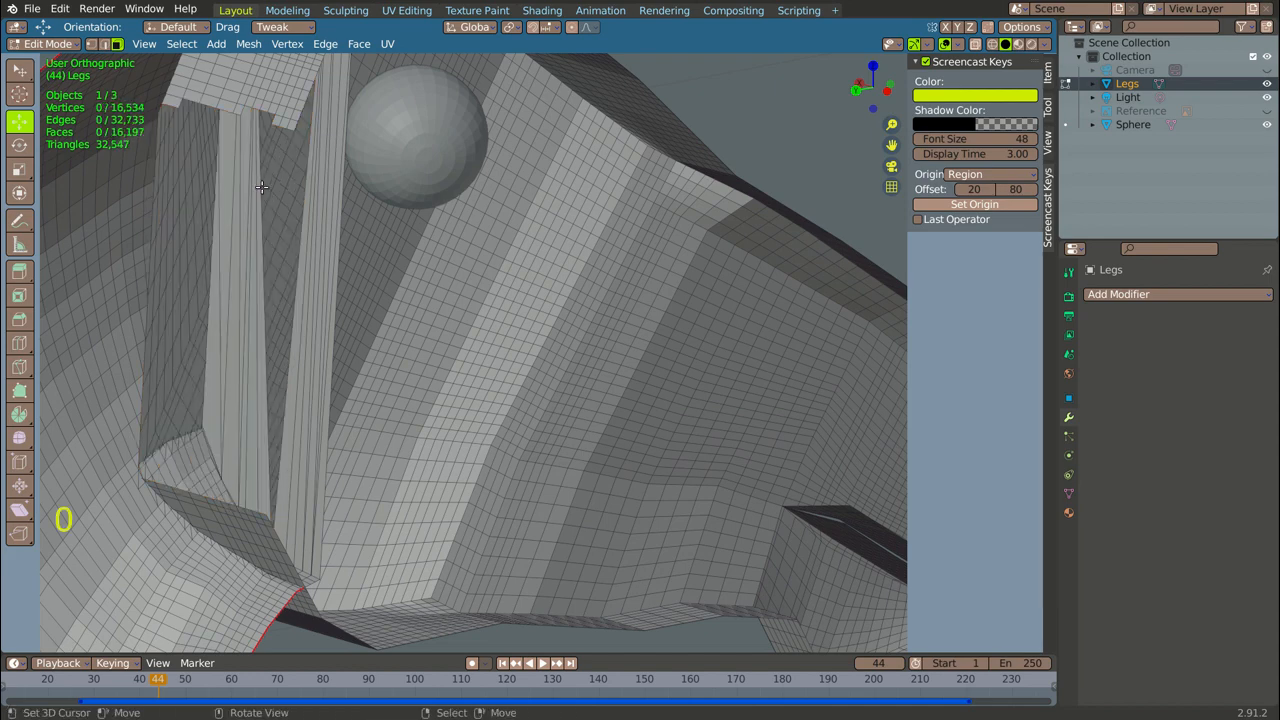
- Delete one by one the long narrow faces exposed inside the gap behind the head
right_click(219, 253)
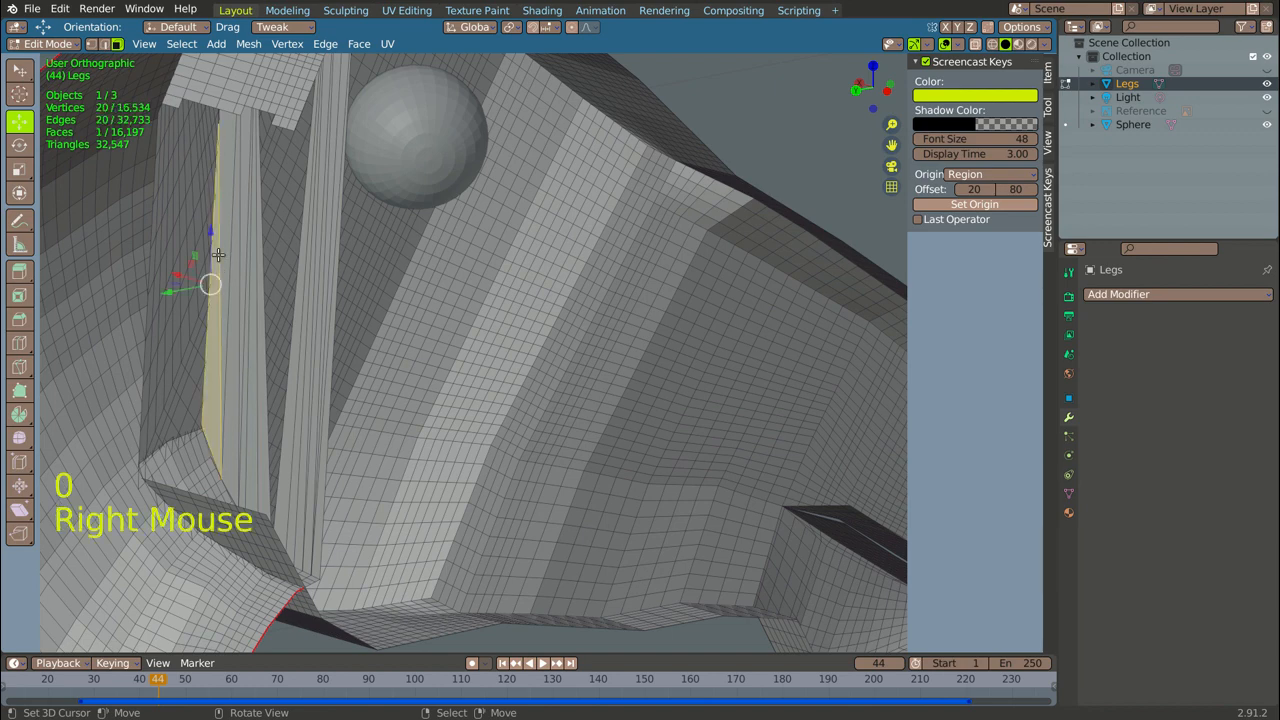
key(0)
right_click(228, 266)
key(0)
right_click(233, 274)
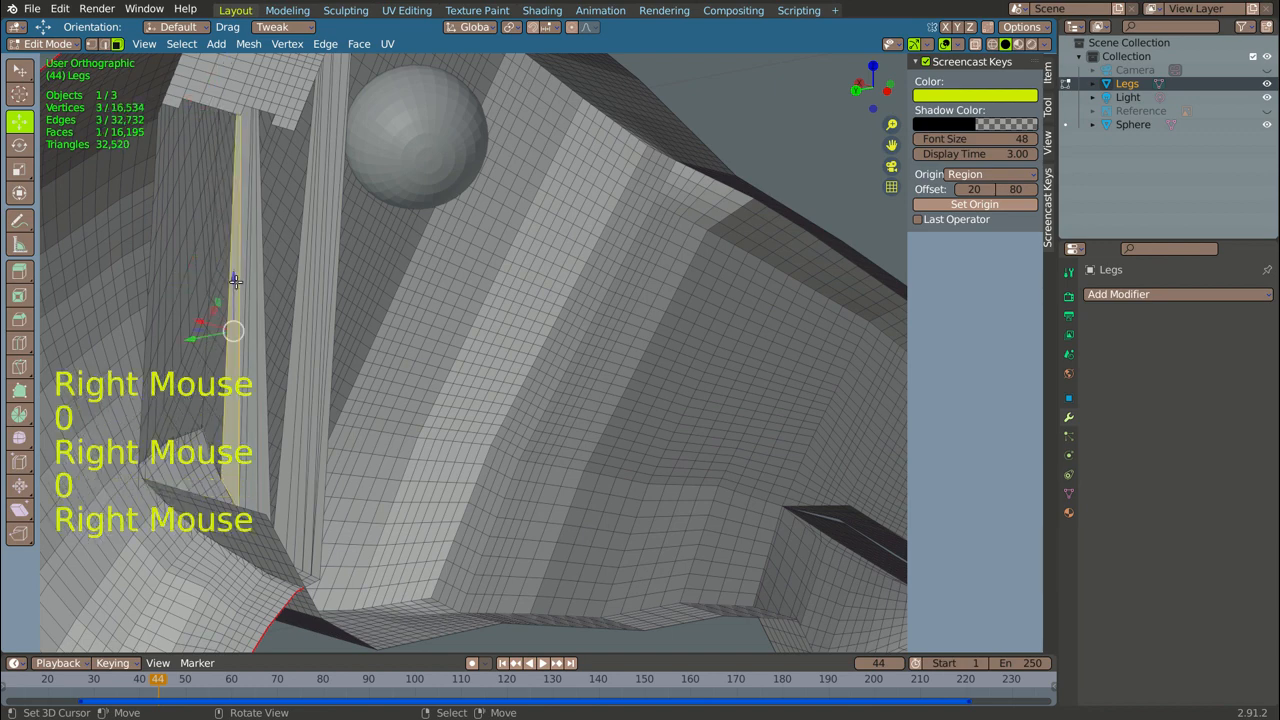
key(0)
right_click(247, 305)
key(0)
right_click(252, 316)
key(0)
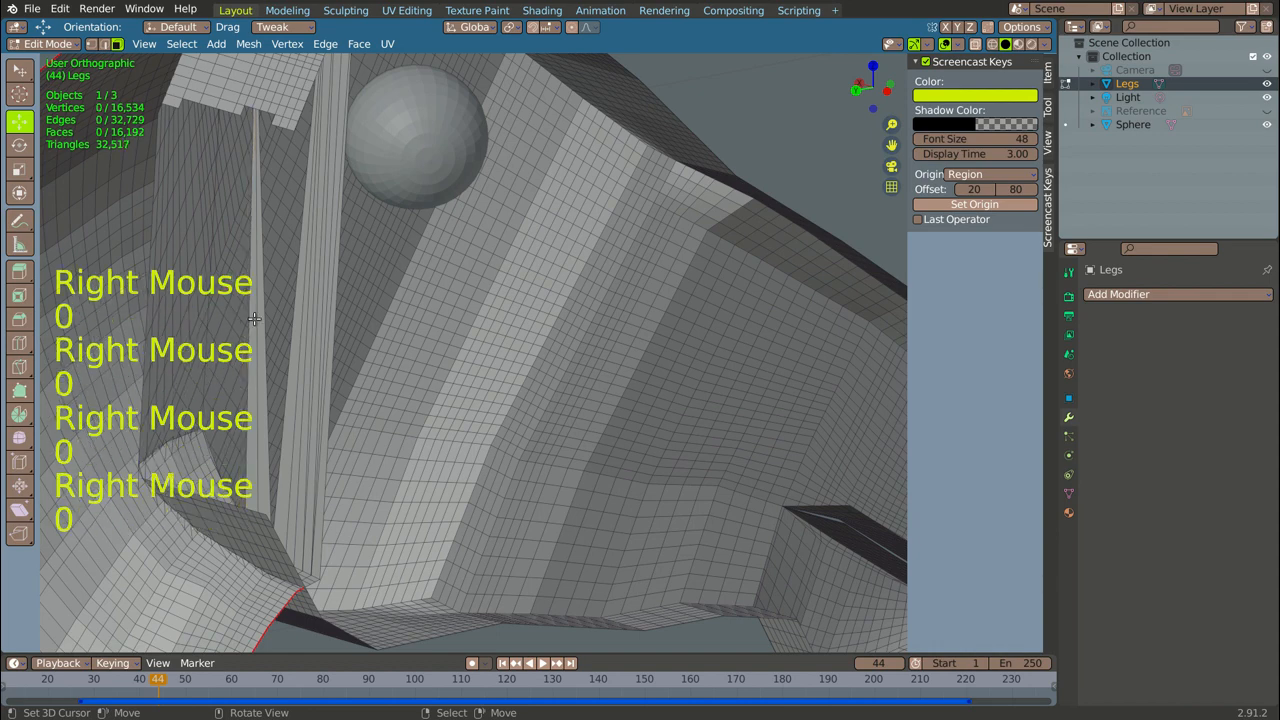
right_click(258, 326)
key(0)
right_click(264, 337)
key(0)
- Delete the remaining long thin faces along the head's rear edge beside the eye
right_click(301, 410)
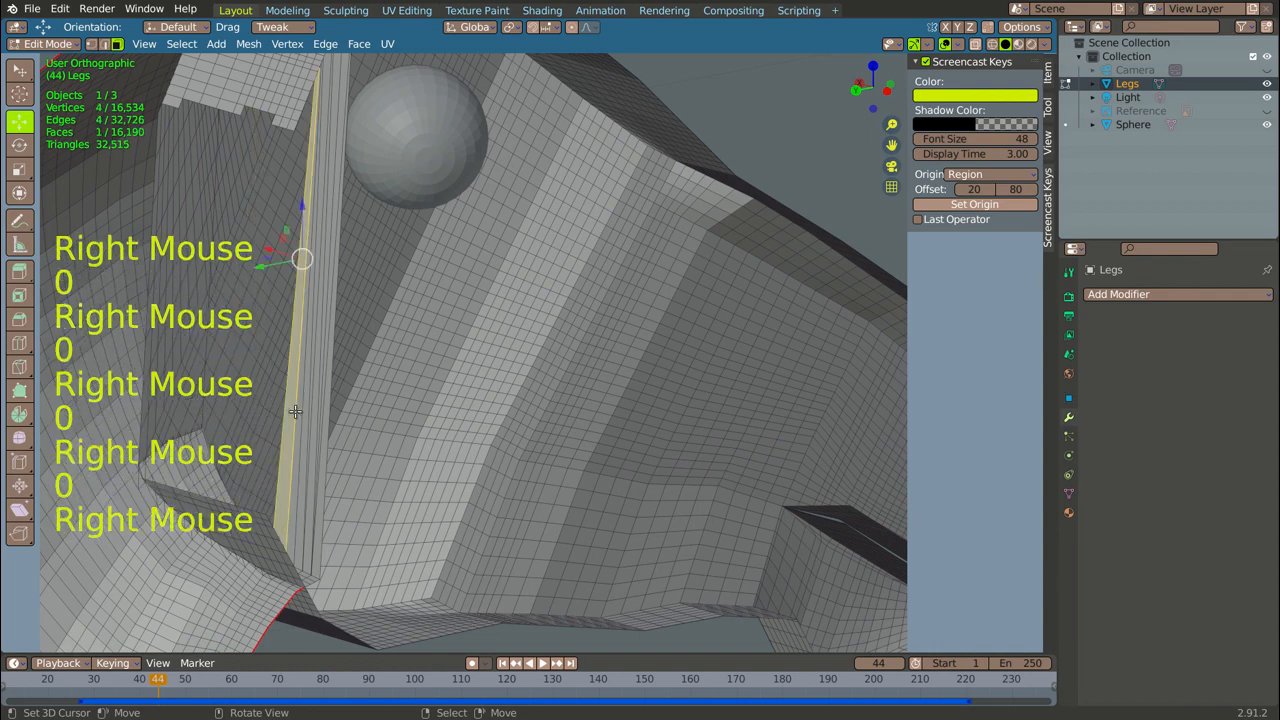
key(0)
right_click(304, 425)
key(0)
right_click(307, 442)
key(0)
right_click(312, 452)
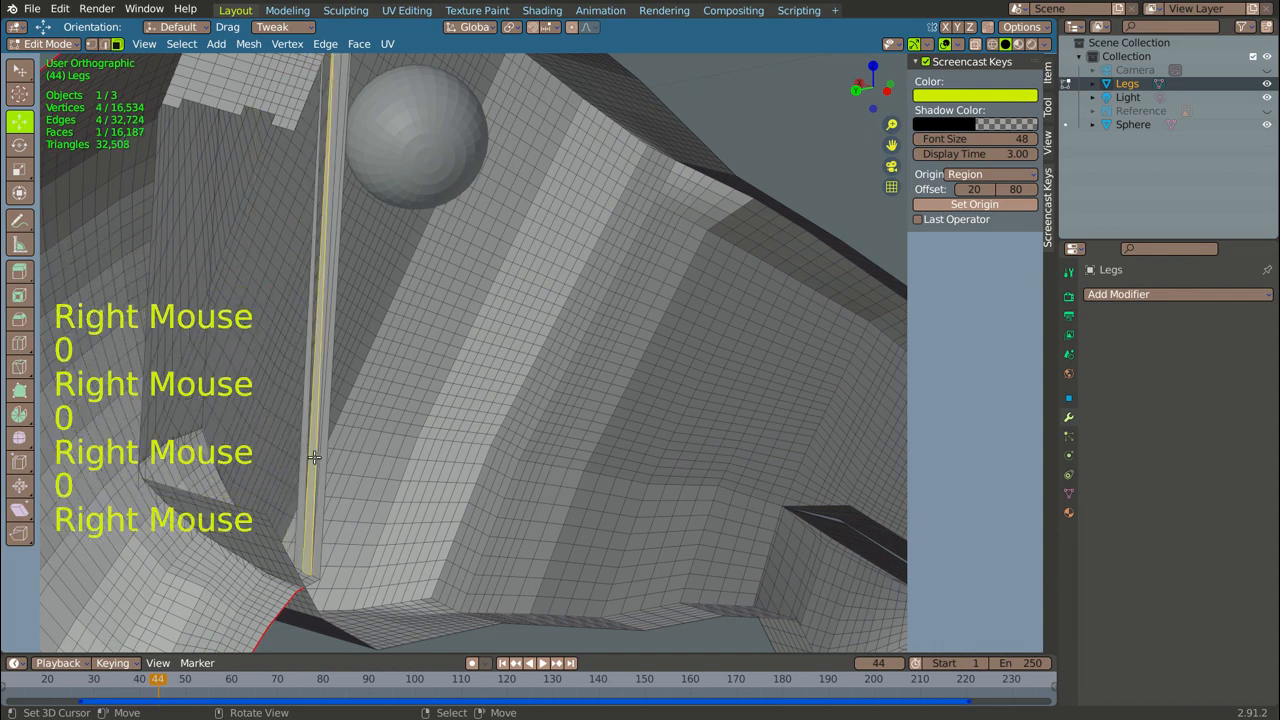
key(0)
right_click(318, 452)
key(0)
right_click(337, 274)
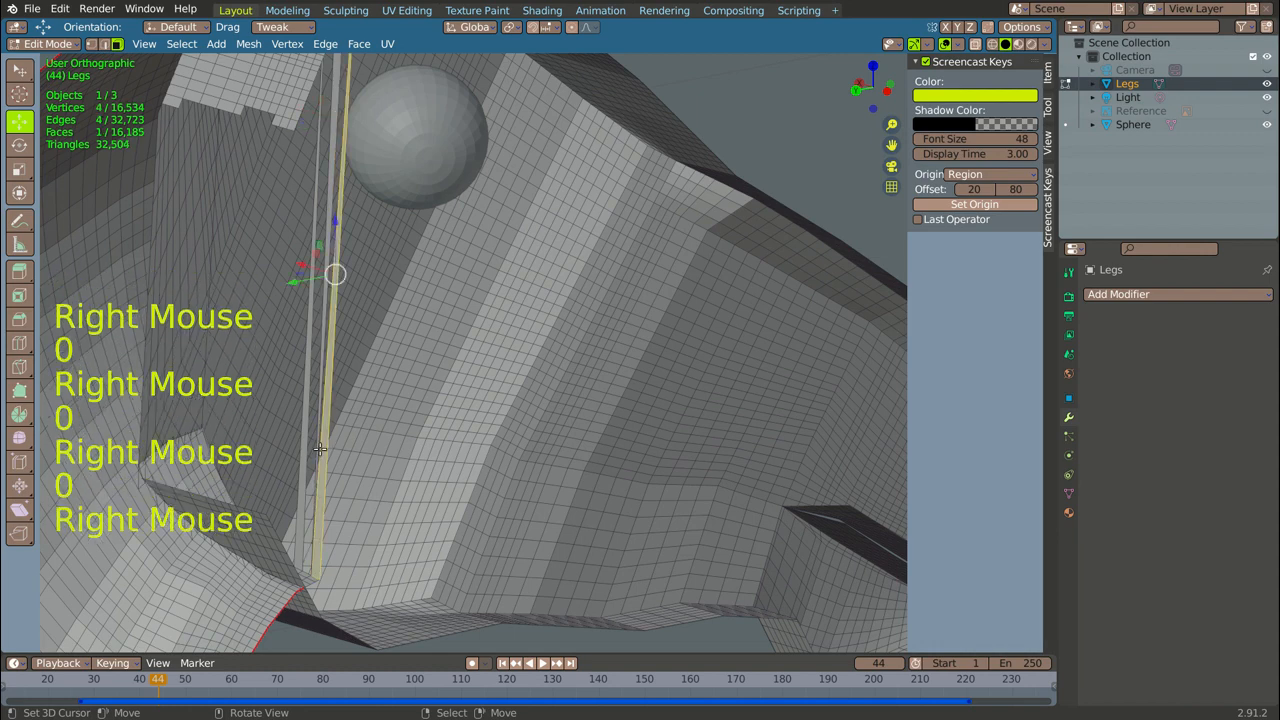
key(0)
right_click(309, 266)
key(0)
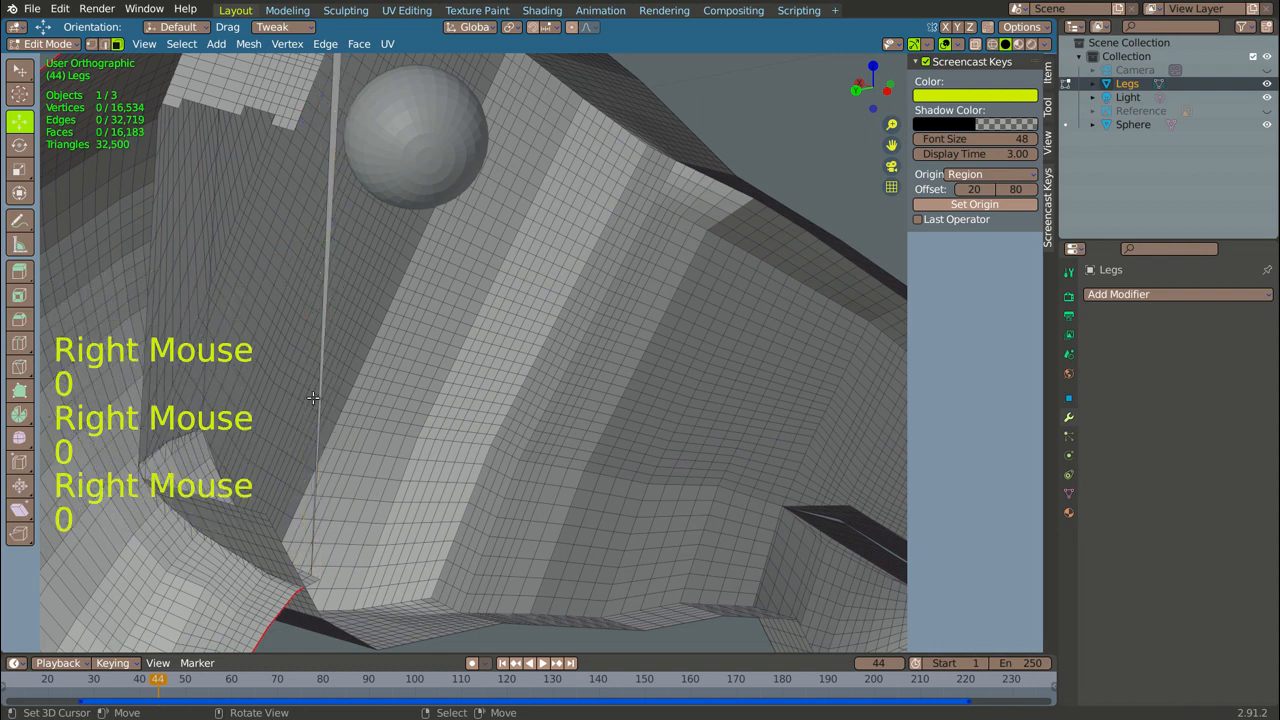
right_click(334, 120)
key(0)
scroll(334, 120, down, 4)
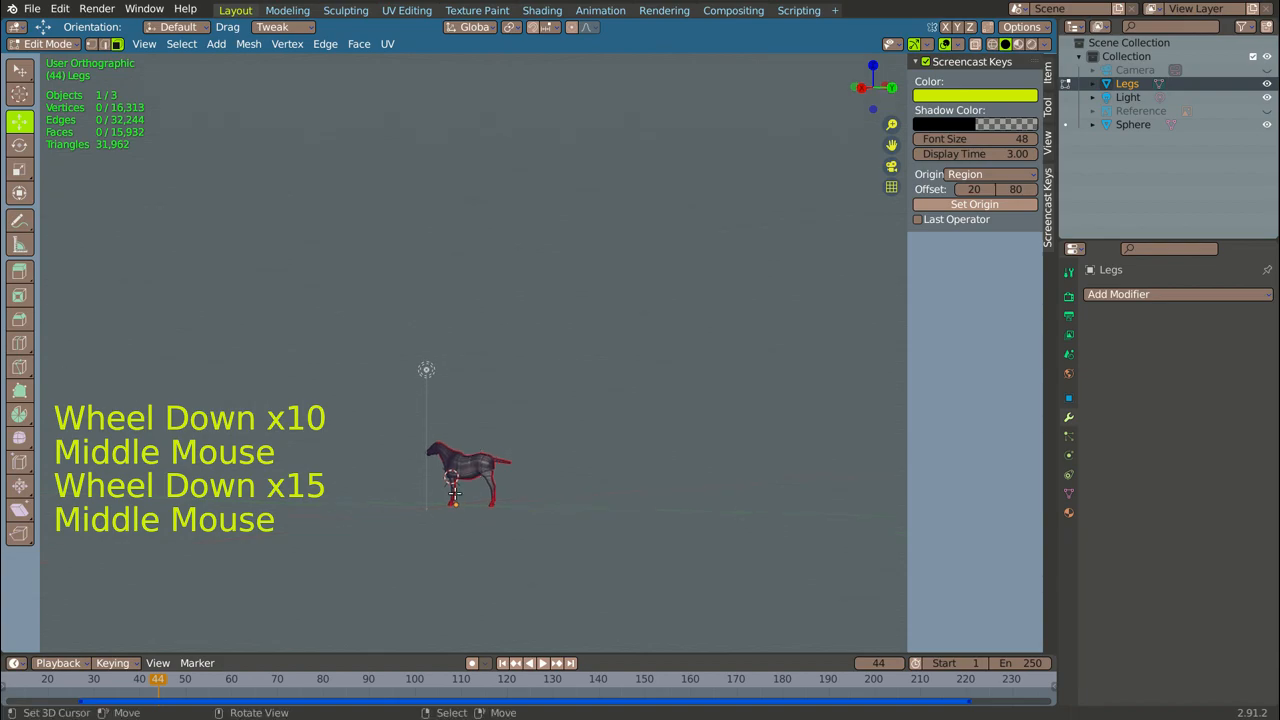
- Circle-select the dark bridging faces and adjoining neck faces between the top of the head and the neck, and delete them
scroll(440, 402, up, 20)
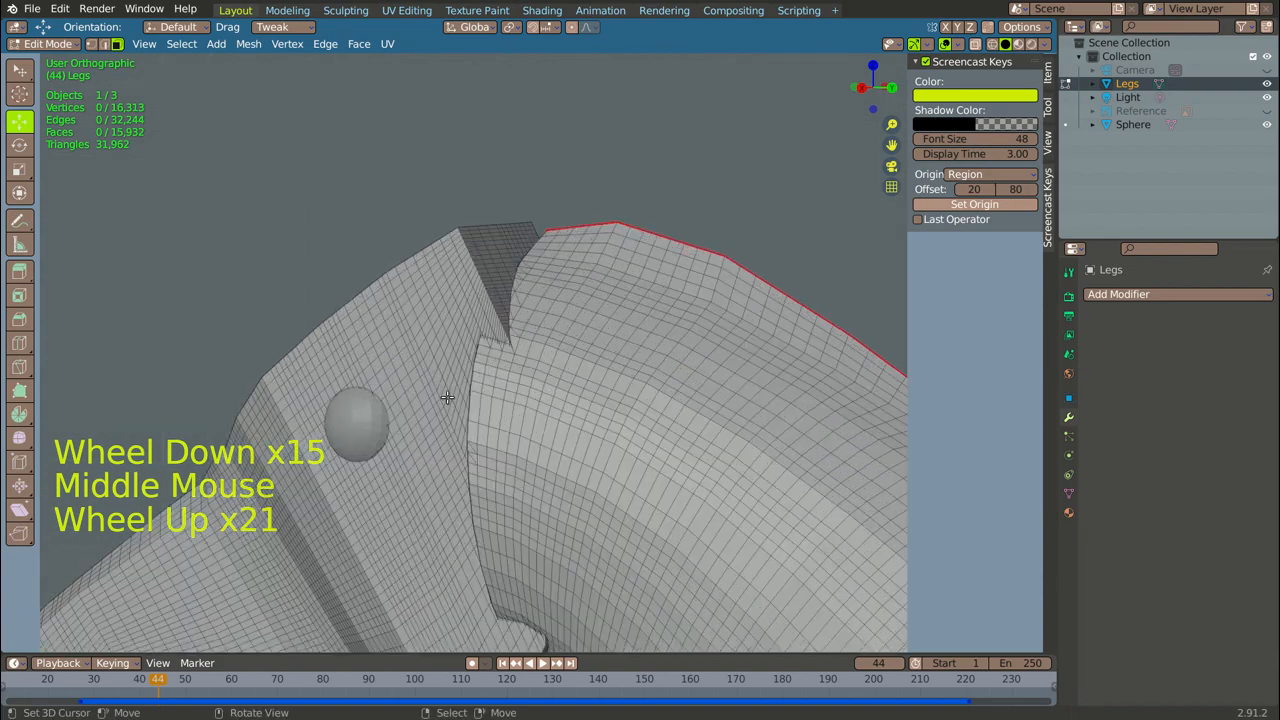
scroll(438, 403, down, 7)
middle_drag(438, 403, 397, 414)
scroll(415, 415, down, 8)
scroll(397, 414, up, 14)
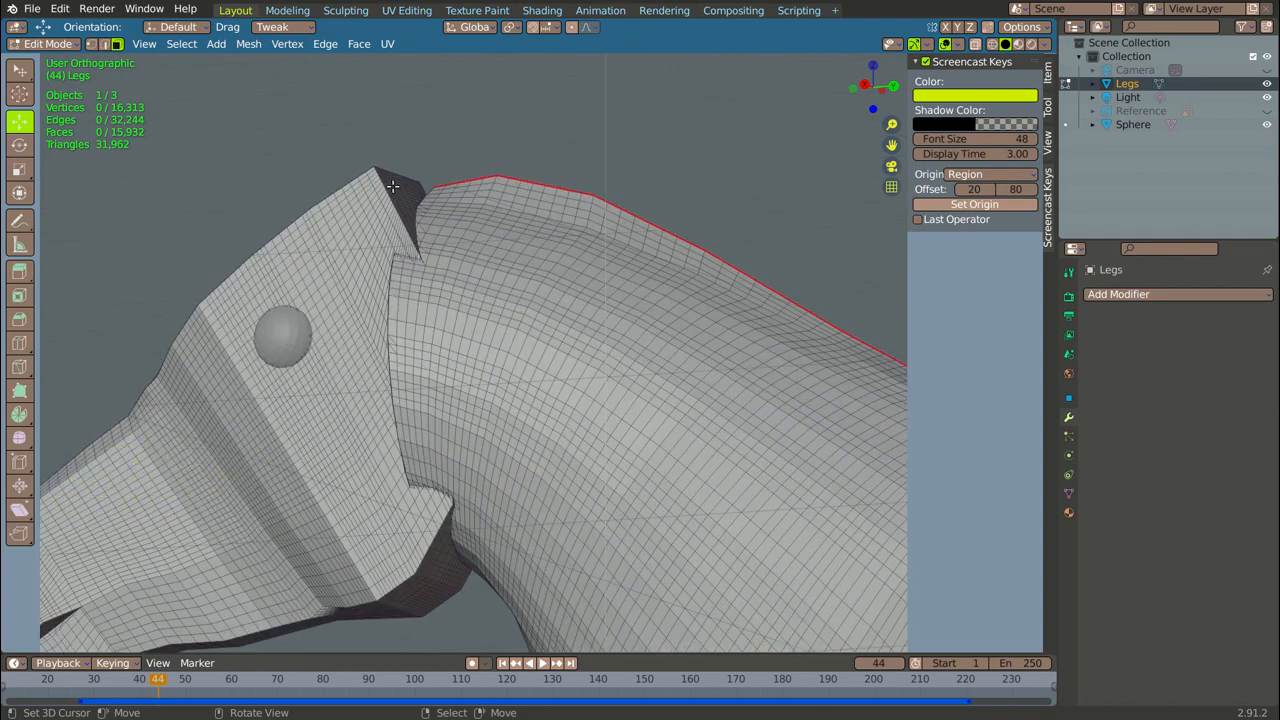
scroll(393, 186, up, 1)
middle_drag(393, 186, 560, 450)
scroll(389, 185, down, 7)
scroll(563, 455, up, 9)
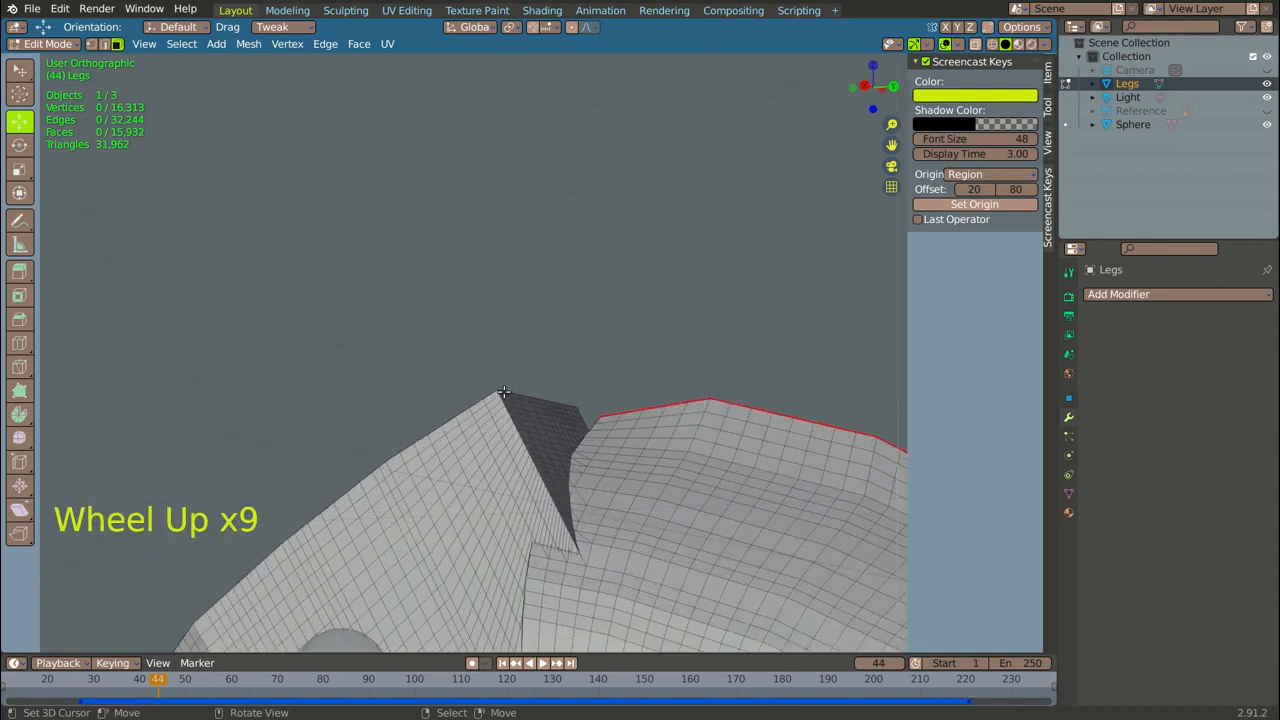
key(c)
mouse_move(514, 388)
mouse_down()
mouse_move(542, 438)
mouse_move(573, 419)
mouse_move(572, 486)
mouse_move(598, 456)
mouse_move(608, 405)
mouse_move(624, 406)
mouse_up()
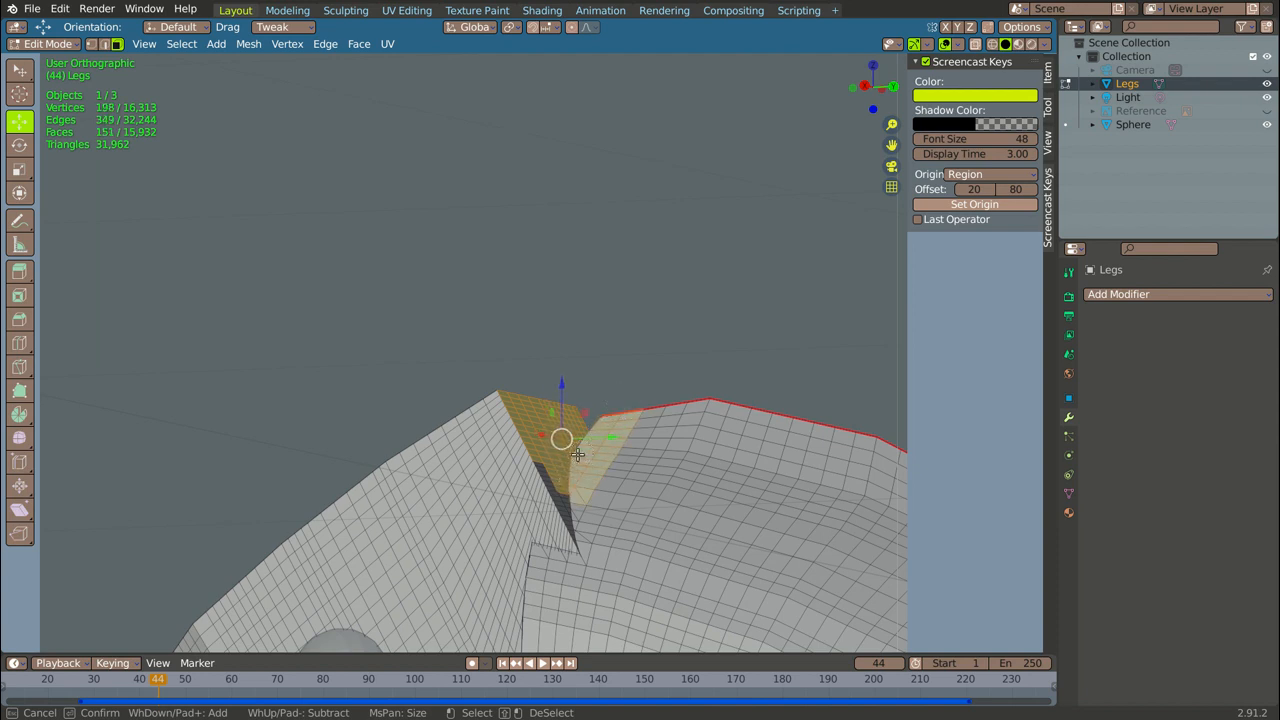
drag(569, 486, 568, 493)
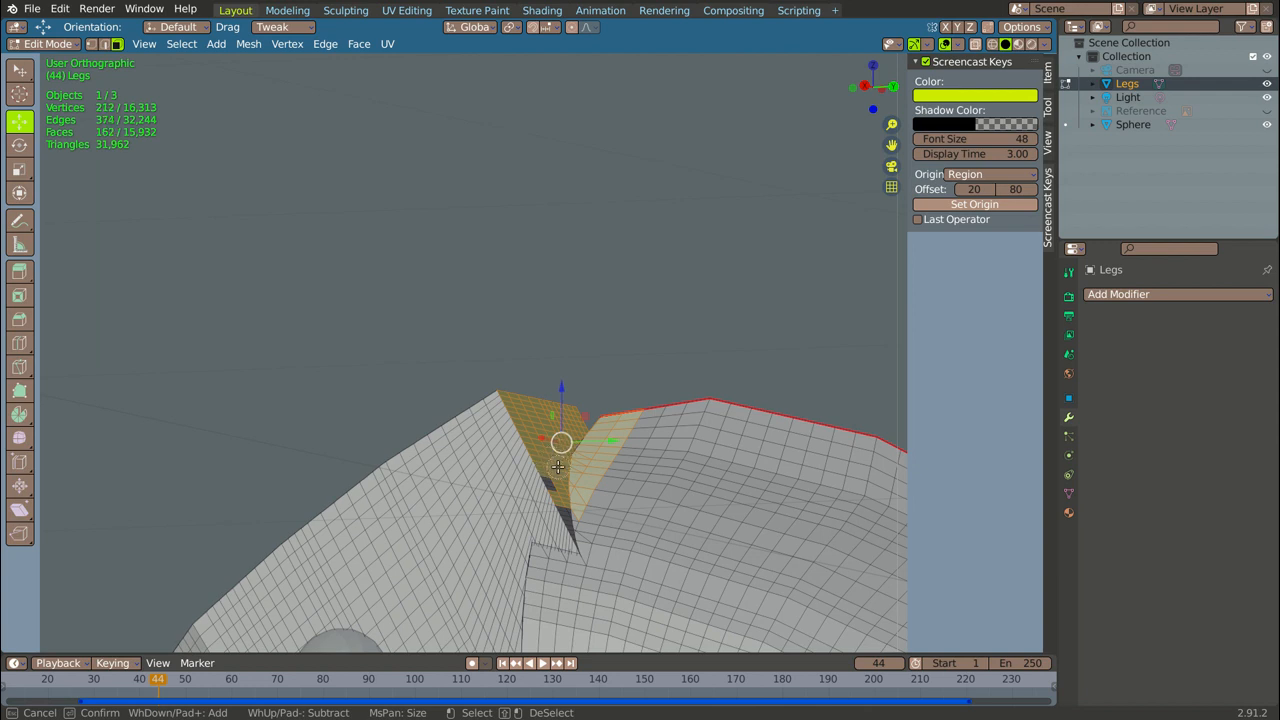
drag(562, 481, 570, 498)
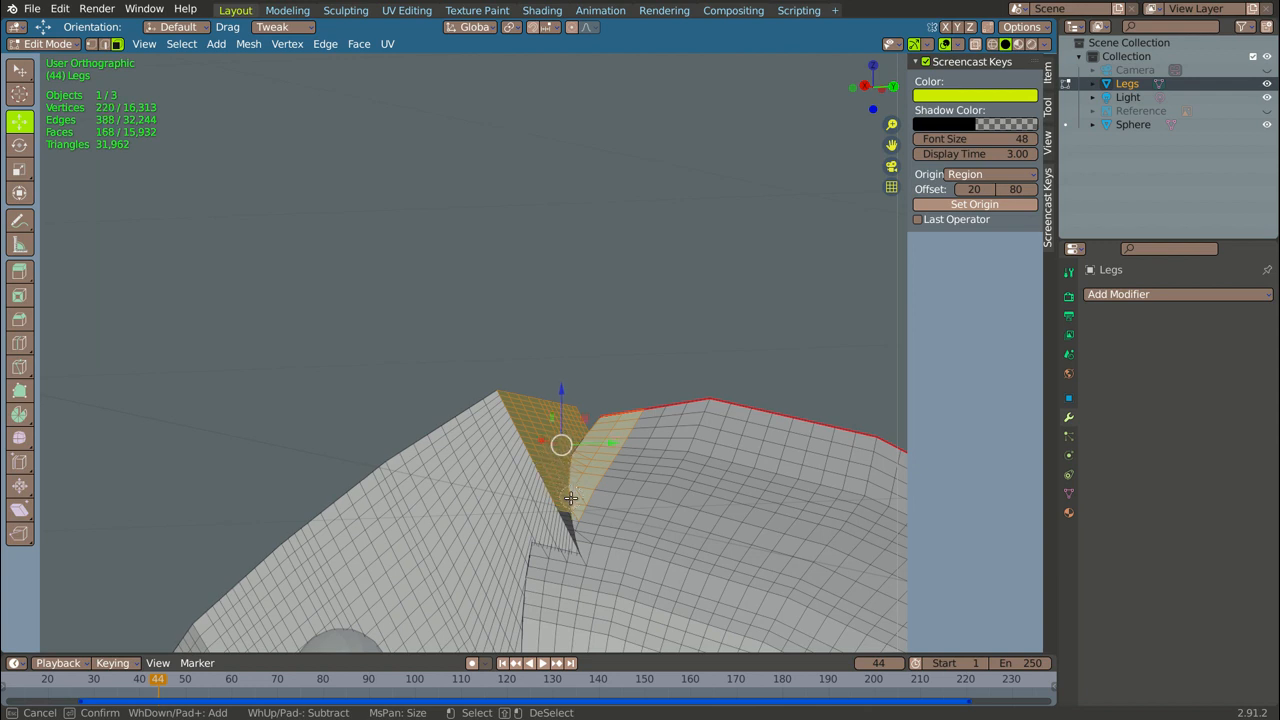
right_click(555, 308)
key(0)
- Circle-select the loose leftover faces and edges in the gap between head and neck, and delete them
scroll(552, 308, down, 1)
scroll(564, 412, up, 4)
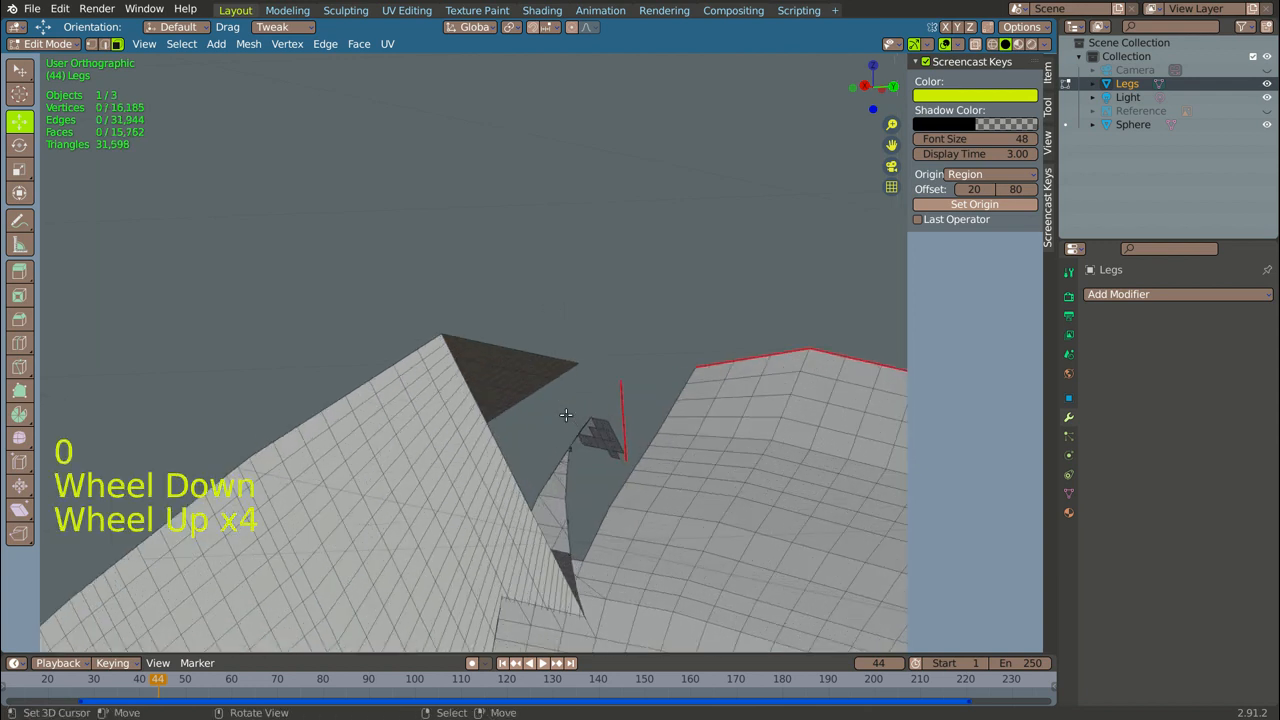
key(c)
mouse_move(580, 430)
mouse_down()
mouse_move(566, 471)
mouse_move(632, 435)
mouse_move(577, 483)
mouse_move(556, 528)
mouse_up()
right_click(632, 320)
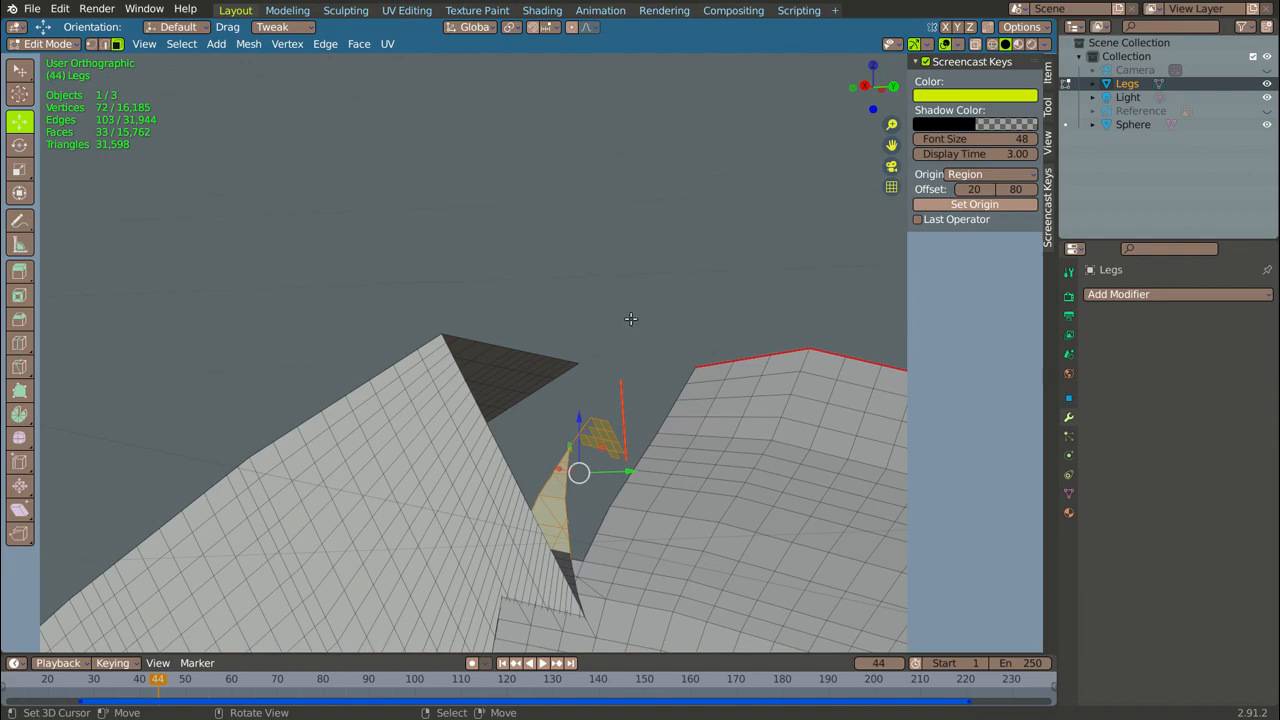
key(0)
- Check the face loop along the neck's front border beside the head by loop-selecting it
scroll(595, 315, down, 10)
middle_drag(543, 347, 556, 333)
scroll(667, 354, up, 3)
shift+right_click(667, 354)
shift+middle_drag(667, 354, 410, 325)
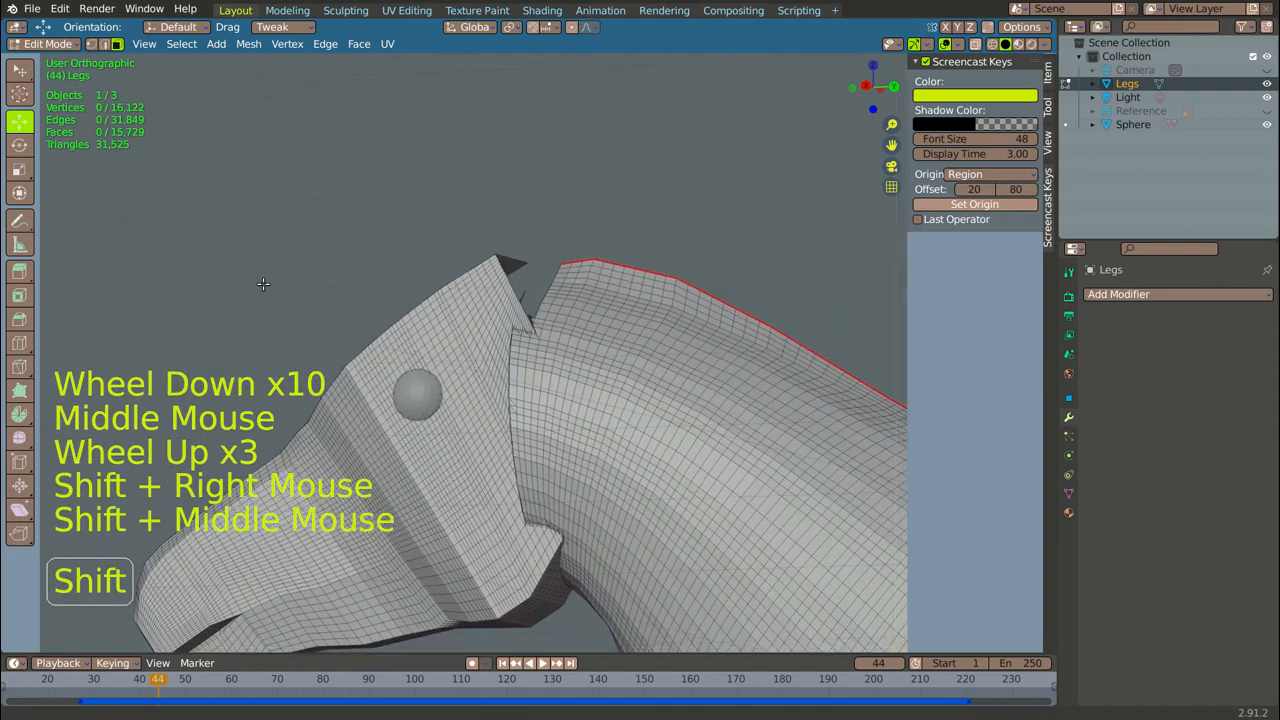
scroll(423, 334, up, 5)
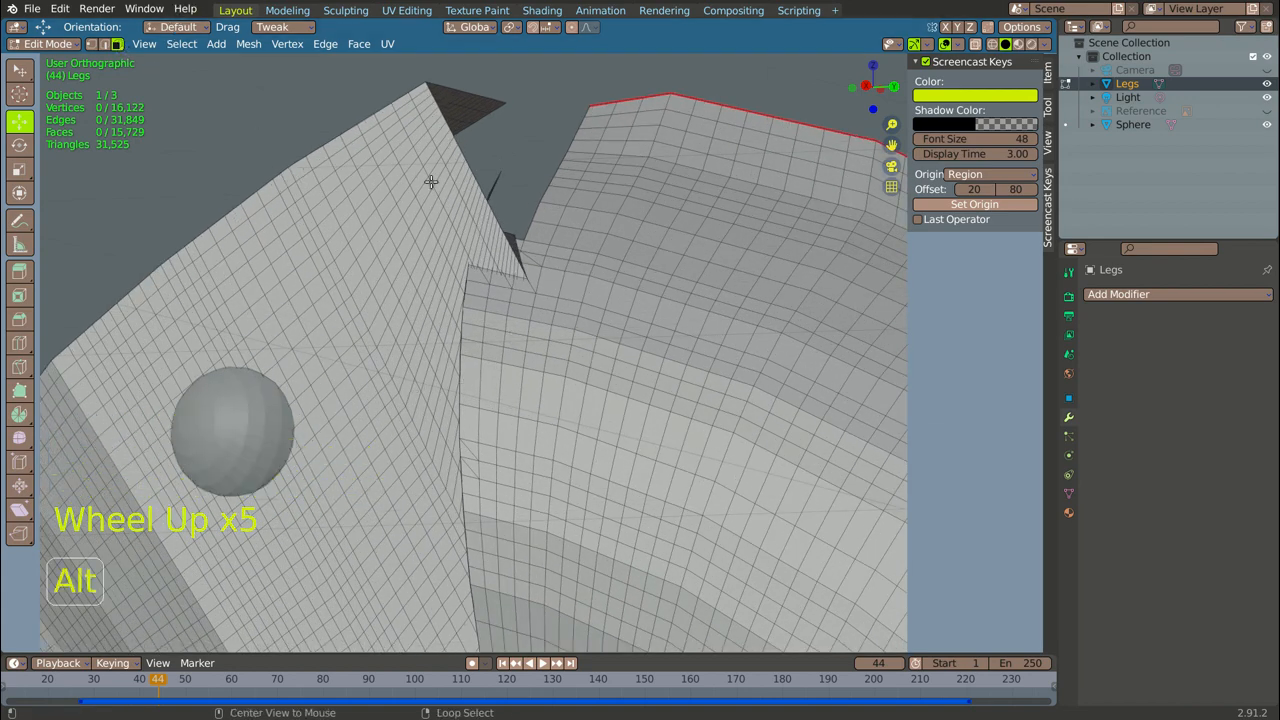
alt+right_click(475, 324)
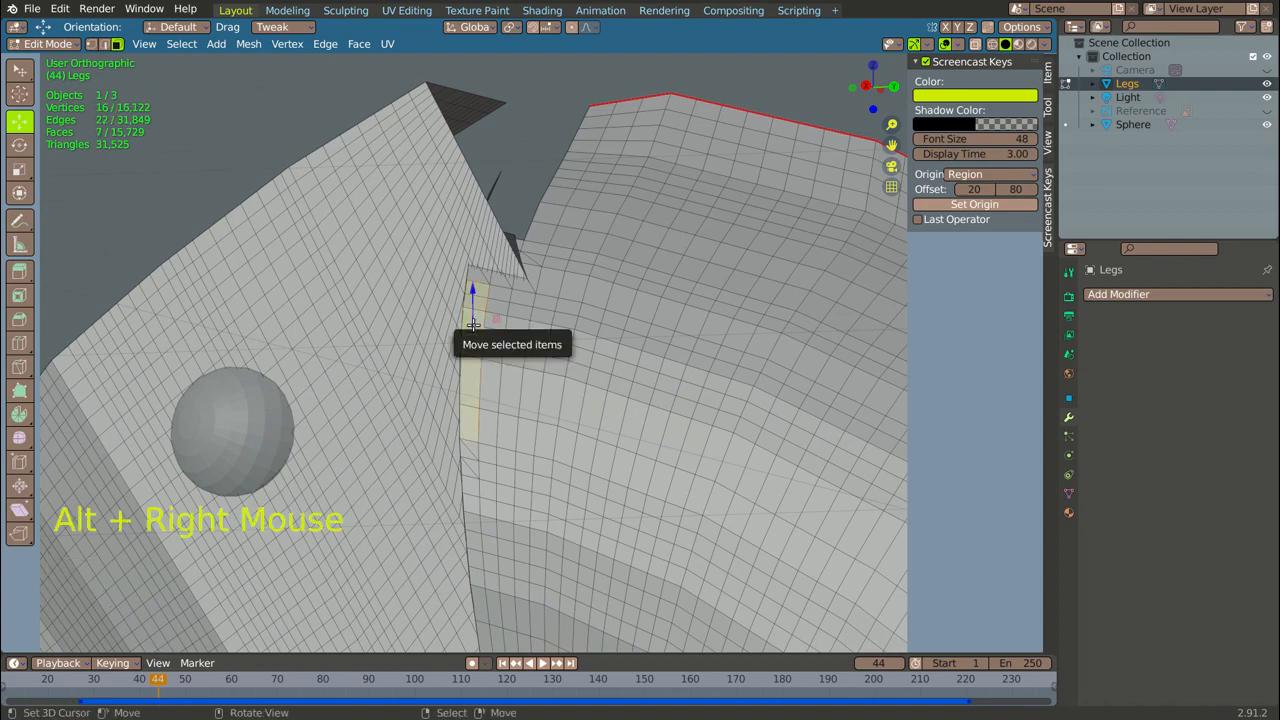
scroll(426, 236, down, 2)
scroll(435, 320, up, 4)
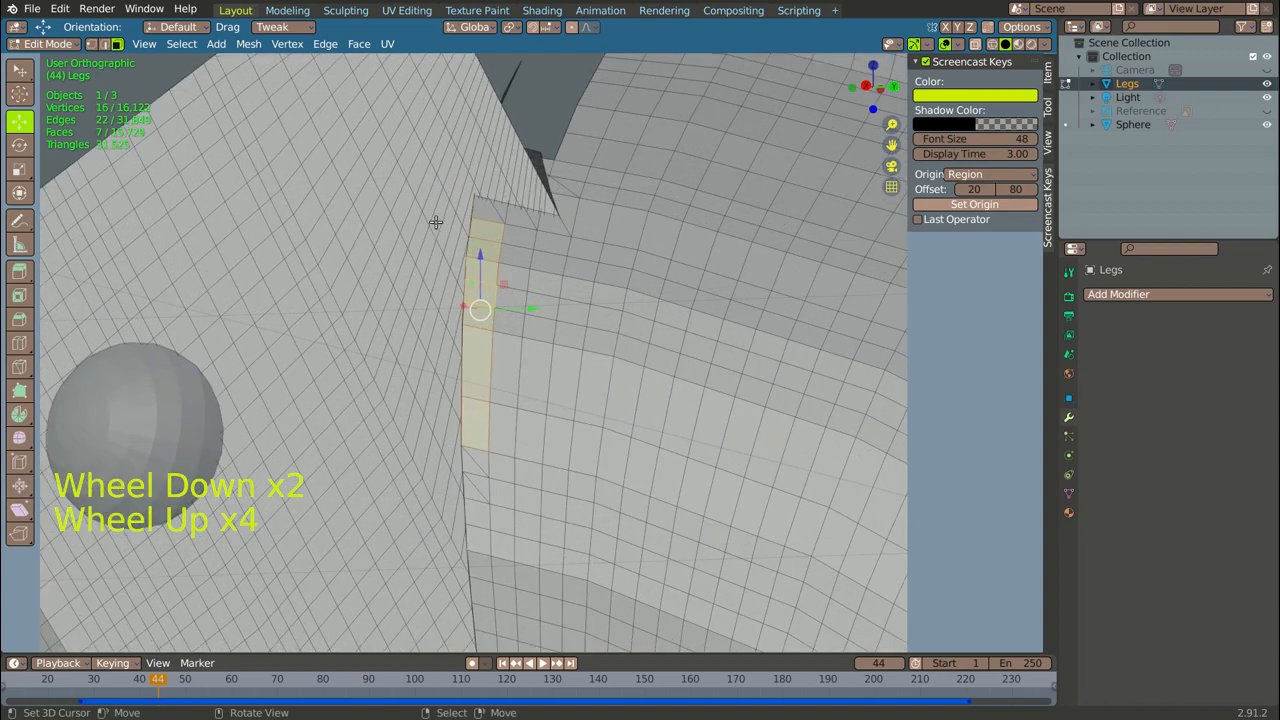
- Switch to edge selection and dissolve the surplus diagonal edges along the upper part of the neck's front border
click(104, 44)
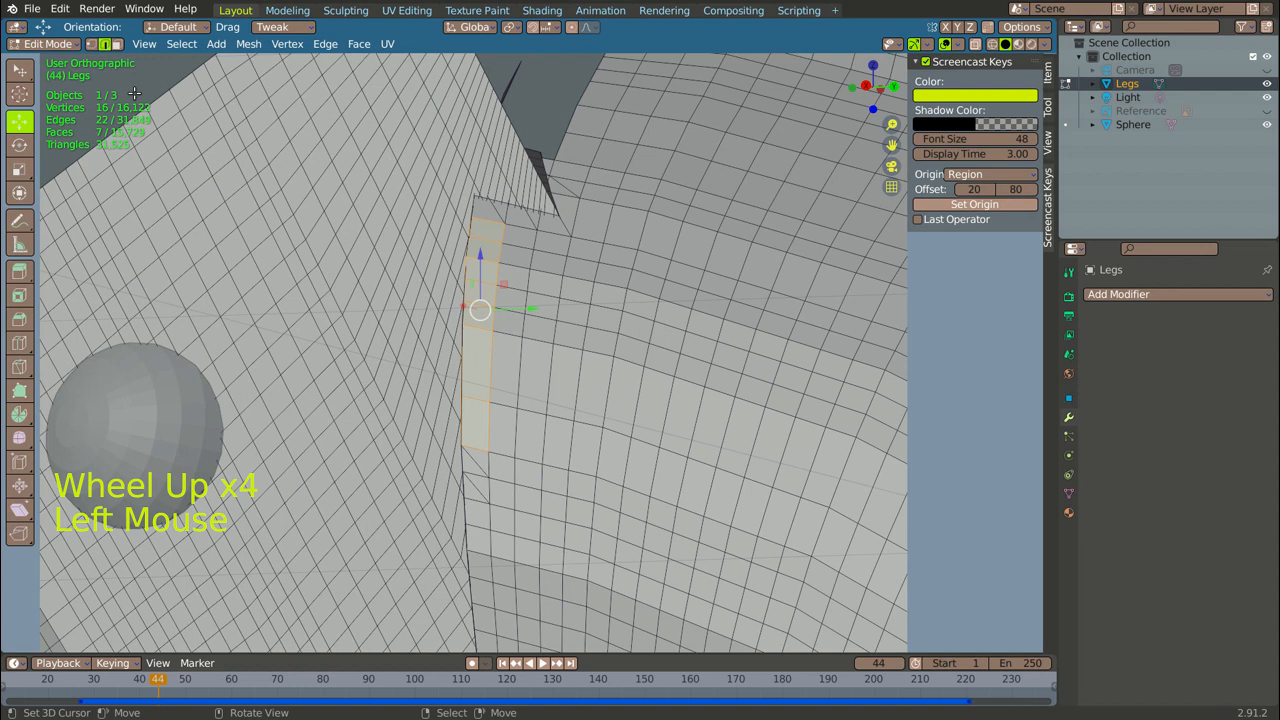
right_click(475, 461)
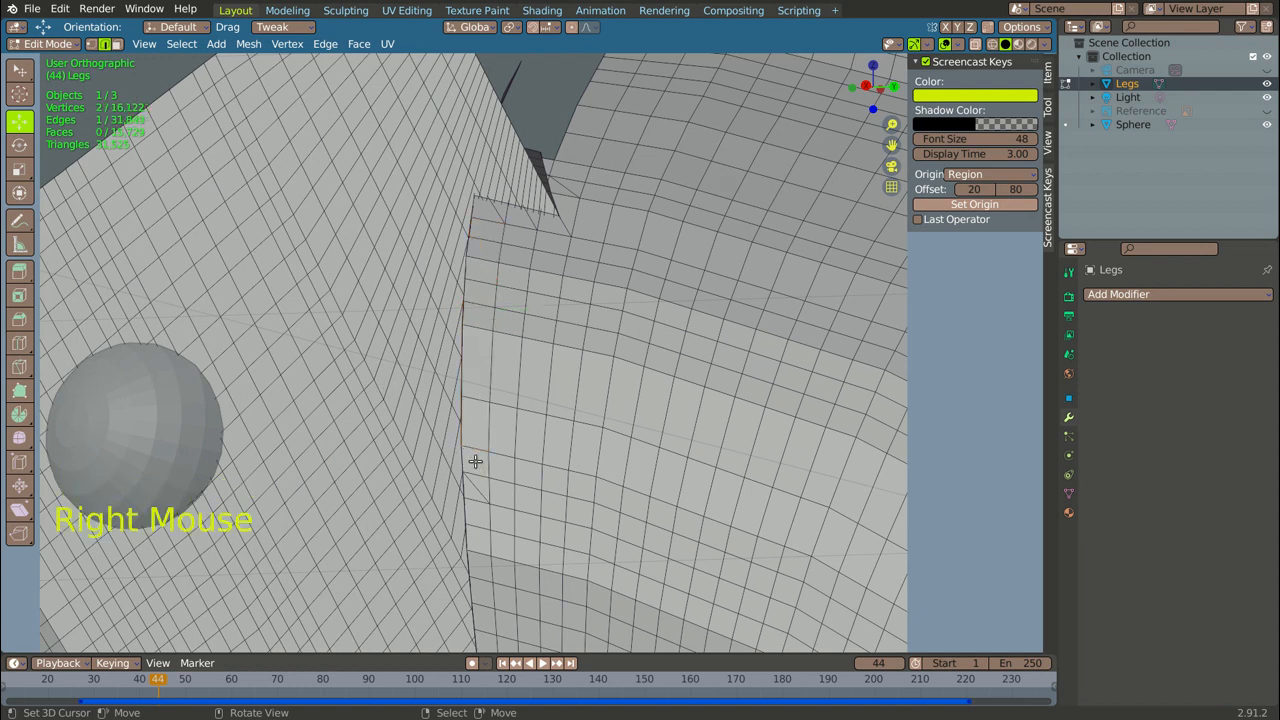
key(backslash)
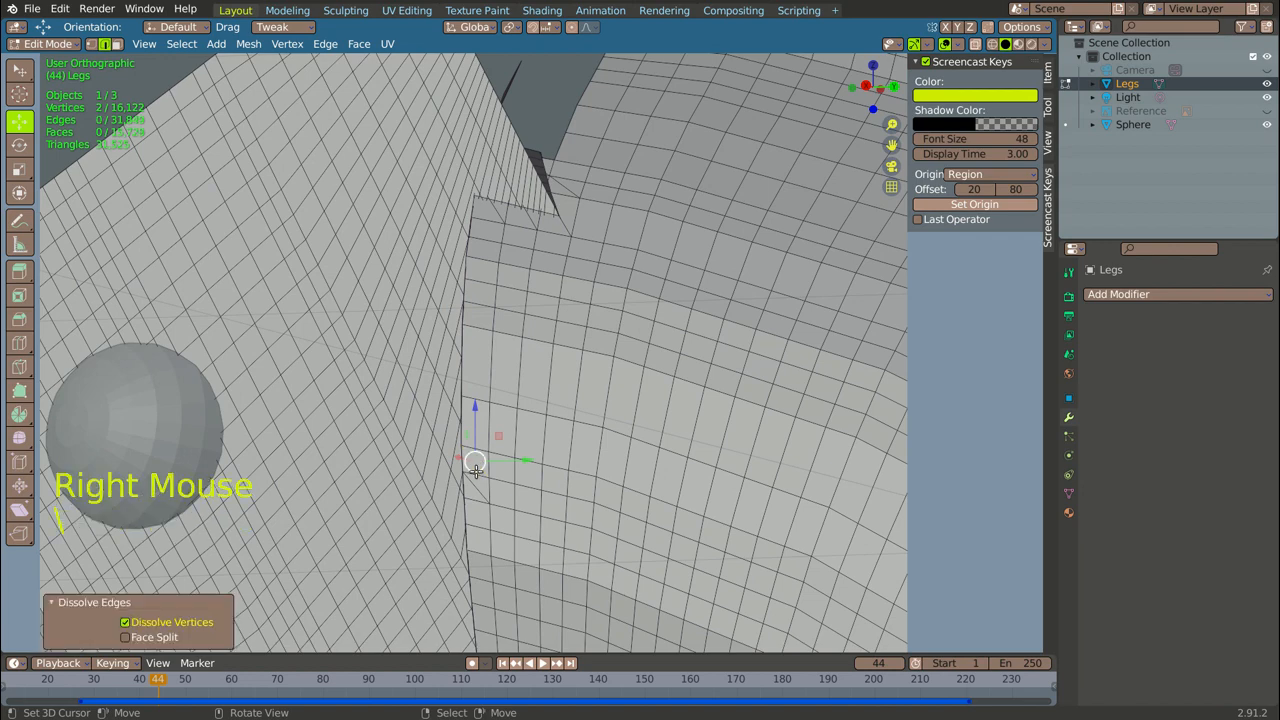
shift+right_click(476, 486)
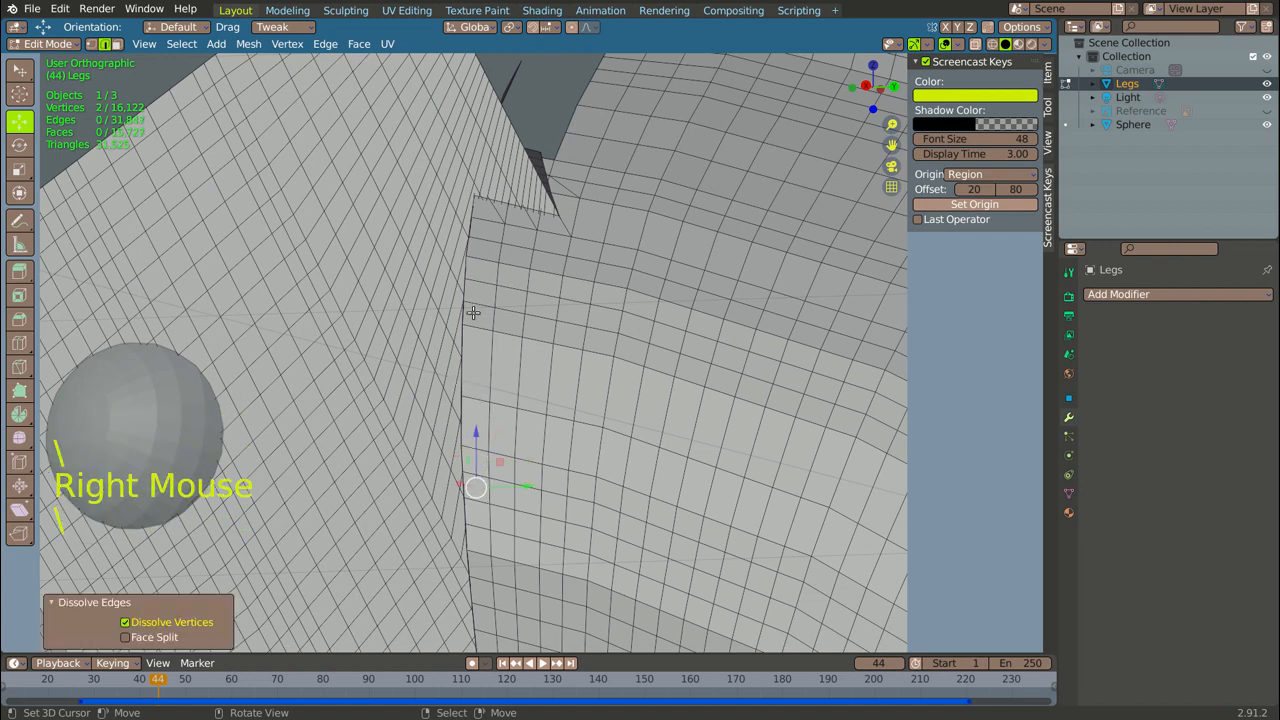
right_click(490, 211)
key(backslash)
right_click(529, 217)
key(backslash)
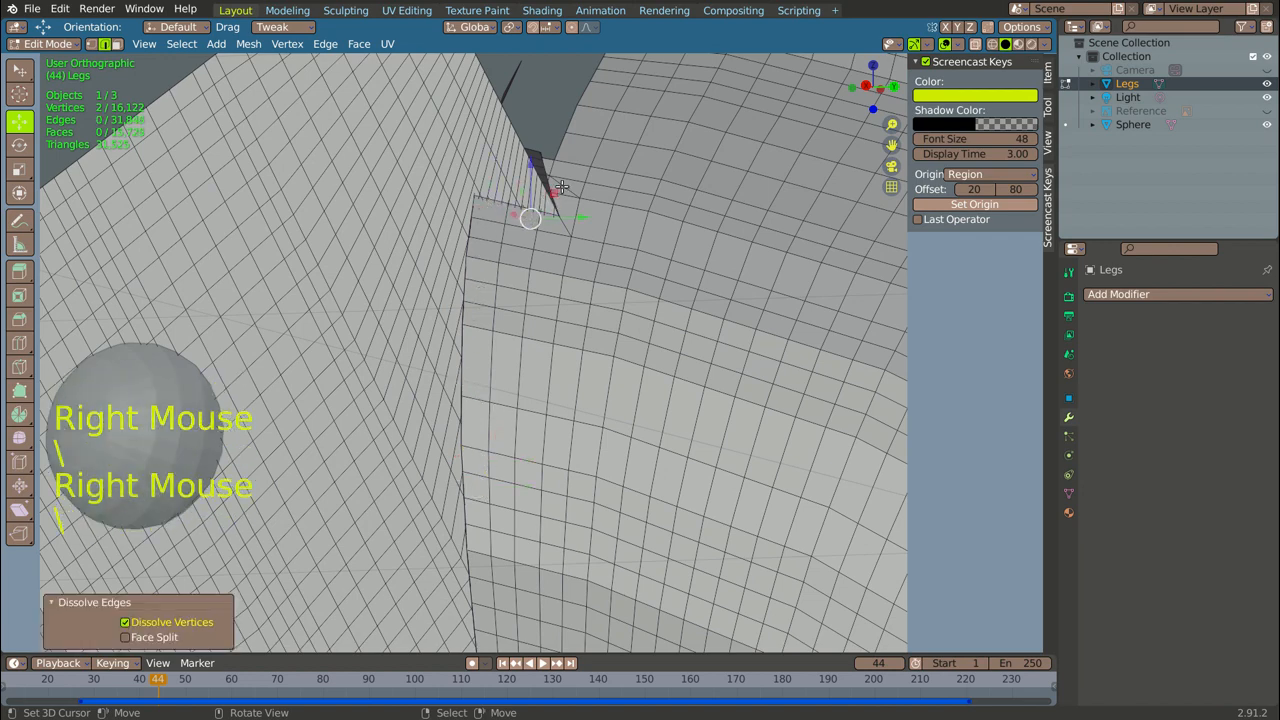
right_click(562, 187)
key(backslash)
scroll(491, 323, down, 4)
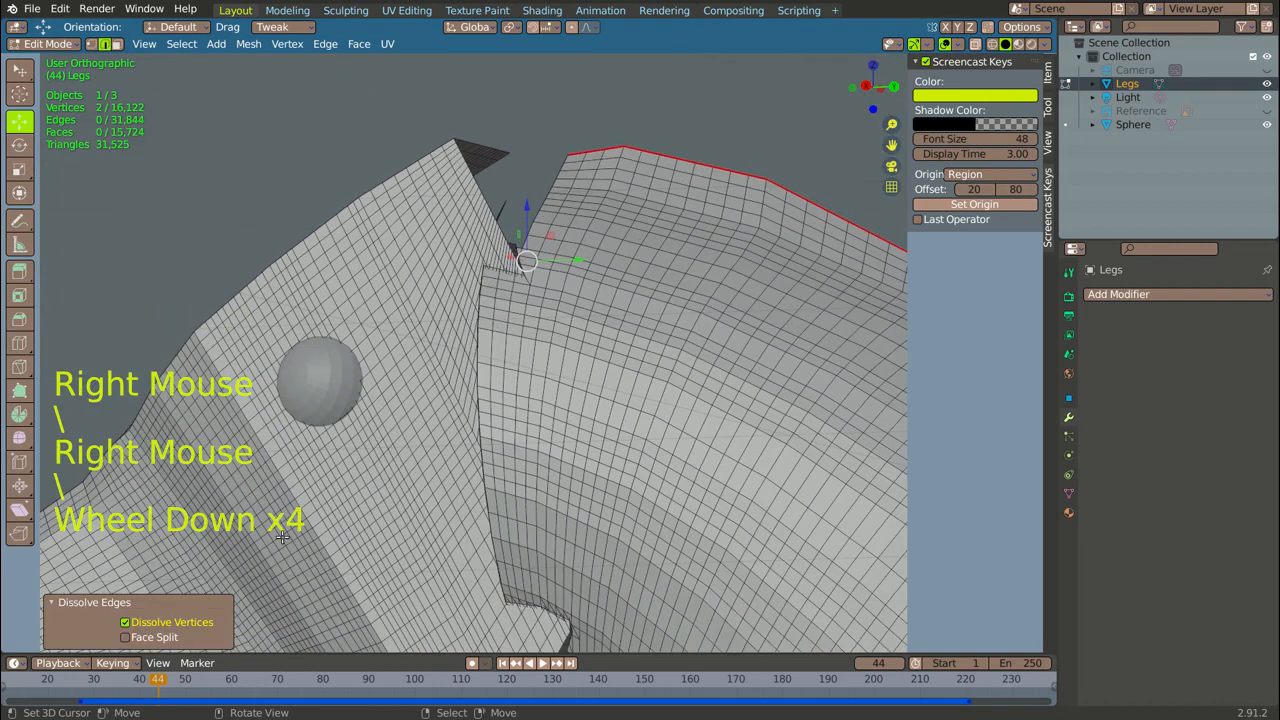
- Dissolve surplus edges at the lower end of the neck's front border, and undo the last dissolve
scroll(285, 537, up, 2)
right_click(608, 586)
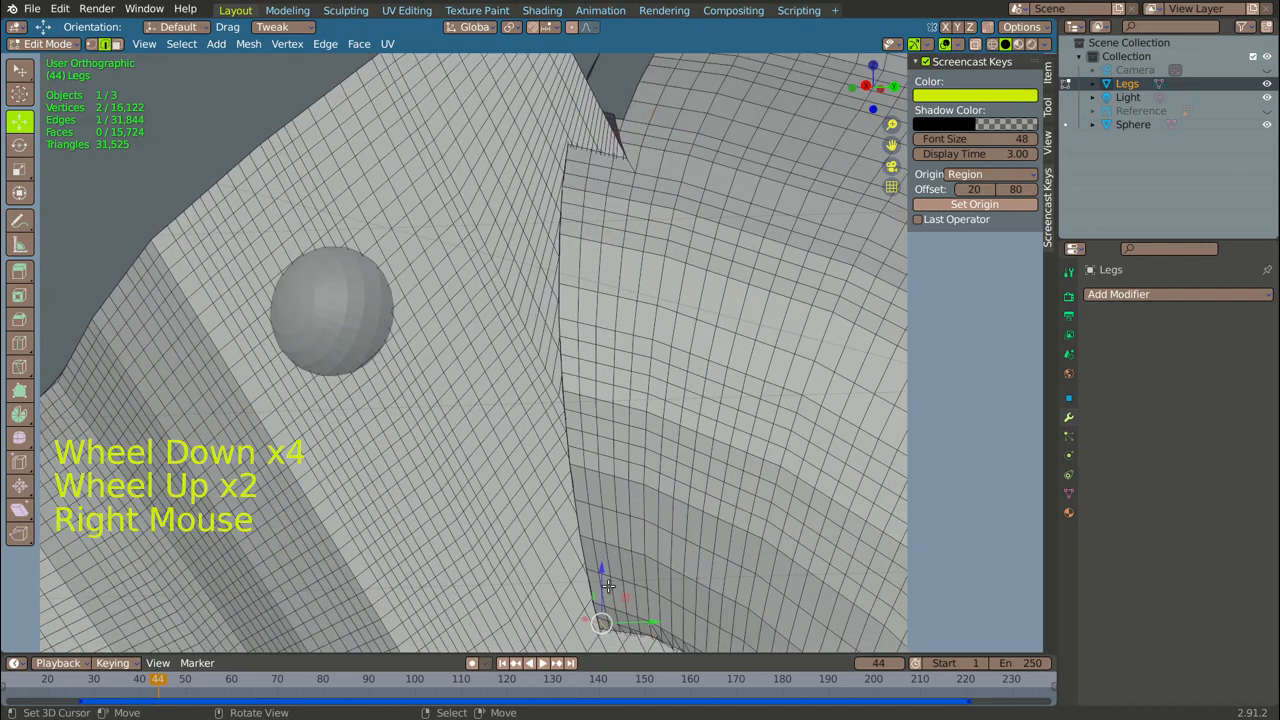
key(backslash)
right_click(614, 600)
key(backslash)
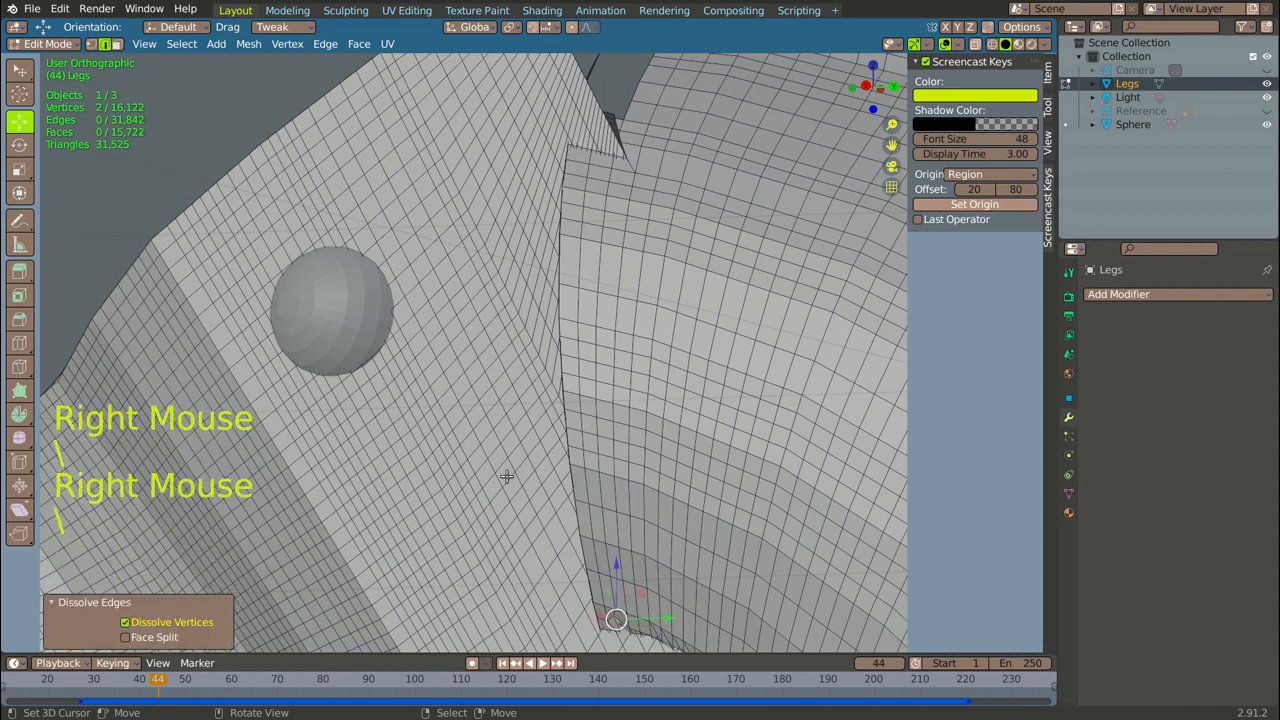
key(ctrl+z)
key(ctrl+z)
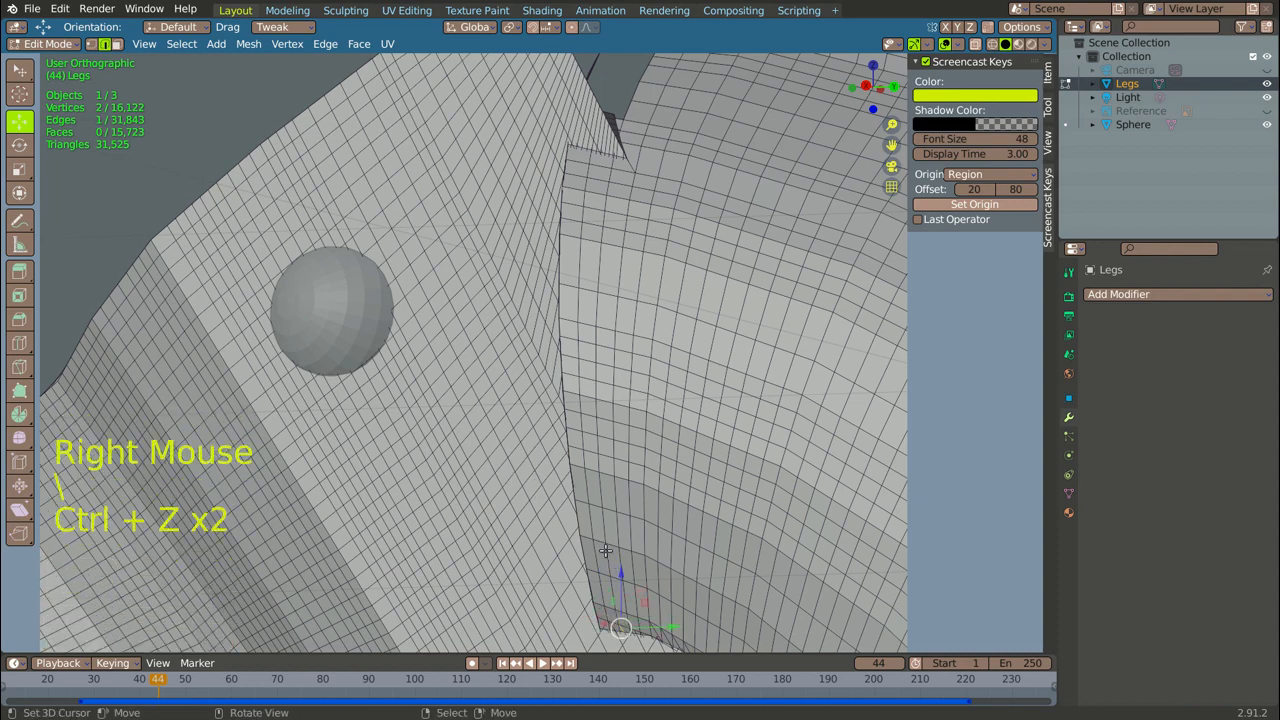
- Select the whole mesh and convert its triangles to quads, with a max face angle of 39.9° and a max shape angle of 35.9°
key(a)
key(a)
key(a)
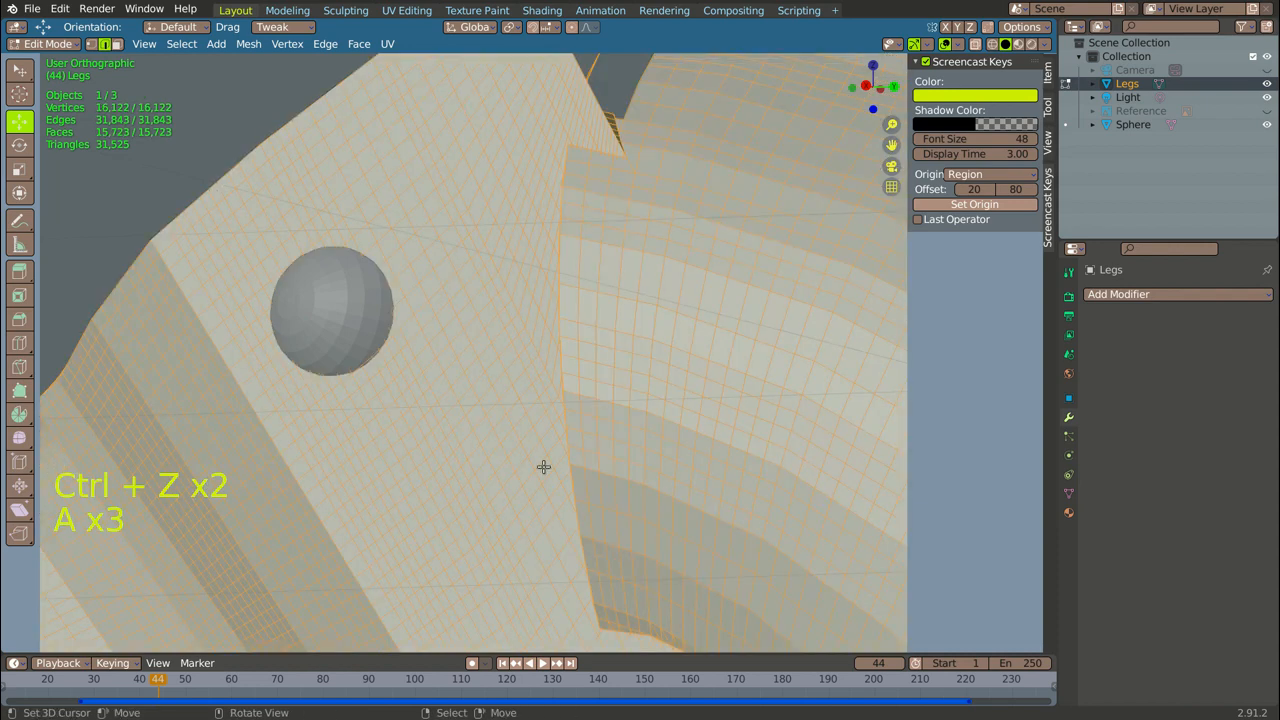
click(357, 44)
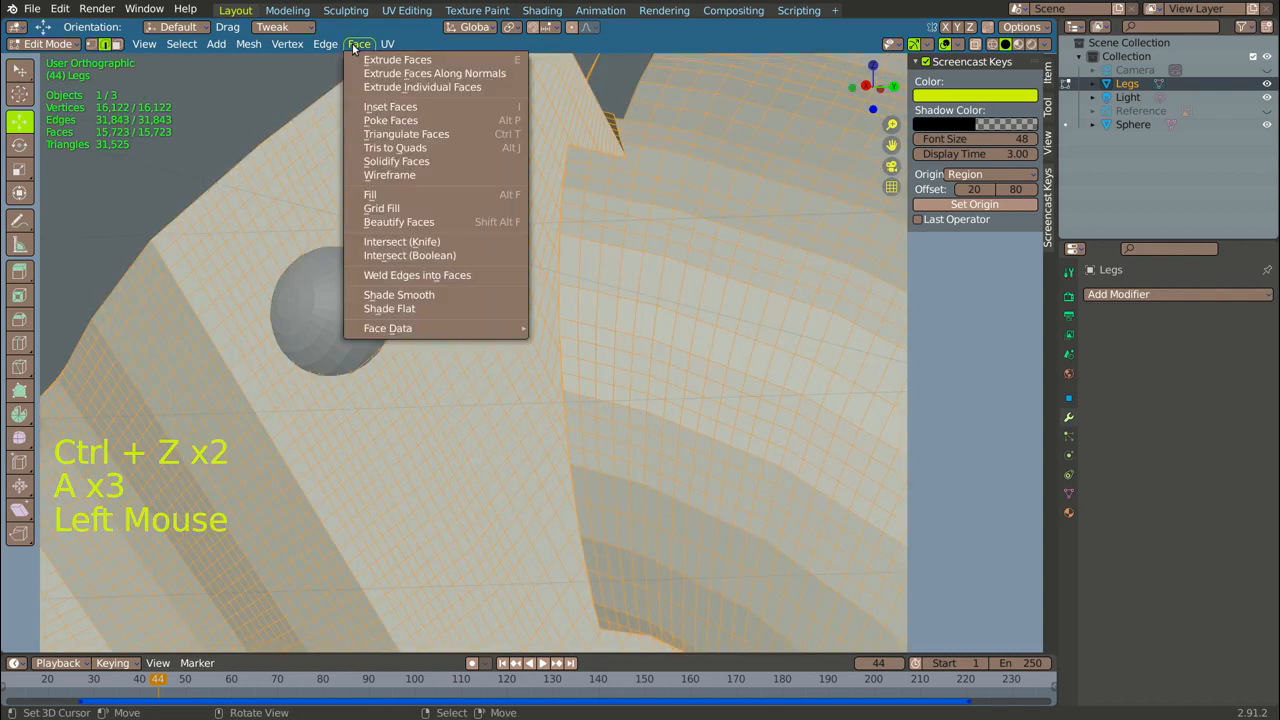
click(410, 147)
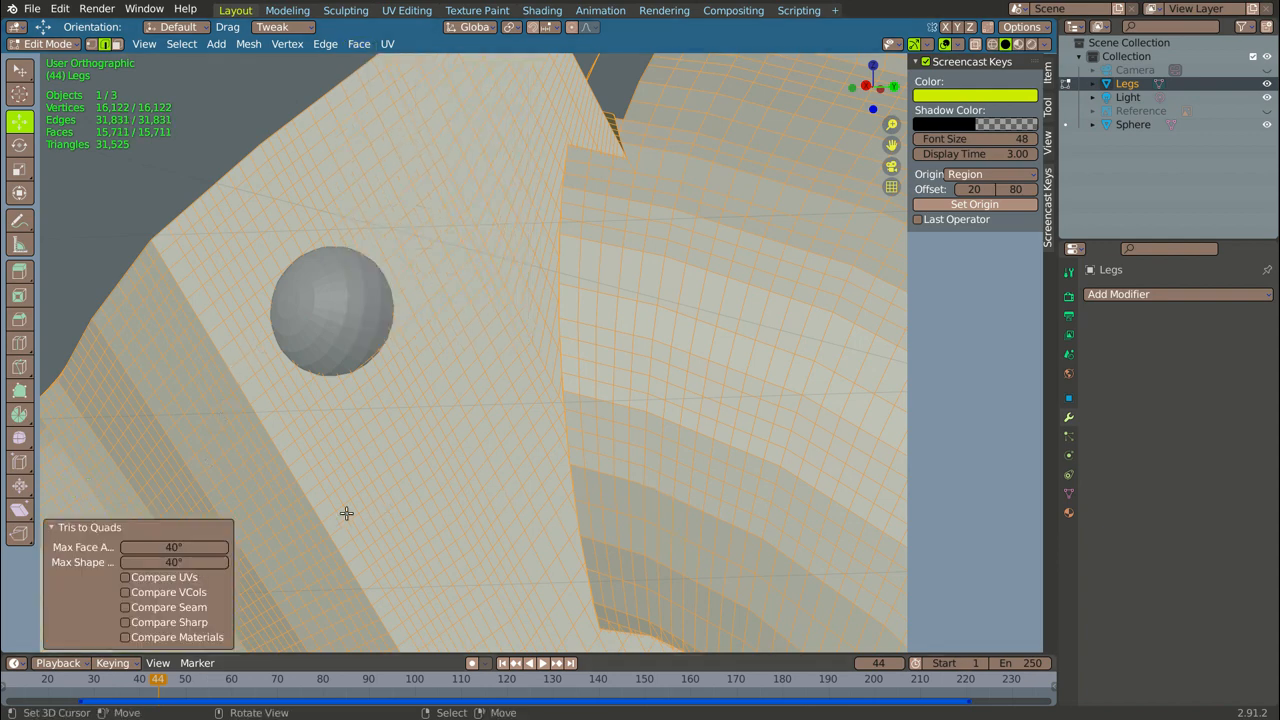
drag(151, 550, 151, 550)
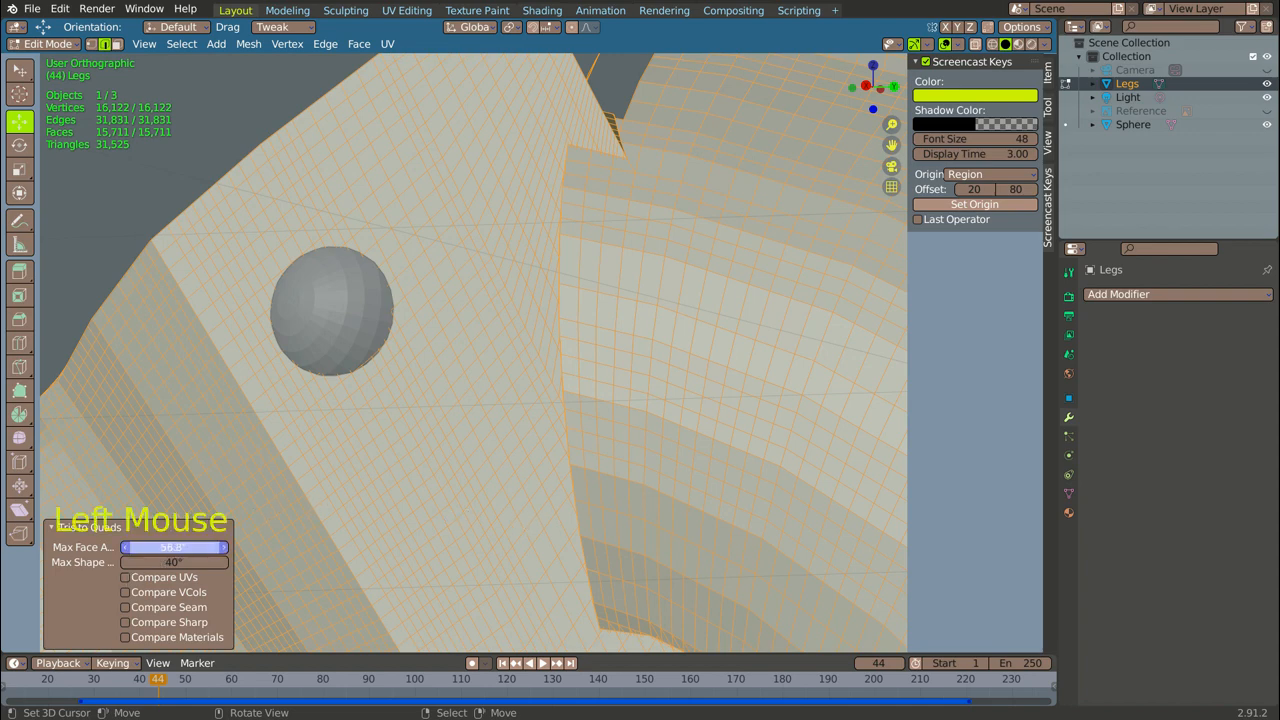
mouse_move(170, 547)
mouse_down()
mouse_move(150, 547)
mouse_move(170, 562)
mouse_up()
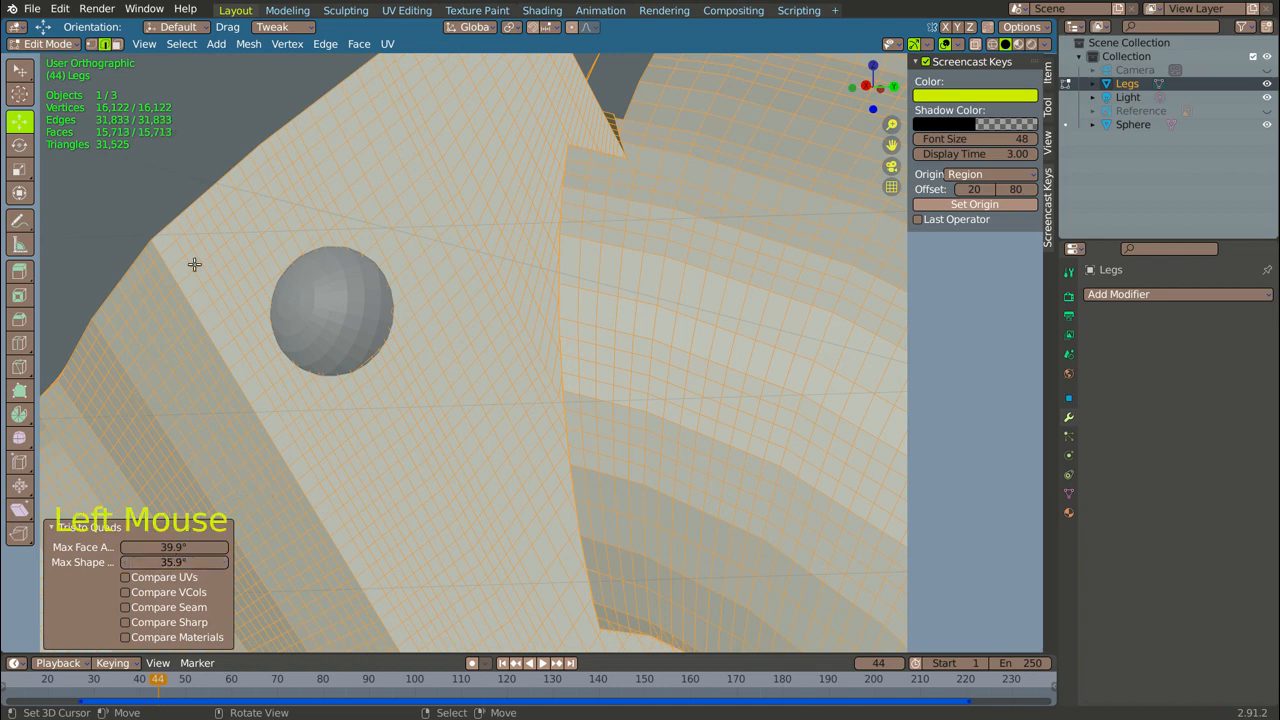
- Dissolve the surplus diagonal edges along the neck border's short, nearly horizontal stretch above the jaw
scroll(700, 620, up, 3)
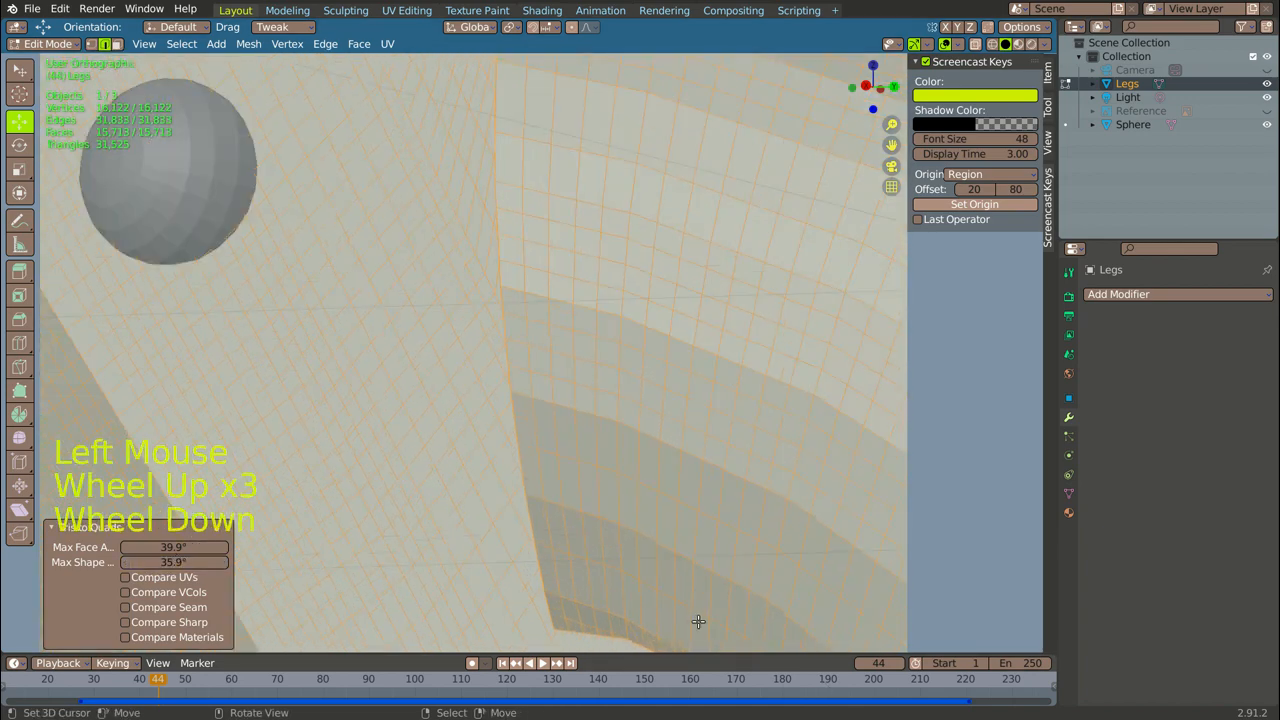
scroll(700, 620, down, 4)
shift+middle_drag(665, 612, 487, 447)
scroll(487, 447, up, 7)
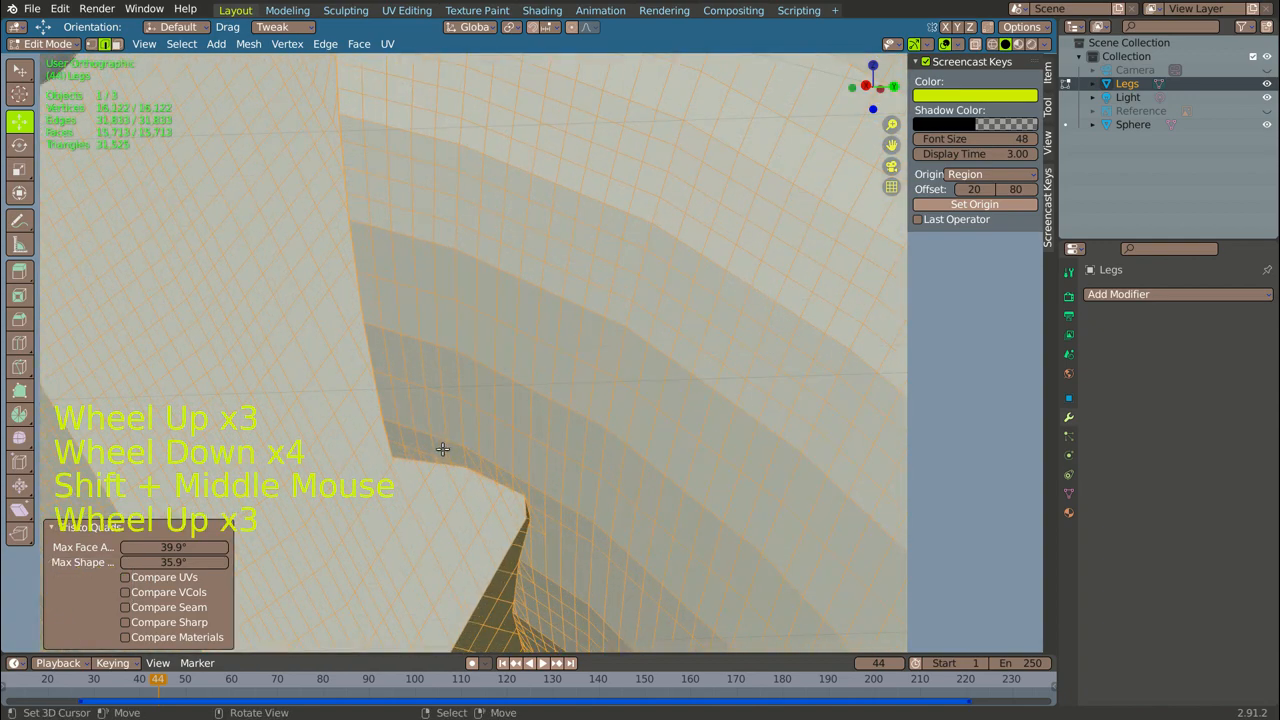
right_click(409, 446)
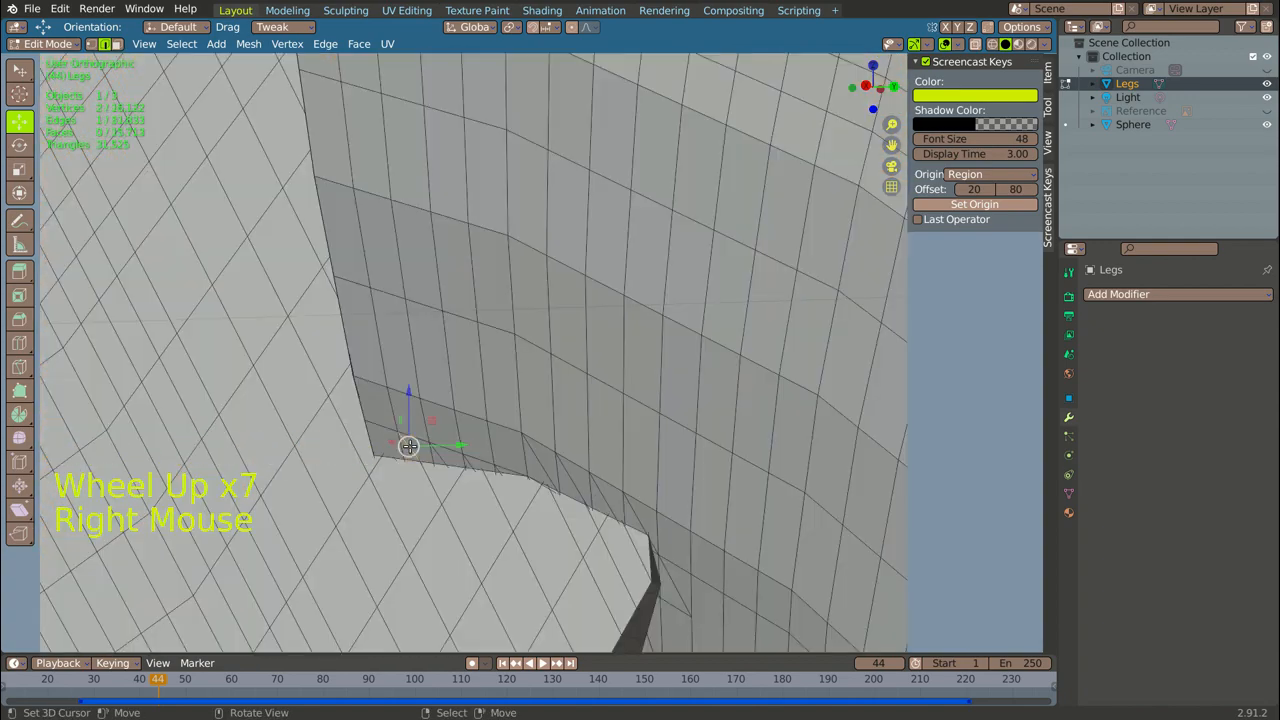
key(backslash)
right_click(466, 457)
key(backslash)
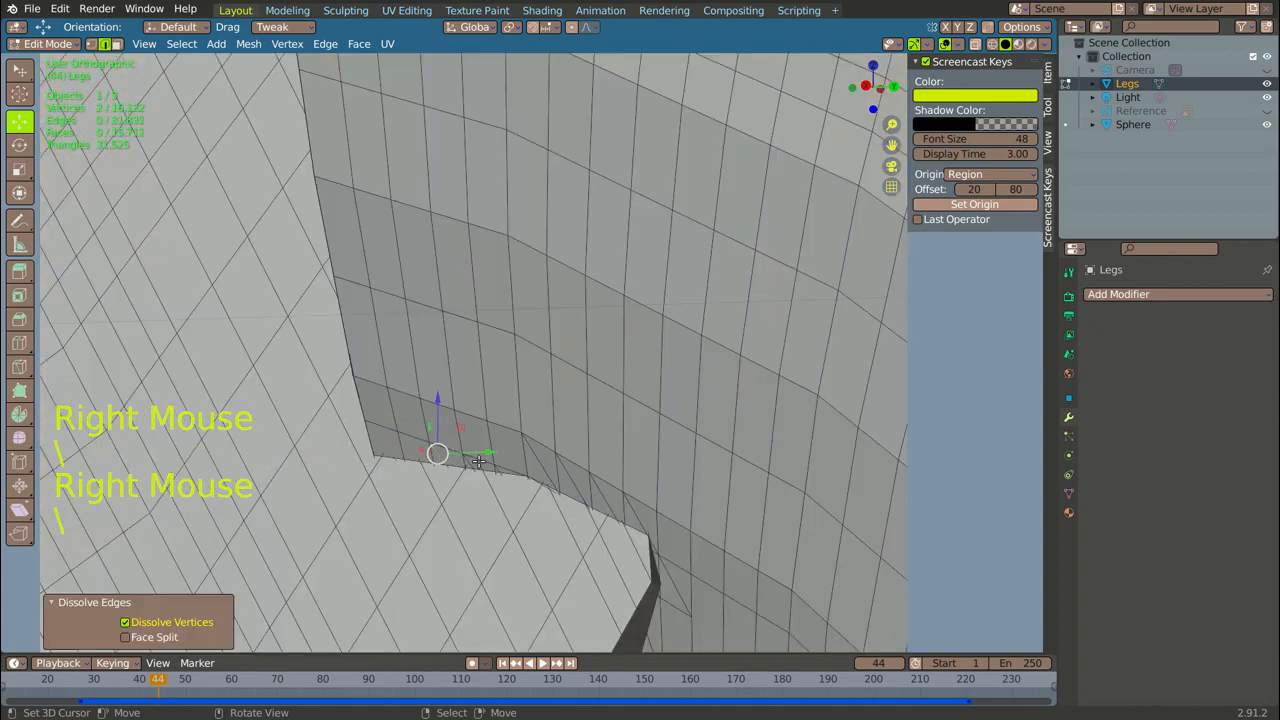
right_click(497, 460)
key(backslash)
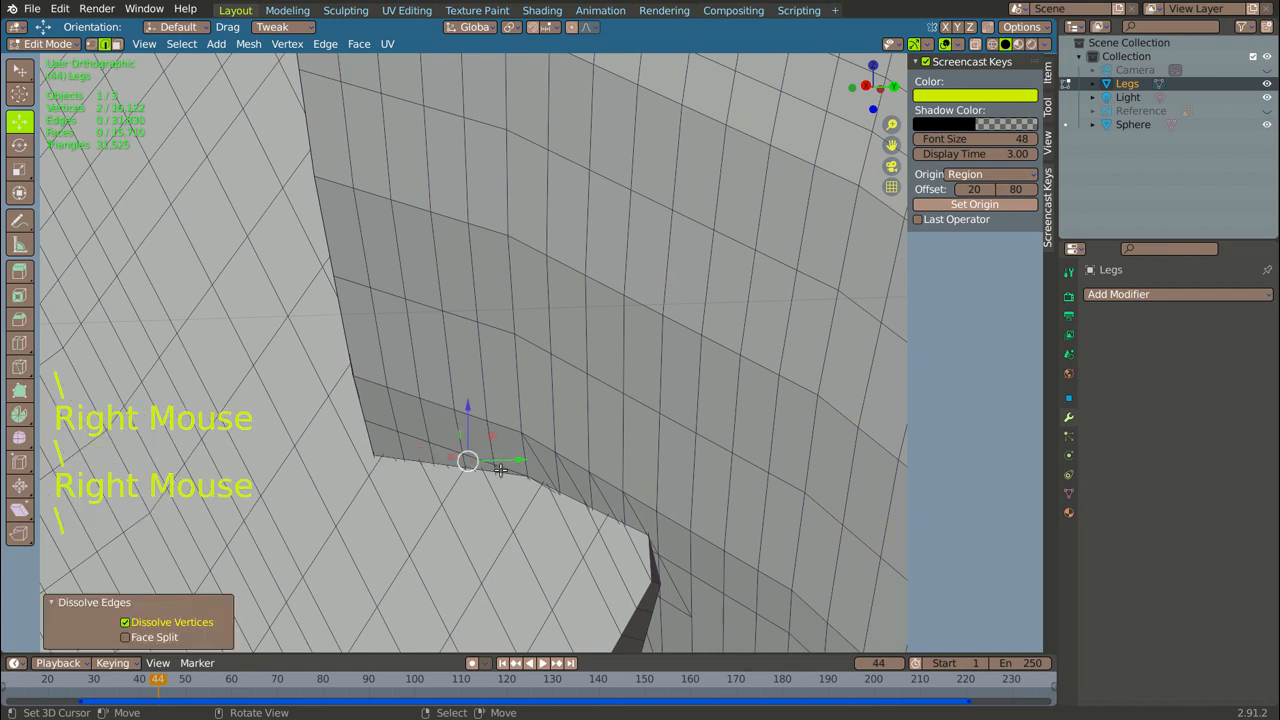
right_click(500, 468)
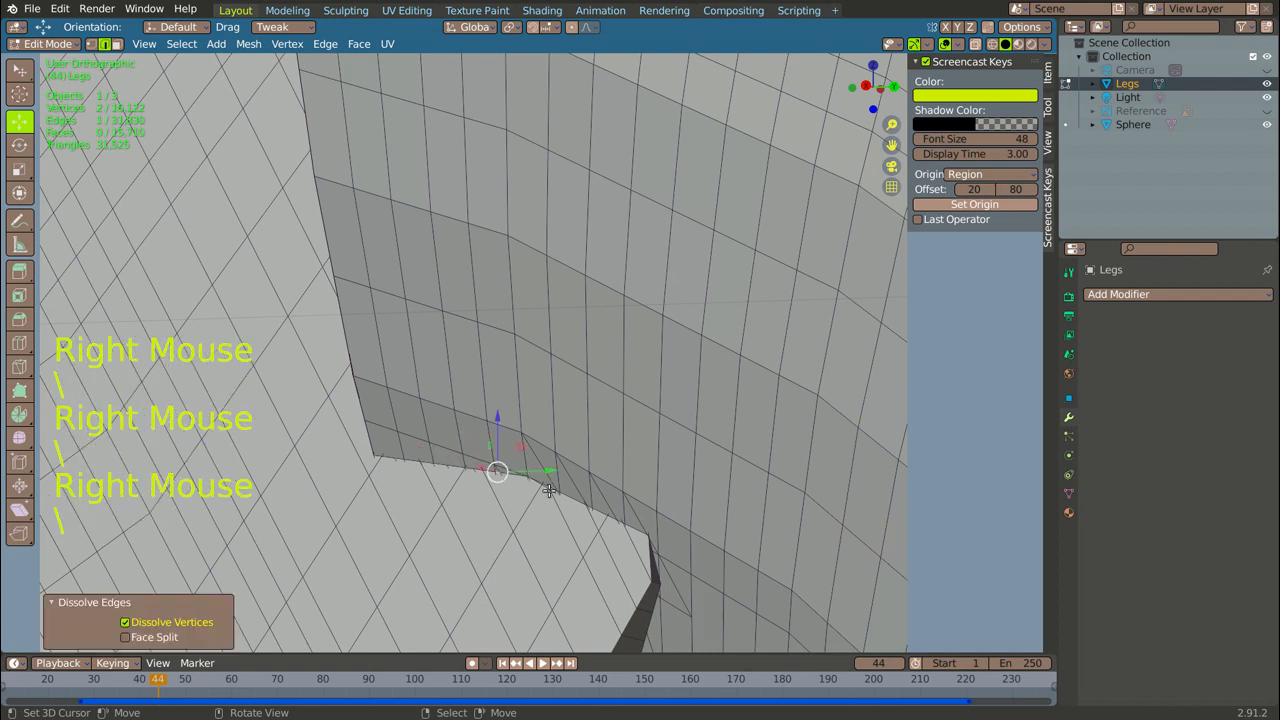
- Dissolve the remaining surplus edges where the neck's border slopes down to the rear corner of the jaw
right_click(539, 468)
key(backslash)
right_click(570, 471)
key(backslash)
right_click(603, 493)
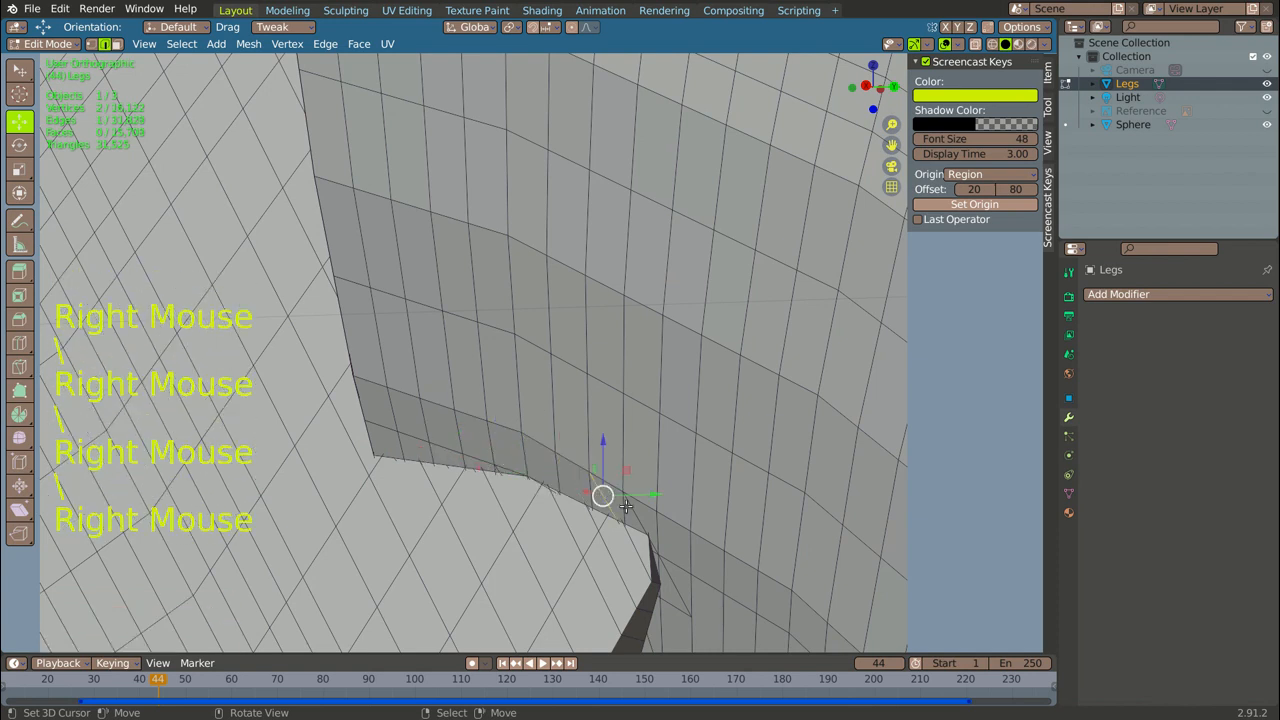
key(backslash)
right_click(638, 511)
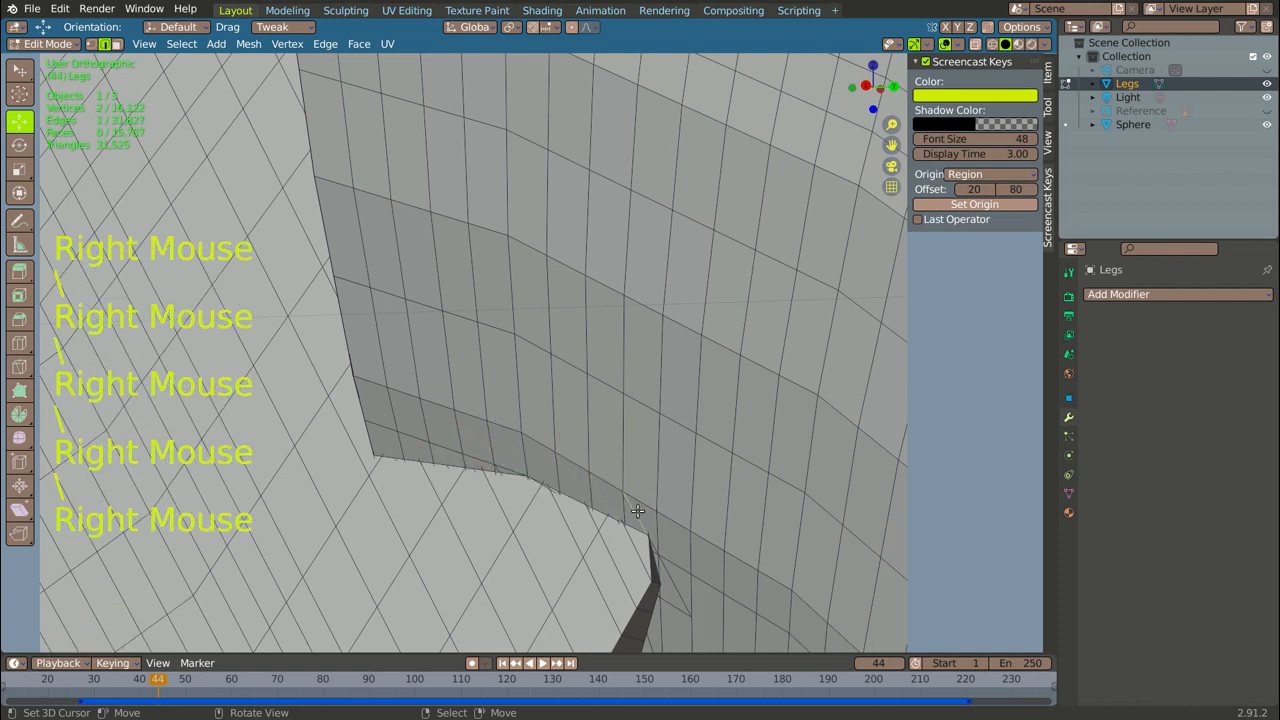
key(backslash)
right_click(672, 580)
key(backslash)
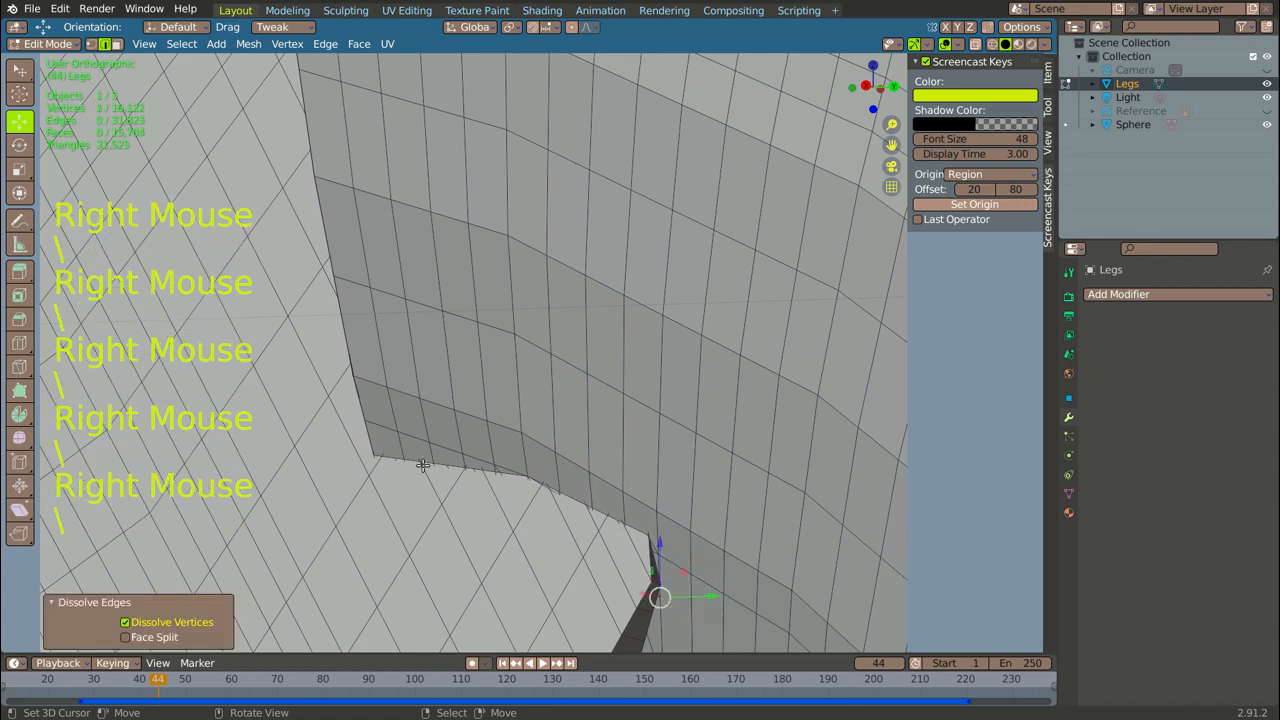
- Switch to face selection, then loop-select and delete the two outermost face strips along the neck's front border
scroll(398, 517, down, 4)
key(alt)
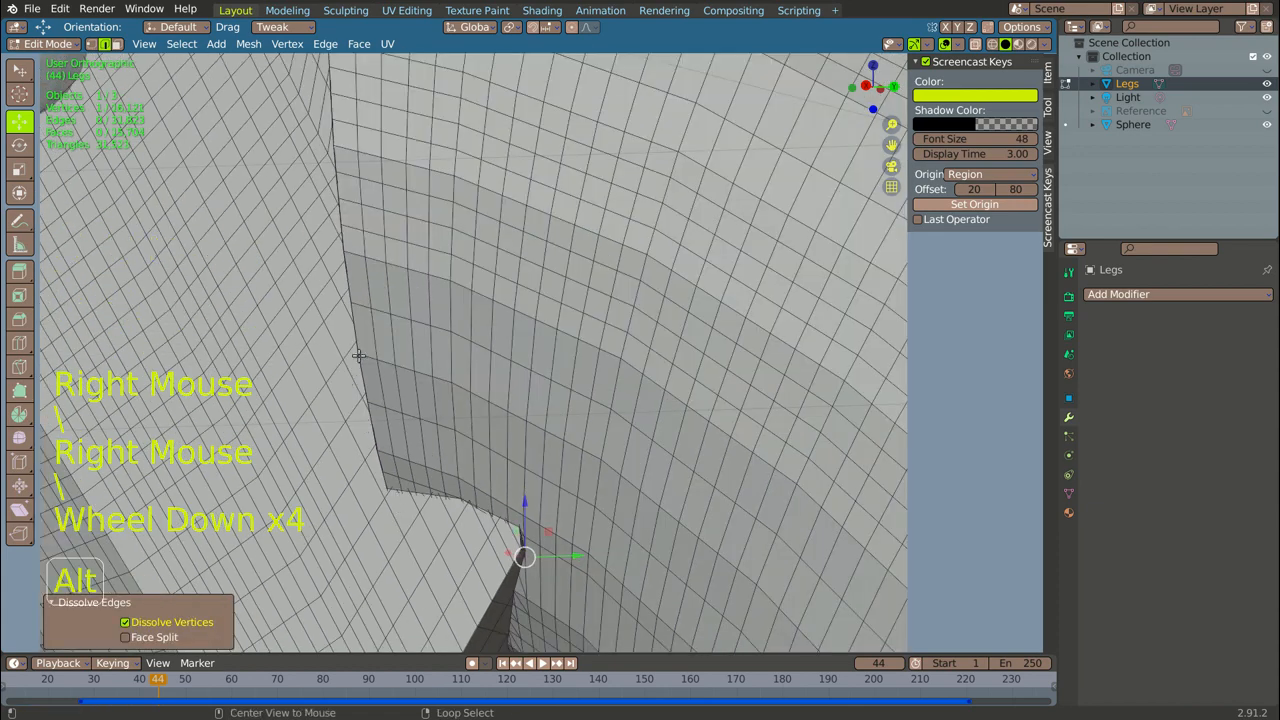
alt+right_click(366, 358)
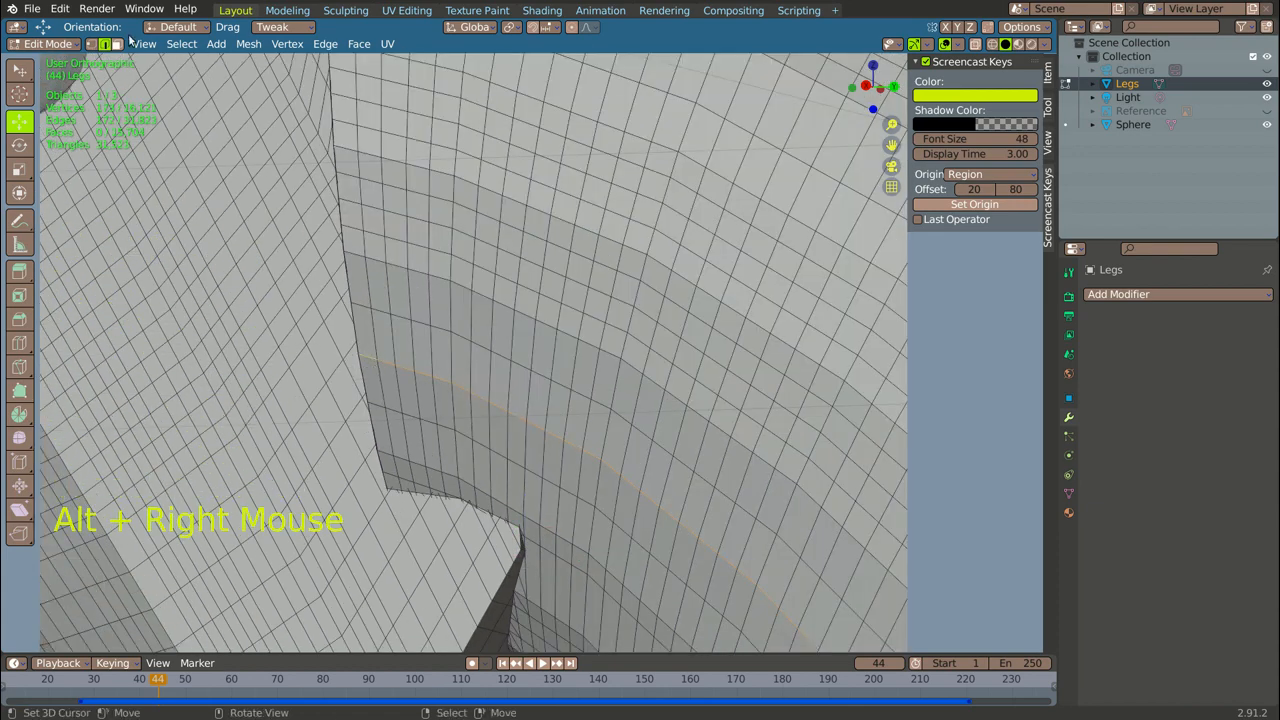
click(117, 44)
key(alt)
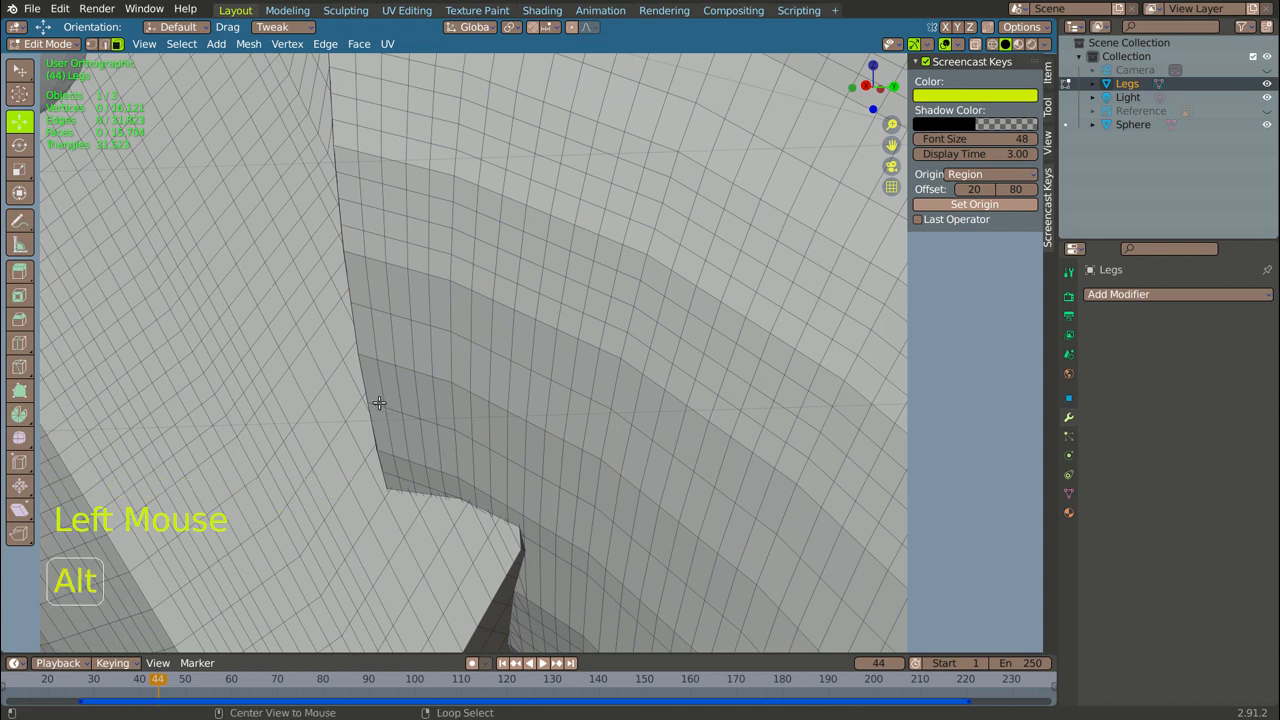
alt+right_click(372, 403)
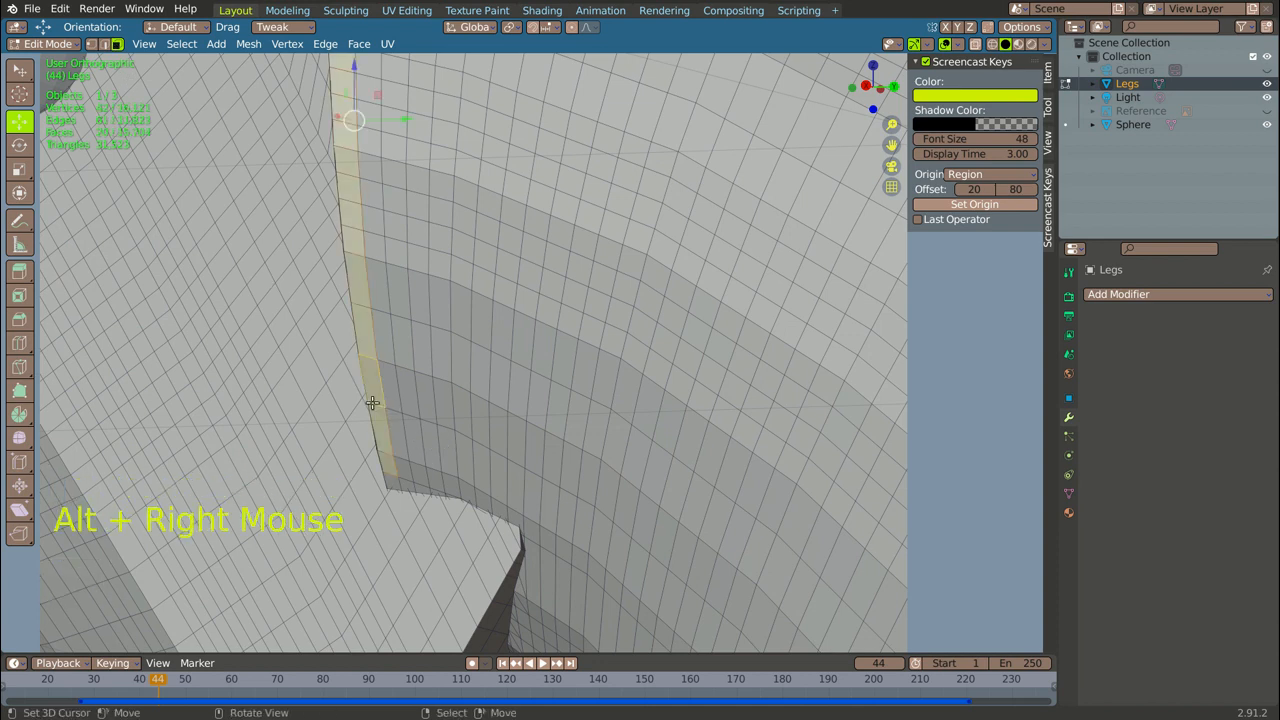
key(0)
key(alt)
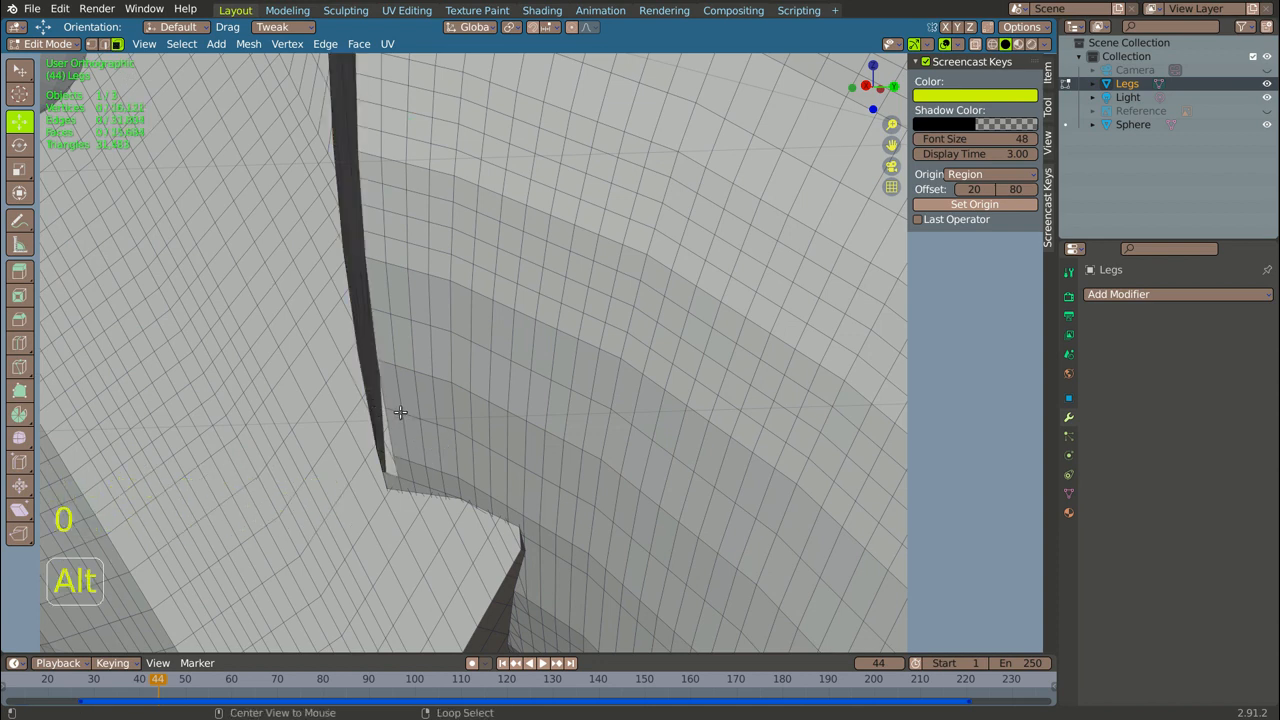
alt+right_click(388, 362)
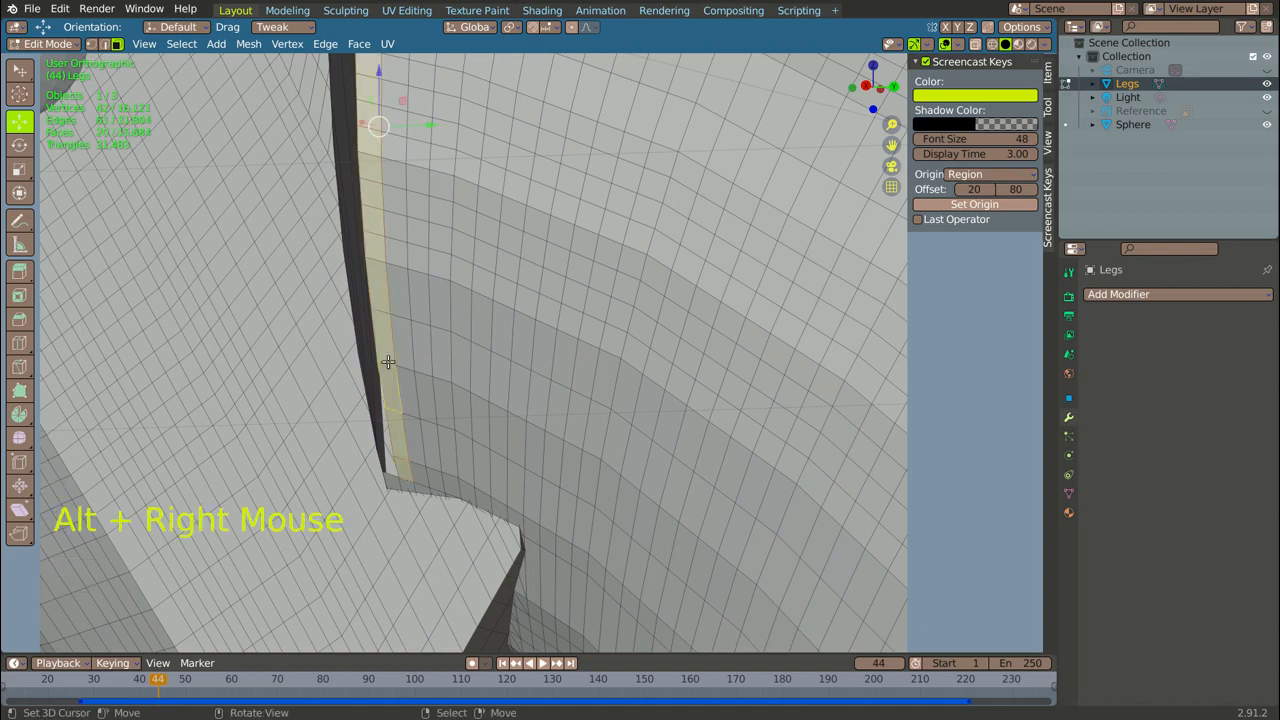
key(0)
- Delete the long leftover faces inside the opened gap between head and neck one by one
scroll(388, 362, down, 8)
scroll(386, 330, up, 6)
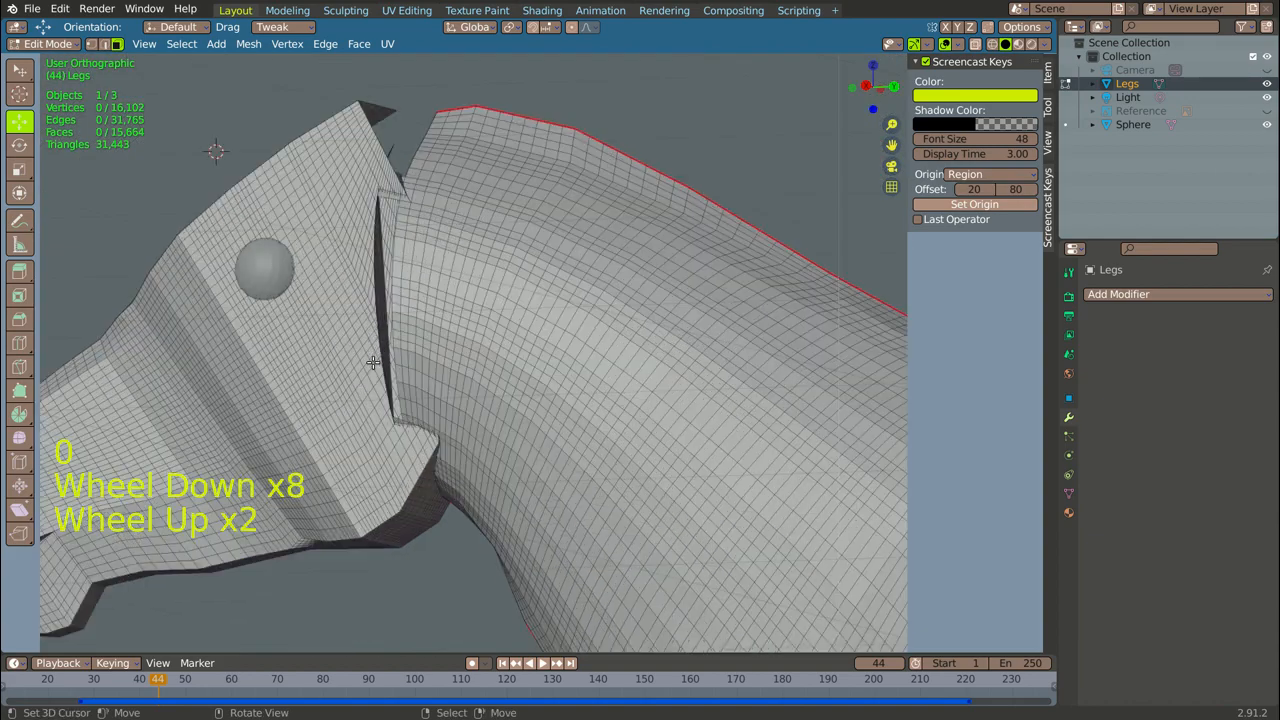
right_click(386, 320)
key(0)
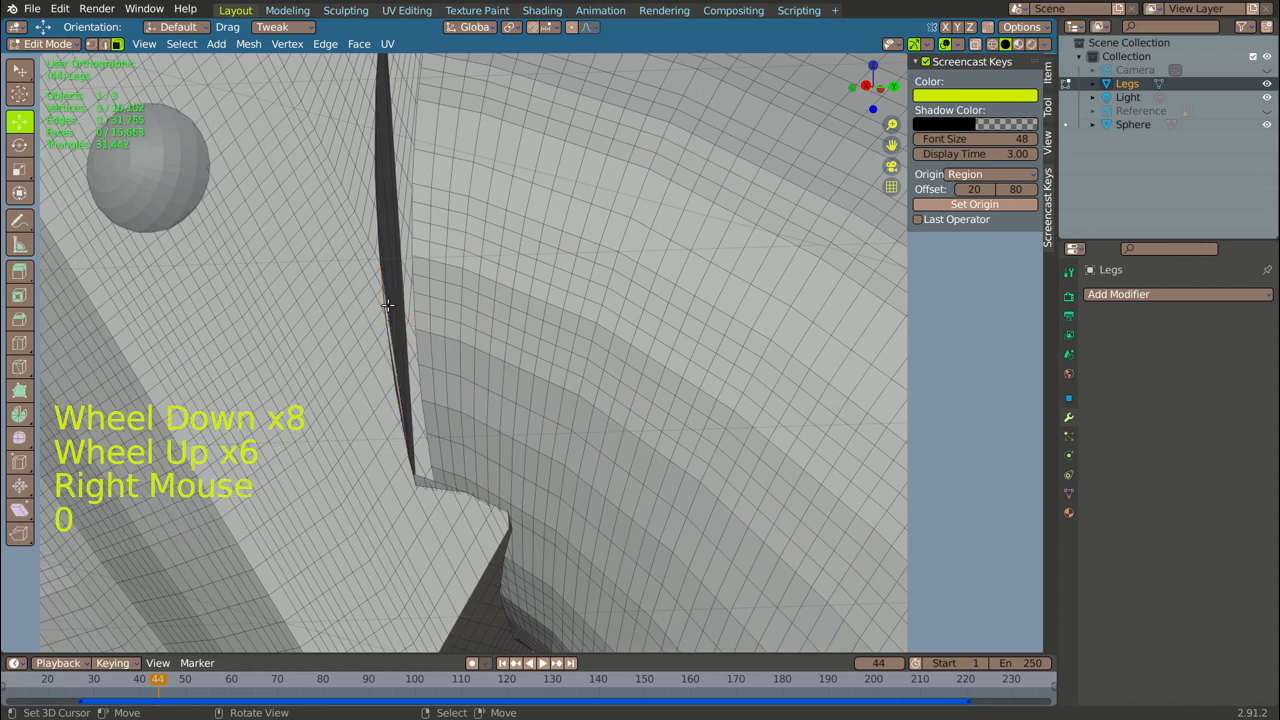
right_click(387, 298)
key(0)
right_click(391, 290)
key(0)
right_click(394, 289)
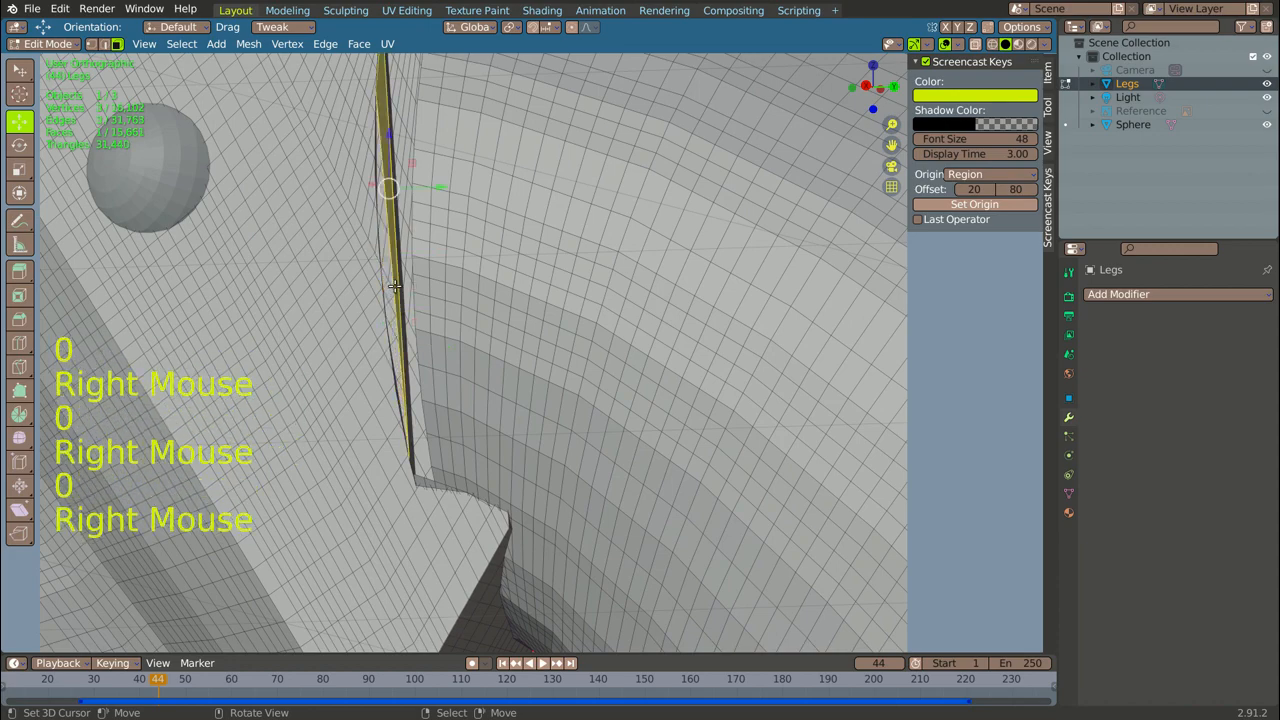
key(0)
right_click(395, 323)
key(0)
- Delete the leftover sliver faces at the lower end of the gap and along the head's rear border
scroll(399, 432, down, 3)
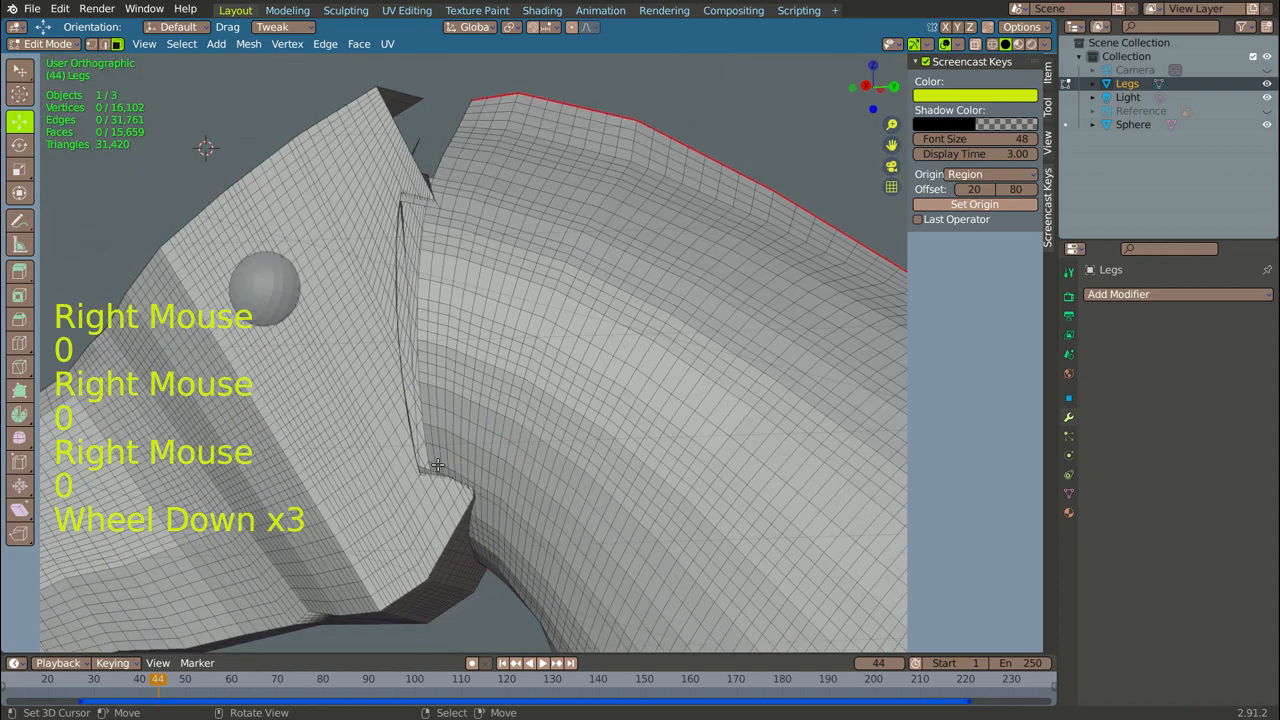
scroll(405, 450, up, 5)
right_click(414, 463)
key(0)
right_click(399, 440)
key(0)
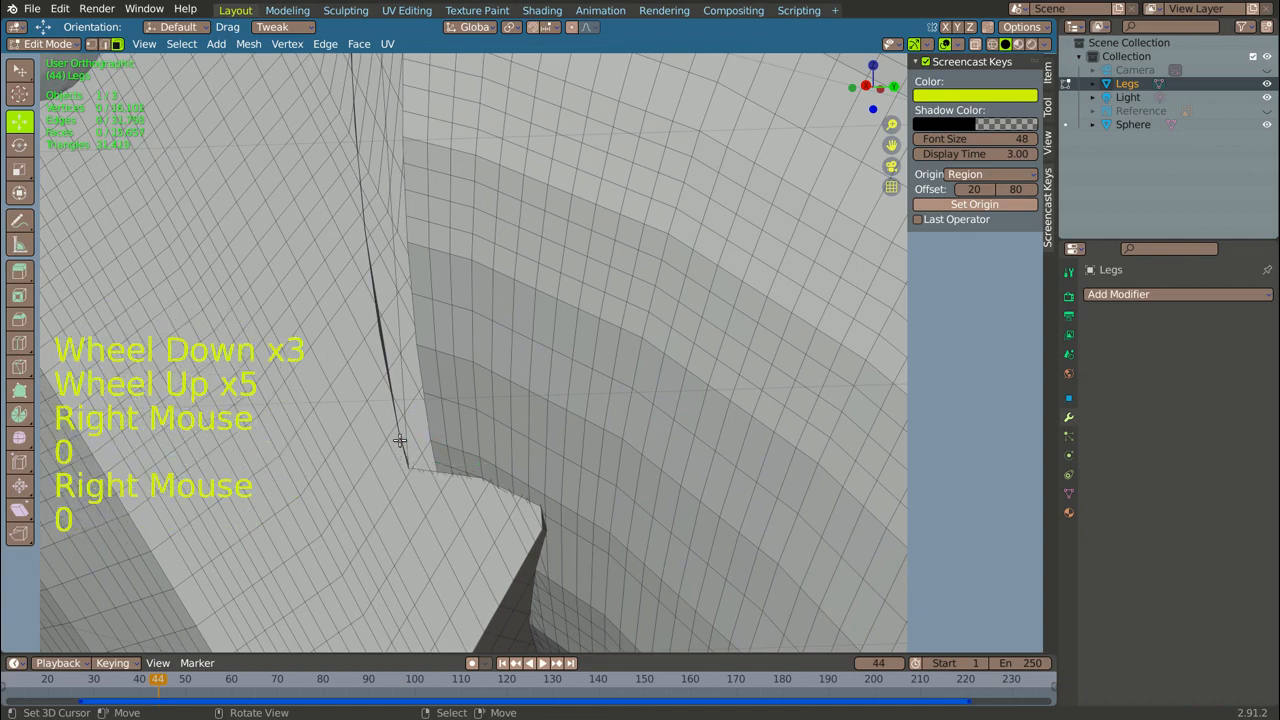
right_click(379, 318)
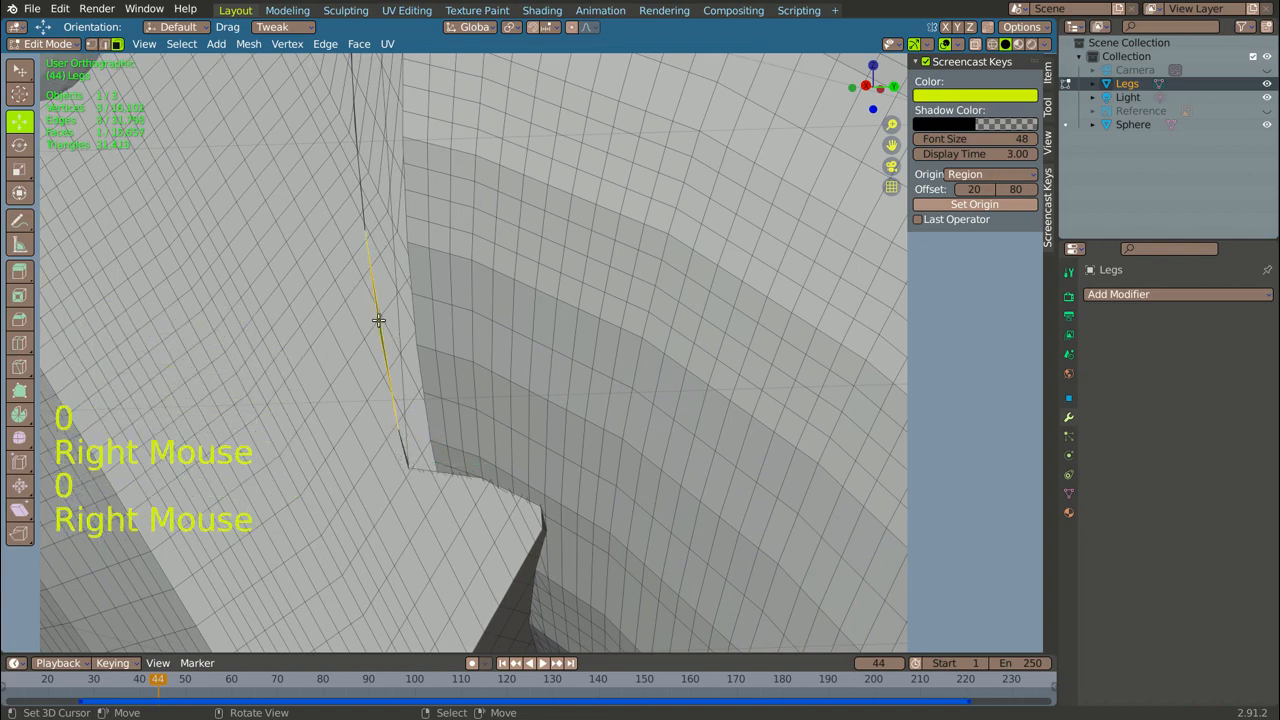
key(0)
- Examine the whole horse and the junction between head and neck from several distances and angles
scroll(378, 319, down, 11)
right_click(309, 229)
middle_drag(309, 229, 389, 325)
scroll(389, 325, down, 1)
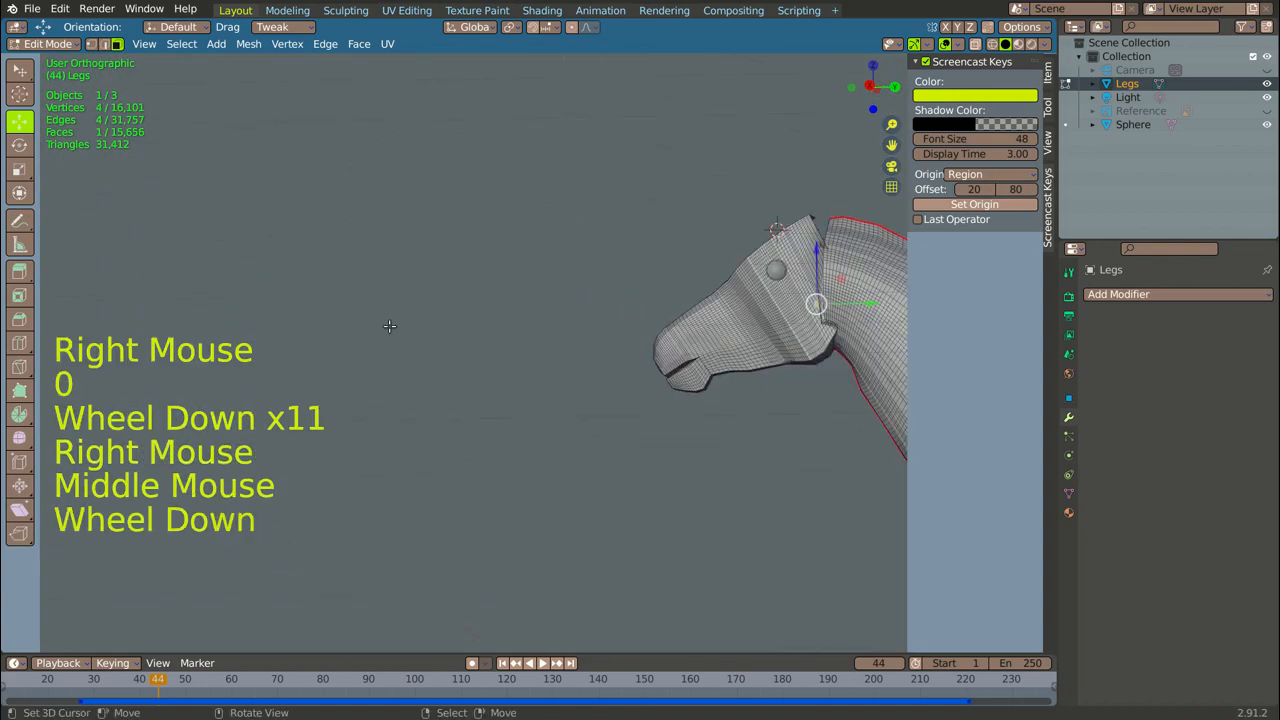
scroll(546, 340, down, 6)
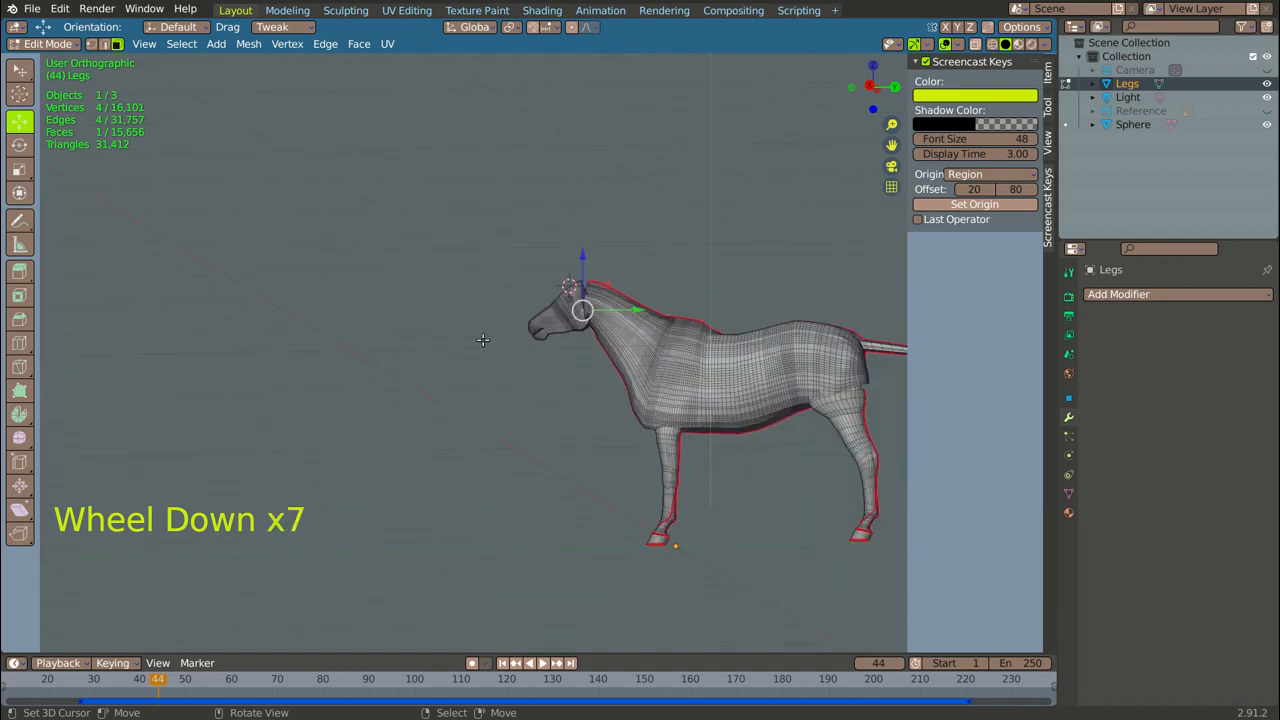
scroll(828, 334, up, 4)
scroll(273, 279, up, 5)
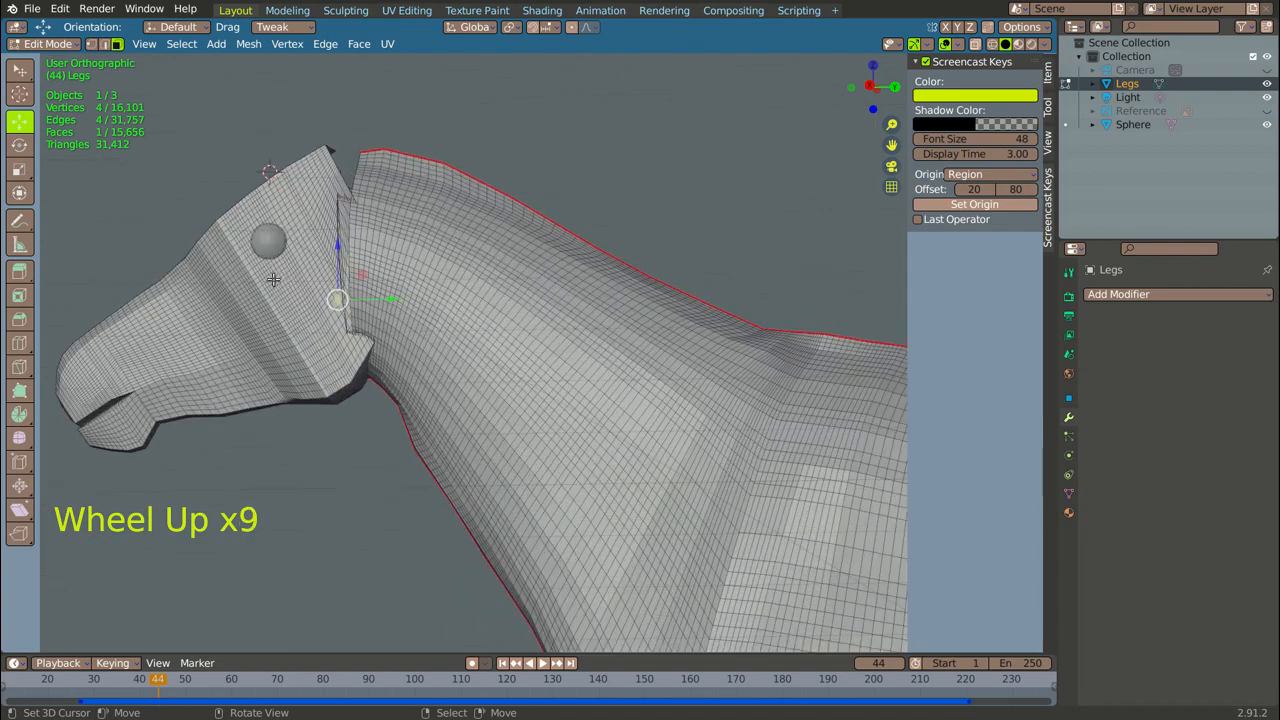
scroll(289, 291, down, 2)
middle_drag(300, 298, 334, 314)
scroll(428, 334, down, 2)
scroll(428, 334, down, 4)
middle_drag(430, 332, 490, 292)
scroll(496, 289, up, 1)
- Delete more sliver faces midway along the head's rear border, beside the neck
scroll(496, 289, up, 20)
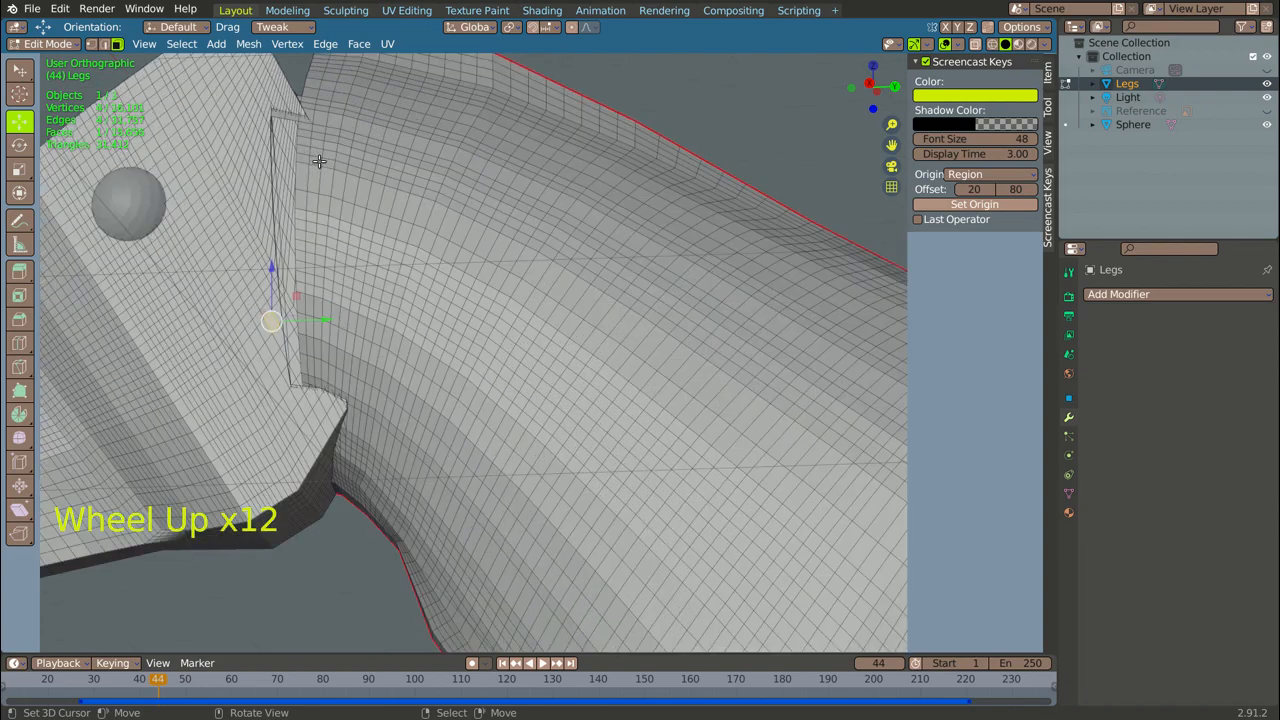
right_click(167, 433)
key(0)
right_click(165, 435)
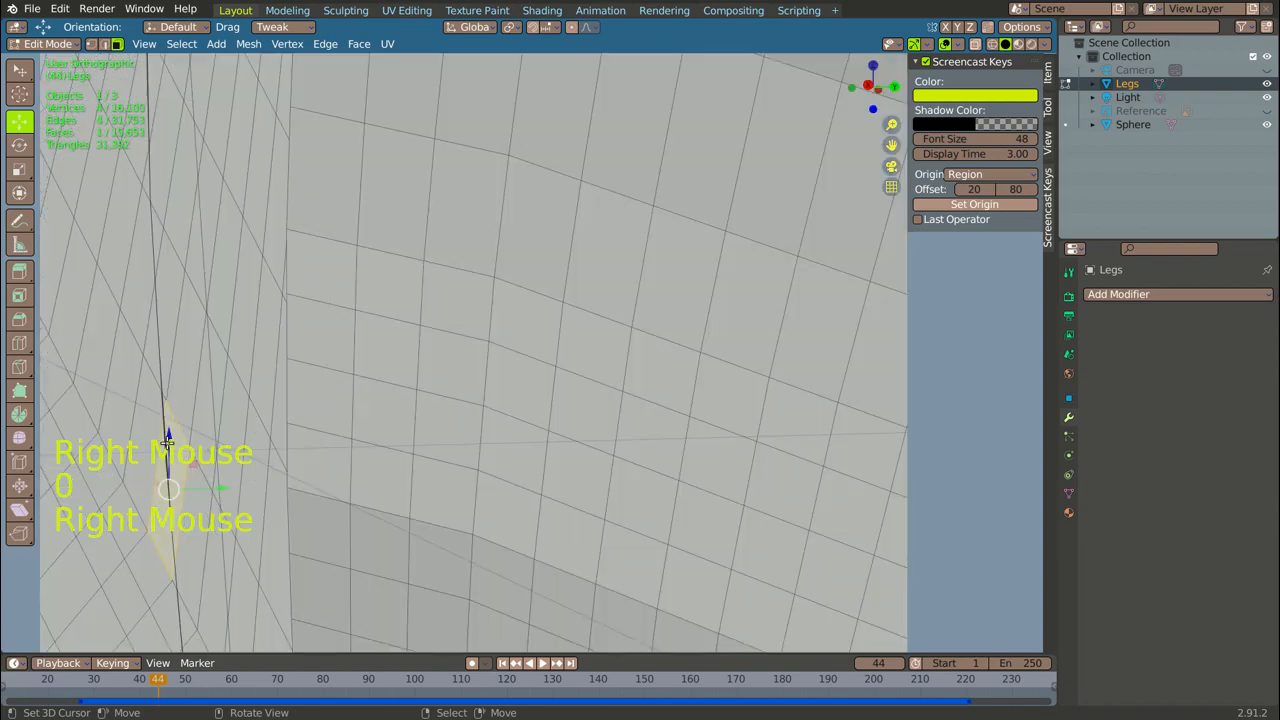
right_click(165, 443)
key(0)
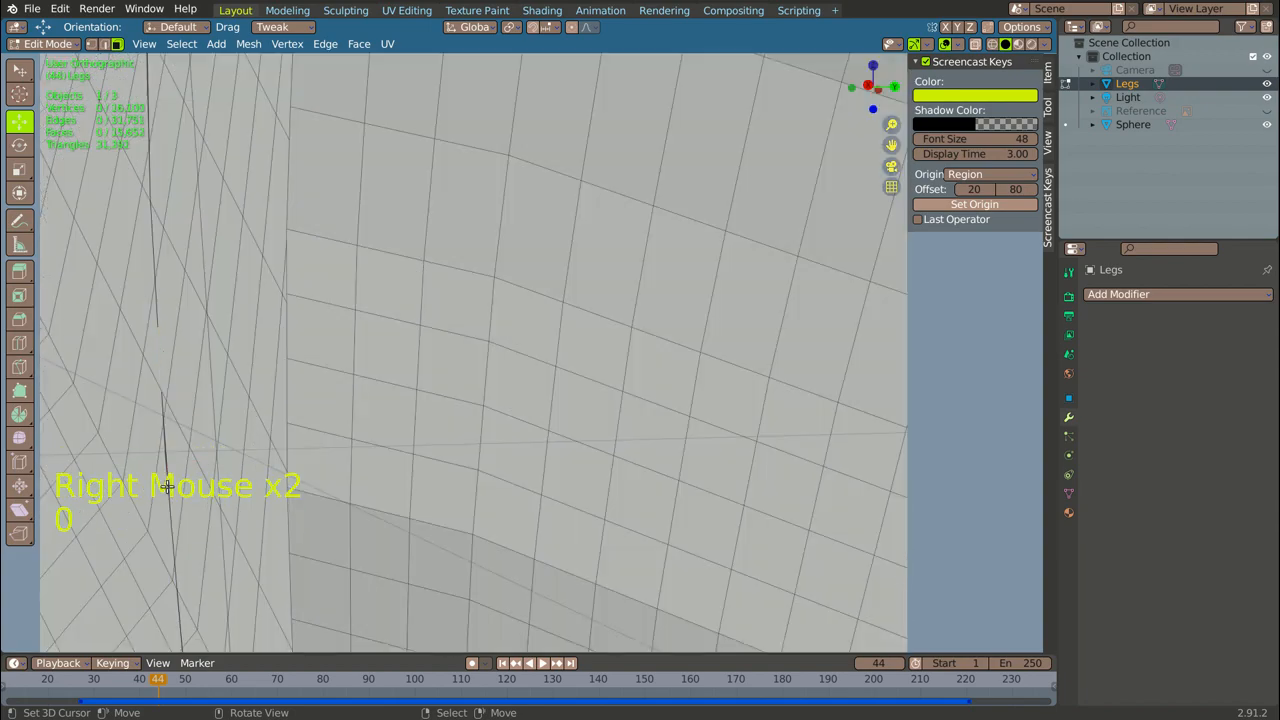
right_click(168, 497)
key(0)
scroll(245, 378, down, 12)
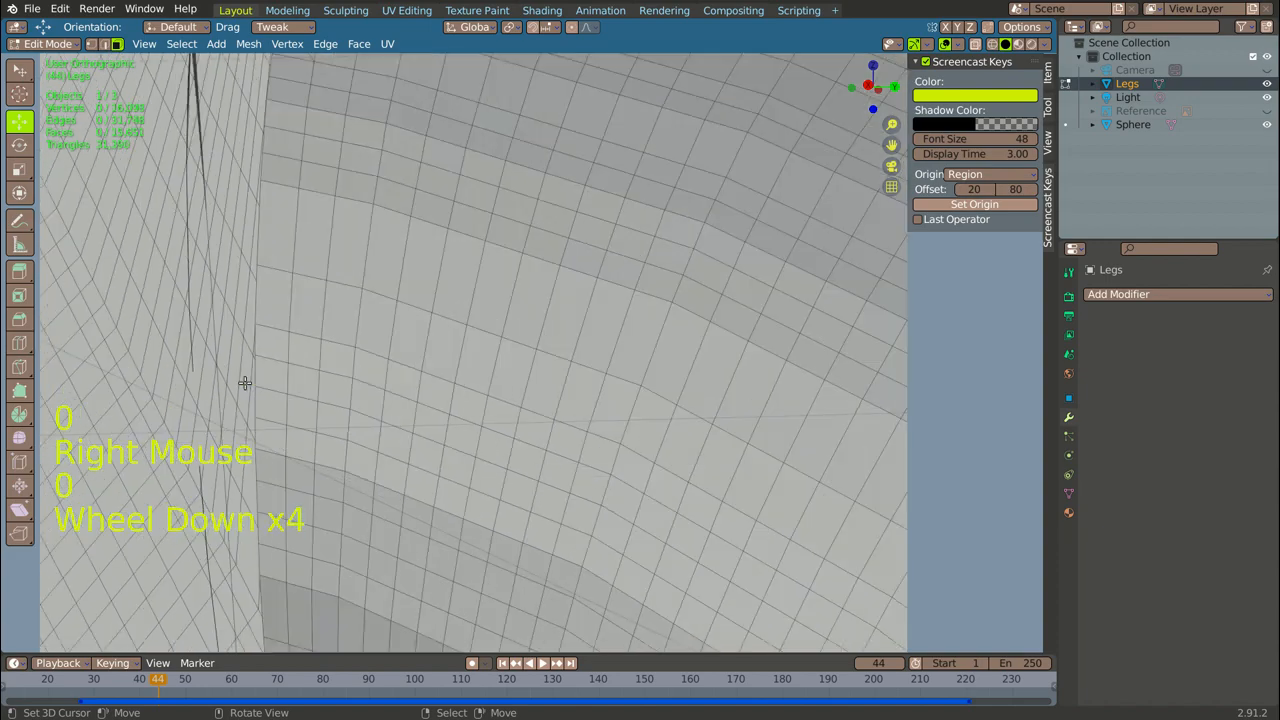